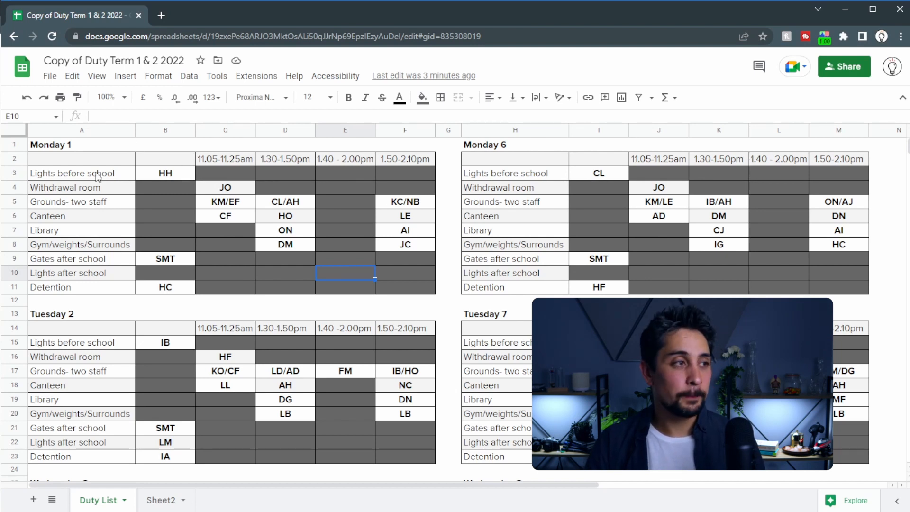
# Make a copy of the spreadsheet named "My Copy of Duty Term 1 & 2 2022" in the same folder
pyautogui.click(51, 76)
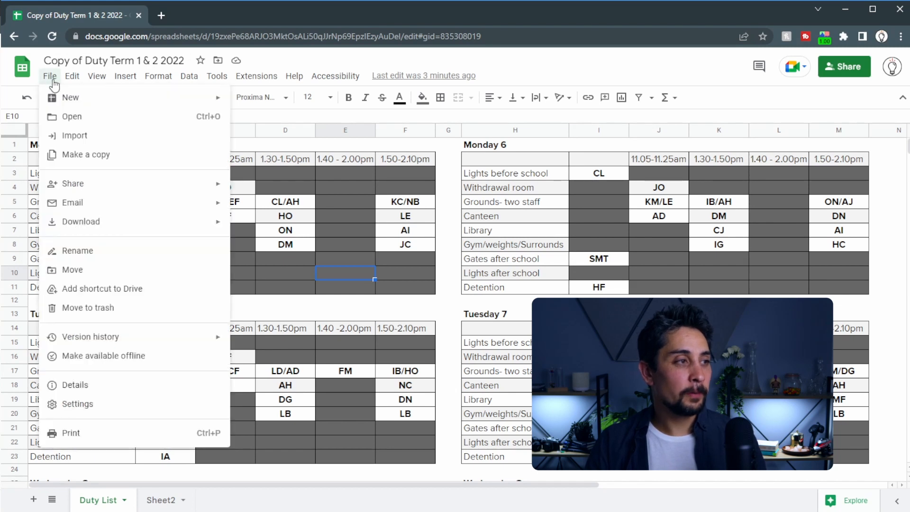
pyautogui.click(78, 154)
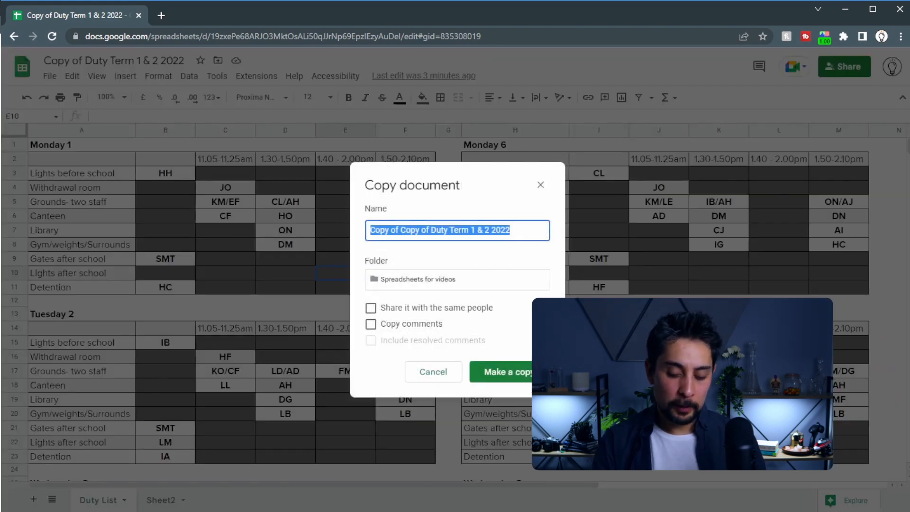
pyautogui.press('Left')
pyautogui.hotkey('ctrl', 'shift', 'Right')
pyautogui.write('My')
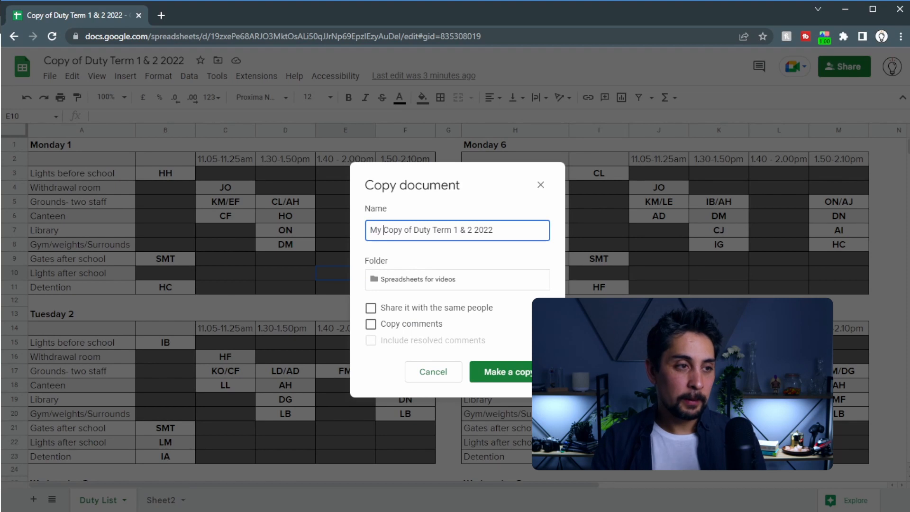
pyautogui.click(519, 371)
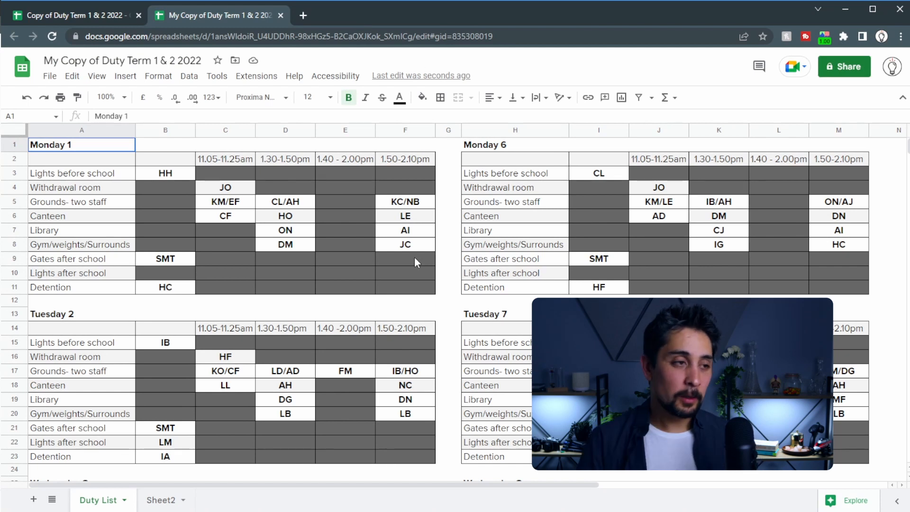
# In cell A1 of the new copy, start an IMPORTRANGE formula with the original duty spreadsheet's URL in quotes as its source
pyautogui.click(79, 18)
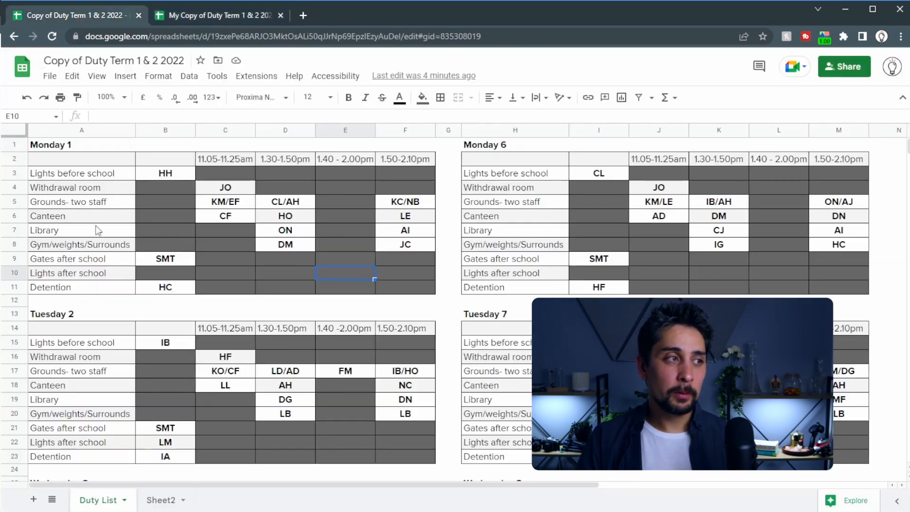
pyautogui.click(208, 14)
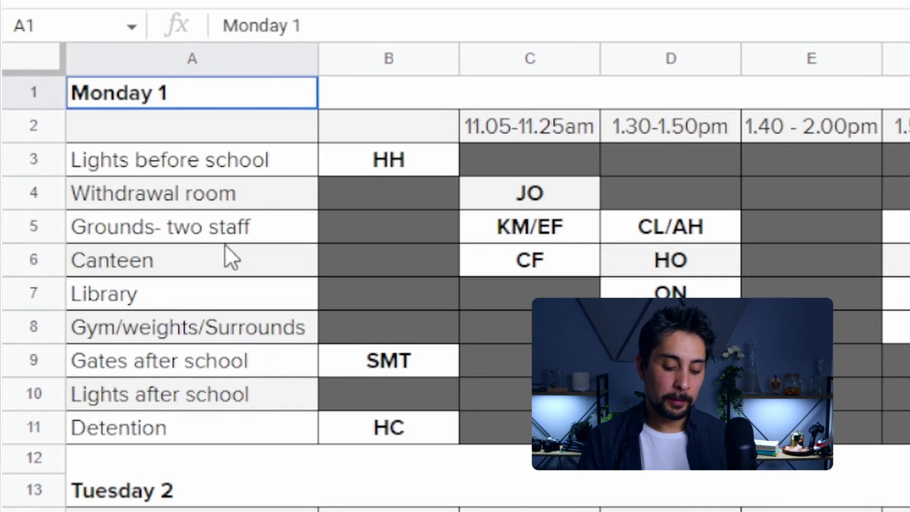
pyautogui.write('=')
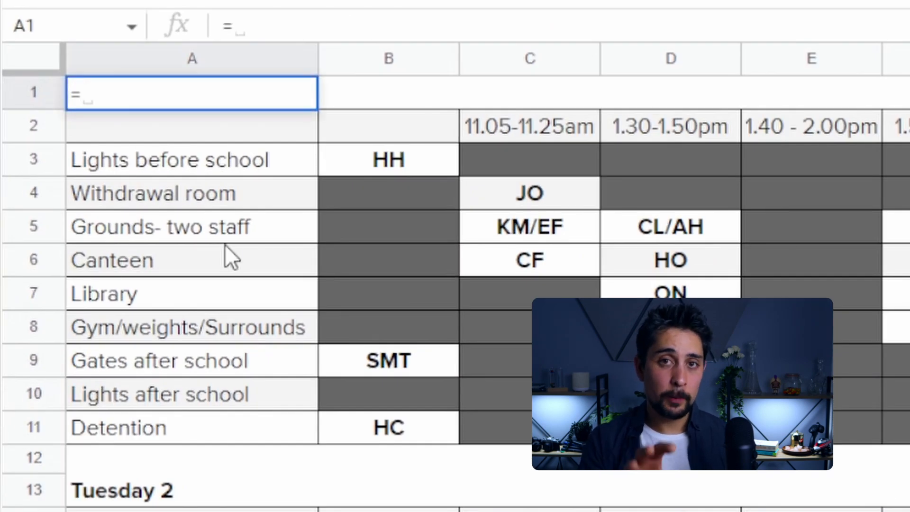
pyautogui.write('importrange(')
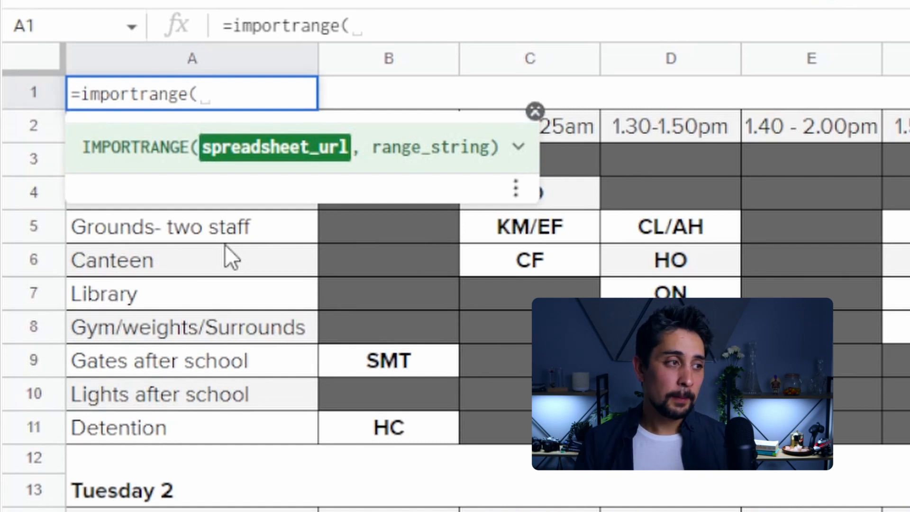
pyautogui.write('"')
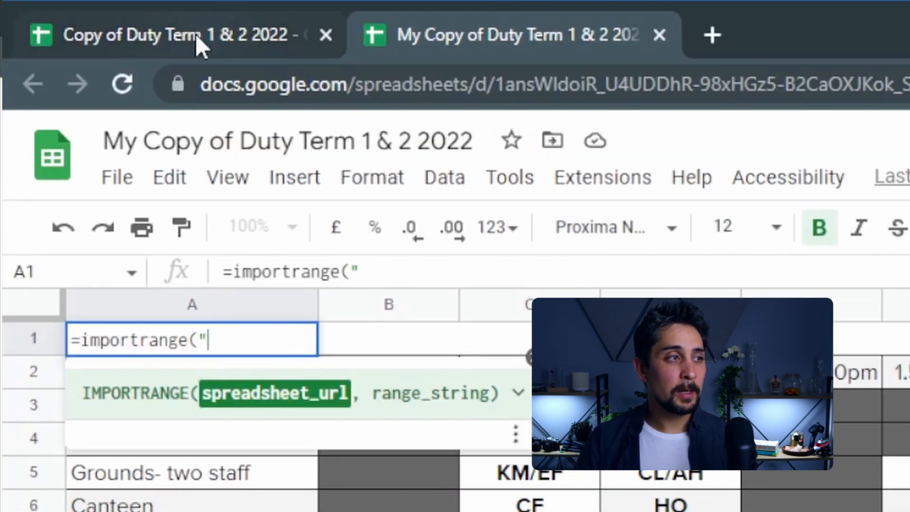
pyautogui.click(195, 33)
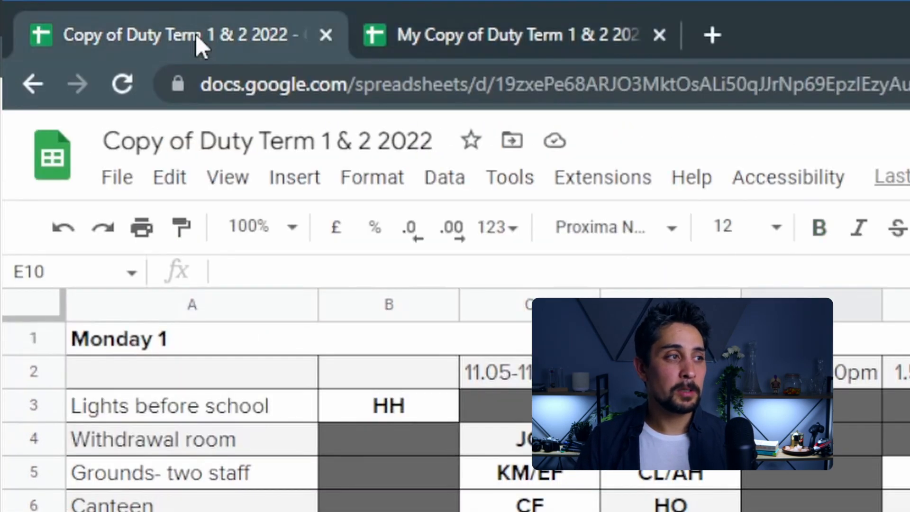
pyautogui.click(308, 86)
pyautogui.hotkey('ctrl', 'c')
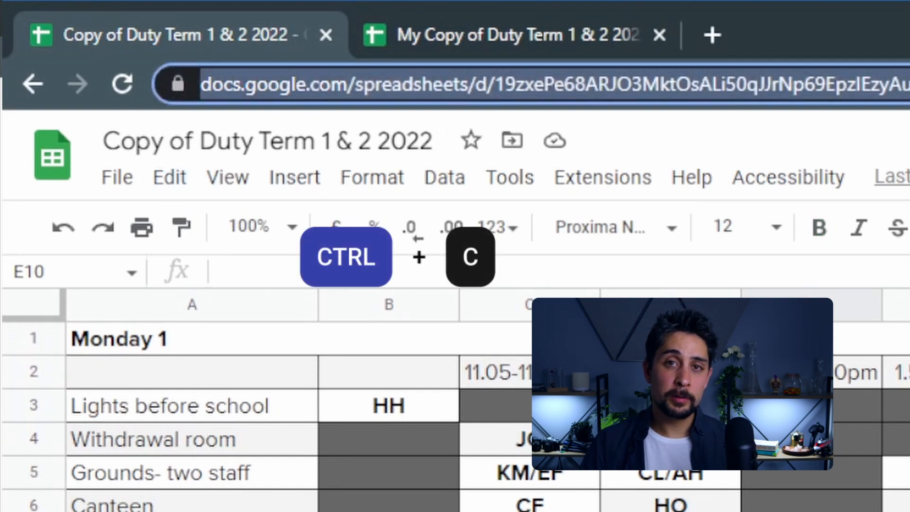
pyautogui.click(505, 38)
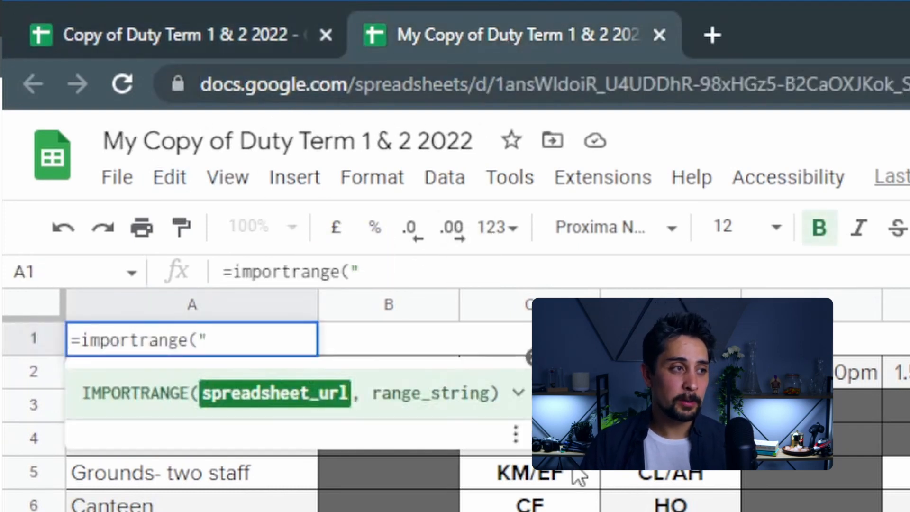
pyautogui.hotkey('ctrl', 'v')
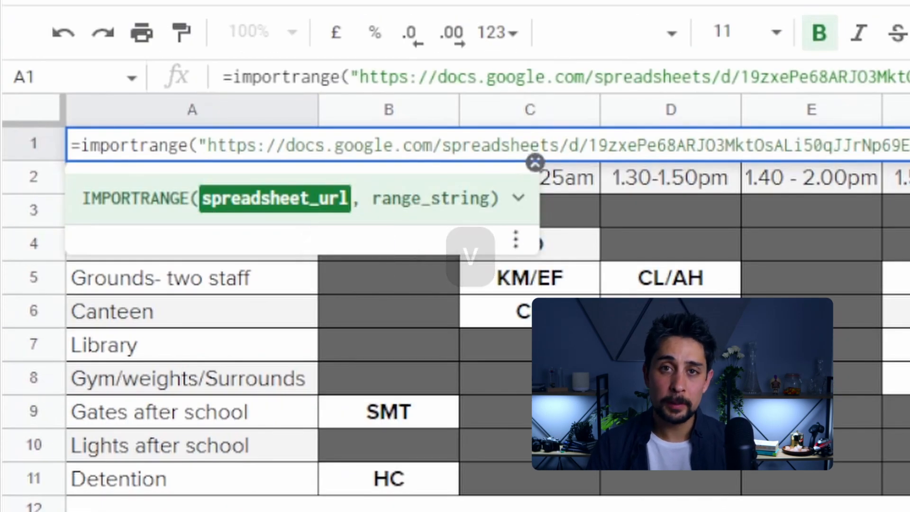
# Complete the IMPORTRANGE formula with the range "Duty List!A1:M60" and allow access to connect the two spreadsheets
pyautogui.write(', ')
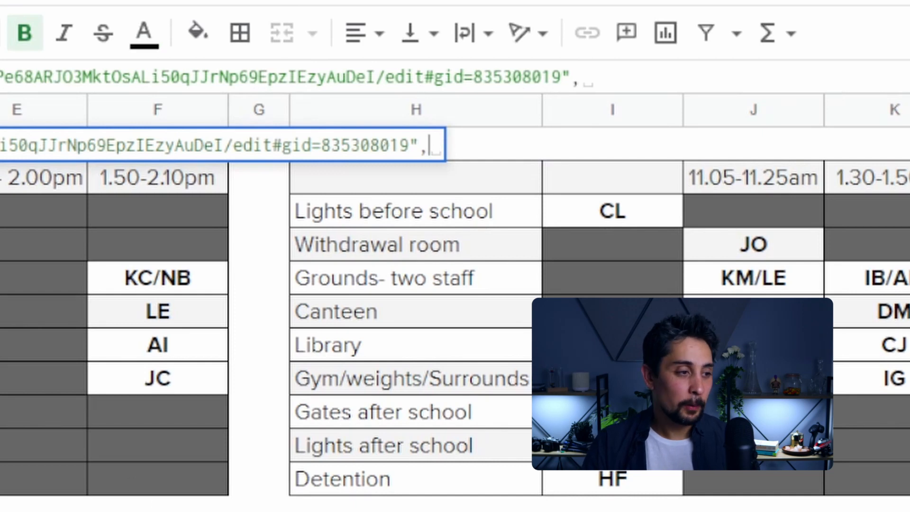
pyautogui.write('"')
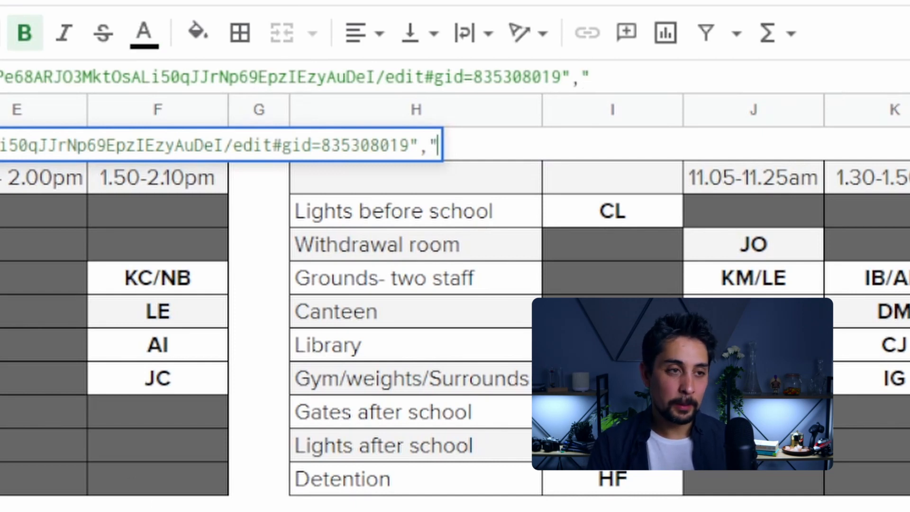
pyautogui.write('Duty List')
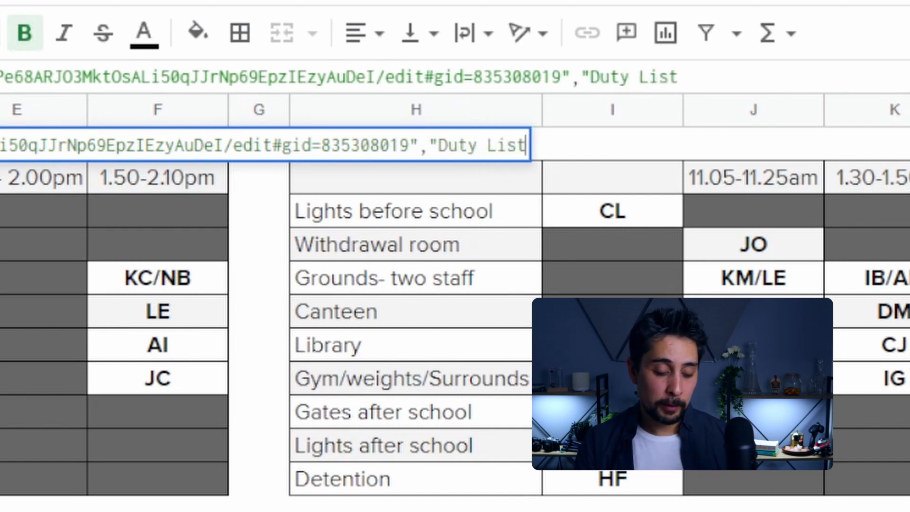
pyautogui.write('!')
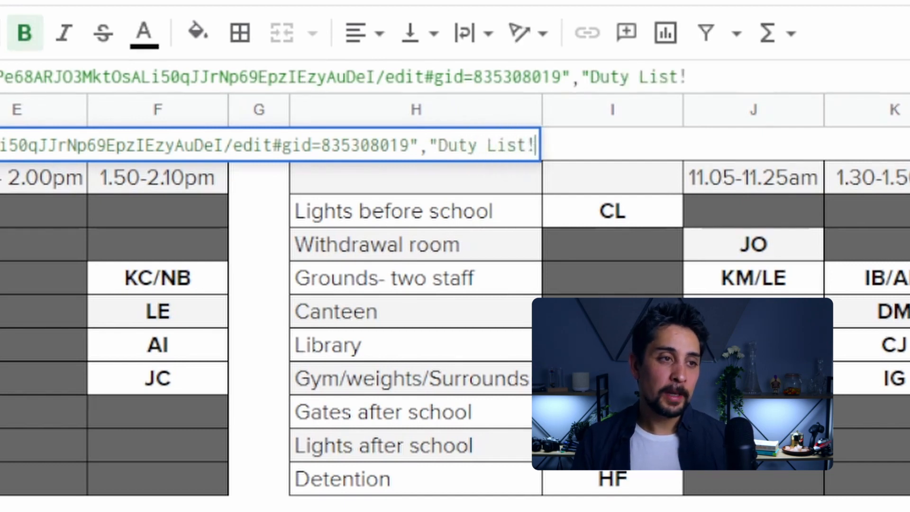
pyautogui.write('A1')
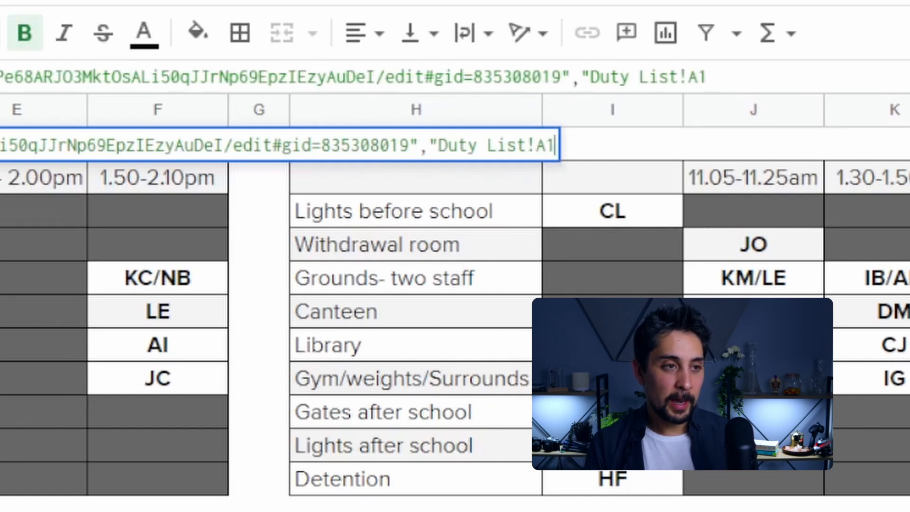
pyautogui.write(':')
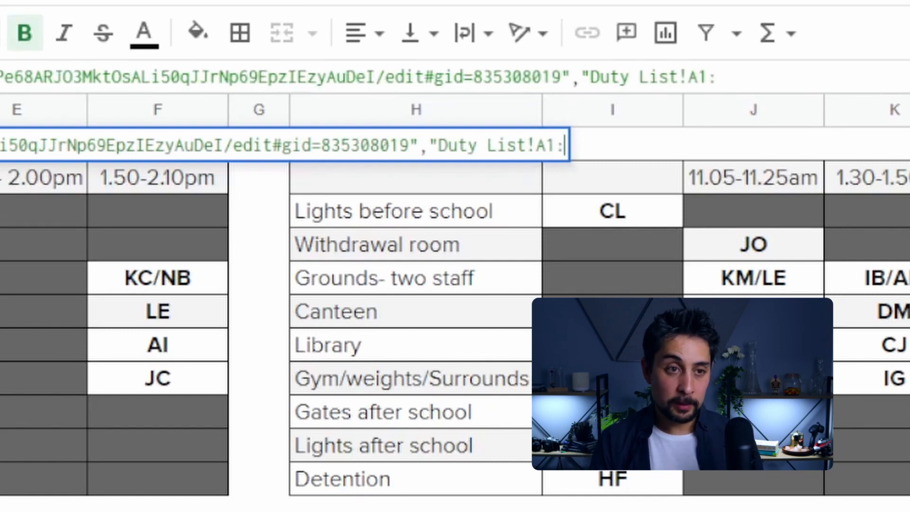
pyautogui.write('M')
pyautogui.scroll(-10, 891, 450)
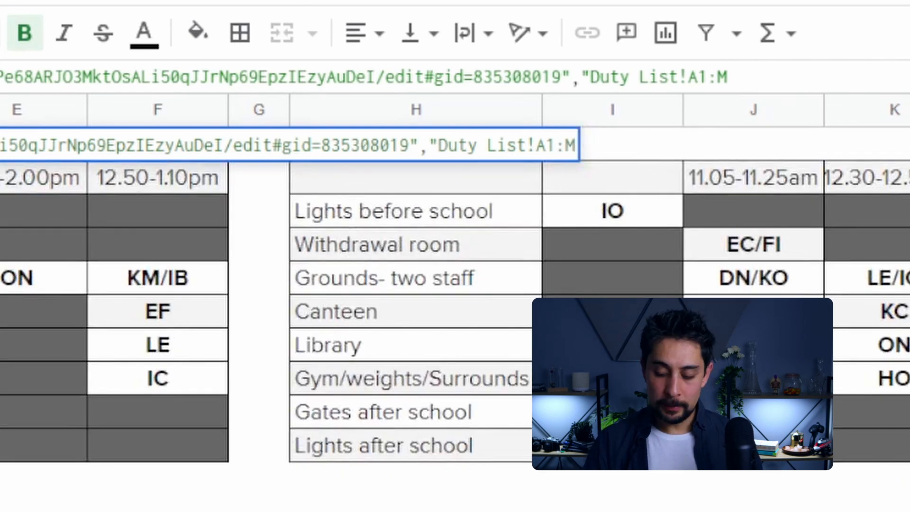
pyautogui.write('60')
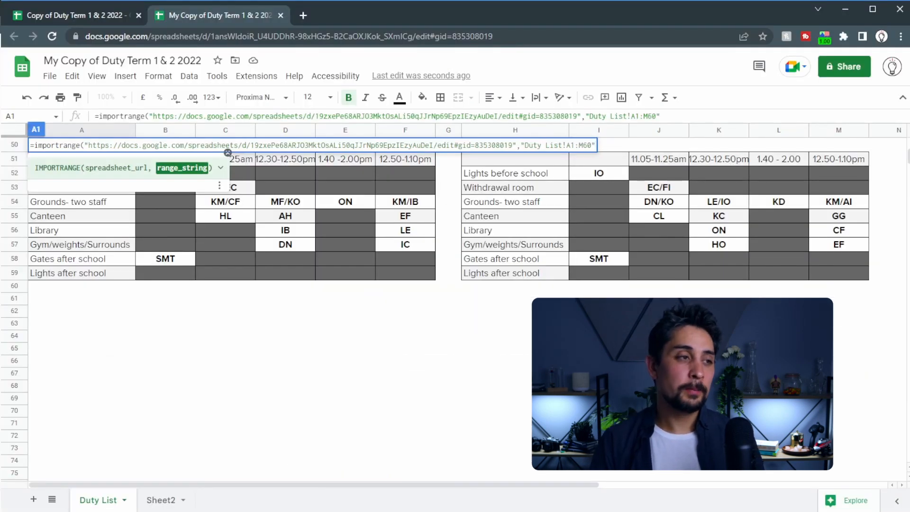
pyautogui.press('Return')
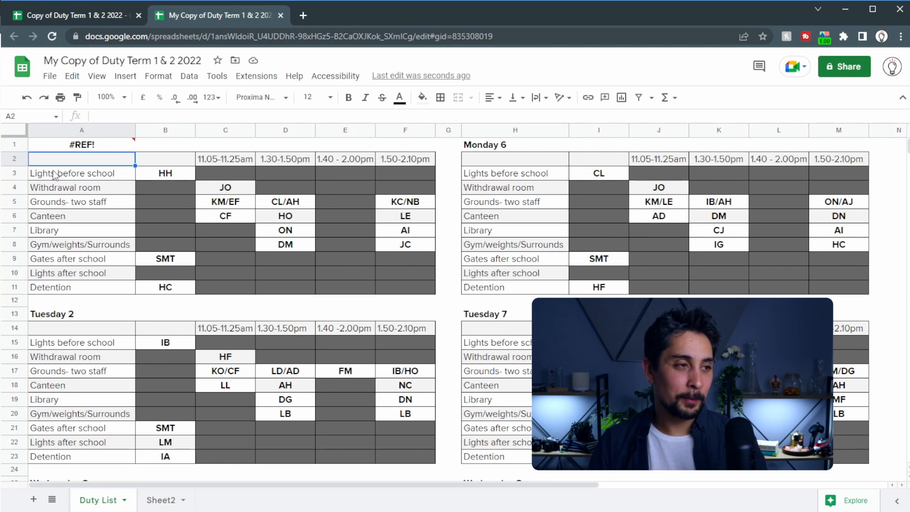
pyautogui.moveTo(96, 149)
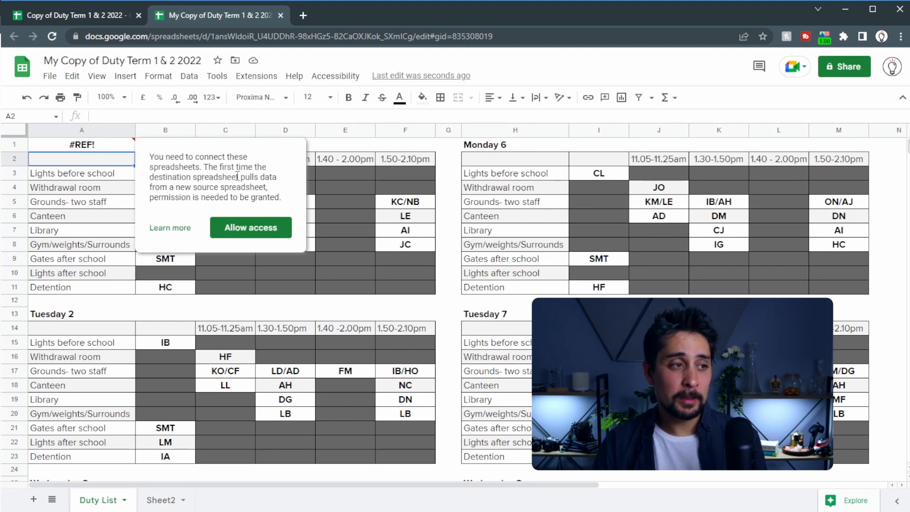
pyautogui.click(252, 228)
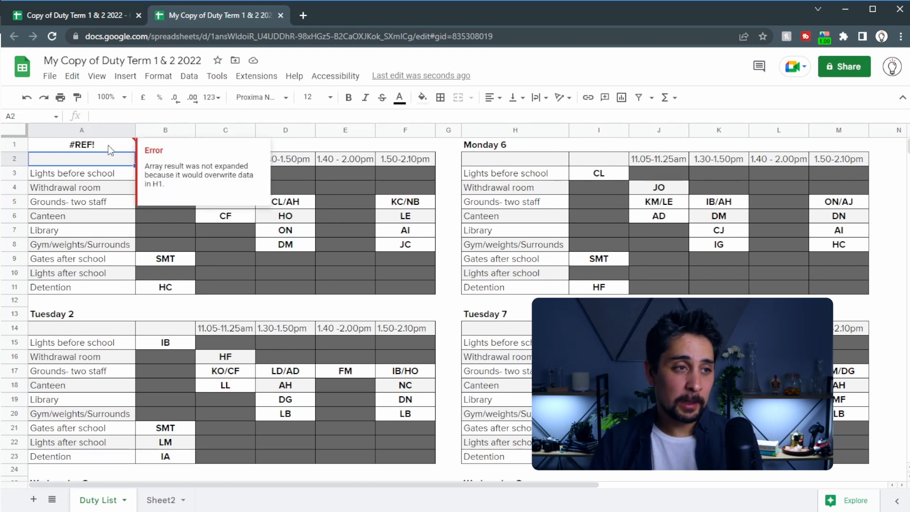
# Clear the existing contents of cells B1:M60 in the copy
pyautogui.click(491, 145)
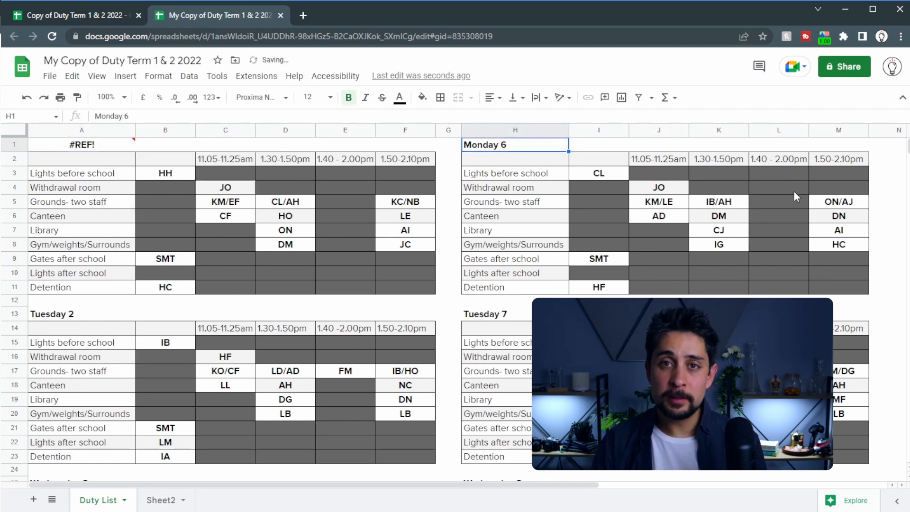
pyautogui.moveTo(815, 145); pyautogui.dragTo(163, 397)
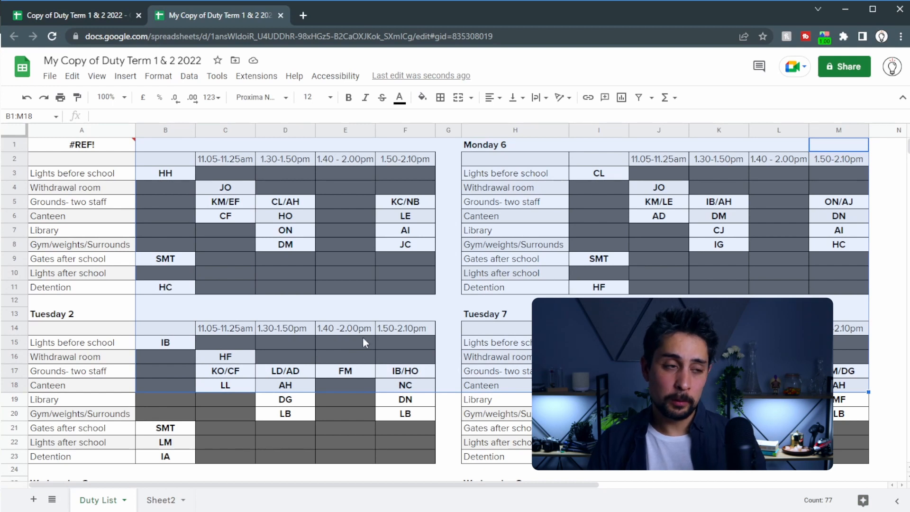
pyautogui.scroll(-10, 558, 203)
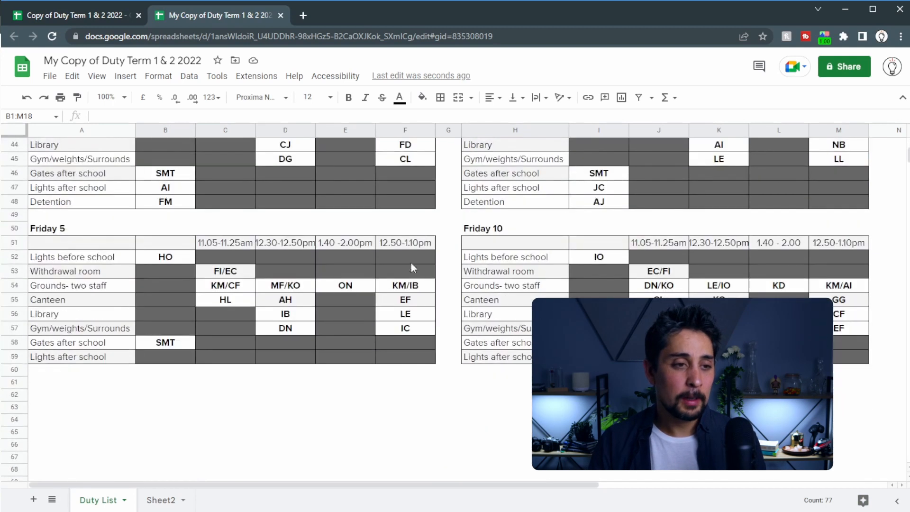
pyautogui.keyDown('shift'); pyautogui.click(155, 372); pyautogui.keyUp('shift')
pyautogui.scroll(10, 181, 379)
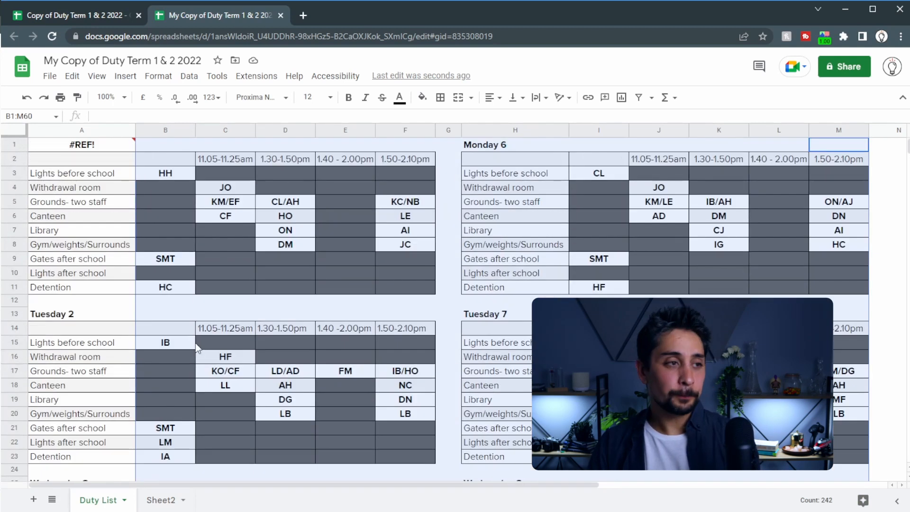
pyautogui.press('Delete')
# Clear the remaining contents of column A from A2 to A61, keeping the formula in A1
pyautogui.click(155, 222)
pyautogui.moveTo(95, 157); pyautogui.dragTo(106, 322)
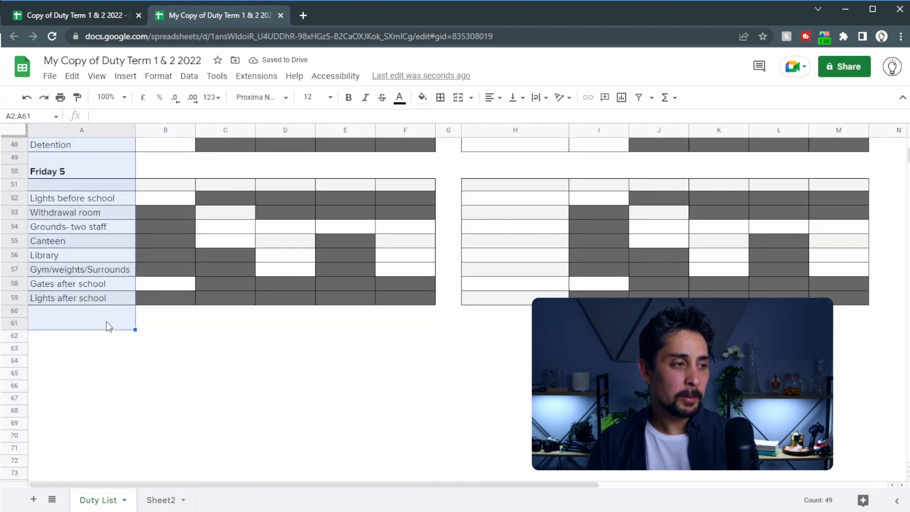
pyautogui.scroll(10, 113, 332)
pyautogui.hotkey('ctrl', 'z')
pyautogui.click(218, 217)
pyautogui.click(288, 203)
pyautogui.moveTo(289, 300); pyautogui.dragTo(280, 290)
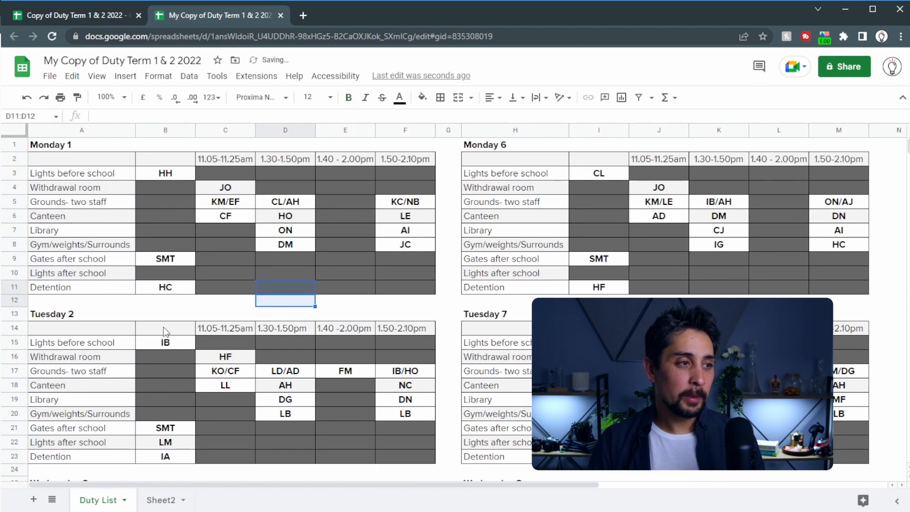
pyautogui.click(222, 303)
pyautogui.click(412, 255)
pyautogui.click(676, 217)
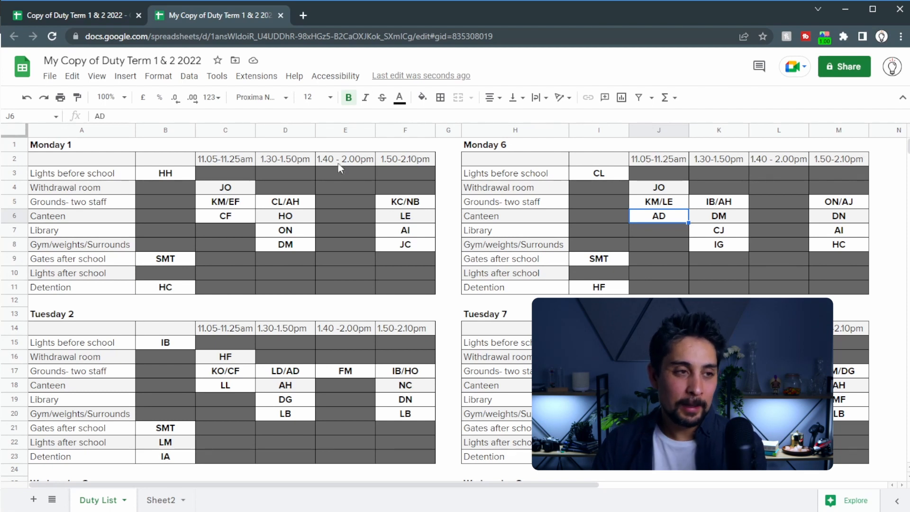
# In the original duty spreadsheet, add an edit notification rule that emails right away when any changes are made
pyautogui.click(69, 17)
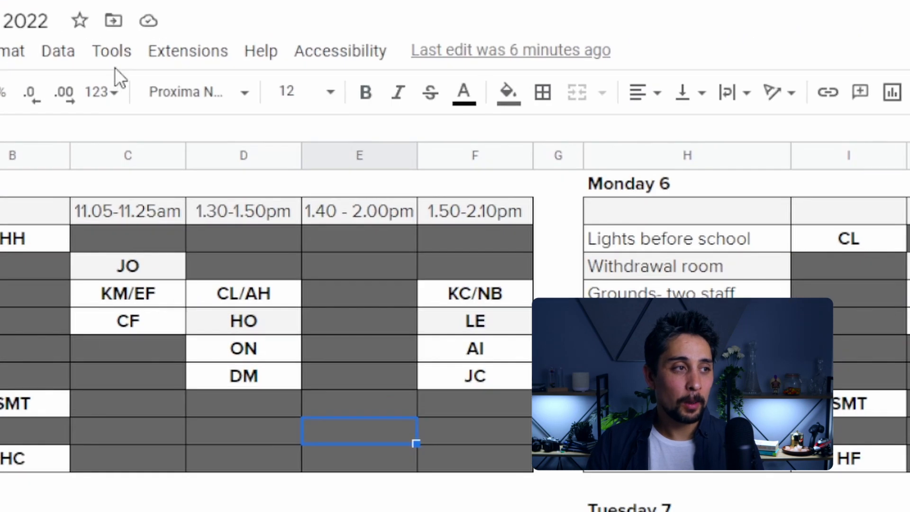
pyautogui.click(116, 55)
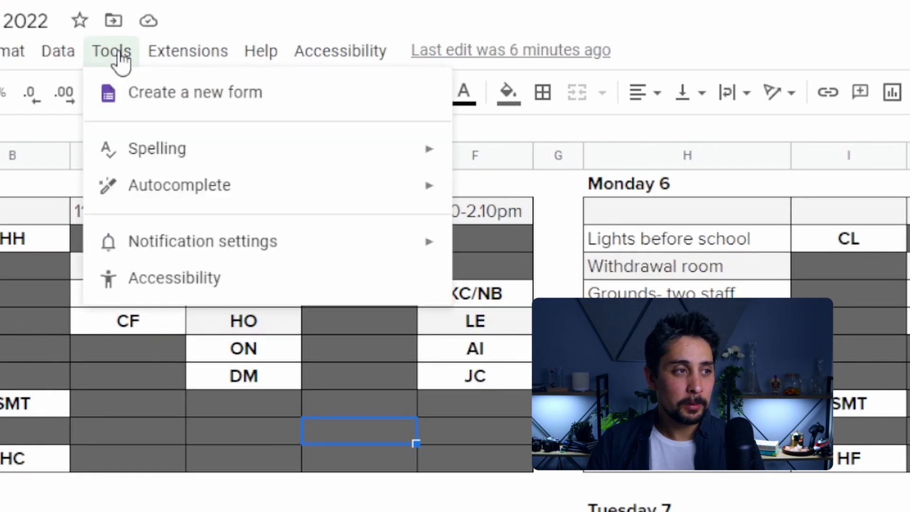
pyautogui.moveTo(178, 247)
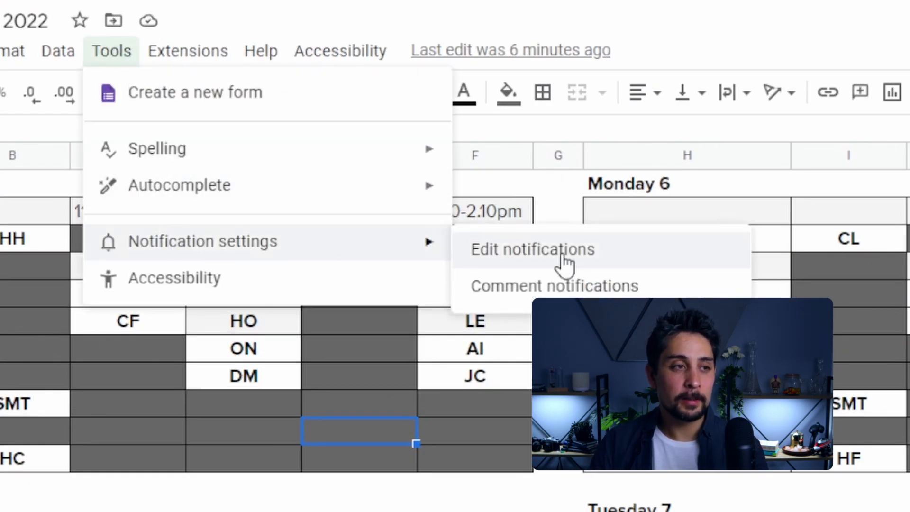
pyautogui.click(564, 264)
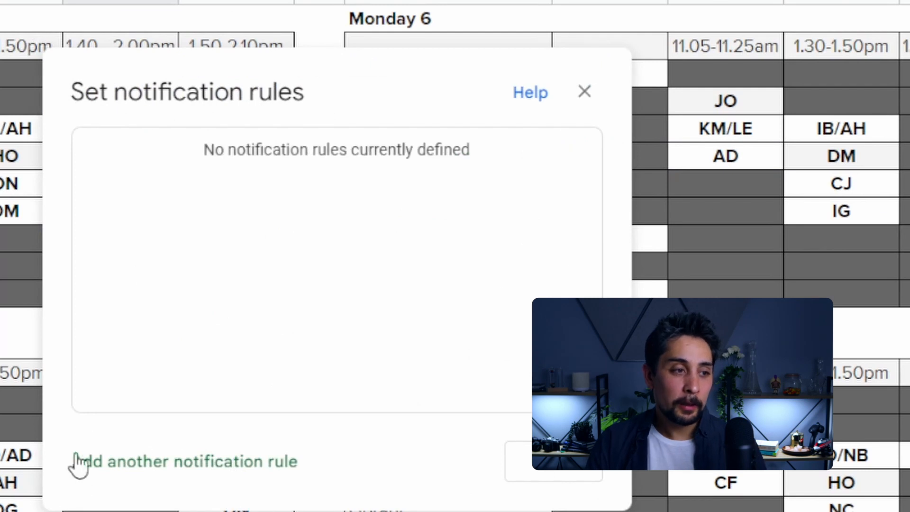
pyautogui.click(173, 462)
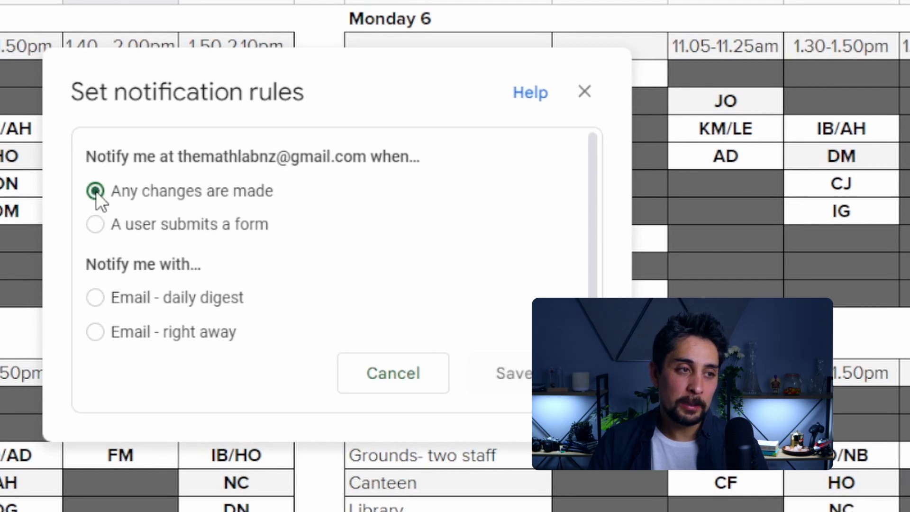
pyautogui.click(97, 333)
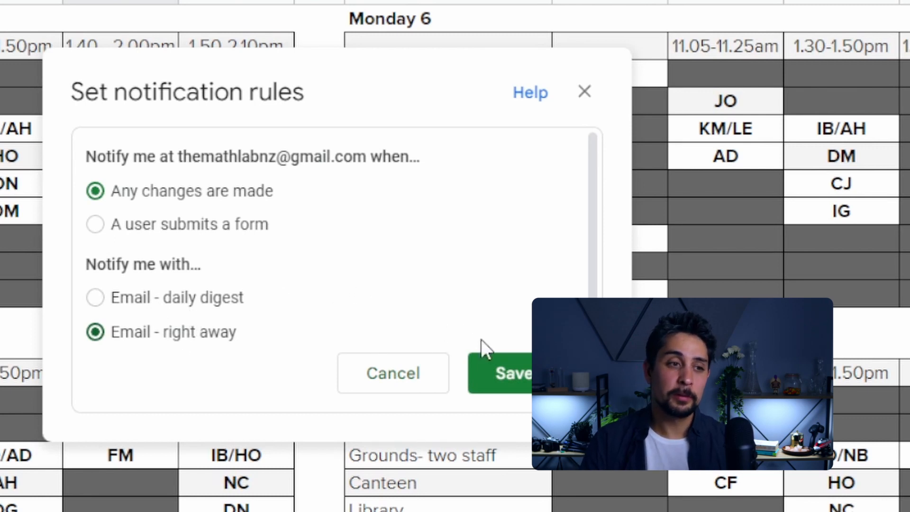
pyautogui.click(492, 370)
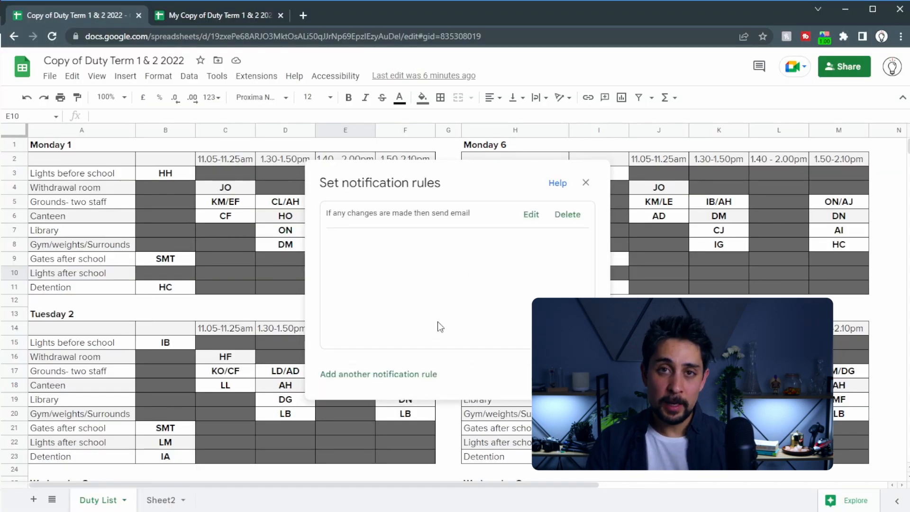
pyautogui.click(577, 374)
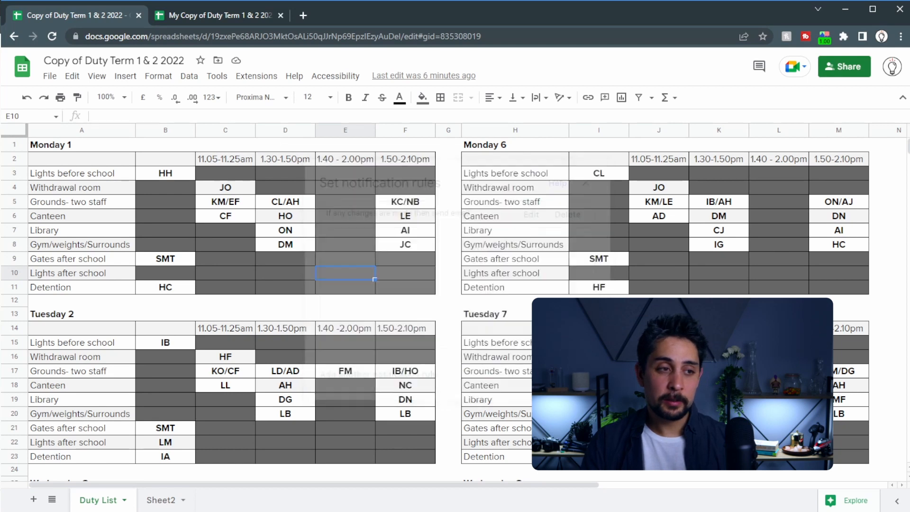
# In the linked copy, enter kjasdf in cell E5 to test overwriting the imported data, and clear that cell
pyautogui.click(224, 19)
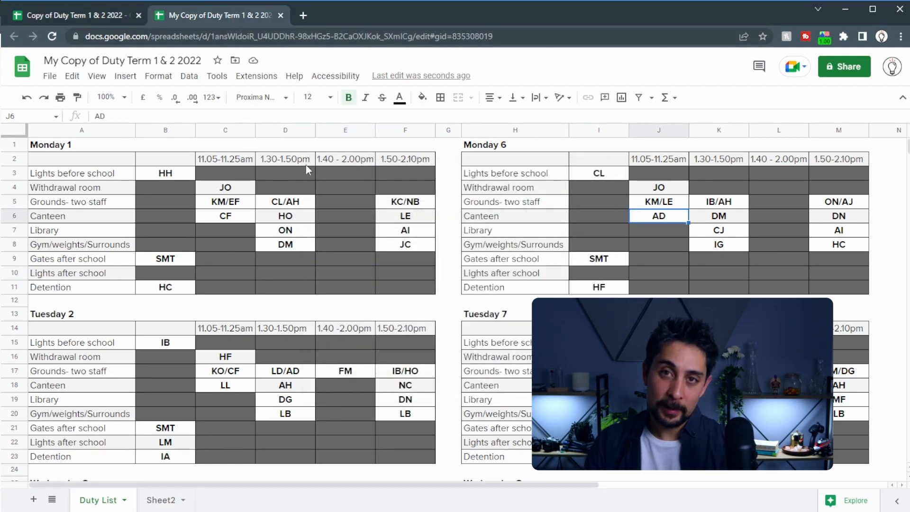
pyautogui.moveTo(286, 173); pyautogui.dragTo(718, 370)
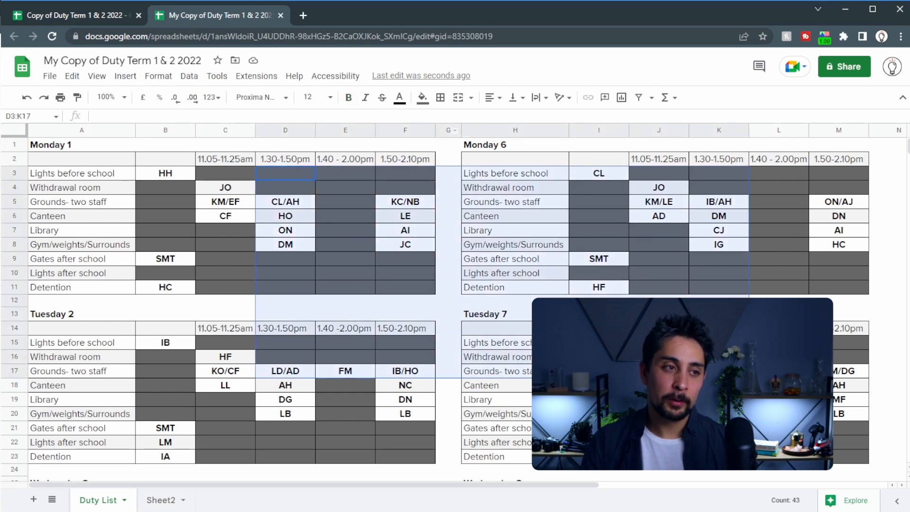
pyautogui.click(369, 199)
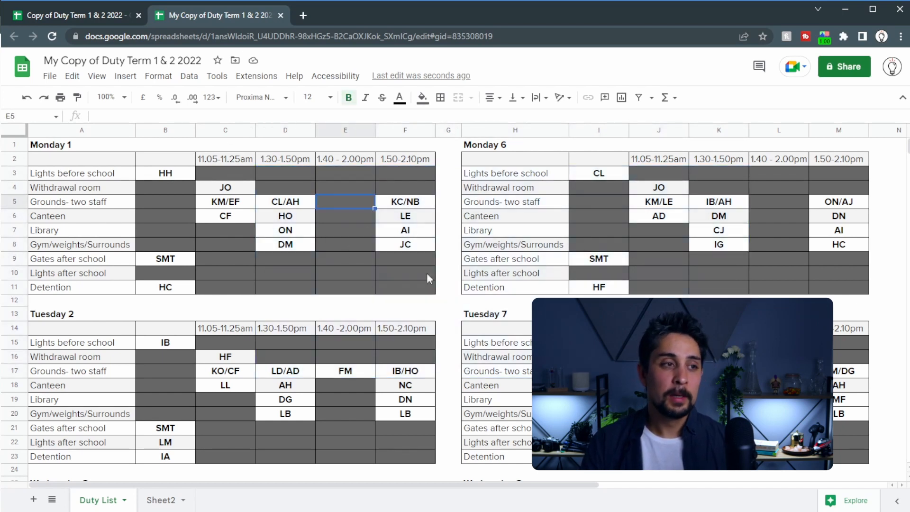
pyautogui.write('kjasdf')
pyautogui.press('Return')
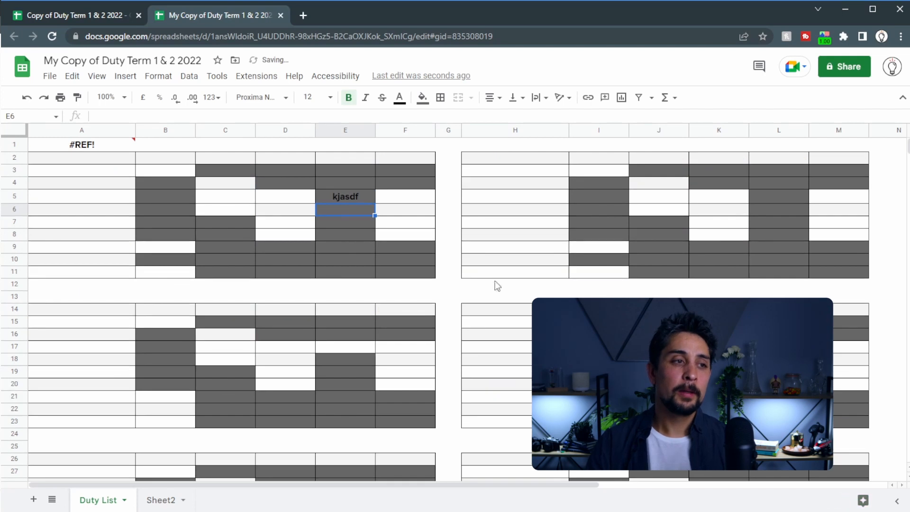
pyautogui.moveTo(97, 153)
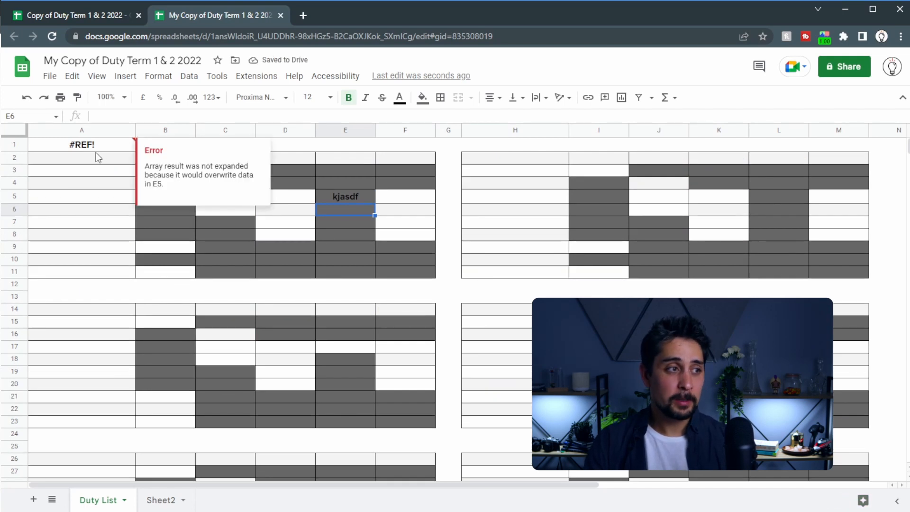
pyautogui.click(337, 194)
pyautogui.press('Delete')
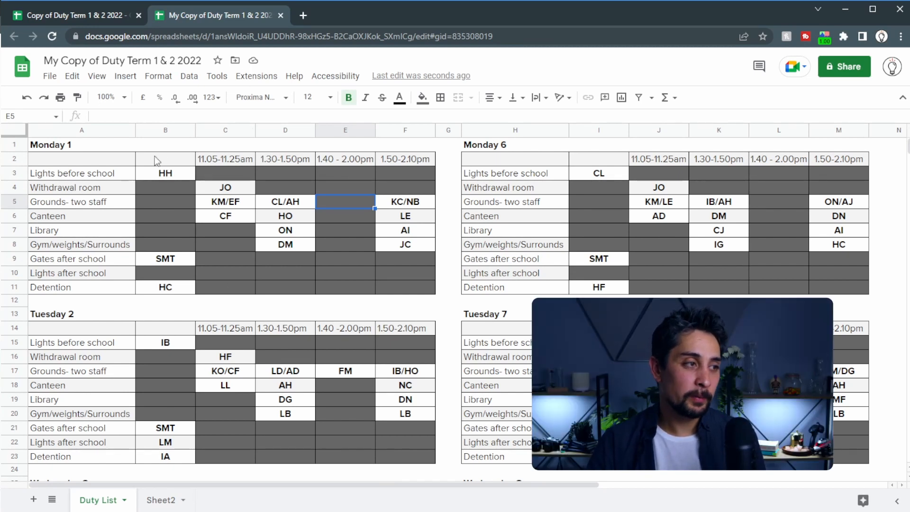
# Examine the duty labels in column A and the staff initials in the Monday 1, Tuesday 2 and Wednesday 3 tables
pyautogui.moveTo(49, 159); pyautogui.dragTo(50, 187)
pyautogui.moveTo(84, 371); pyautogui.dragTo(85, 381)
pyautogui.scroll(-4, 81, 350)
pyautogui.moveTo(71, 245); pyautogui.dragTo(66, 438)
pyautogui.scroll(-4, 107, 294)
pyautogui.scroll(10, 206, 260)
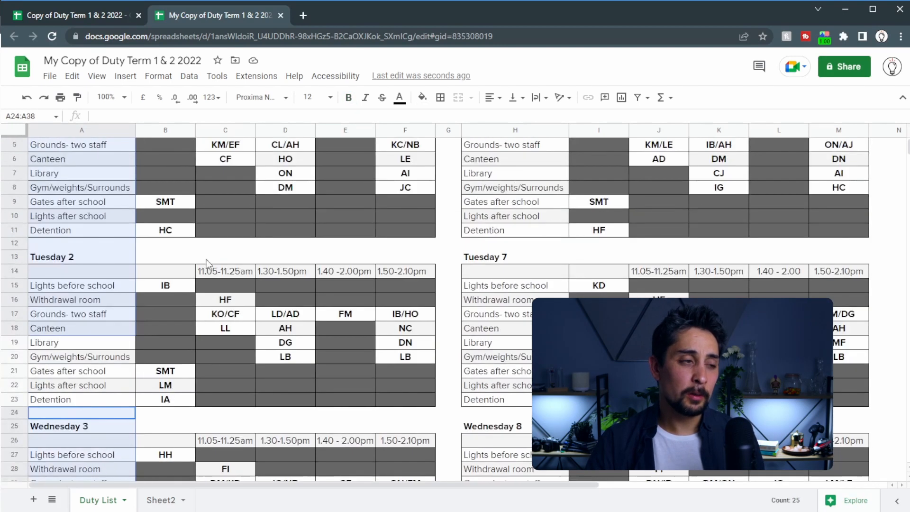
pyautogui.moveTo(176, 172); pyautogui.dragTo(403, 286)
pyautogui.moveTo(166, 342); pyautogui.dragTo(417, 457)
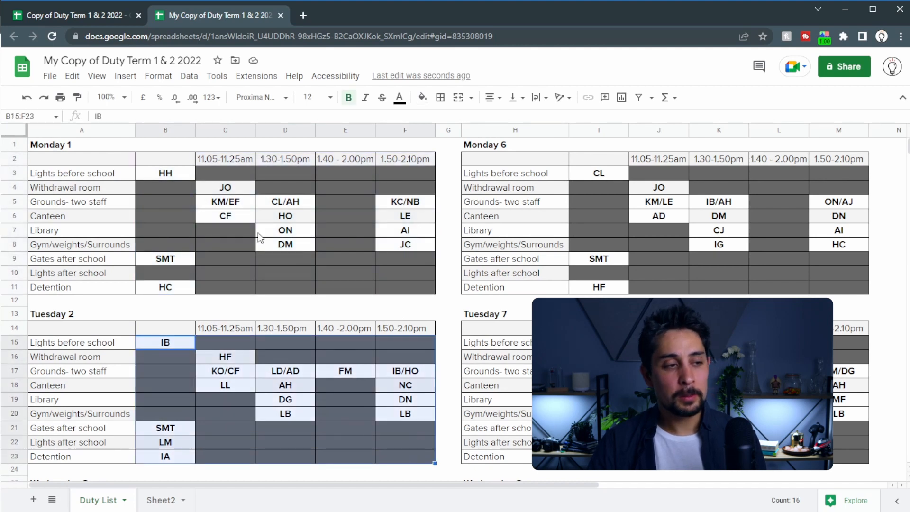
pyautogui.moveTo(172, 177); pyautogui.dragTo(396, 289)
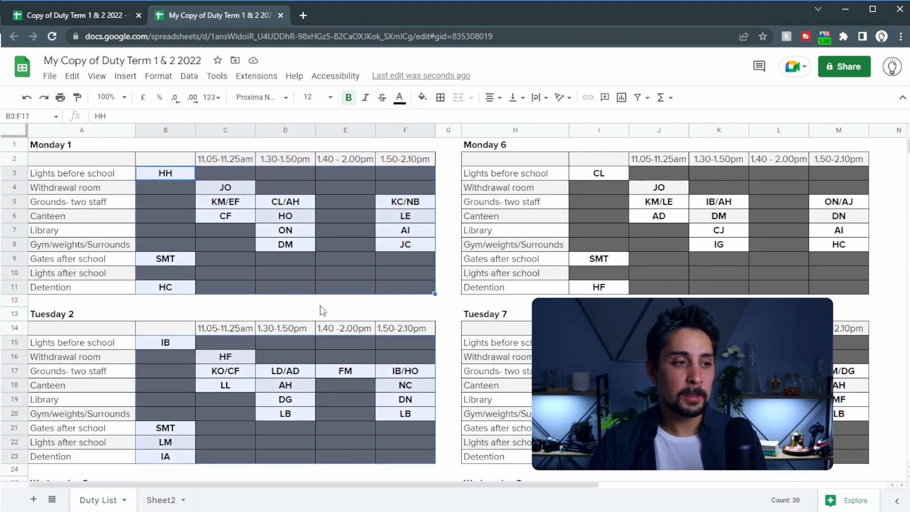
pyautogui.scroll(-5, 163, 306)
pyautogui.moveTo(166, 284); pyautogui.dragTo(330, 321)
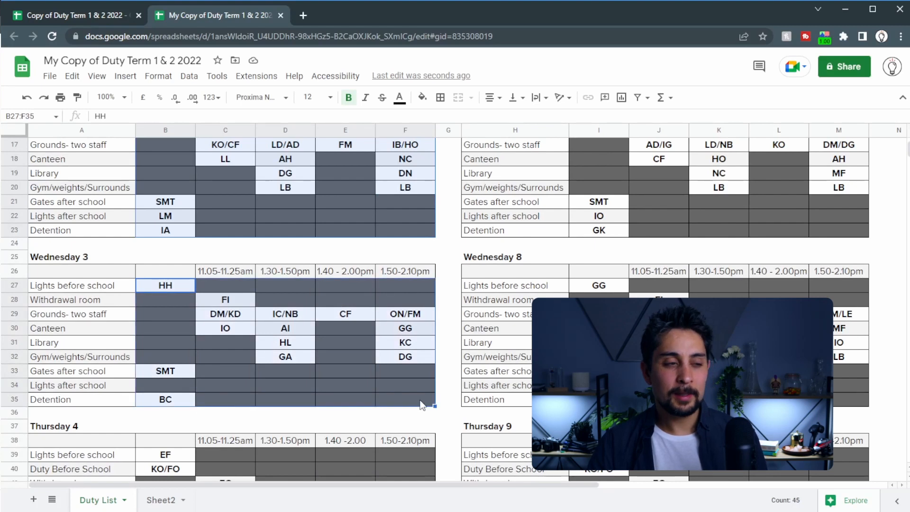
# Highlight the two blocks of staff duties, B2:F59 and I2:M59, to check the ranges they span
pyautogui.scroll(5, 440, 406)
pyautogui.moveTo(160, 155); pyautogui.dragTo(429, 256)
pyautogui.moveTo(434, 287); pyautogui.dragTo(423, 362)
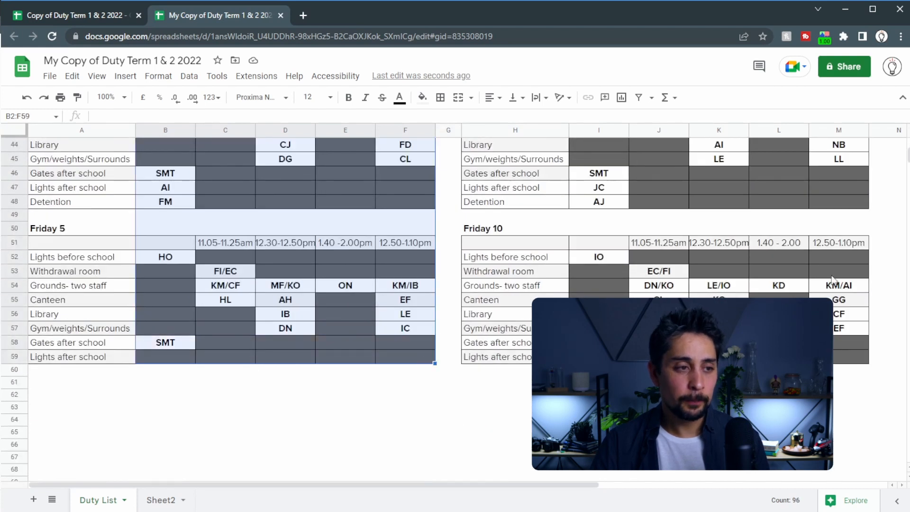
pyautogui.scroll(13, 423, 362)
pyautogui.moveTo(610, 158); pyautogui.dragTo(862, 422)
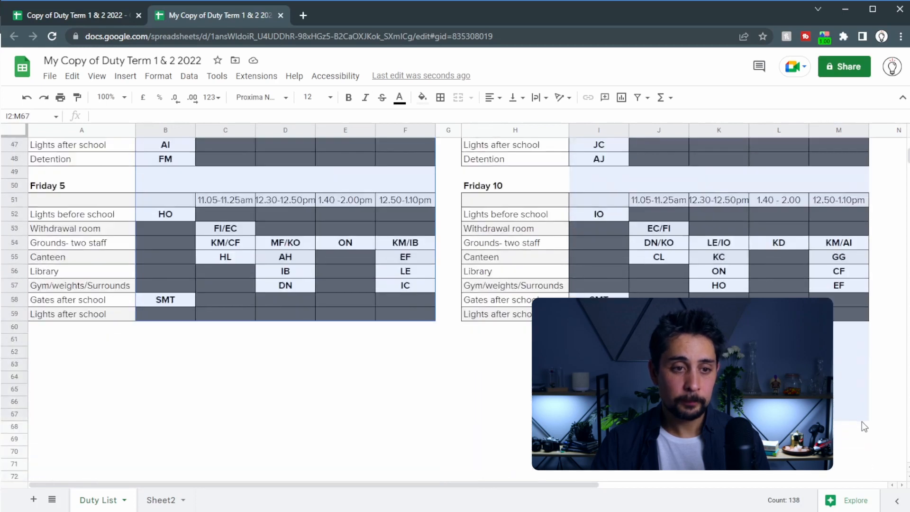
pyautogui.scroll(15, 438, 261)
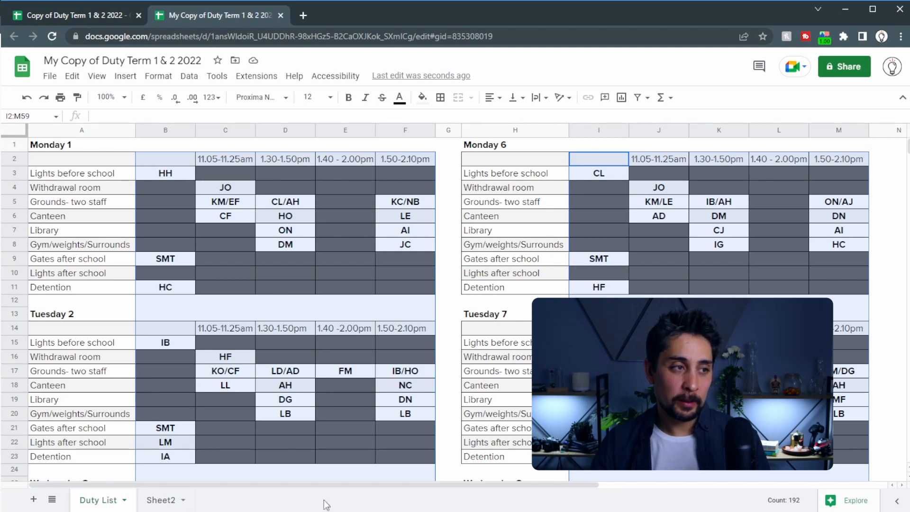
# In cell O1, enter the array formula ={B2:F59;I2:M59} to stack both weeks' duty blocks vertically
pyautogui.moveTo(434, 482); pyautogui.dragTo(681, 482)
pyautogui.click(611, 145)
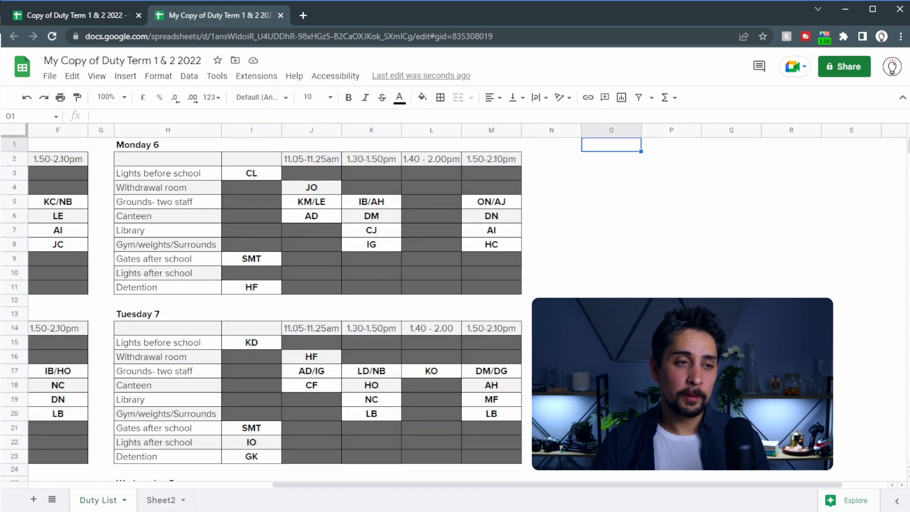
pyautogui.write('={')
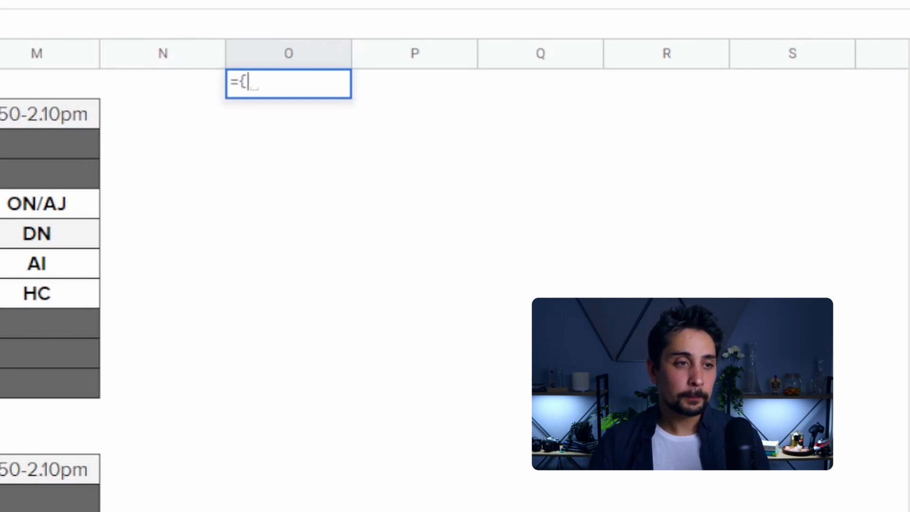
pyautogui.hscroll(-8, 455, 284)
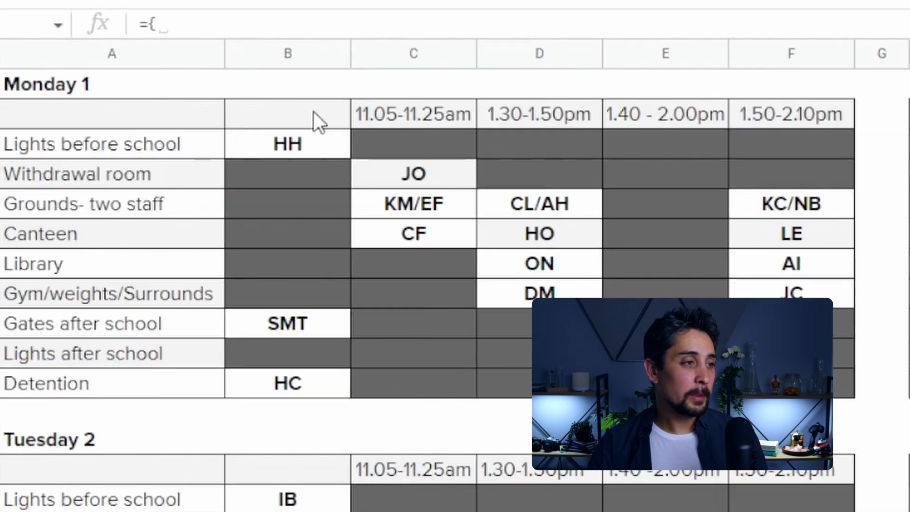
pyautogui.moveTo(314, 114); pyautogui.dragTo(782, 379)
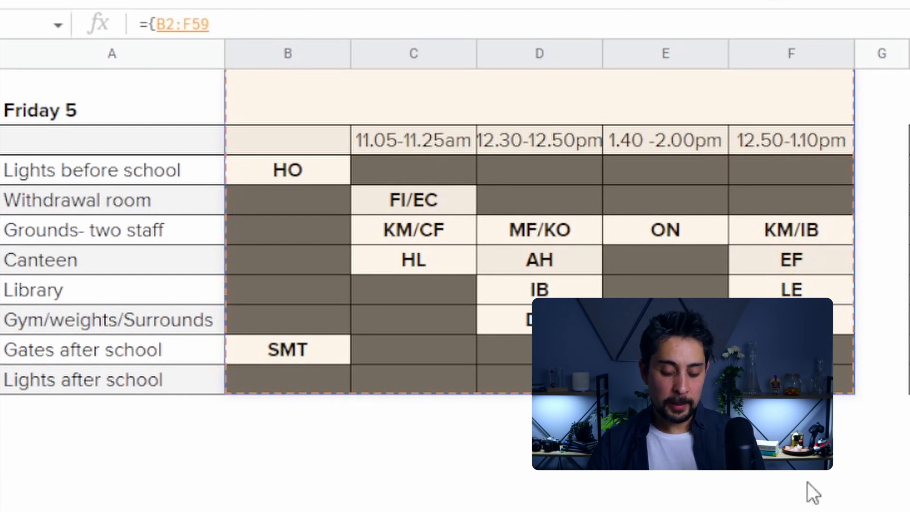
pyautogui.write(';')
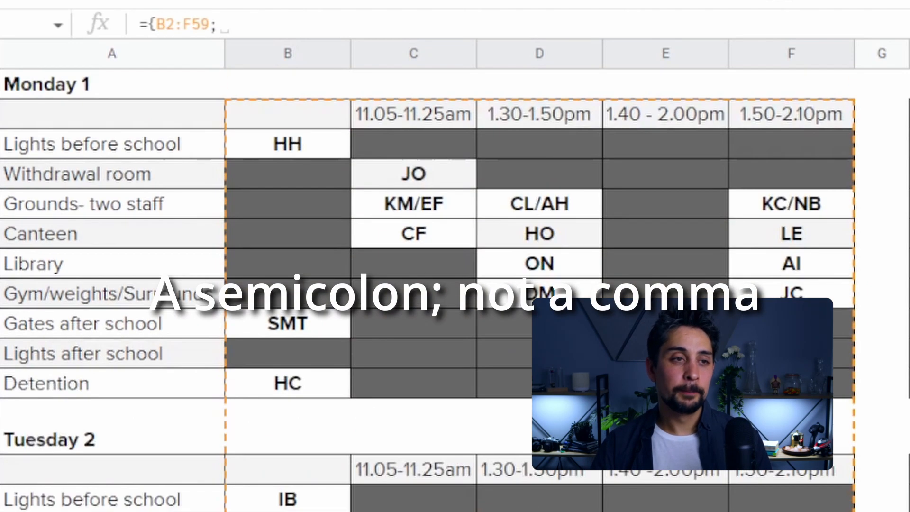
pyautogui.scroll(1, 854, 313)
pyautogui.moveTo(371, 110); pyautogui.dragTo(879, 475)
pyautogui.write('}')
pyautogui.press('Return')
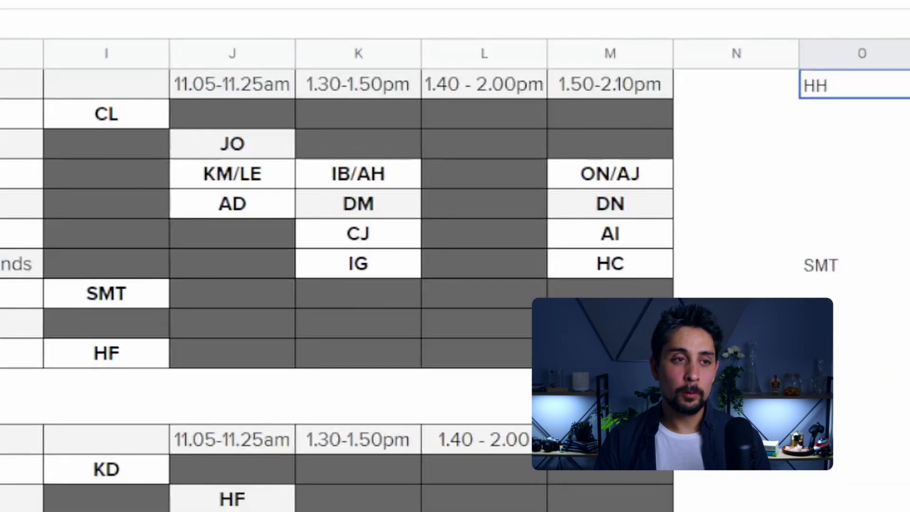
# Compare the stacked output in columns O to S with the source tables, checking it down to the last rows
pyautogui.press('Up')
pyautogui.press('Right')
pyautogui.press('Right')
pyautogui.press('Right')
pyautogui.press('Right')
pyautogui.press('Right')
pyautogui.press('Right')
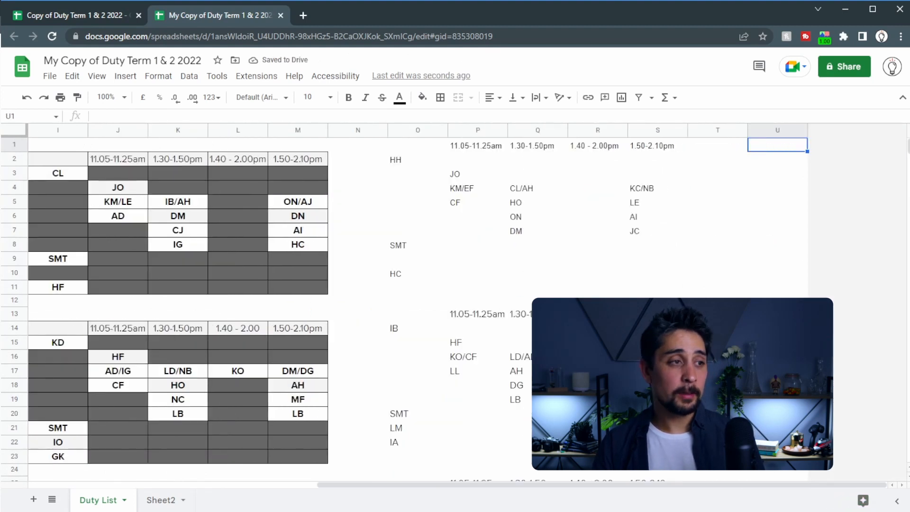
pyautogui.moveTo(71, 158); pyautogui.dragTo(189, 261)
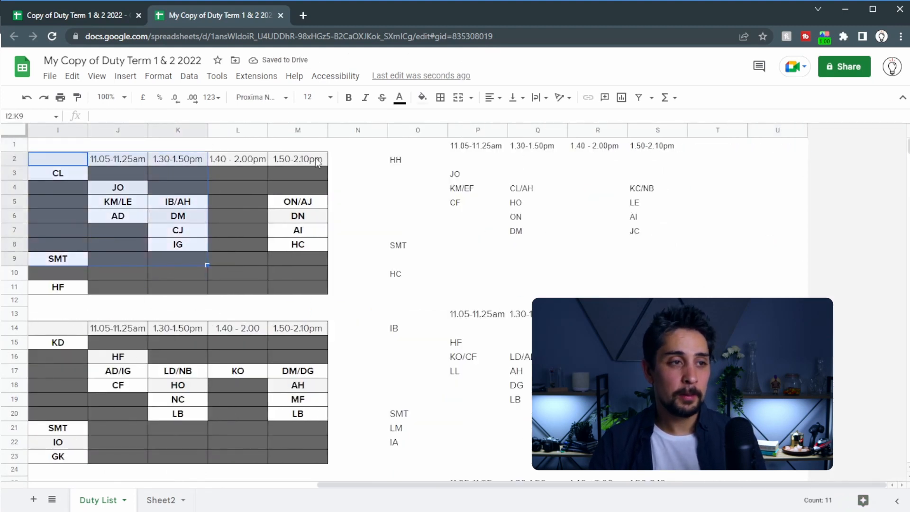
pyautogui.moveTo(437, 147); pyautogui.dragTo(663, 146)
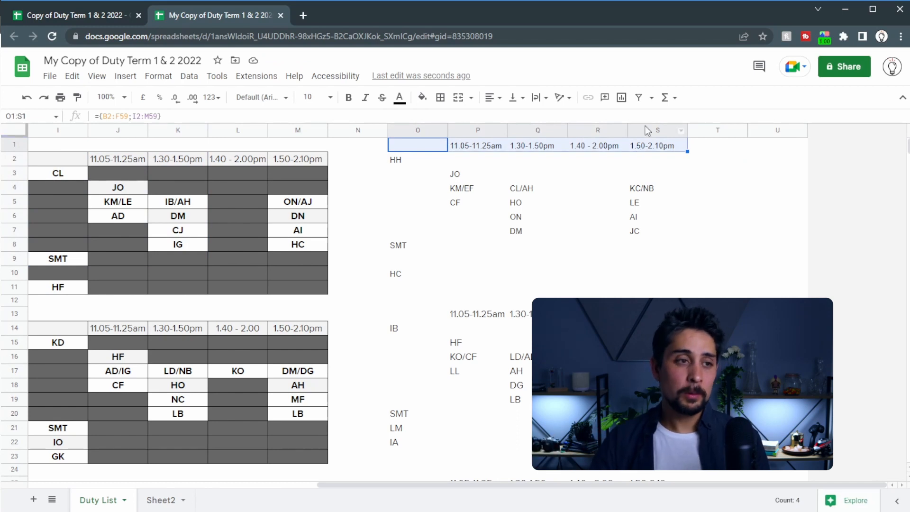
pyautogui.scroll(-12, 602, 178)
pyautogui.scroll(-20, 461, 311)
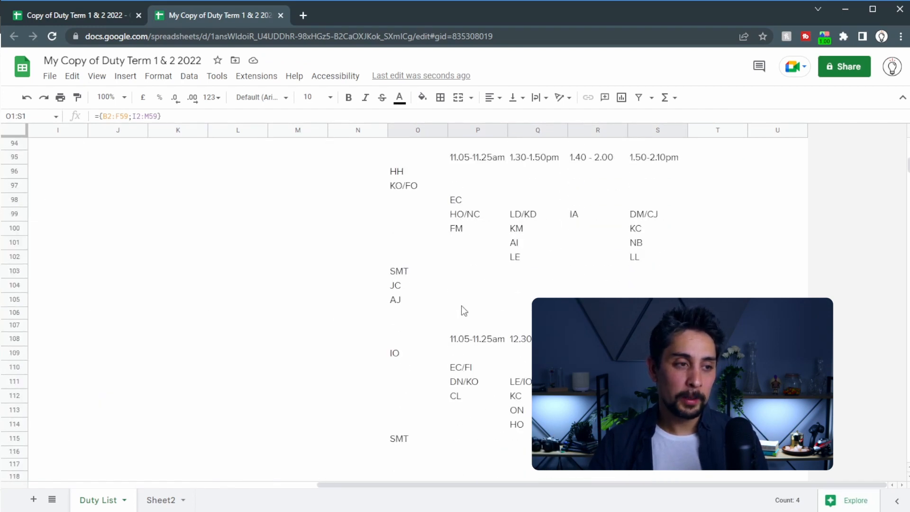
pyautogui.scroll(7, 463, 311)
pyautogui.scroll(20, 477, 324)
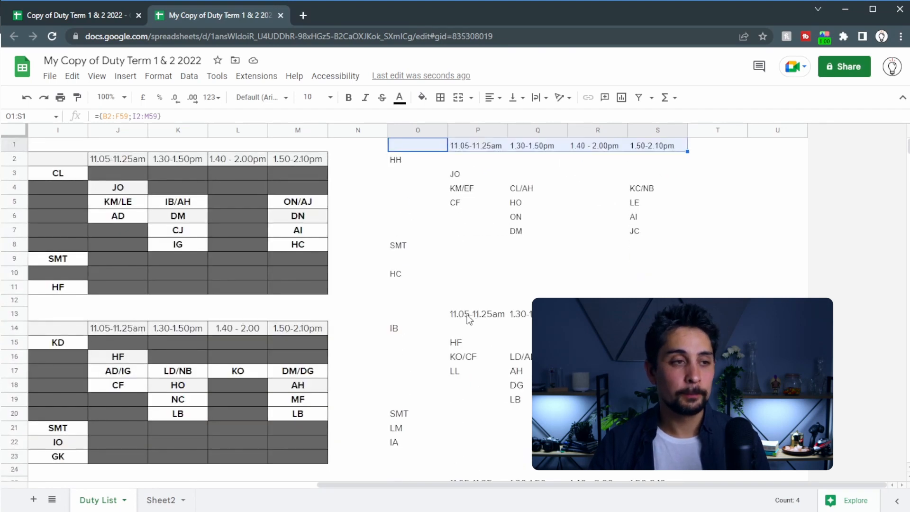
# Wrap the array formula in cell O1 in FLATTEN, making it =flatten({B2:F59;I2:M59}), to put all duties in one column
pyautogui.click(426, 146)
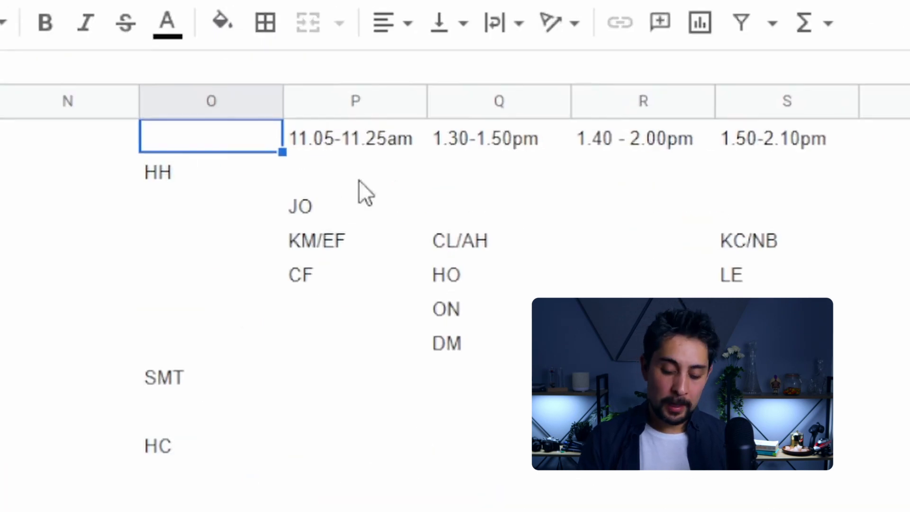
pyautogui.press('F2')
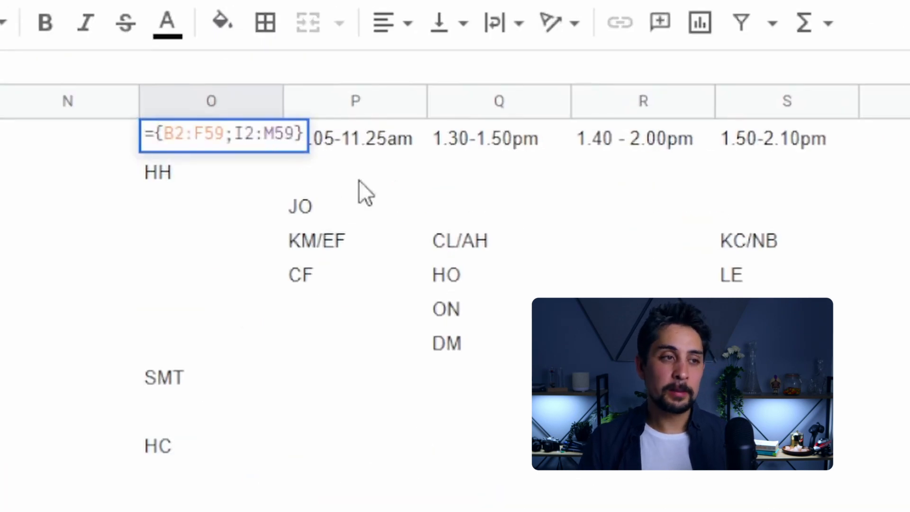
pyautogui.click(155, 133)
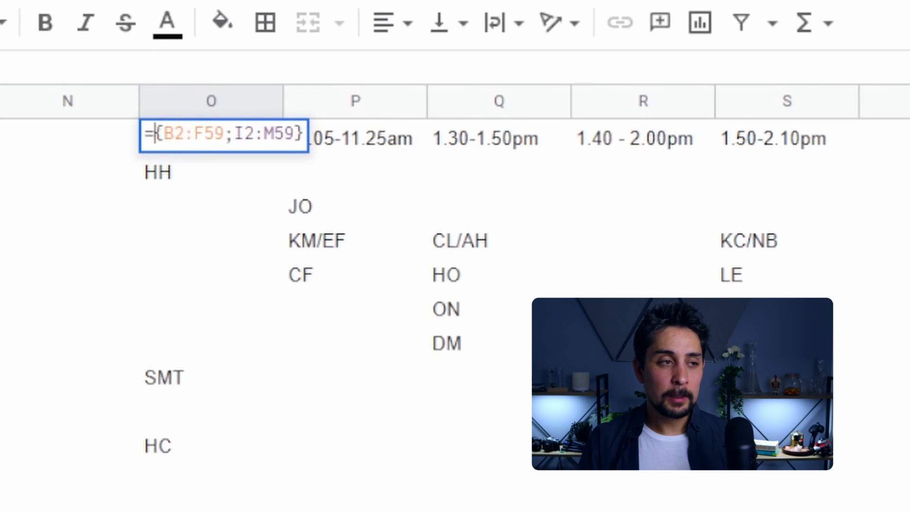
pyautogui.write('flatten(')
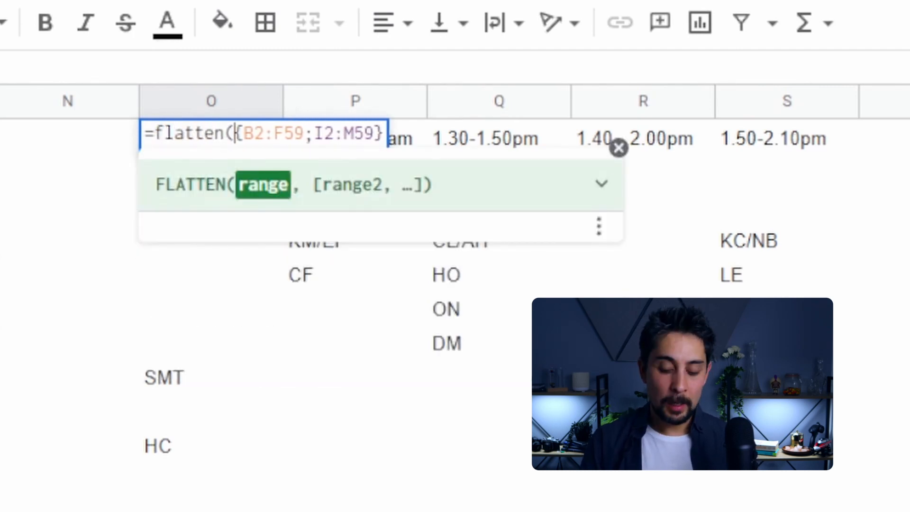
pyautogui.press('Return')
# Examine the flattened list in column O down to its lower rows and mark some of its blank cells
pyautogui.scroll(-4, 231, 262)
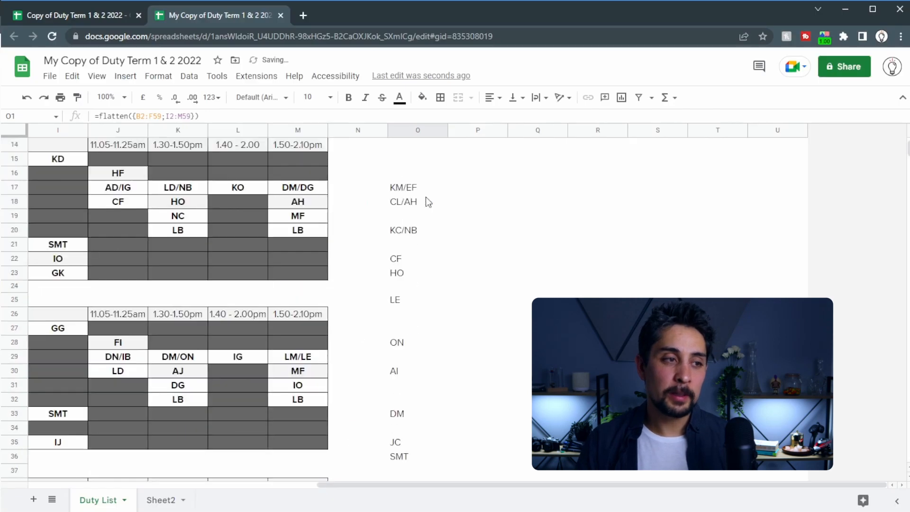
pyautogui.scroll(-20, 425, 198)
pyautogui.scroll(-10, 425, 198)
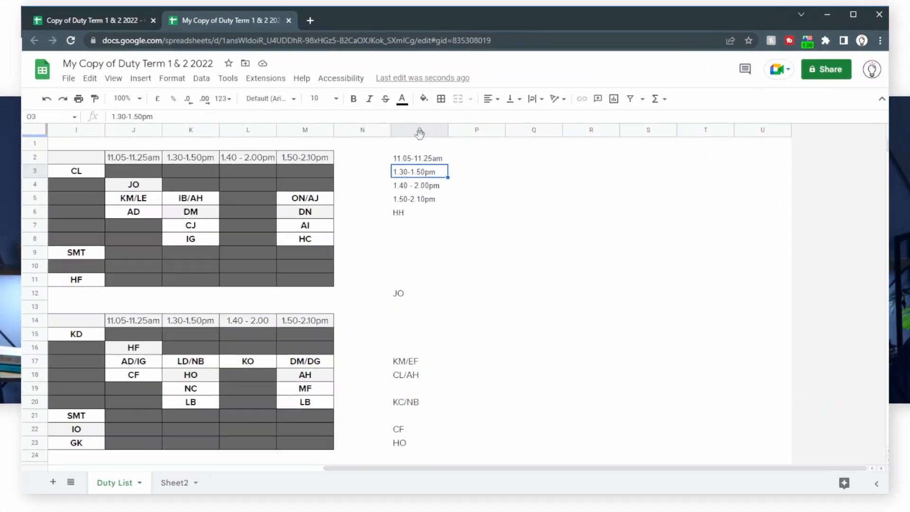
pyautogui.press('Down')
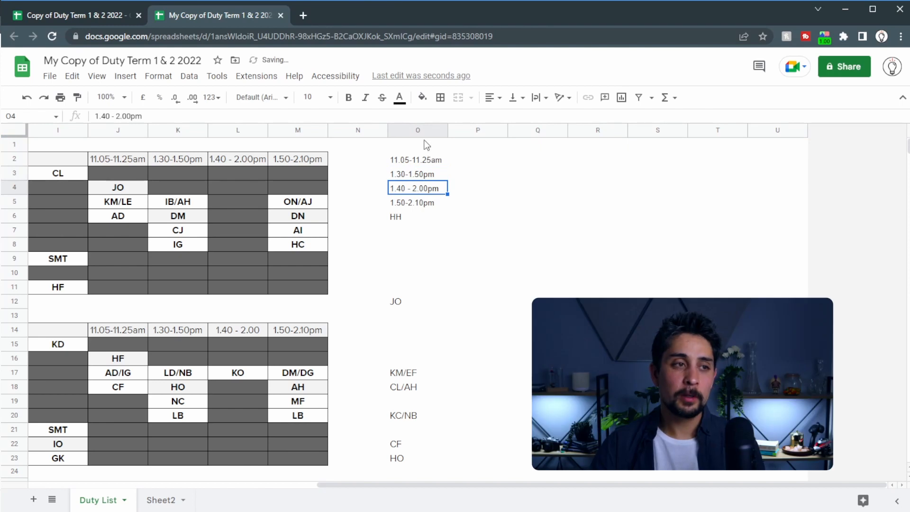
pyautogui.click(426, 145)
pyautogui.keyDown('ctrl'); pyautogui.click(427, 232); pyautogui.keyUp('ctrl')
pyautogui.keyDown('ctrl'); pyautogui.click(408, 270); pyautogui.keyUp('ctrl')
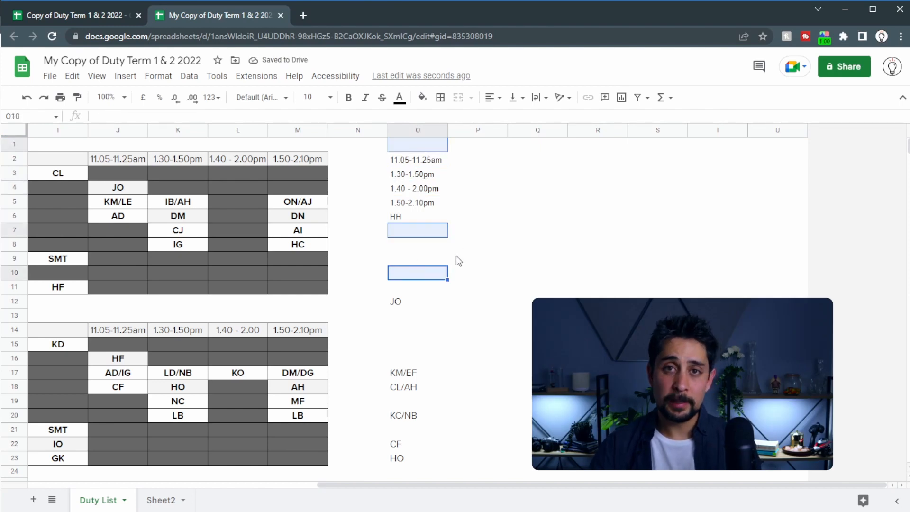
# Highlight the duty times in O2:O5 and several staff initials in column O, including the slash-separated pairs in O17 and O18
pyautogui.click(418, 164)
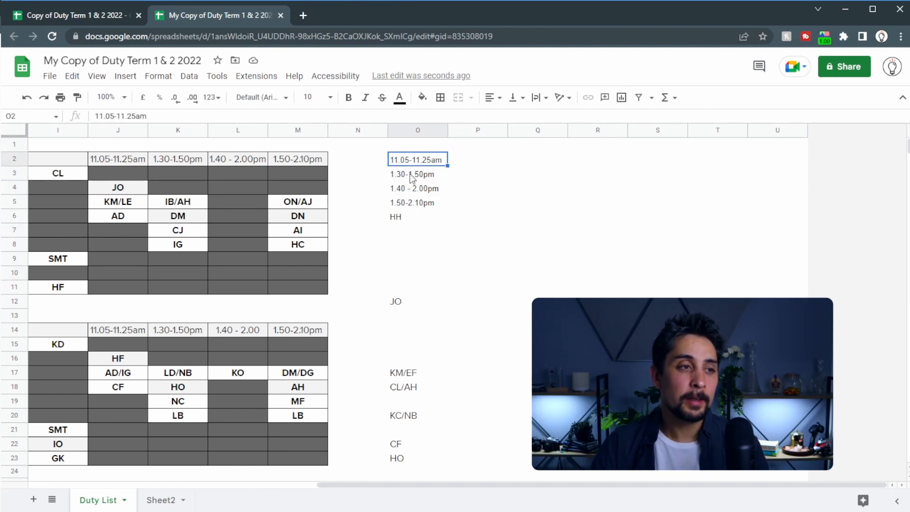
pyautogui.moveTo(411, 168); pyautogui.dragTo(414, 206)
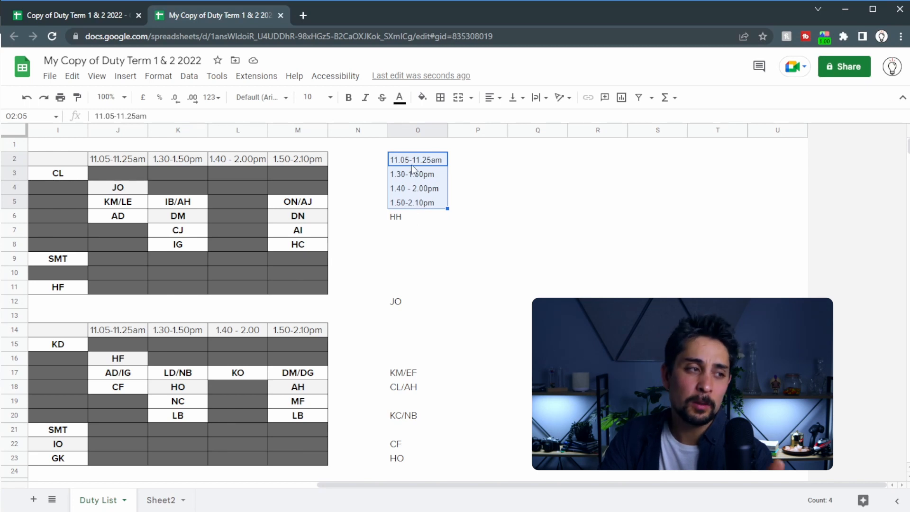
pyautogui.click(419, 221)
pyautogui.keyDown('ctrl'); pyautogui.click(427, 301); pyautogui.keyUp('ctrl')
pyautogui.keyDown('ctrl'); pyautogui.click(417, 378); pyautogui.keyUp('ctrl')
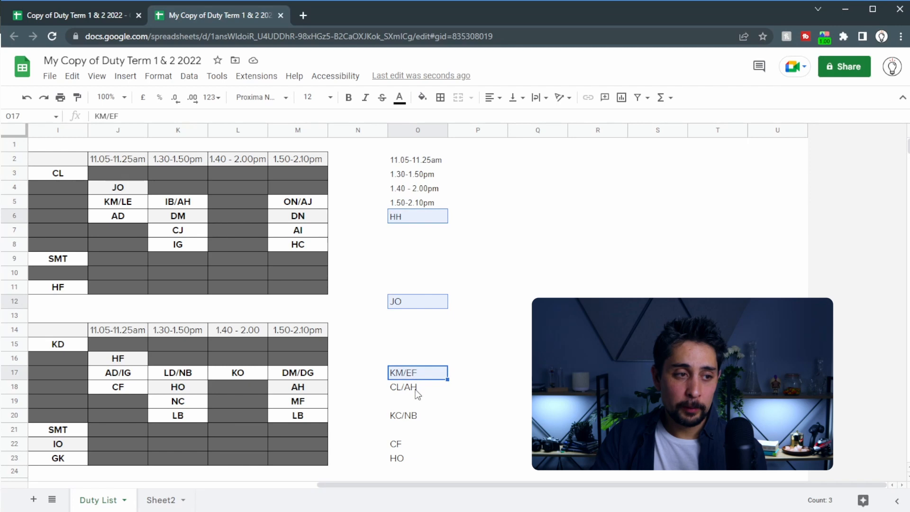
pyautogui.keyDown('ctrl'); pyautogui.keyDown('shift'); pyautogui.click(418, 393); pyautogui.keyUp('shift'); pyautogui.keyUp('ctrl')
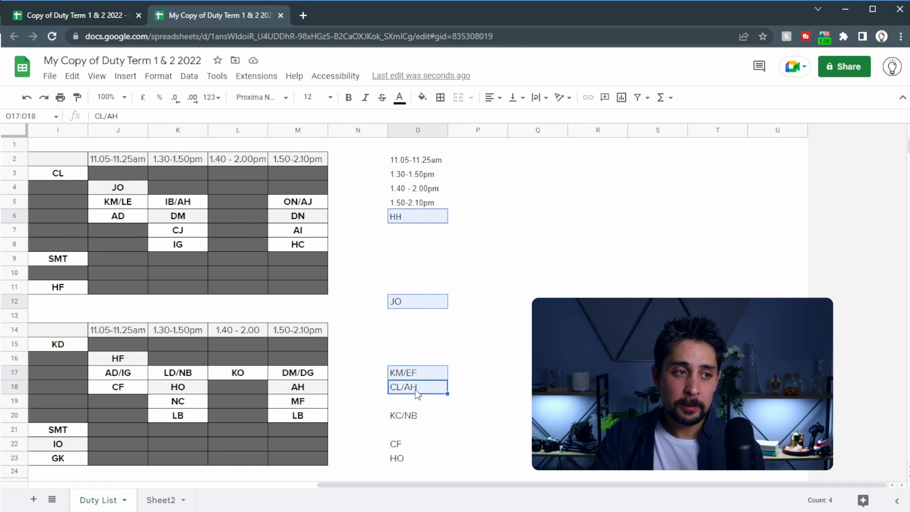
# Try the time 12:30 in cell P2 beside the duty times, and clear the cell again
pyautogui.click(416, 164)
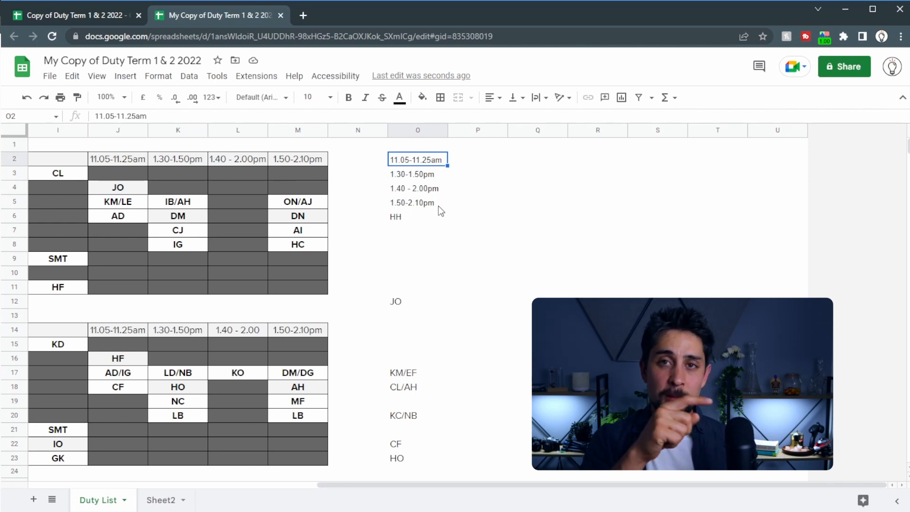
pyautogui.press('Right')
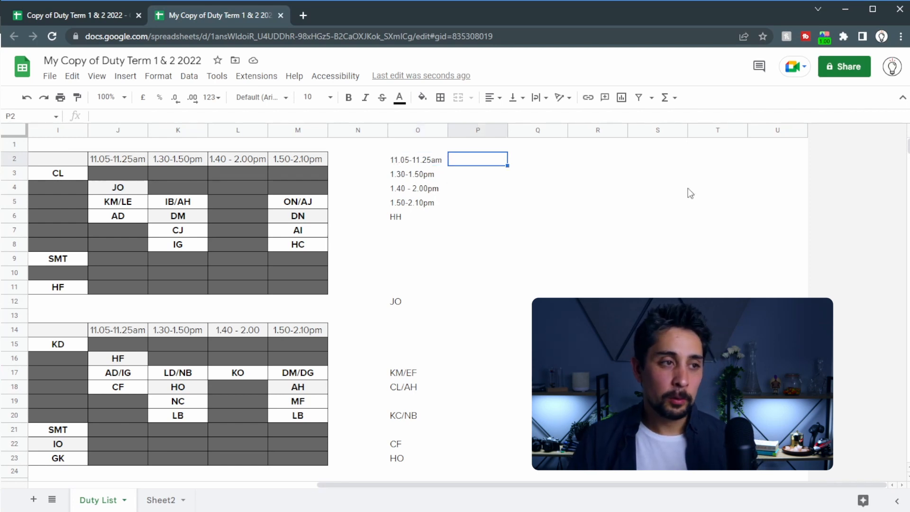
pyautogui.press('Return')
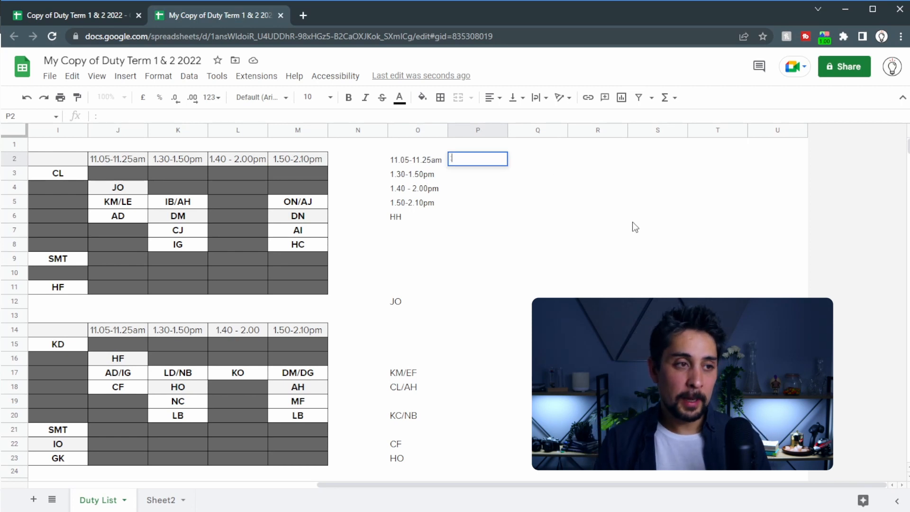
pyautogui.press('Return')
pyautogui.press('Up')
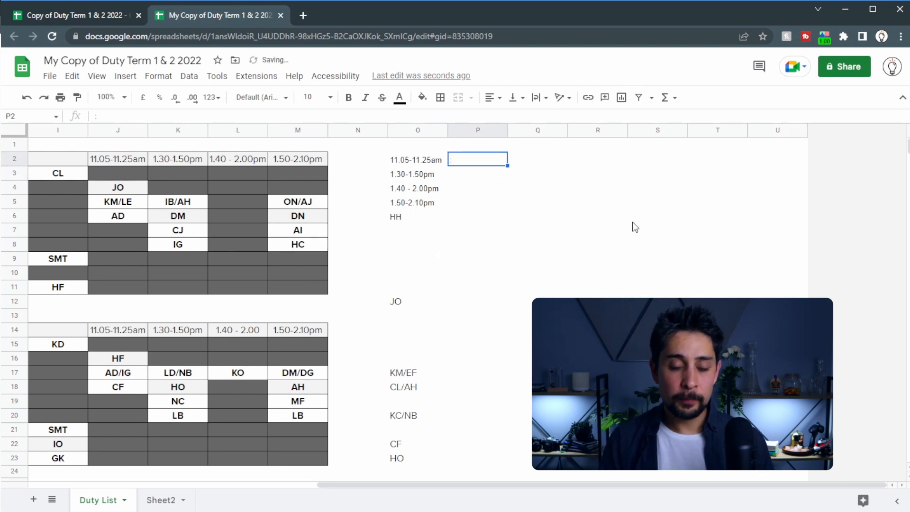
pyautogui.write('12:30')
pyautogui.press('Return')
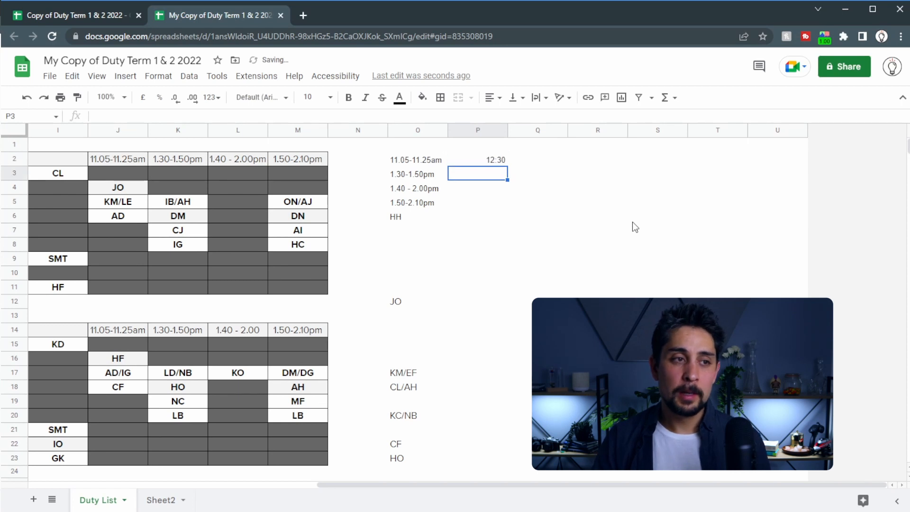
pyautogui.press('Up')
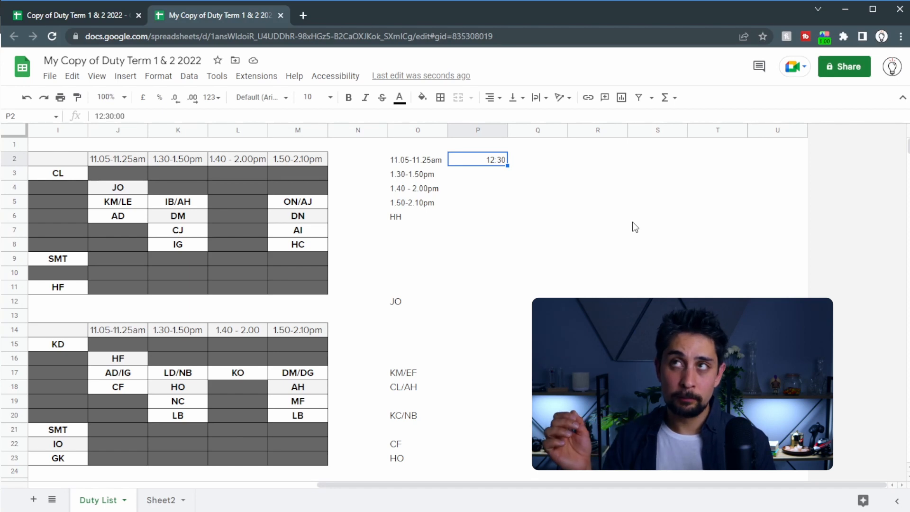
pyautogui.press('Delete')
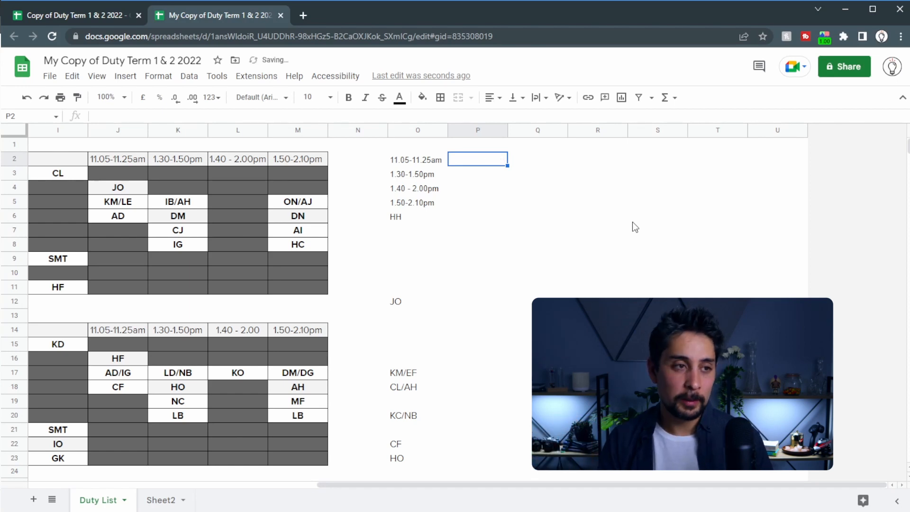
# Wrap the O1 formula in SPLIT with a slash delimiter, making it =split(flatten({B2:F59;I2:M59}),"/"), to separate paired initials
pyautogui.press('Left')
pyautogui.press('Up')
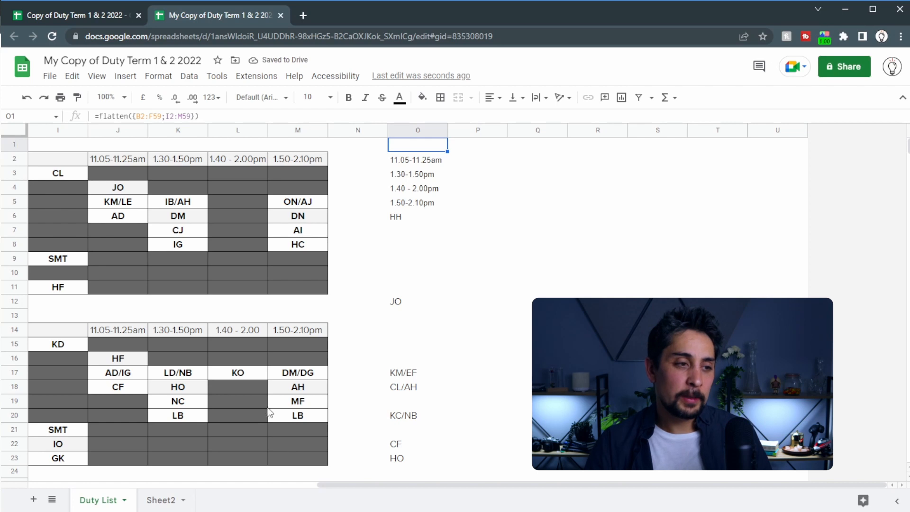
pyautogui.click(399, 374)
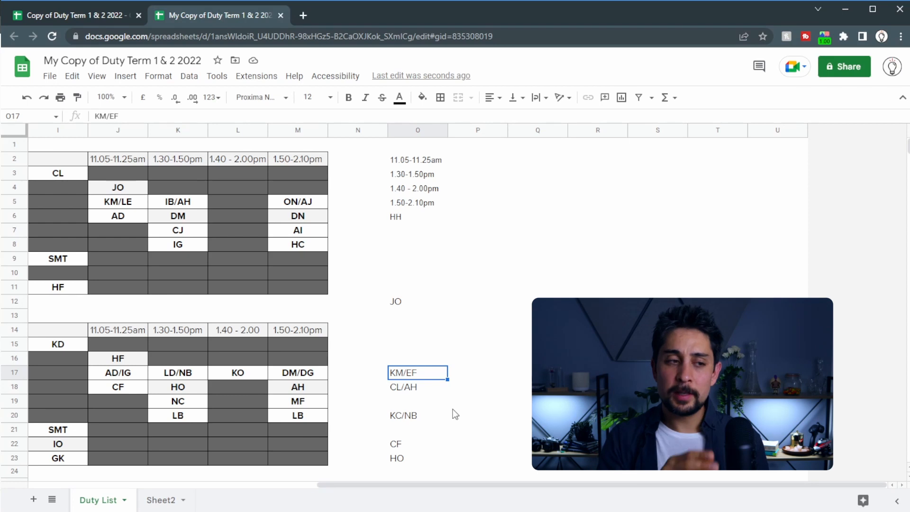
pyautogui.click(427, 145)
pyautogui.click(490, 117)
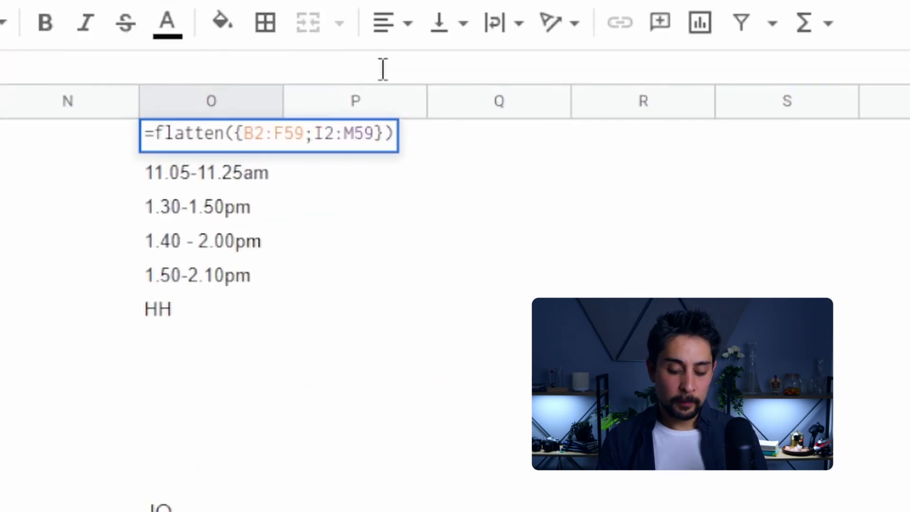
pyautogui.write('split(')
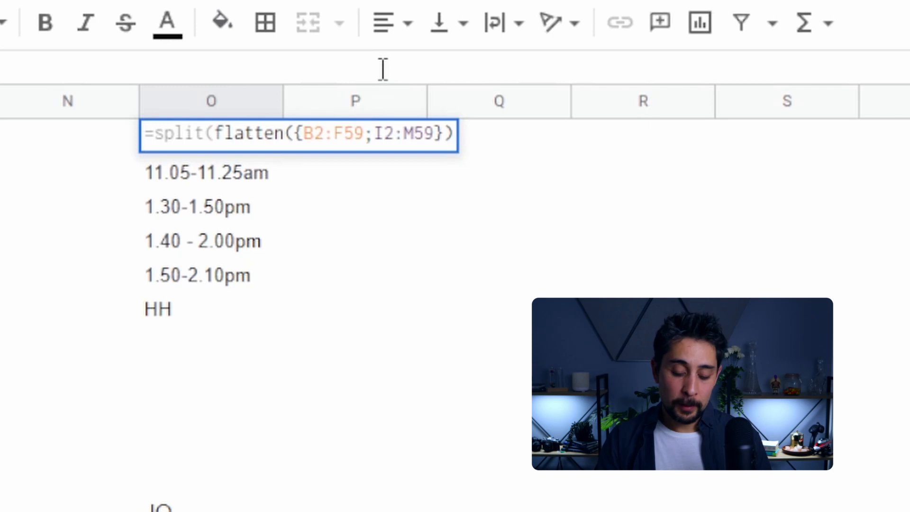
pyautogui.write(',')
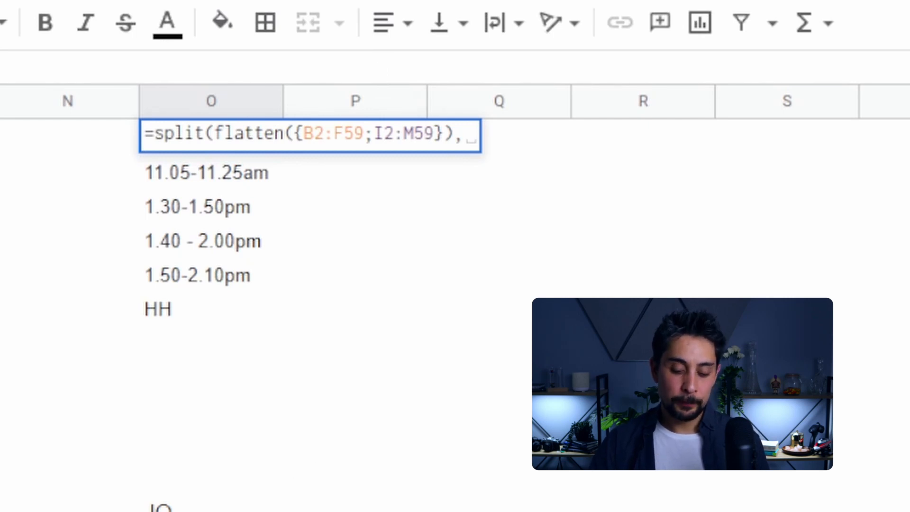
pyautogui.press('BackSpace')
pyautogui.write('"/"')
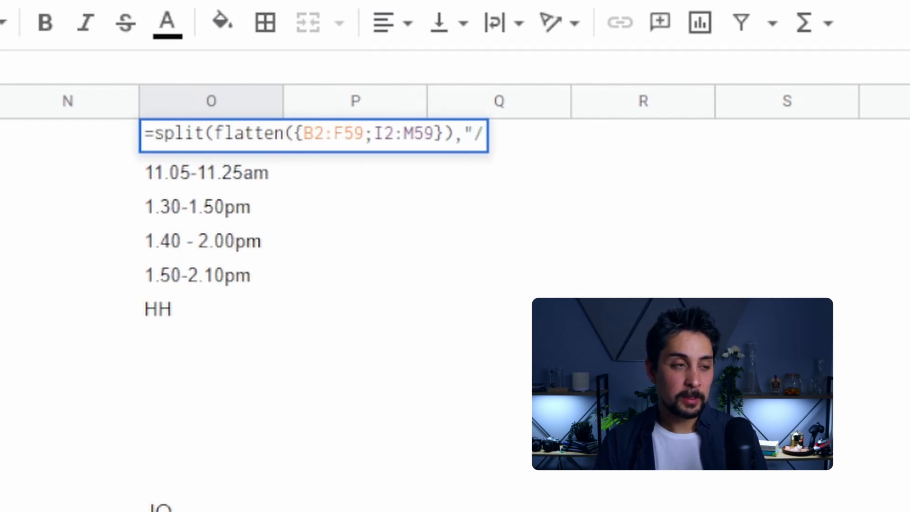
pyautogui.press('Return')
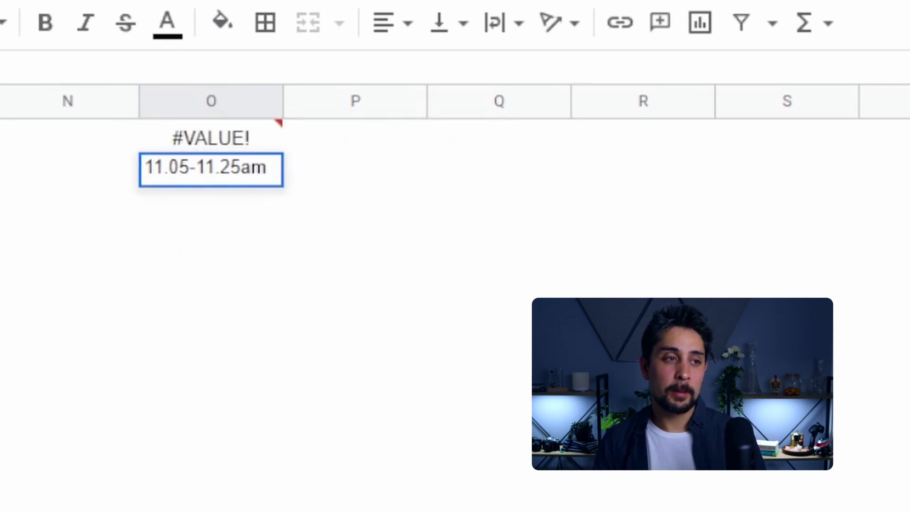
# Turn the O1 formula into =ArrayFormula(split(flatten({B2:F59;I2:M59}),"/")) to split every row of the flattened list
pyautogui.press('Escape')
pyautogui.press('Up')
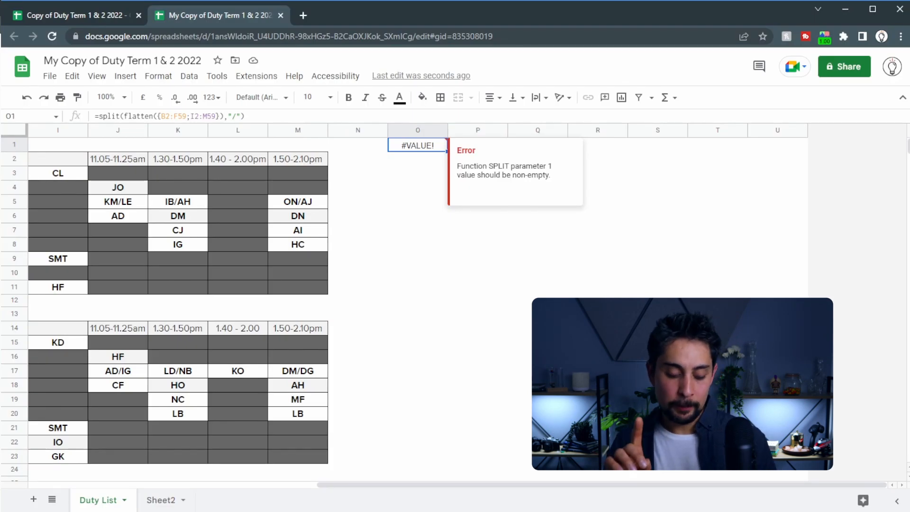
pyautogui.press('Return')
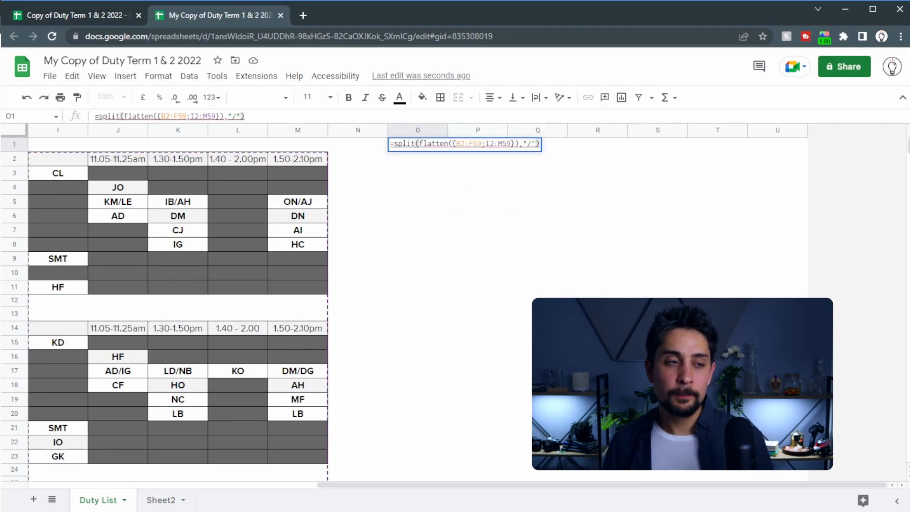
pyautogui.hotkey('ctrl', 'shift', 'Return')
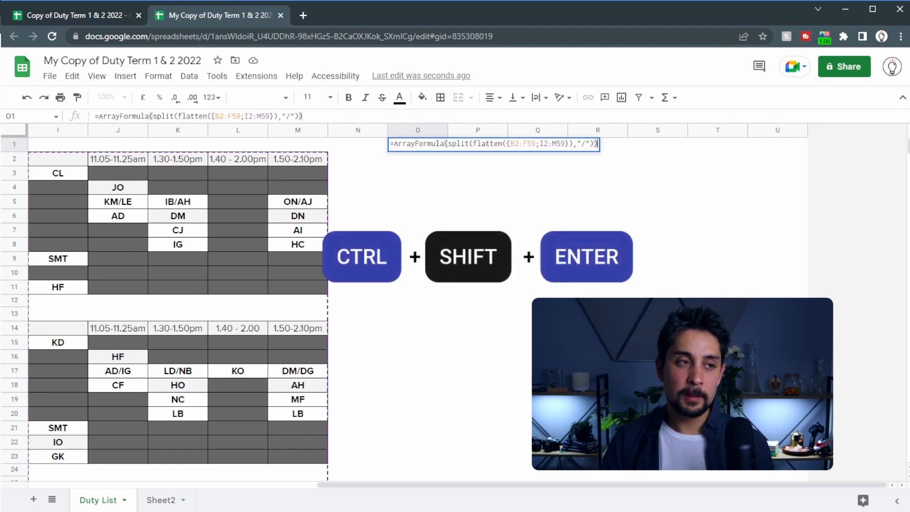
pyautogui.moveTo(445, 144); pyautogui.dragTo(399, 144)
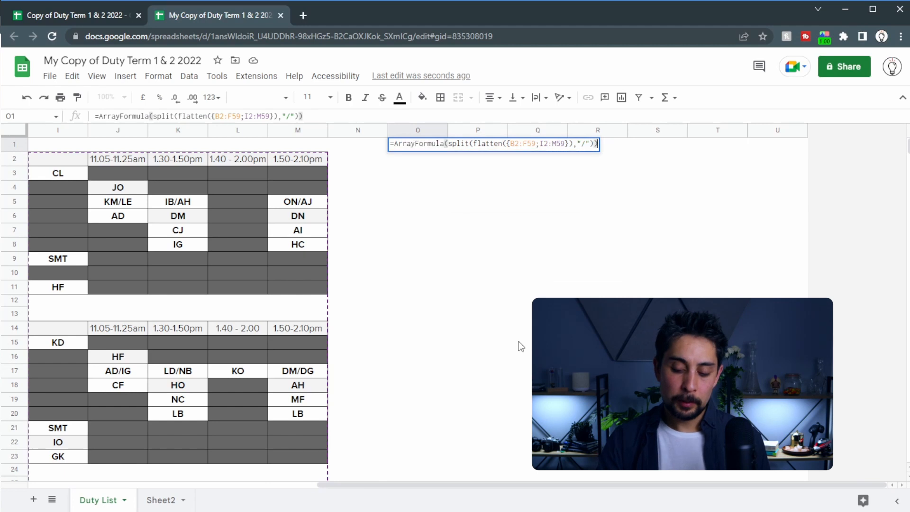
pyautogui.press('Return')
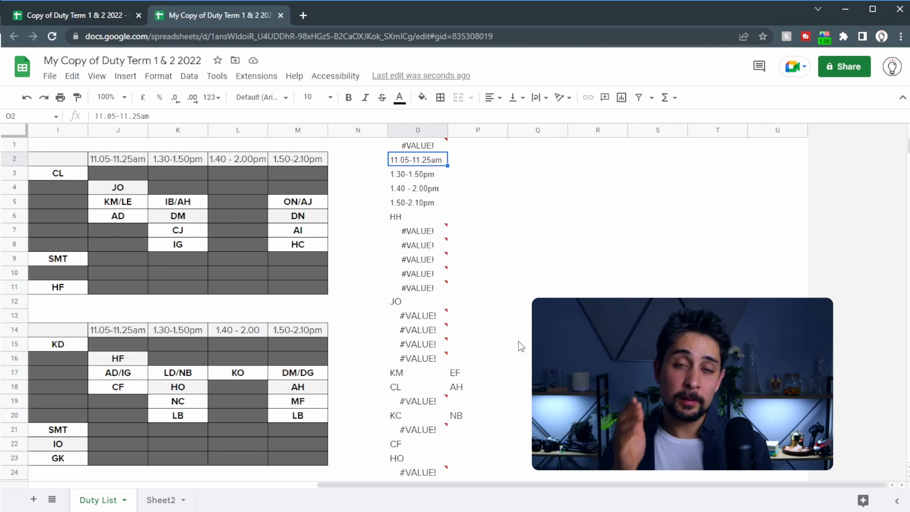
# Inspect the error cells in column O and the separated staff pairs in O17:P18
pyautogui.click(421, 146)
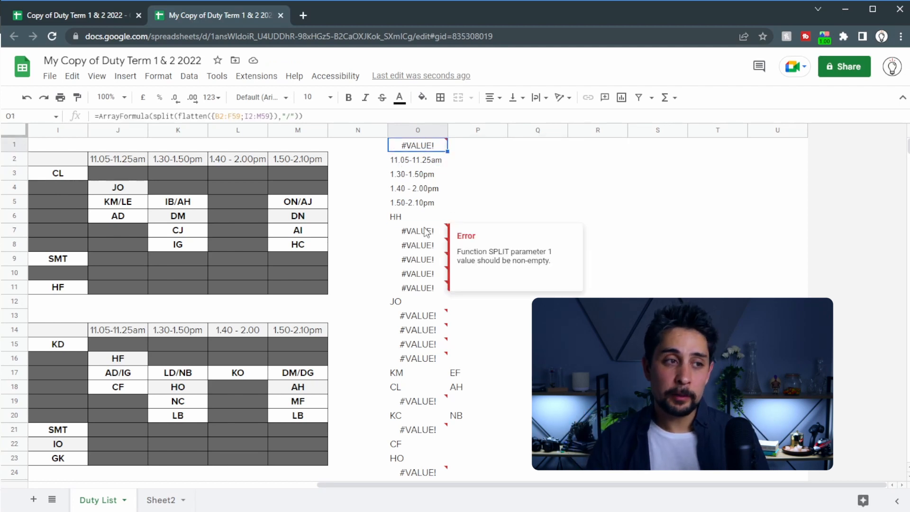
pyautogui.click(429, 246)
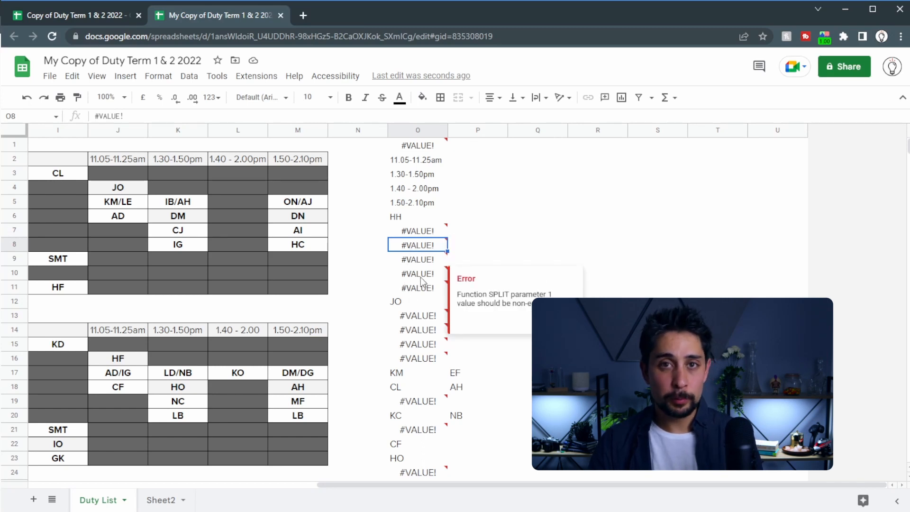
pyautogui.moveTo(407, 372); pyautogui.dragTo(470, 391)
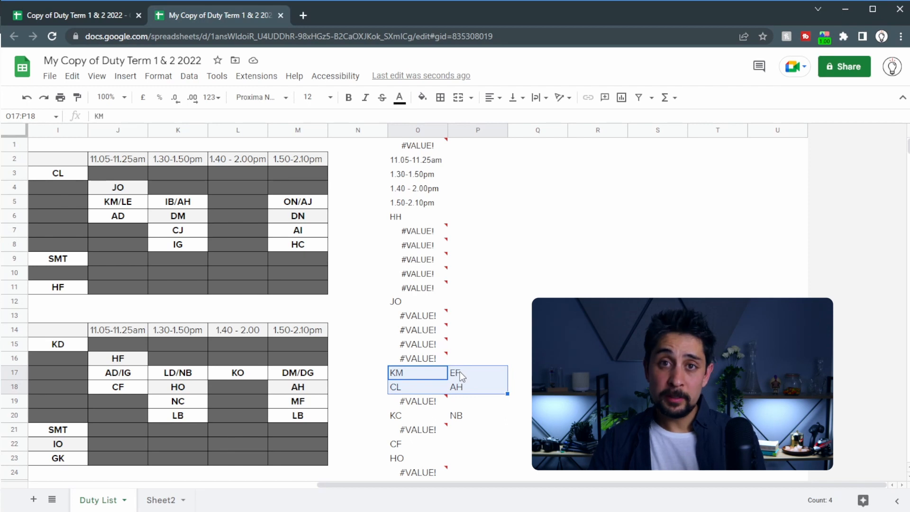
pyautogui.click(423, 382)
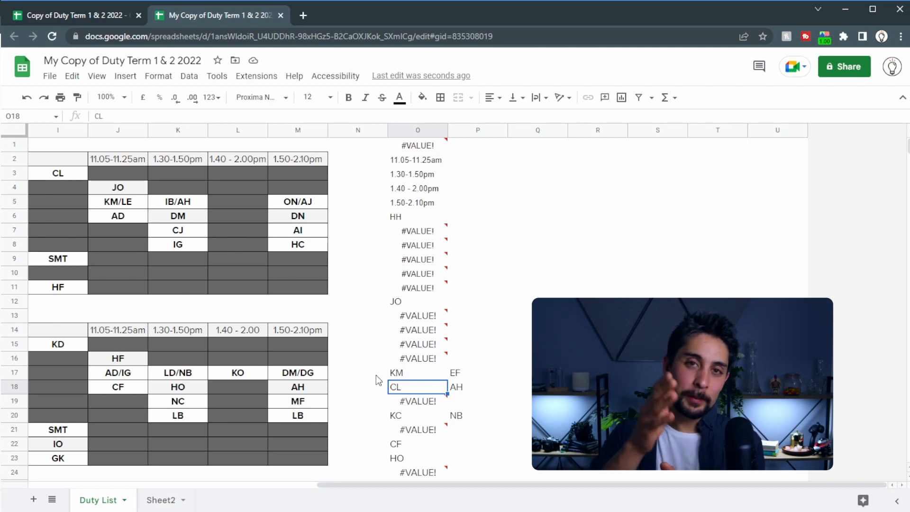
# Wrap the SPLIT in O1 in a second FLATTEN, making it =ArrayFormula(flatten(split(flatten({B2:F59;I2:M59}),"/"))), to stack the separated initials in one column
pyautogui.click(420, 143)
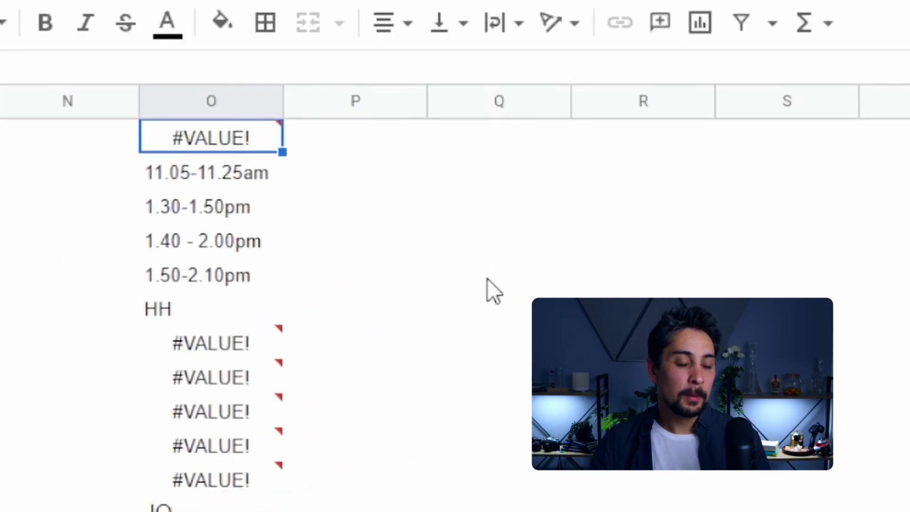
pyautogui.press('Return')
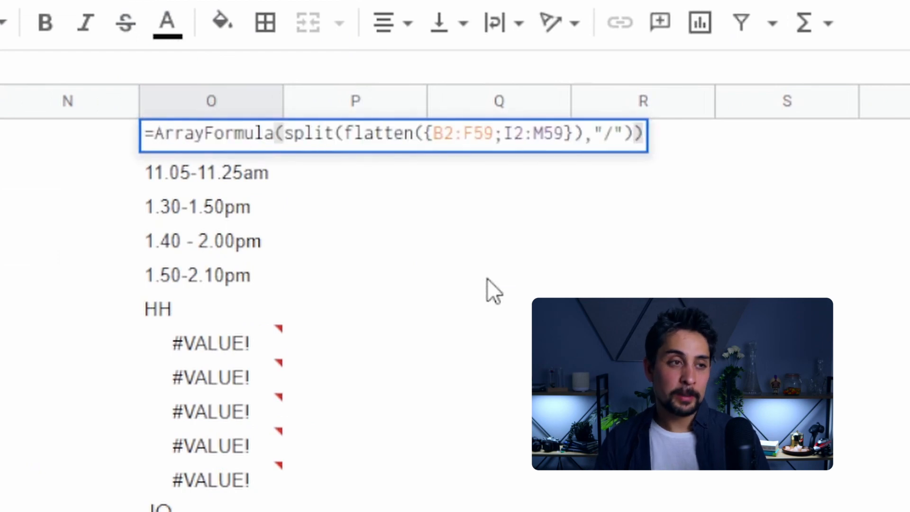
pyautogui.hotkey('shift', 'Left')
pyautogui.hotkey('ctrl', 'shift', 'Left')
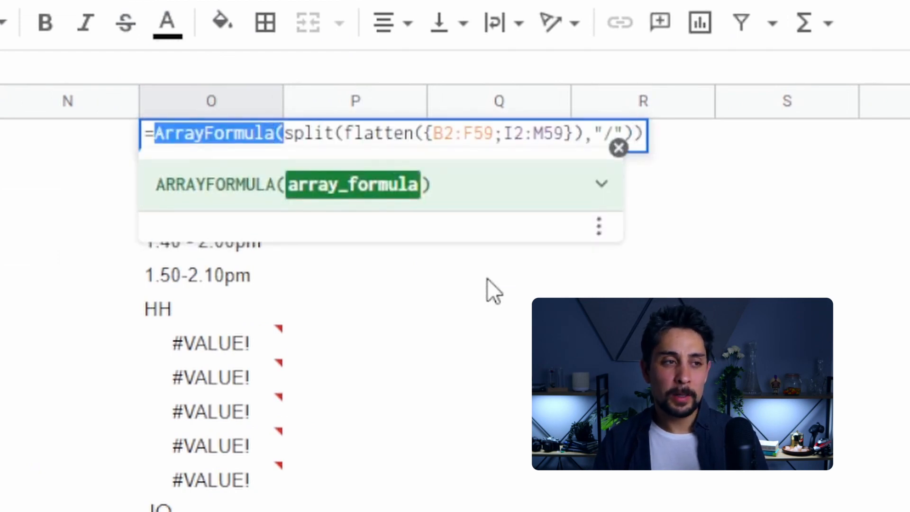
pyautogui.press('Right')
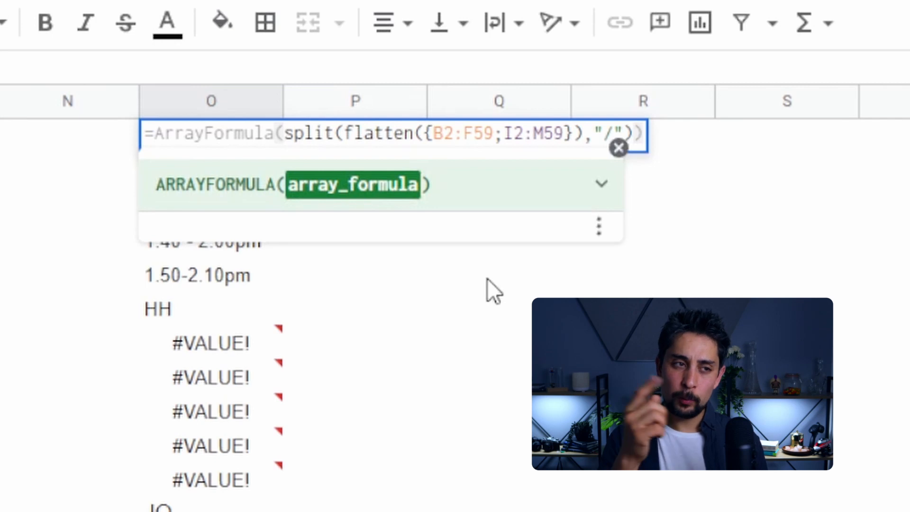
pyautogui.write('flatten')
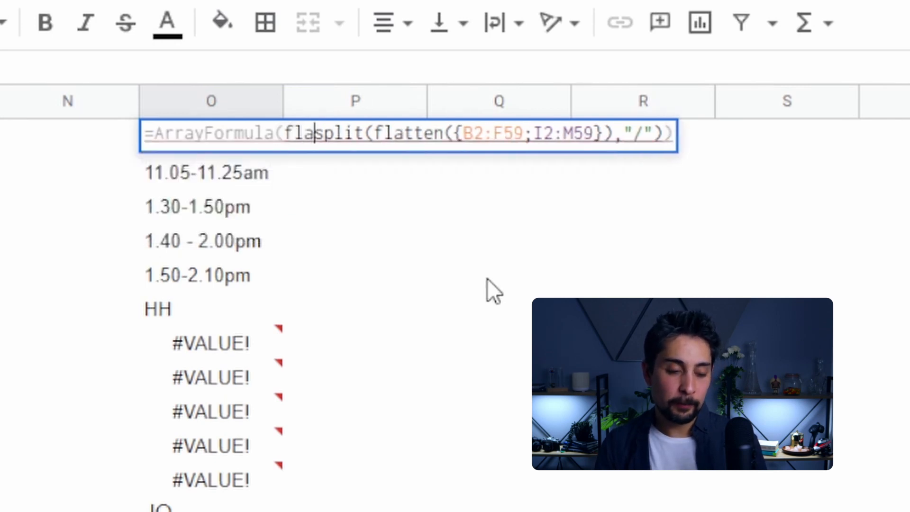
pyautogui.write('(')
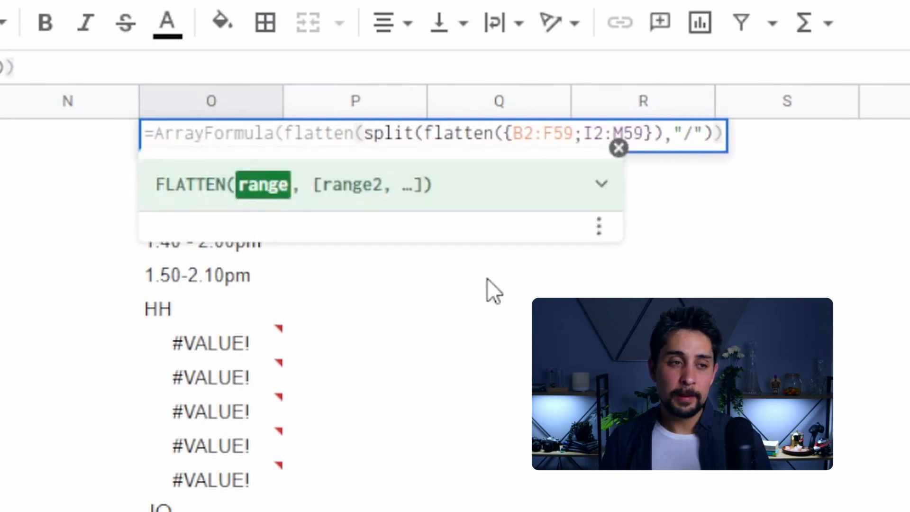
pyautogui.press('Return')
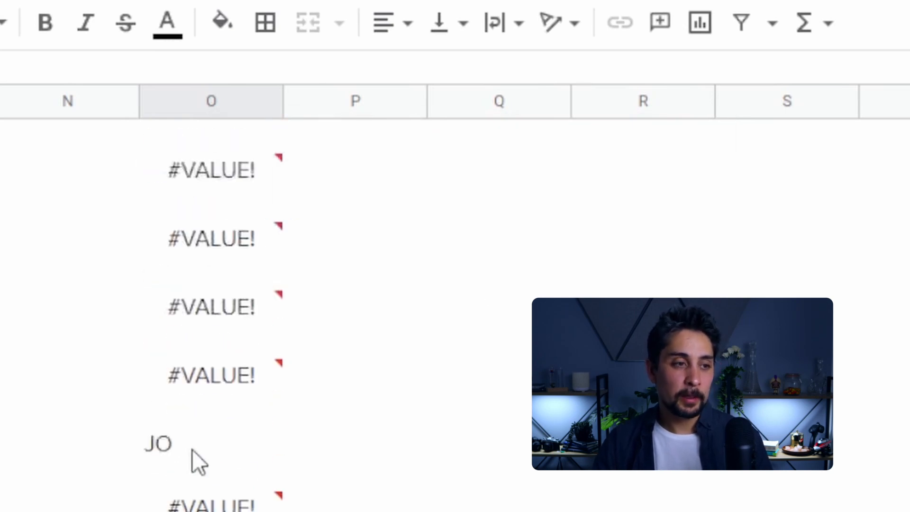
# Compare the stacked initials in column O with the paired entries in the duty table, and read the error details of O1
pyautogui.moveTo(200, 433); pyautogui.dragTo(205, 475)
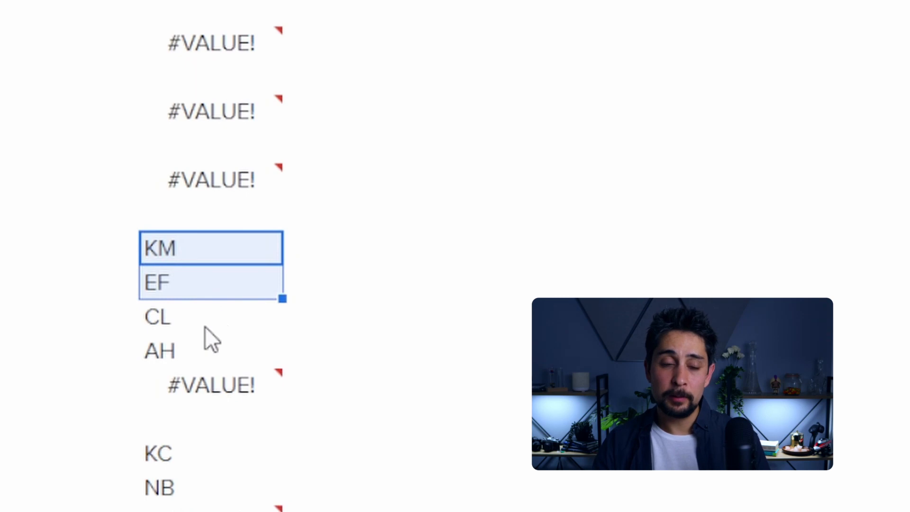
pyautogui.moveTo(205, 313); pyautogui.dragTo(205, 352)
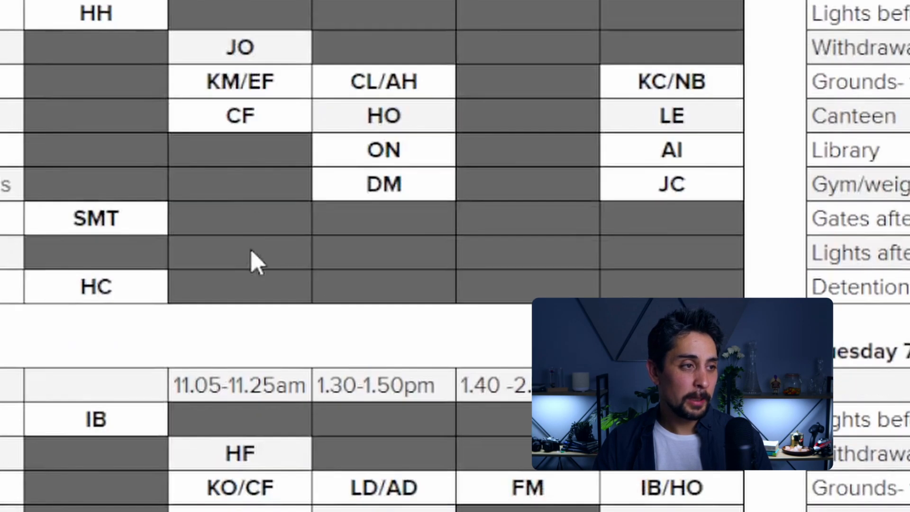
pyautogui.moveTo(240, 88); pyautogui.dragTo(375, 85)
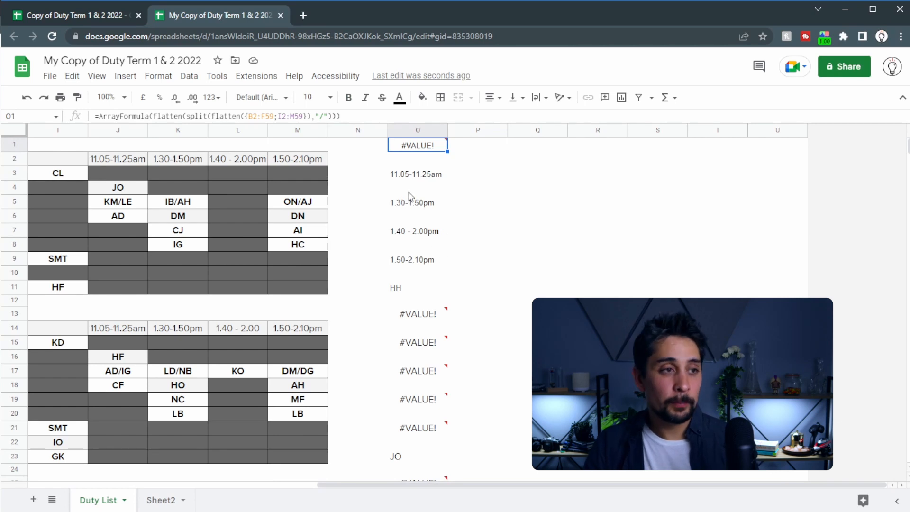
pyautogui.moveTo(419, 147)
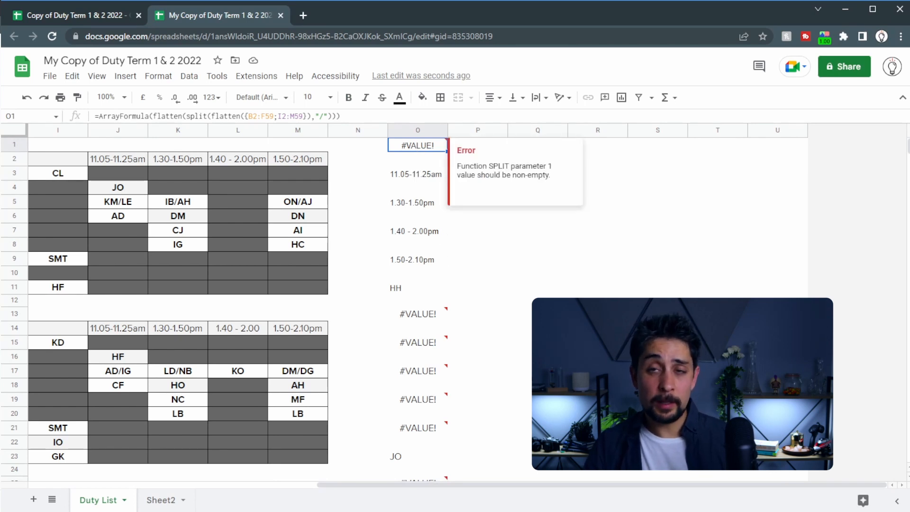
# Wrap the outer FLATTEN in O1 in a QUERY inside ArrayFormula, using the flattened list as its data
pyautogui.press('Return')
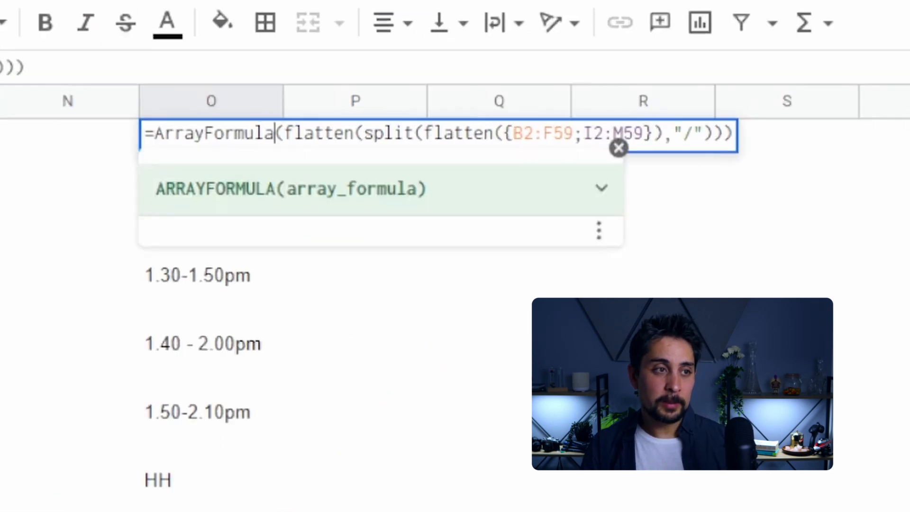
pyautogui.press('Right')
pyautogui.write('query(')
pyautogui.press('End')
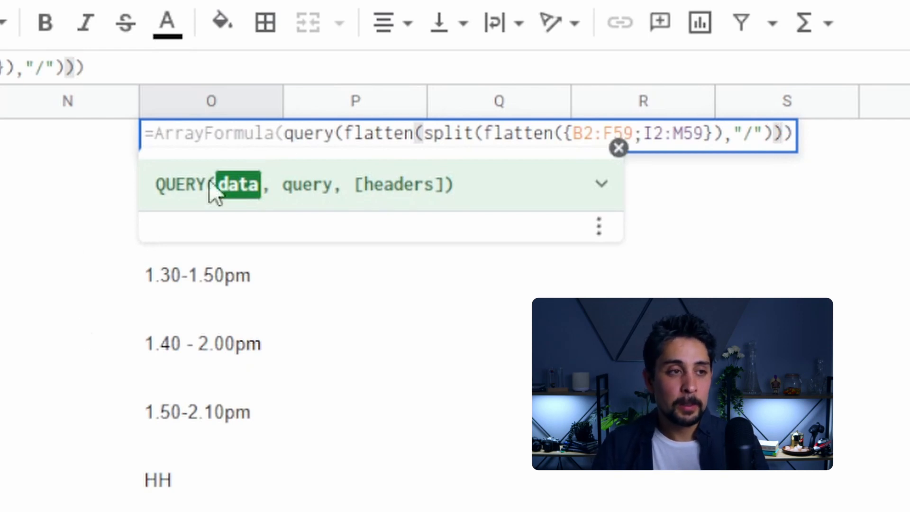
pyautogui.moveTo(345, 138); pyautogui.dragTo(876, 146)
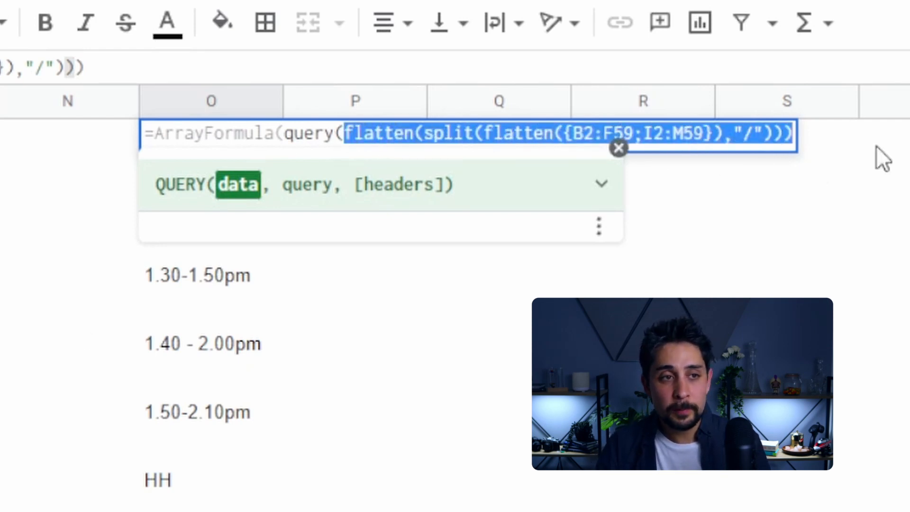
pyautogui.moveTo(792, 135); pyautogui.dragTo(783, 136)
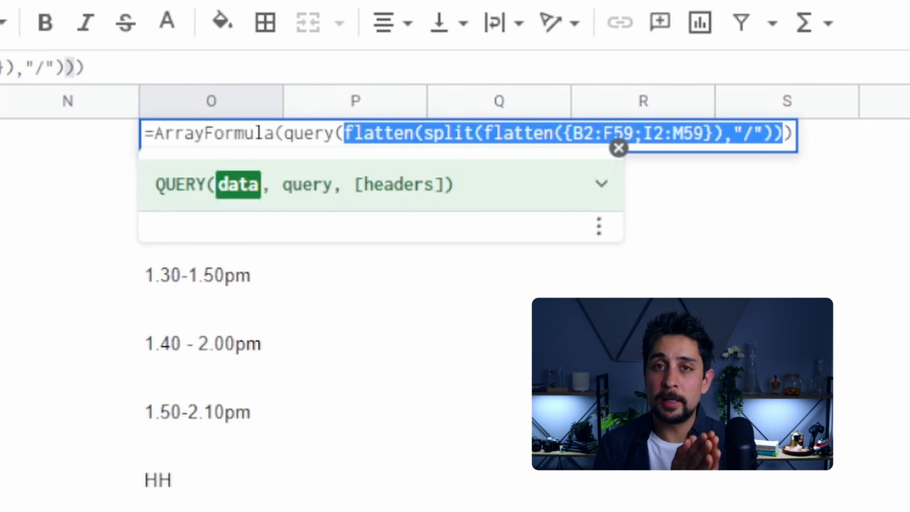
pyautogui.click(782, 134)
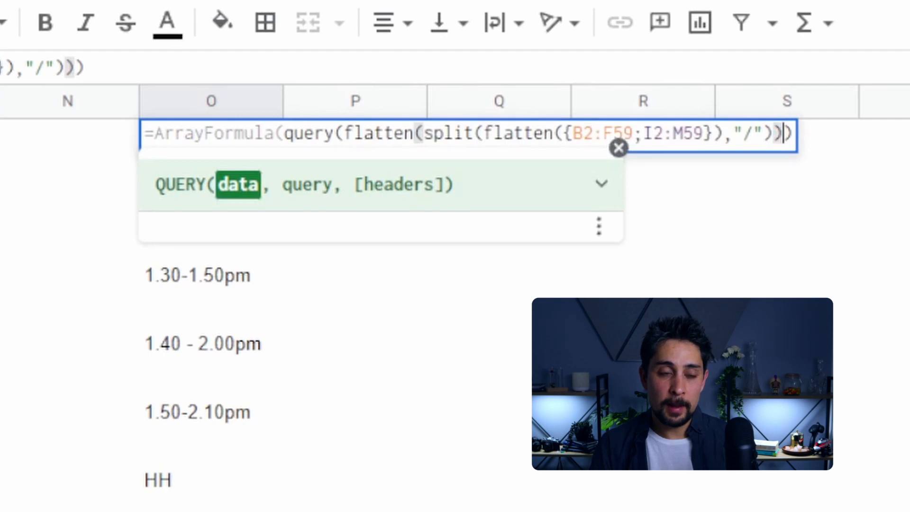
# Add the query string "Select Col1 where Col1 is not null" to the QUERY in O1 to filter out blank rows
pyautogui.write(',')
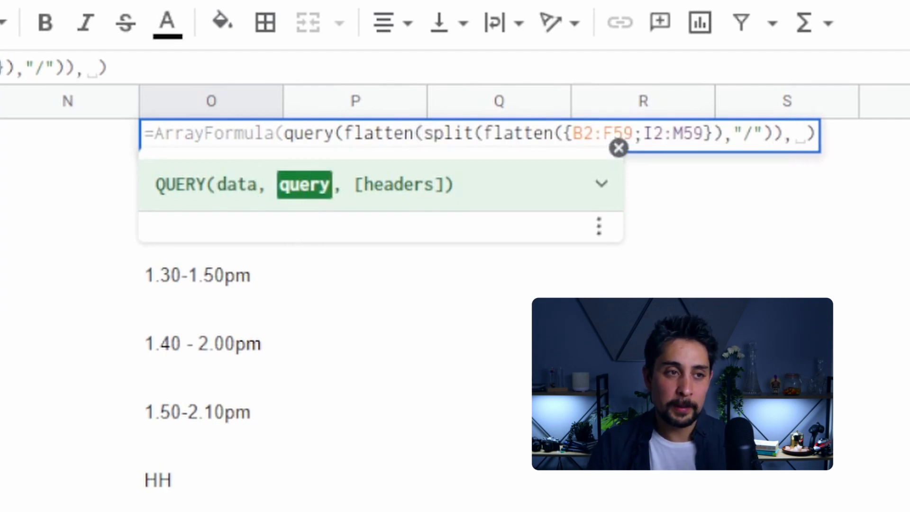
pyautogui.press('BackSpace')
pyautogui.write('"')
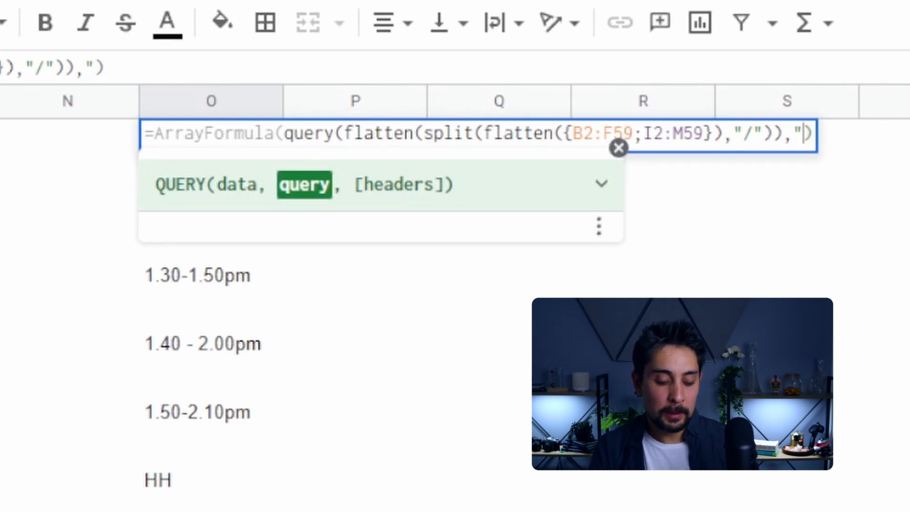
pyautogui.write('Select Col1 ')
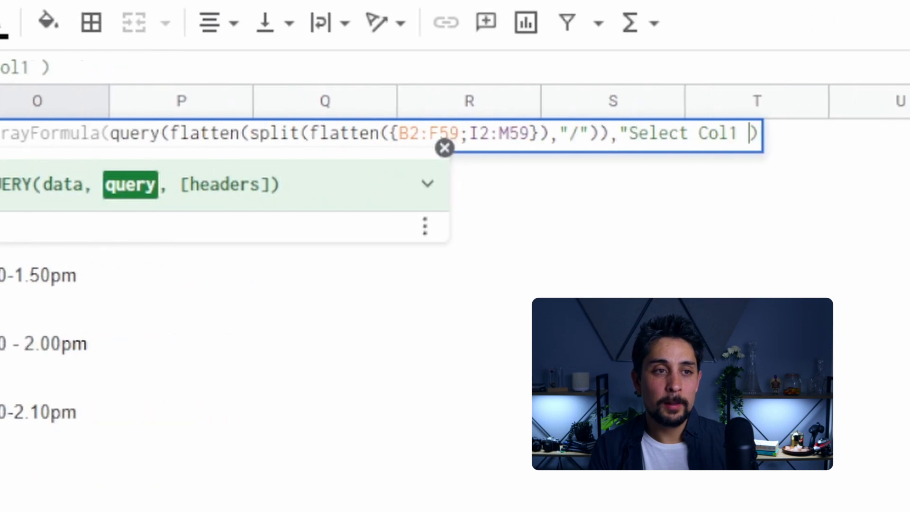
pyautogui.write('where Col1 is no')
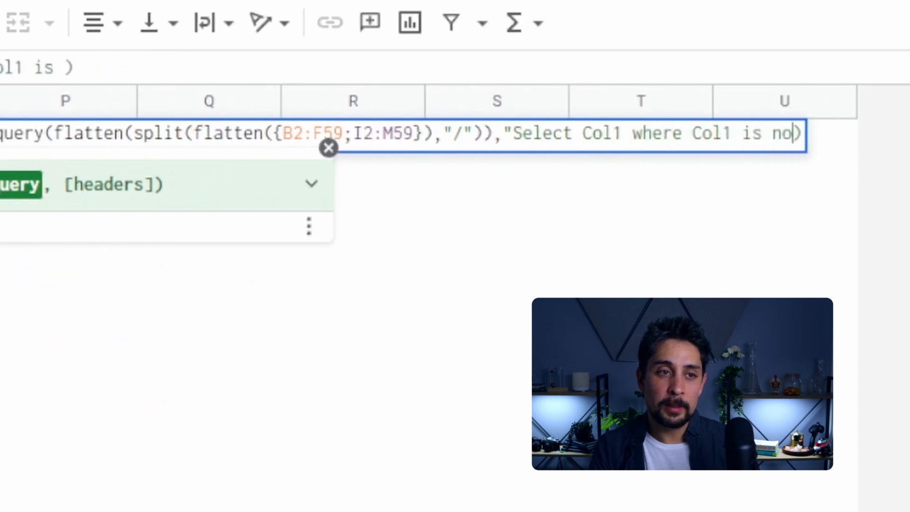
pyautogui.write('t null"')
pyautogui.press('Return')
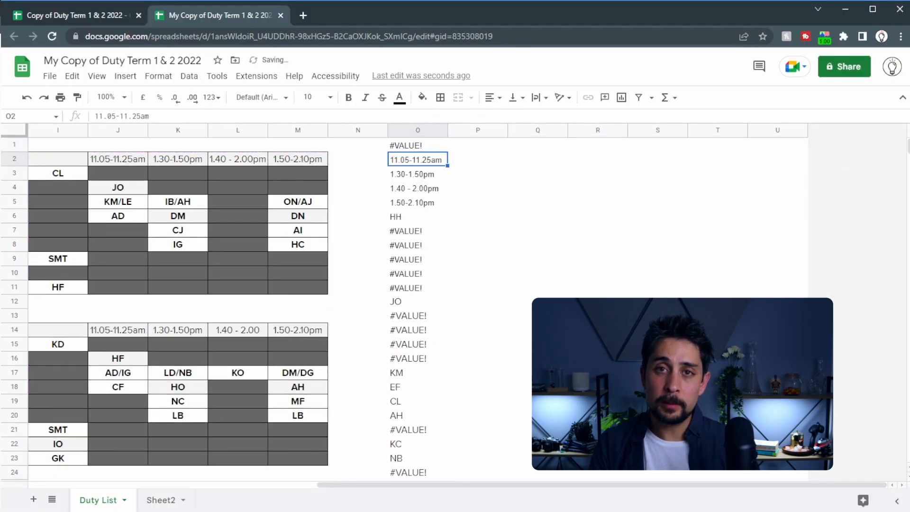
# Undo and redo the QUERY change in O1 to compare column O with and without the blank filter
pyautogui.press('Up')
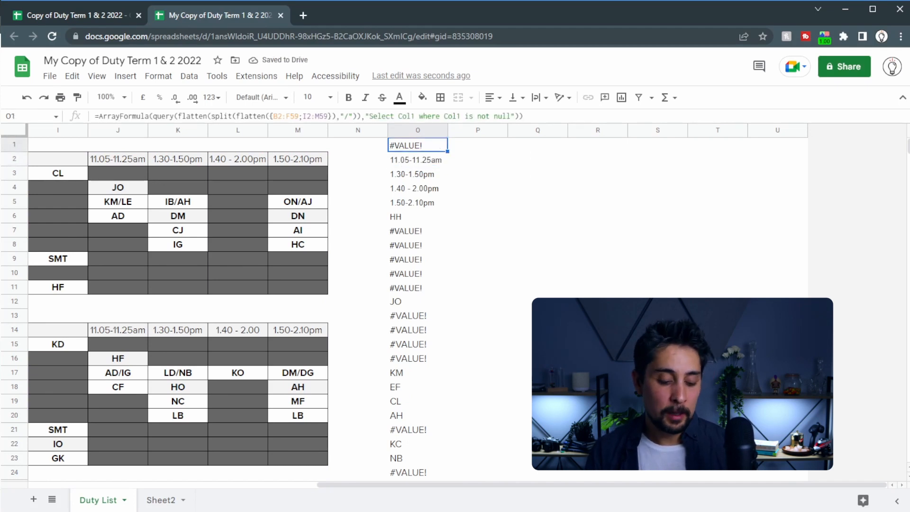
pyautogui.hotkey('ctrl', 'z')
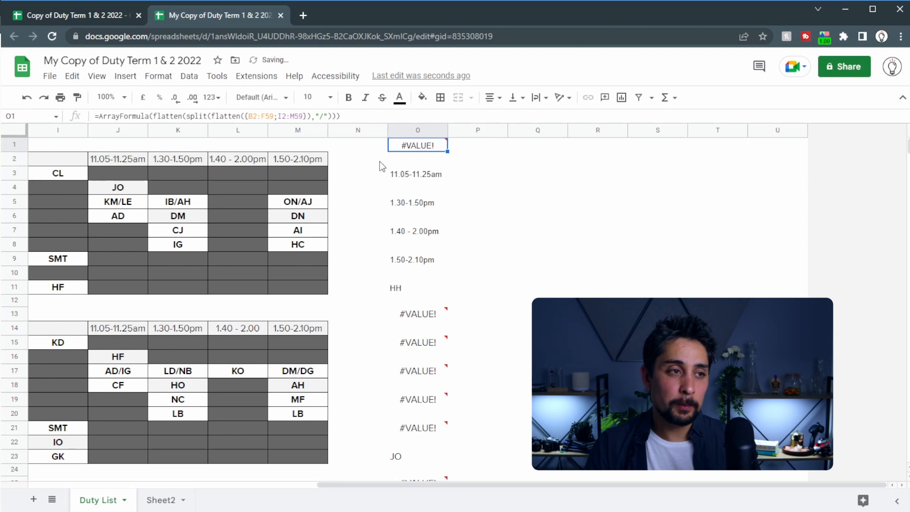
pyautogui.hotkey('ctrl', 'y')
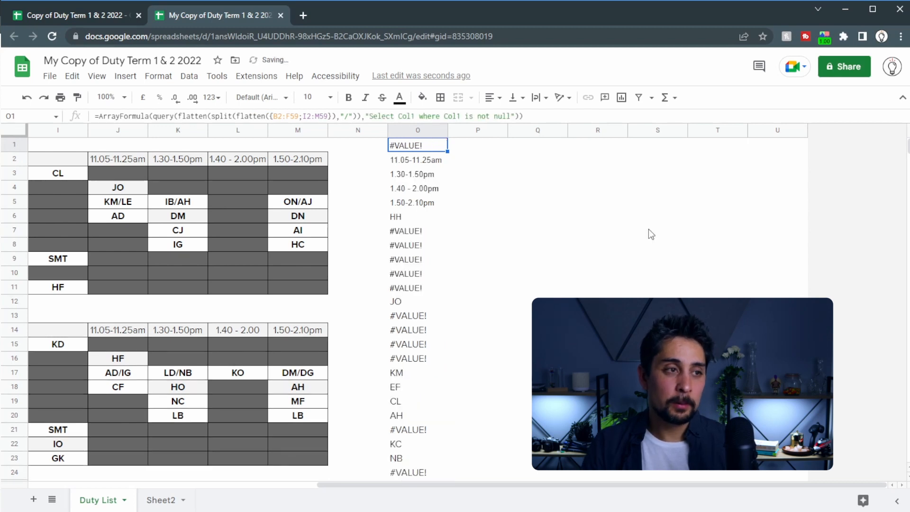
pyautogui.press('Right')
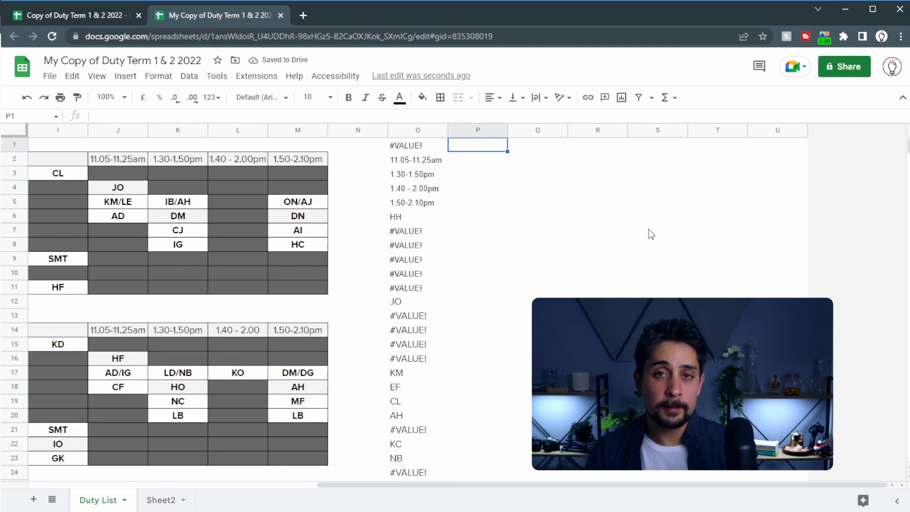
pyautogui.press('Left')
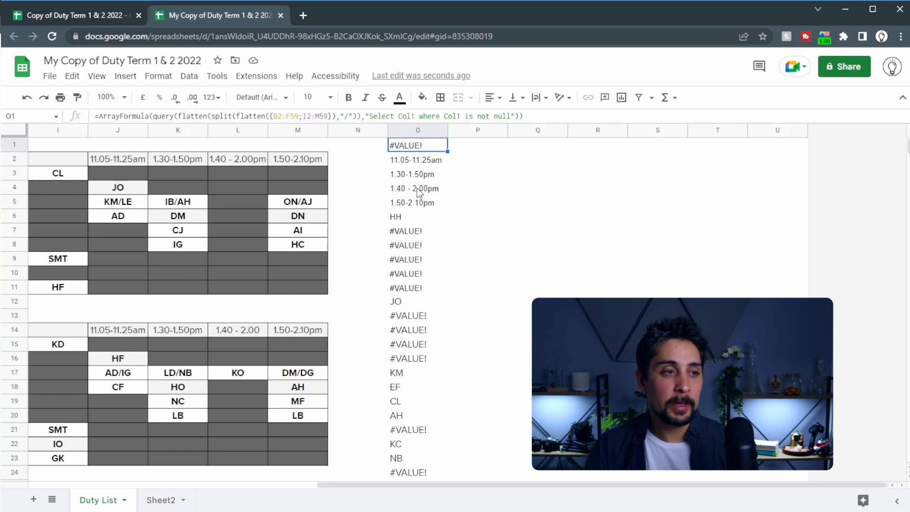
# Extend the query string in O1 with and Col1 contains '-' to pick out the duty time entries
pyautogui.click(511, 117)
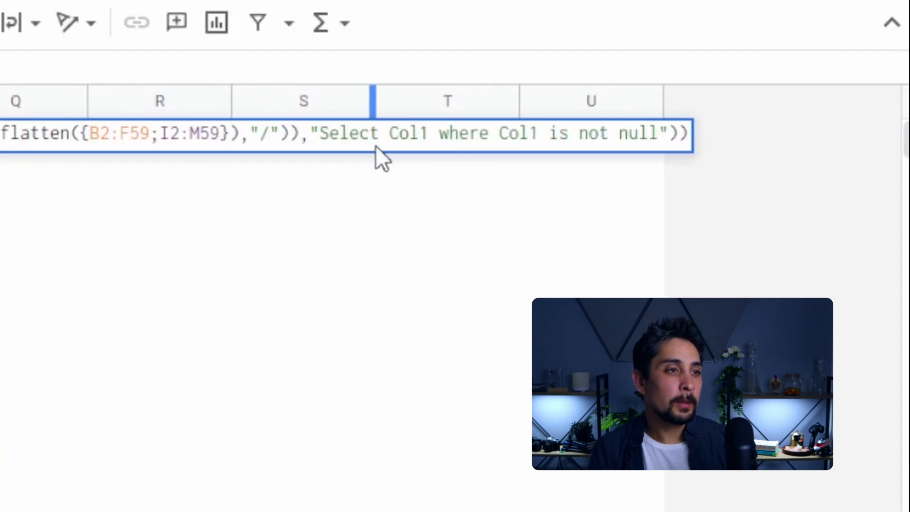
pyautogui.write('and Co')
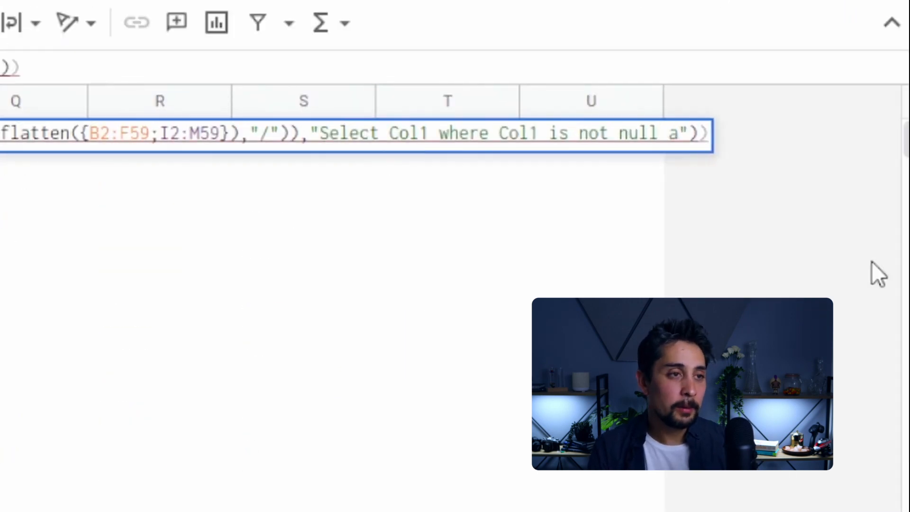
pyautogui.write("l1 contains '")
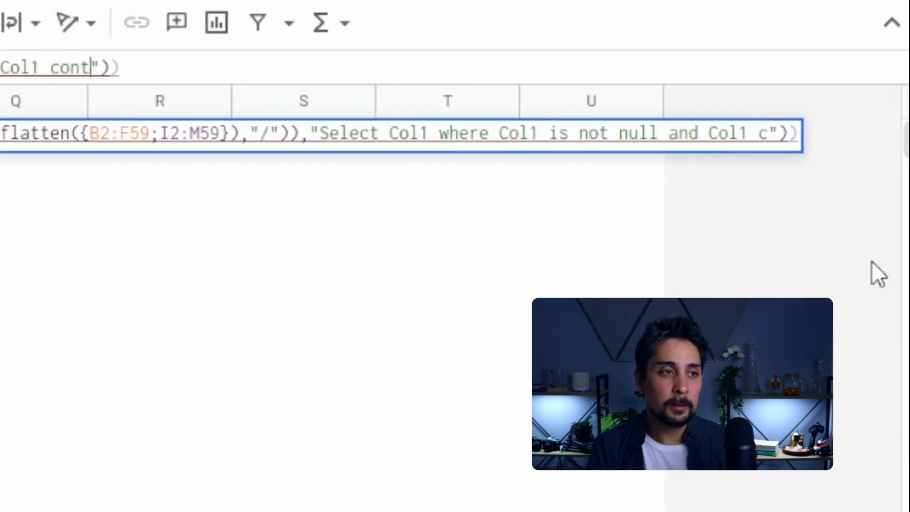
pyautogui.write("-'")
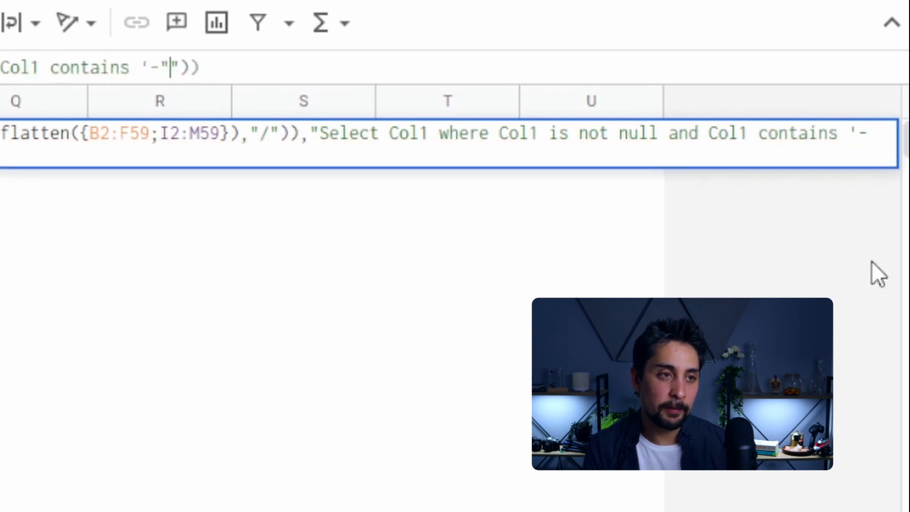
pyautogui.hotkey('shift', 'Left')
pyautogui.hotkey('shift', 'Left')
pyautogui.hotkey('shift', 'Left')
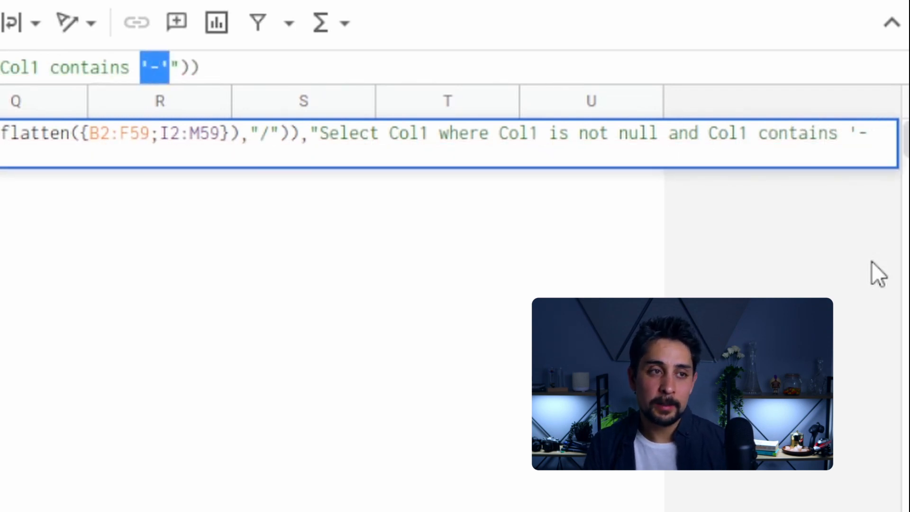
pyautogui.press('Right')
pyautogui.press('Return')
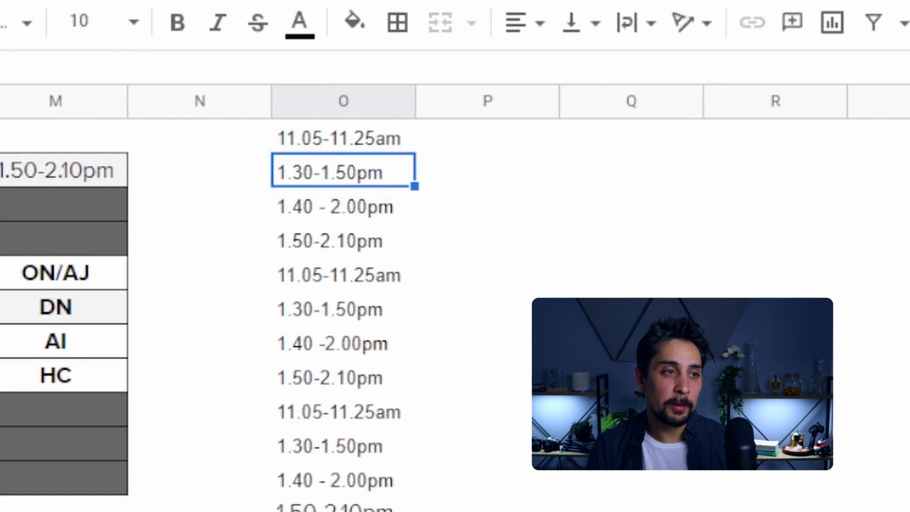
# Negate the '-' condition in O1's query string to read and not Col1 contains '-', excluding the duty times
pyautogui.press('Up')
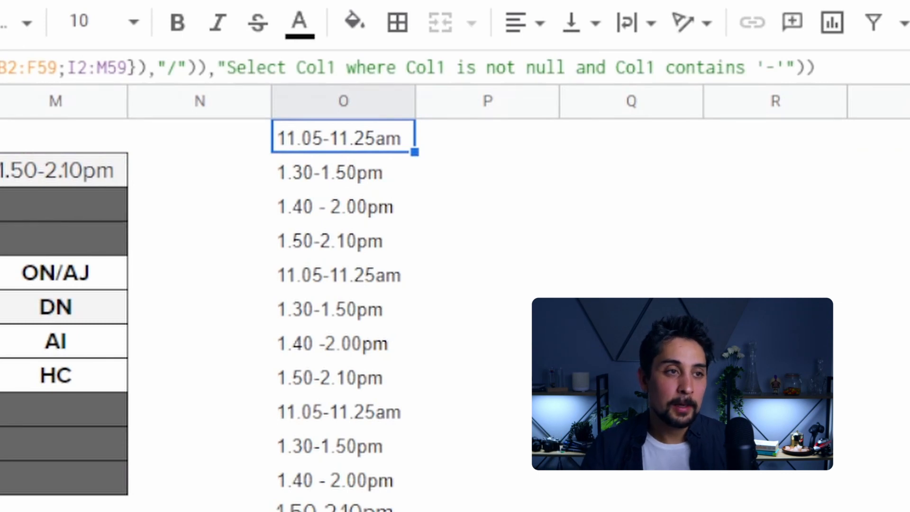
pyautogui.moveTo(616, 67); pyautogui.dragTo(795, 67)
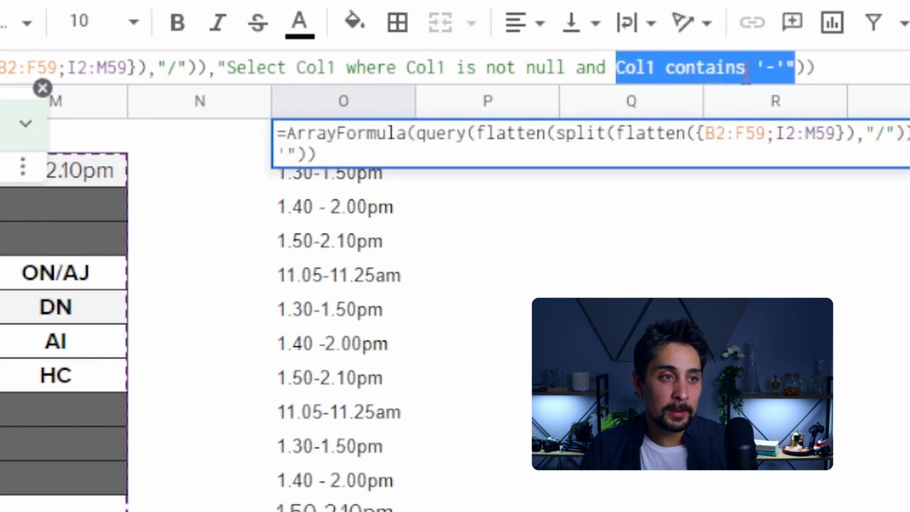
pyautogui.click(617, 66)
pyautogui.write('n')
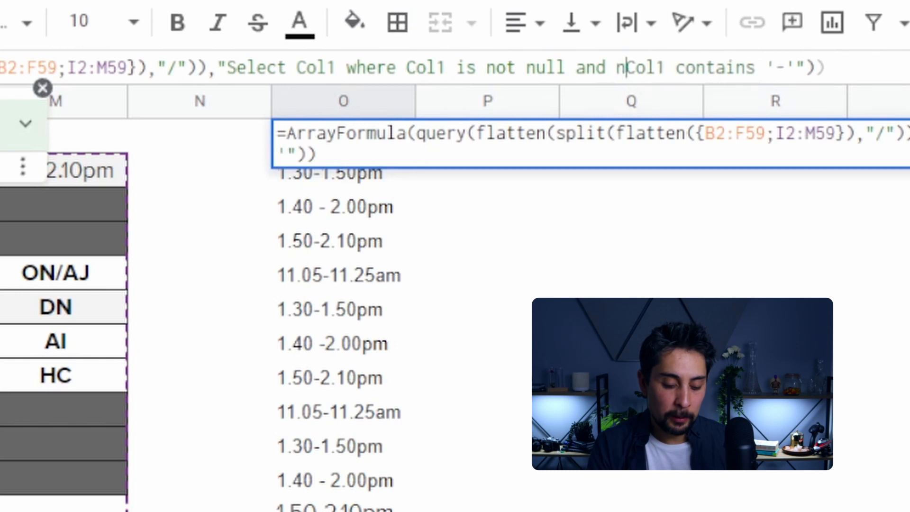
pyautogui.write('ot')
pyautogui.press('Return')
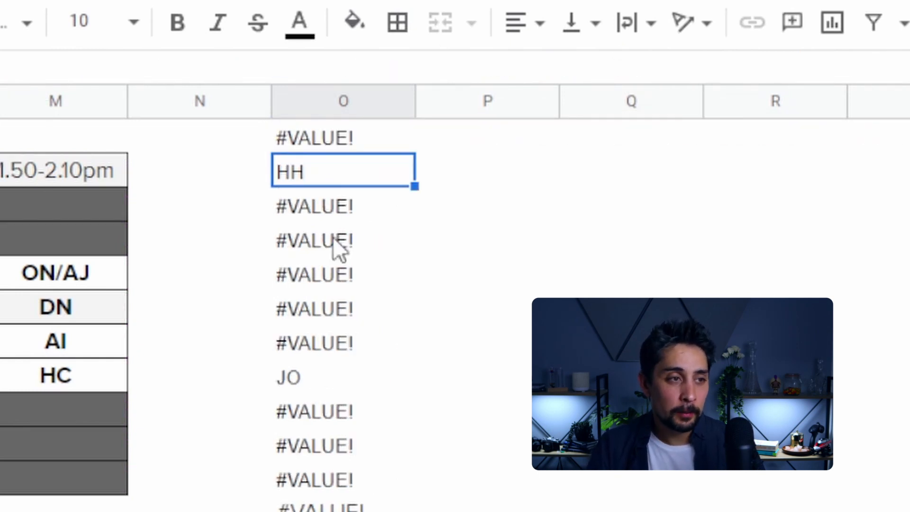
pyautogui.scroll(-20, 333, 237)
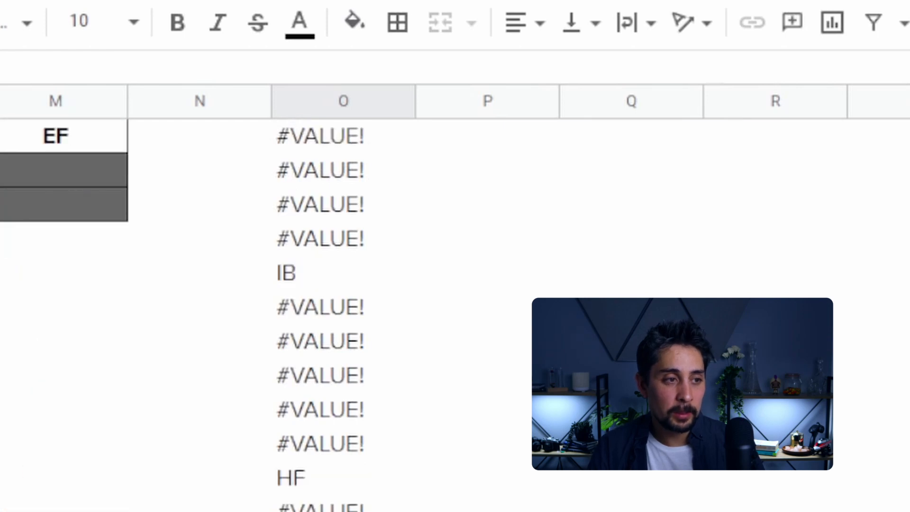
pyautogui.scroll(20, 332, 474)
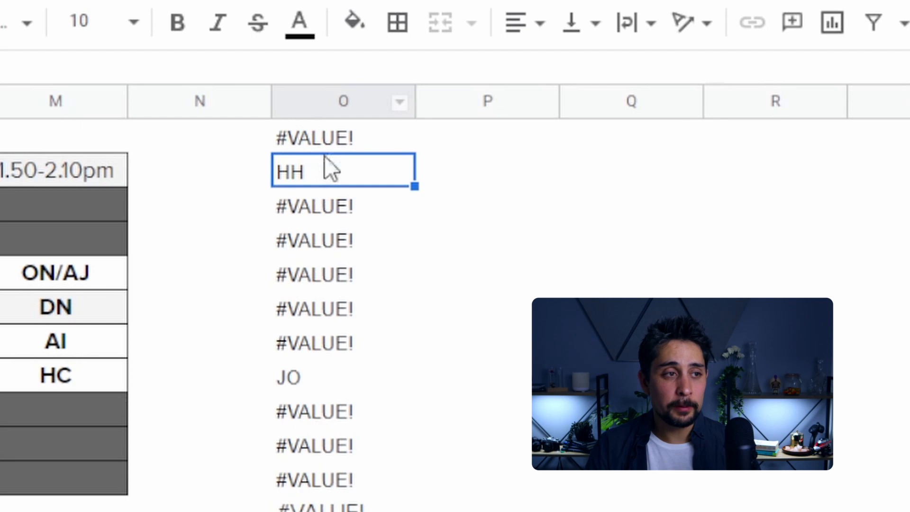
# Extend the query string in O1 with and Col1 contains '#' to pick out the error entries
pyautogui.click(364, 133)
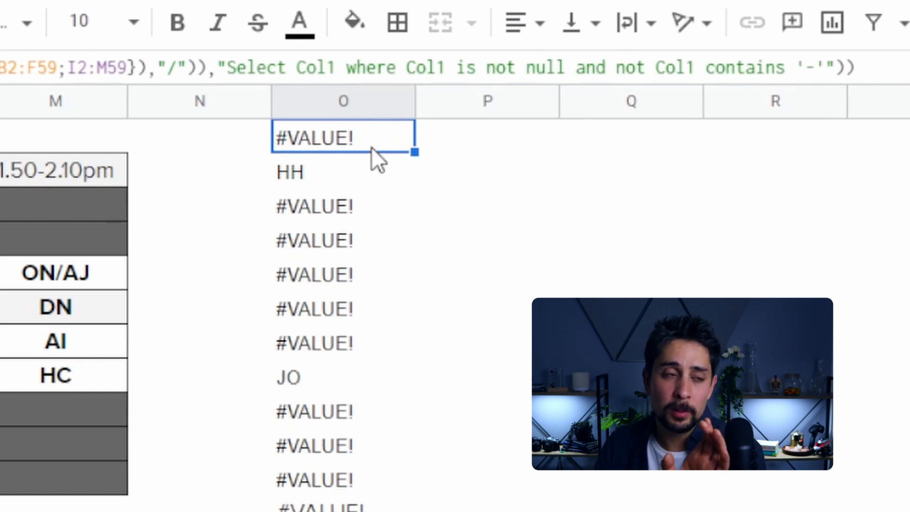
pyautogui.click(809, 67)
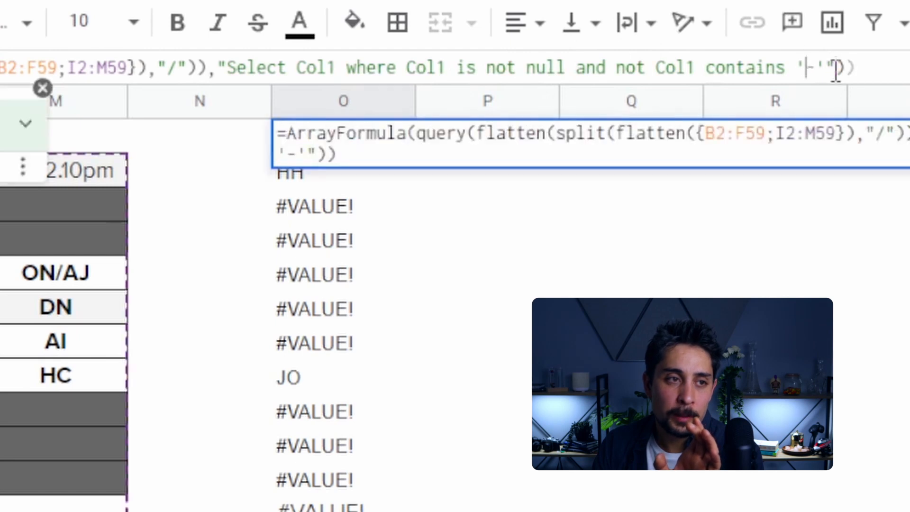
pyautogui.click(827, 67)
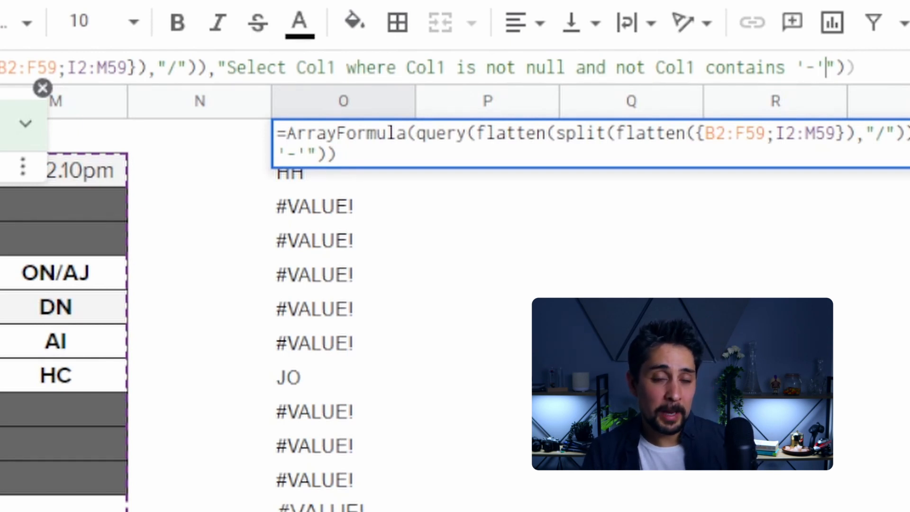
pyautogui.write('and Co')
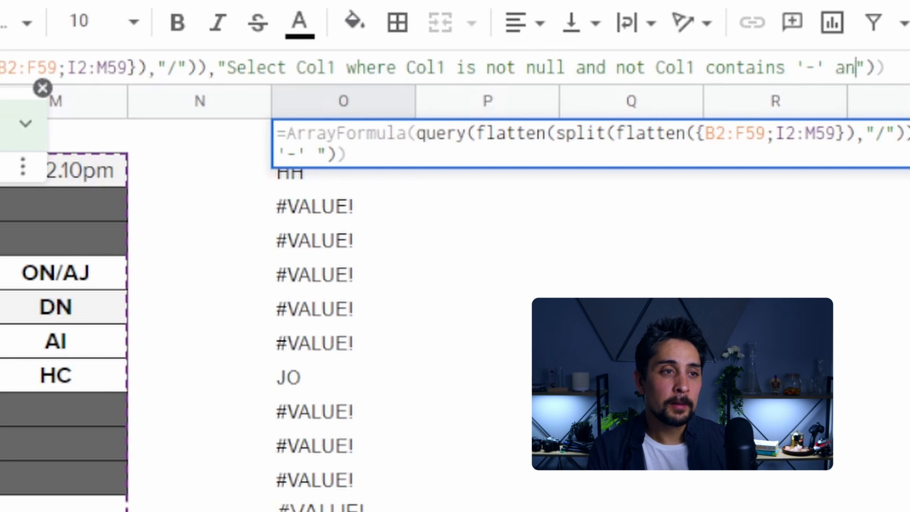
pyautogui.write("l1 contains '")
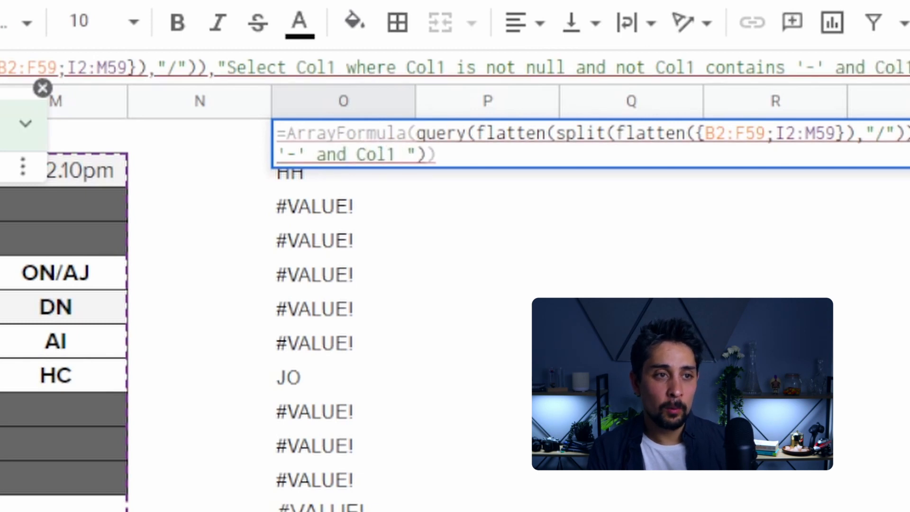
pyautogui.write("#'")
pyautogui.press('Return')
pyautogui.press('Up')
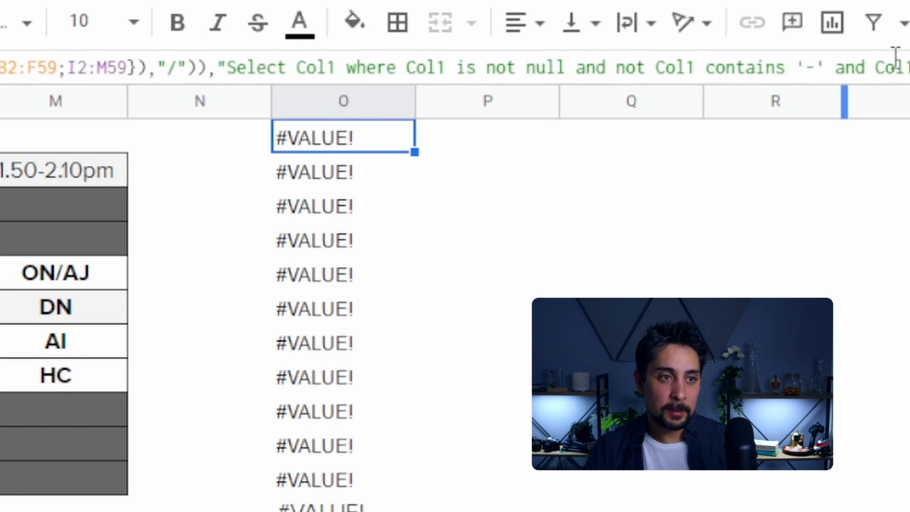
# Negate the '#' condition in O1 to read and not Col1 contains '#', and look through the filtered column O
pyautogui.click(881, 59)
pyautogui.write('not')
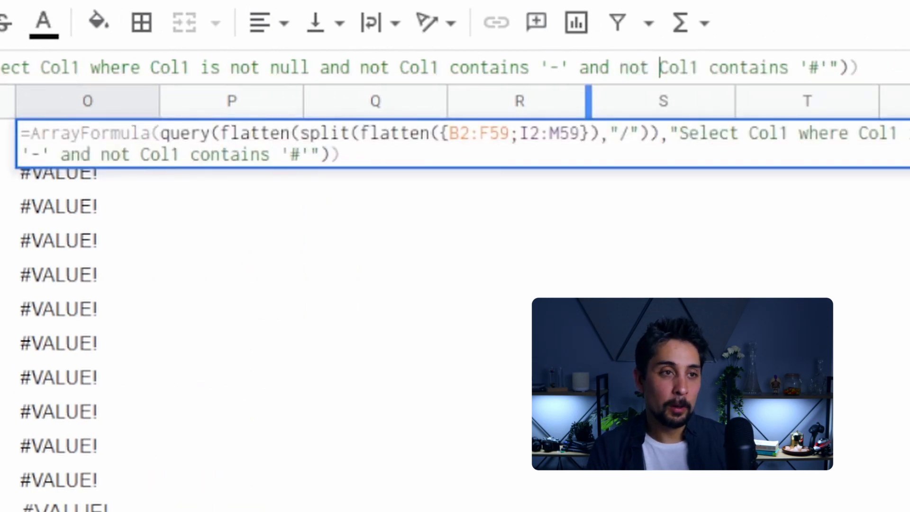
pyautogui.press('Return')
pyautogui.scroll(-9, 493, 288)
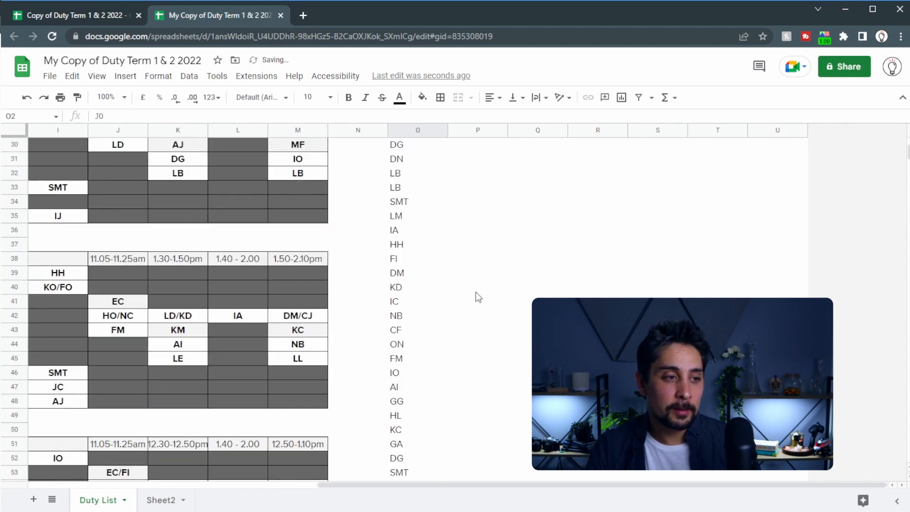
pyautogui.scroll(-20, 477, 297)
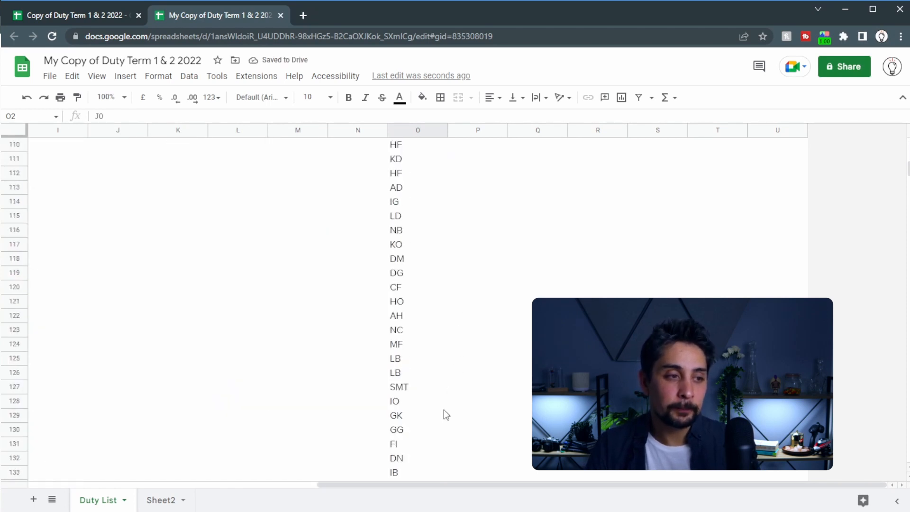
pyautogui.scroll(20, 444, 414)
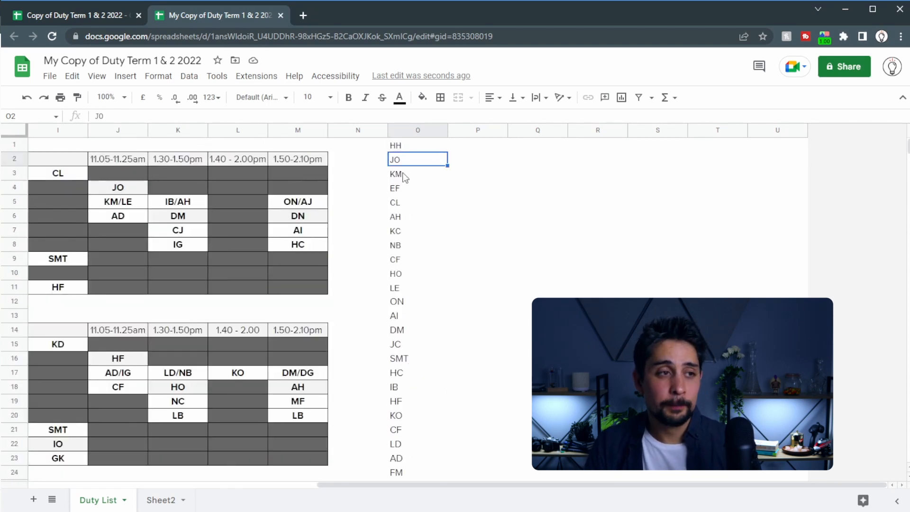
# Examine the formula in O1 and select the matching initials in O13 and O47 to compare repeated entries
pyautogui.click(402, 148)
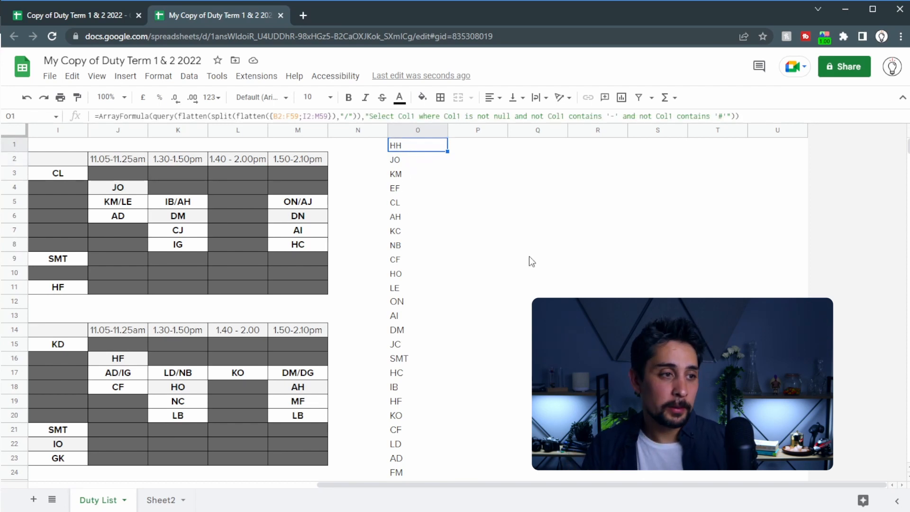
pyautogui.click(401, 315)
pyautogui.scroll(-9, 399, 331)
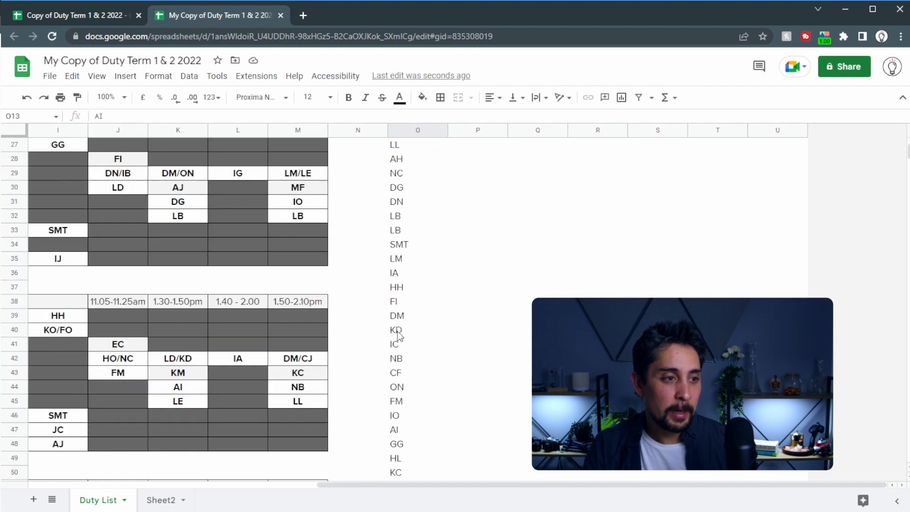
pyautogui.keyDown('ctrl'); pyautogui.click(408, 429); pyautogui.keyUp('ctrl')
pyautogui.scroll(4, 462, 405)
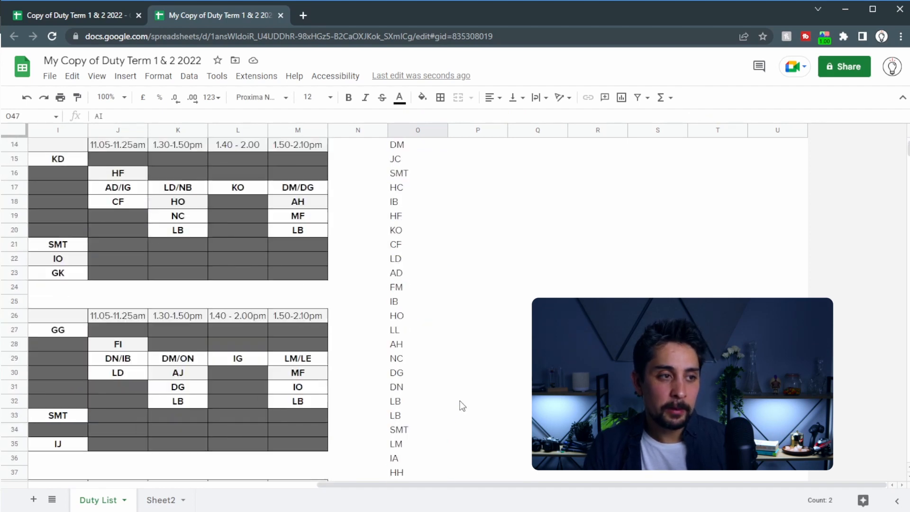
pyautogui.scroll(4, 462, 400)
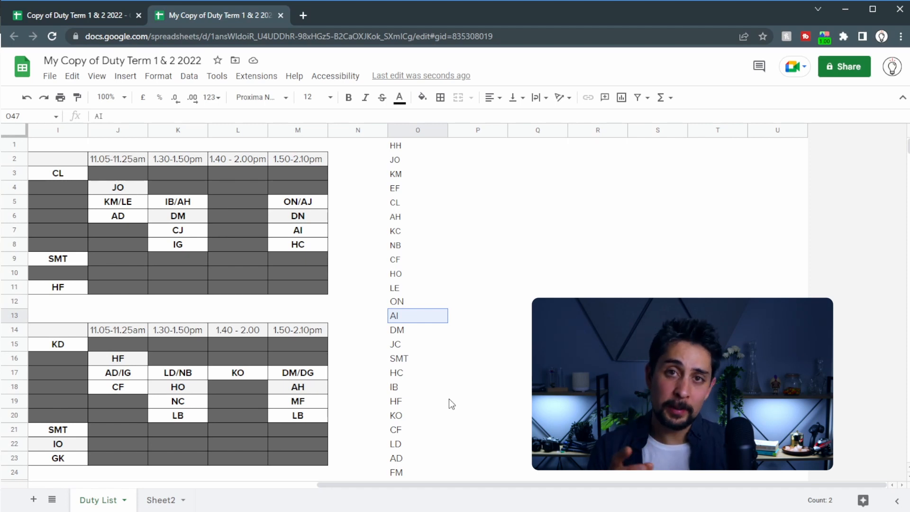
# Add count(Col1) after Select Col1 in O1's query string to count each staff member's duties
pyautogui.click(412, 145)
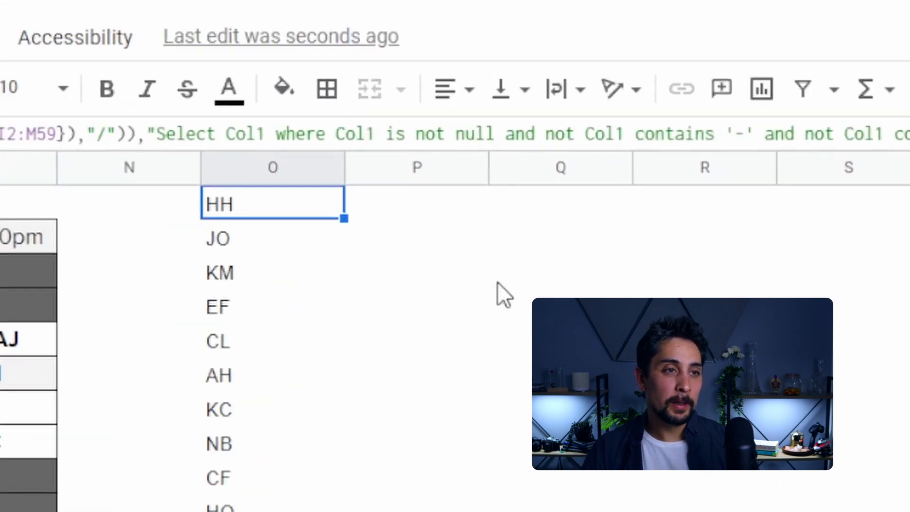
pyautogui.moveTo(157, 128); pyautogui.dragTo(263, 115)
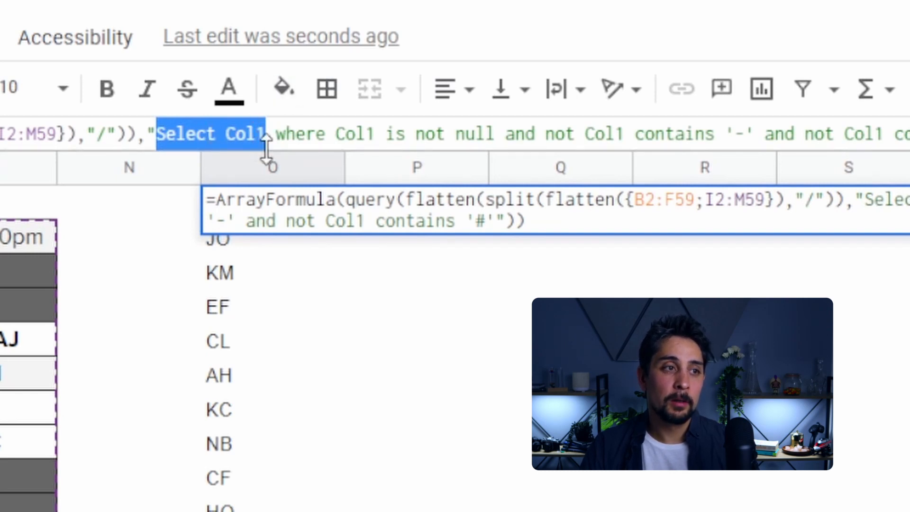
pyautogui.click(269, 134)
pyautogui.write(', count(C')
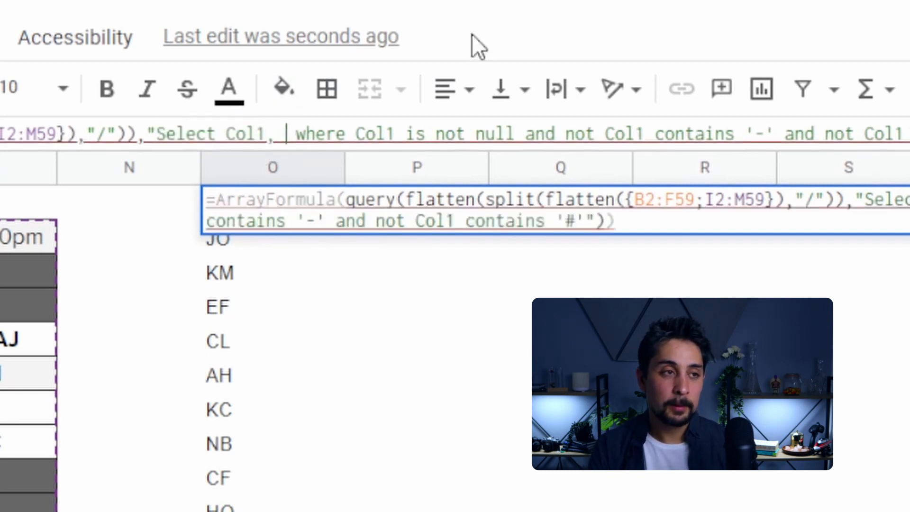
pyautogui.write('ol1)')
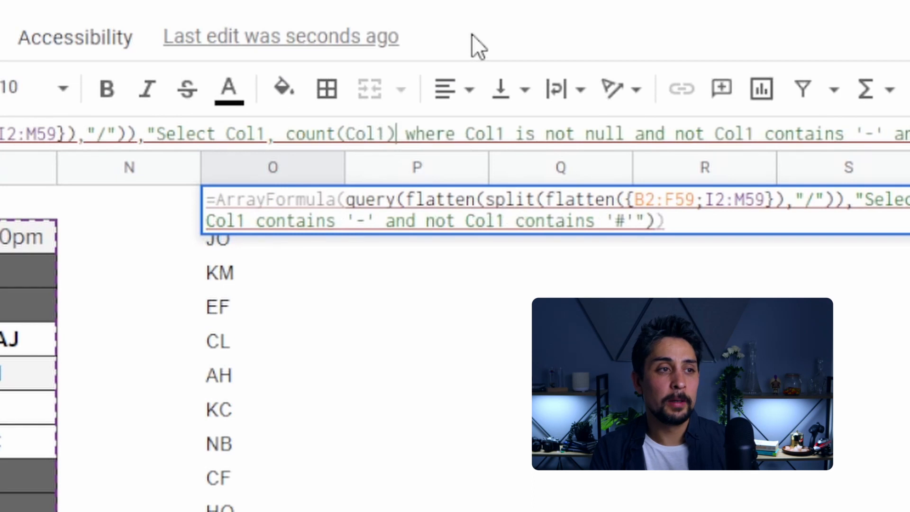
pyautogui.doubleClick(254, 133)
pyautogui.moveTo(277, 133); pyautogui.dragTo(393, 125)
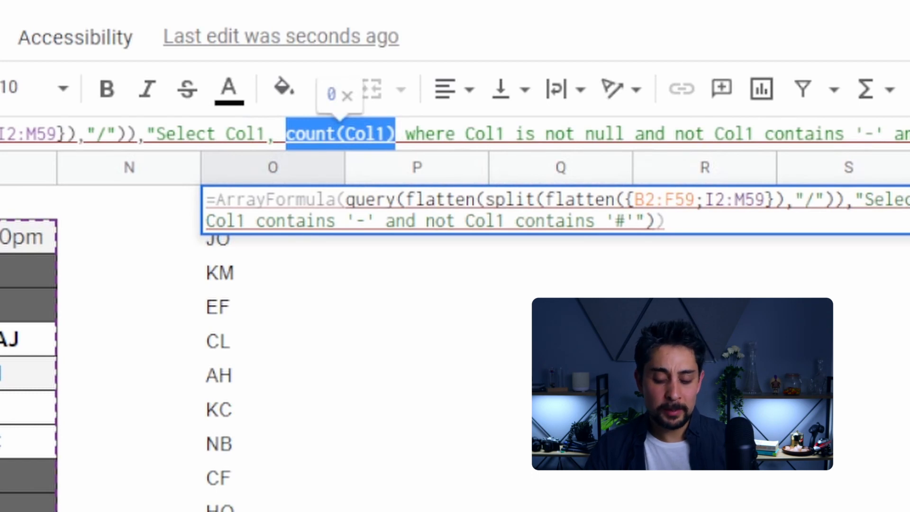
pyautogui.press('Return')
pyautogui.press('Up')
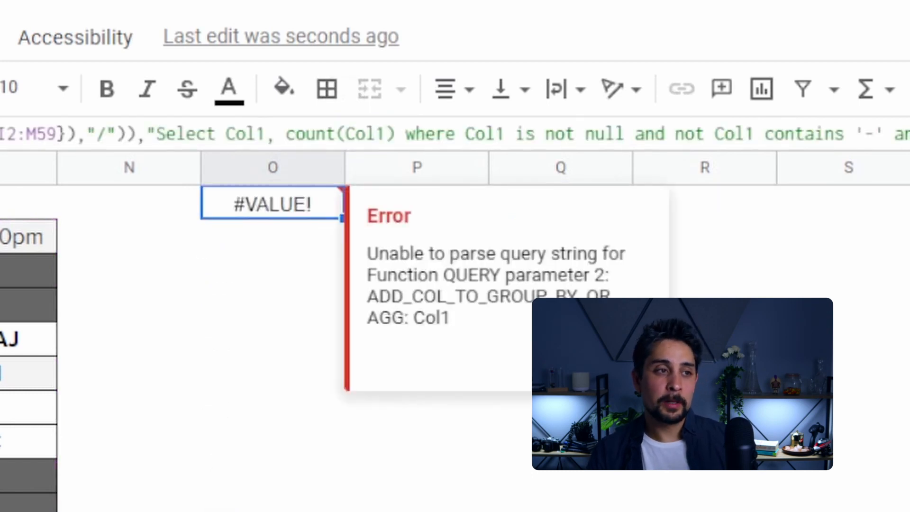
# Check the error on O1 and append group by Col1 to the end of its query string
pyautogui.moveTo(327, 214)
pyautogui.moveTo(450, 317); pyautogui.dragTo(390, 314)
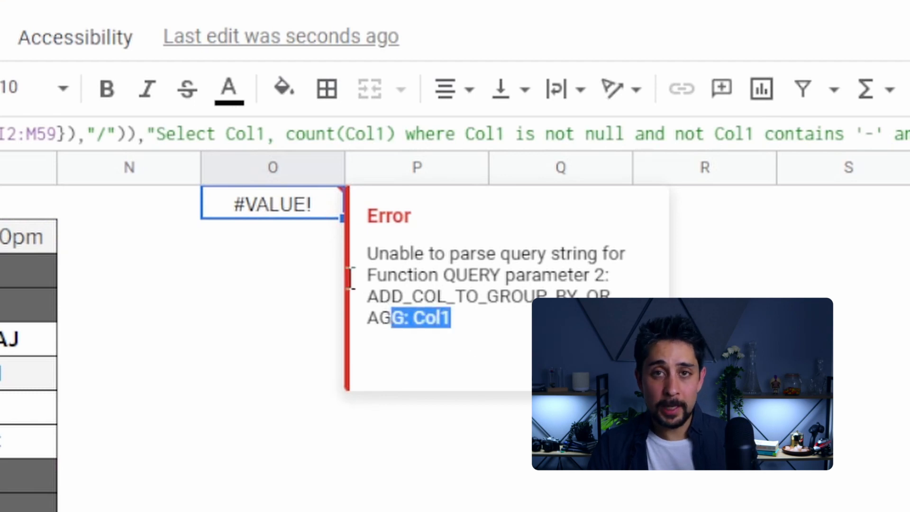
pyautogui.click(339, 133)
pyautogui.press('Return')
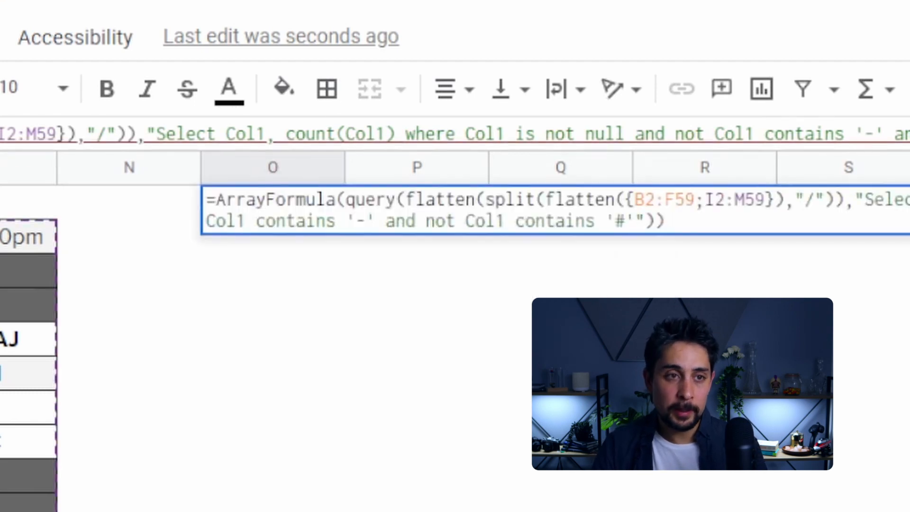
pyautogui.press('Left')
pyautogui.press('Left')
pyautogui.press('Left')
pyautogui.write('group by Col1')
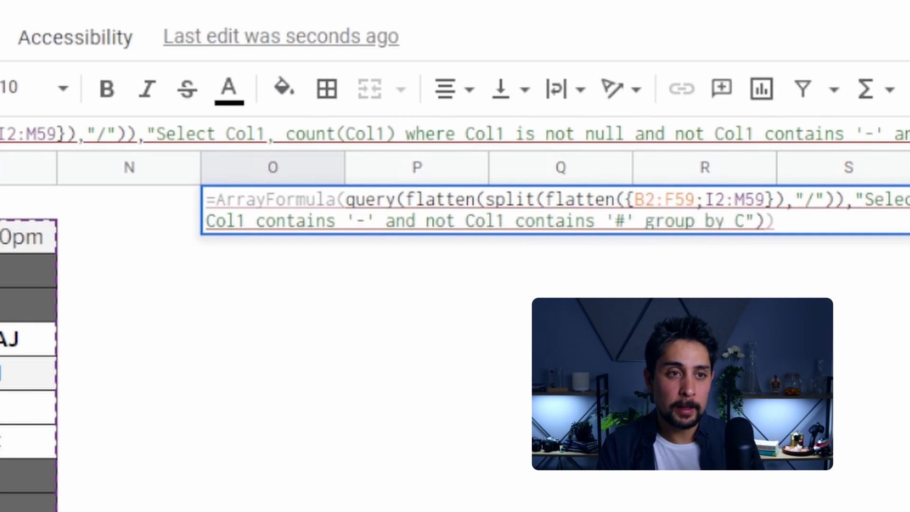
pyautogui.press('Return')
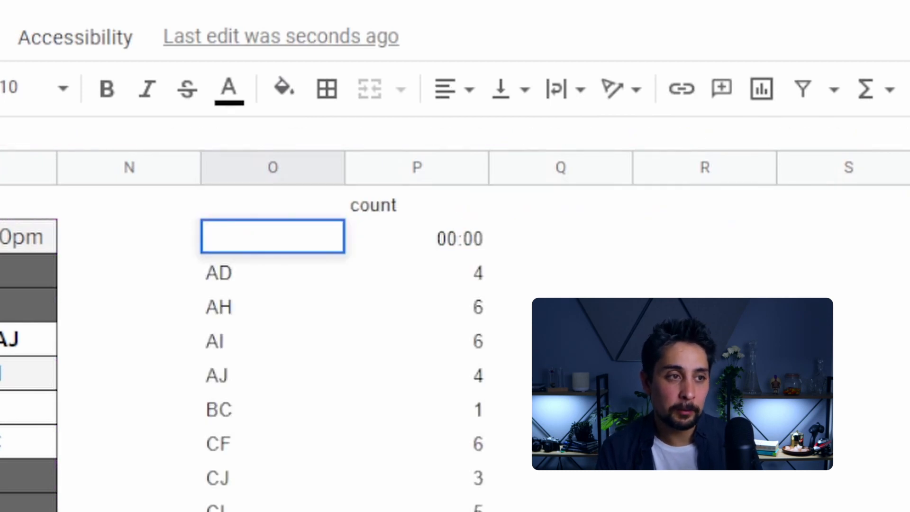
# Copy P3 and paste only its format onto P2 so the first count uses the same number format
pyautogui.press('Escape')
pyautogui.press('Up')
pyautogui.press('Down')
pyautogui.press('Right')
pyautogui.press('Down')
pyautogui.press('Left')
pyautogui.press('Up')
pyautogui.press('Right')
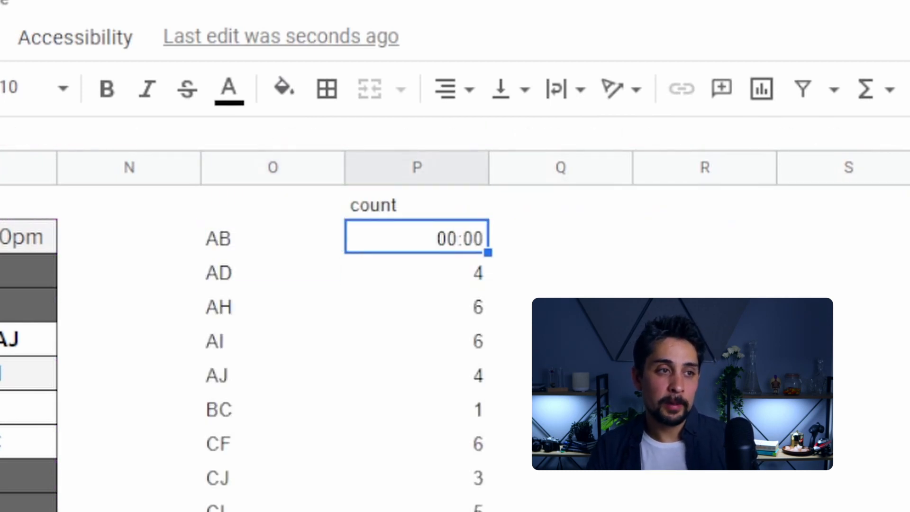
pyautogui.press('Down')
pyautogui.press('Up')
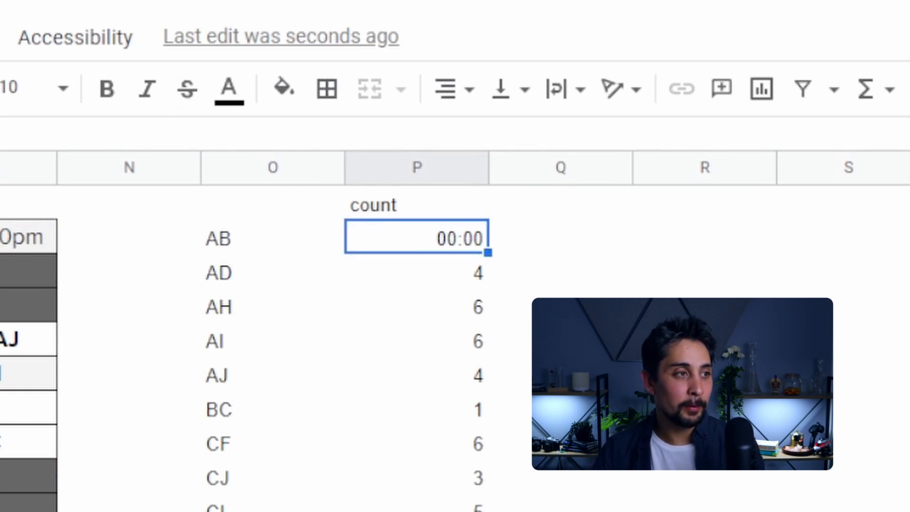
pyautogui.press('Down')
pyautogui.hotkey('ctrl', 'c')
pyautogui.press('Up')
pyautogui.hotkey('ctrl', 'alt', 'v')
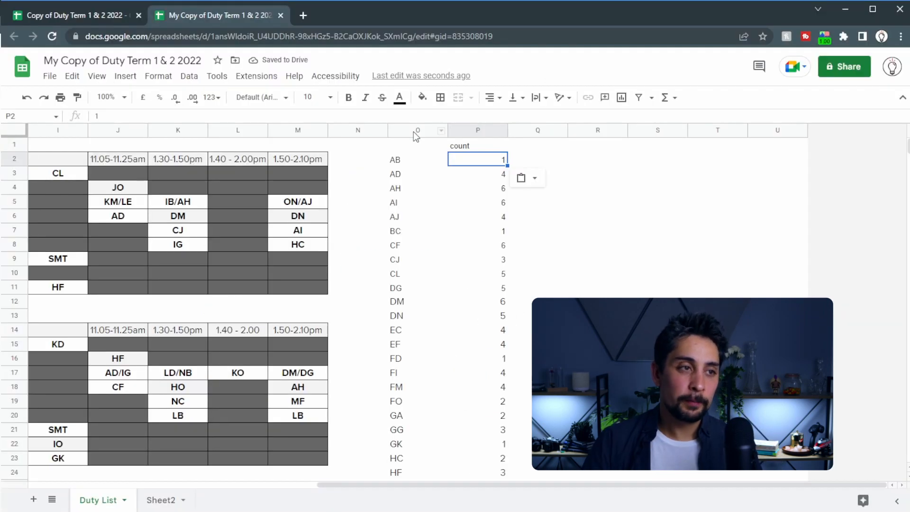
# Centre-align columns O and P and look over the staff initials and their counts
pyautogui.moveTo(414, 131); pyautogui.dragTo(485, 127)
pyautogui.hotkey('ctrl', 'shift', 'e')
pyautogui.moveTo(420, 161); pyautogui.dragTo(415, 458)
pyautogui.scroll(-8, 417, 438)
pyautogui.moveTo(472, 458); pyautogui.dragTo(454, 96)
pyautogui.click(471, 147)
pyautogui.click(461, 162)
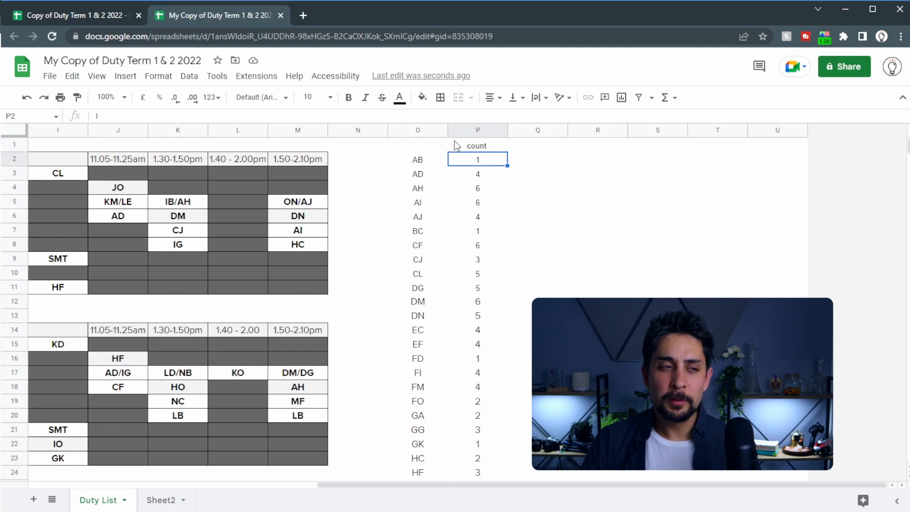
pyautogui.moveTo(495, 162); pyautogui.dragTo(497, 274)
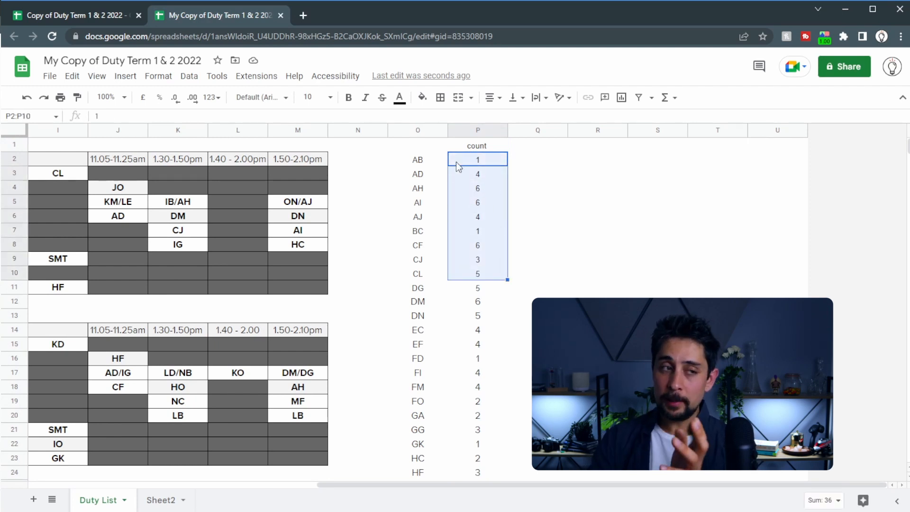
# Append order by count(Col1) after group by Col1 in O1's query string to sort staff by duty count
pyautogui.click(432, 149)
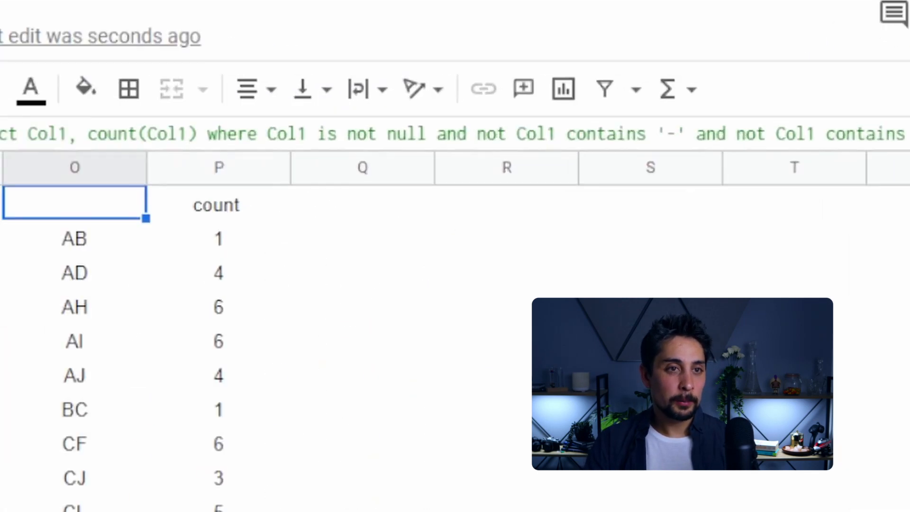
pyautogui.click(828, 121)
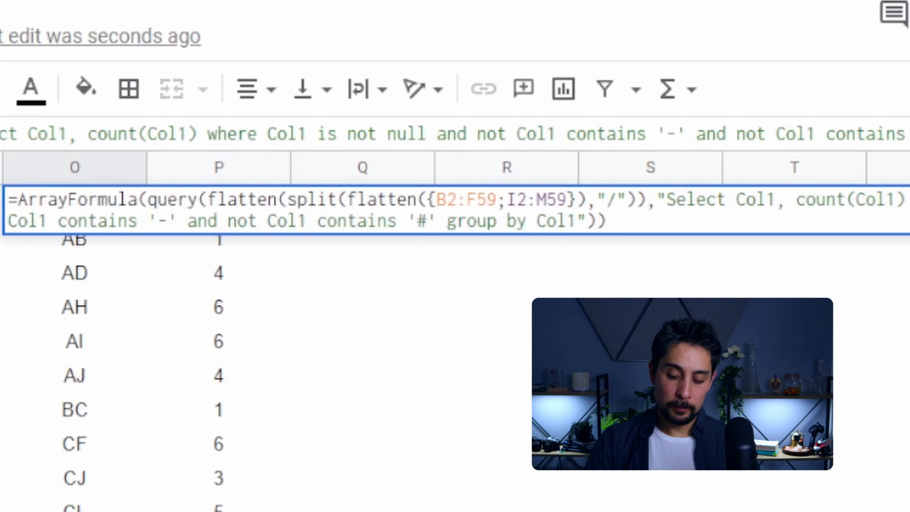
pyautogui.write('order by ')
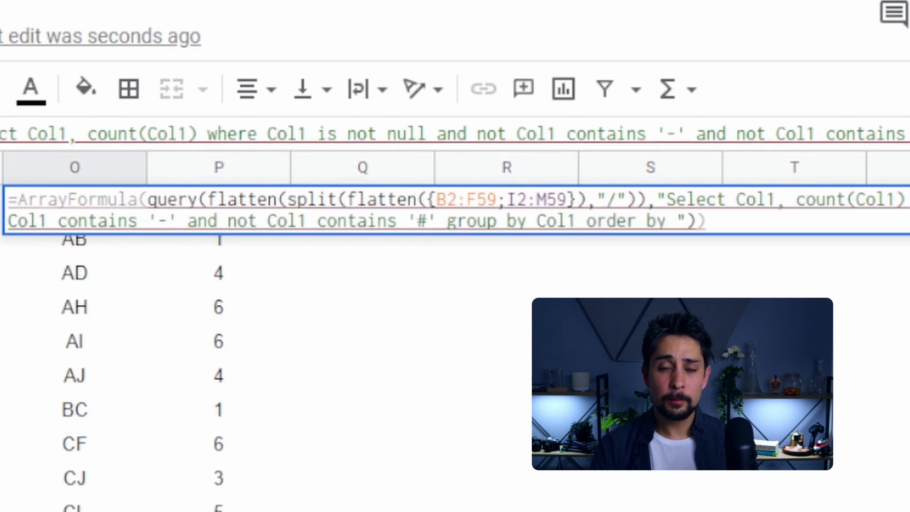
pyautogui.write('count(C')
pyautogui.press('BackSpace')
pyautogui.write('Col1)')
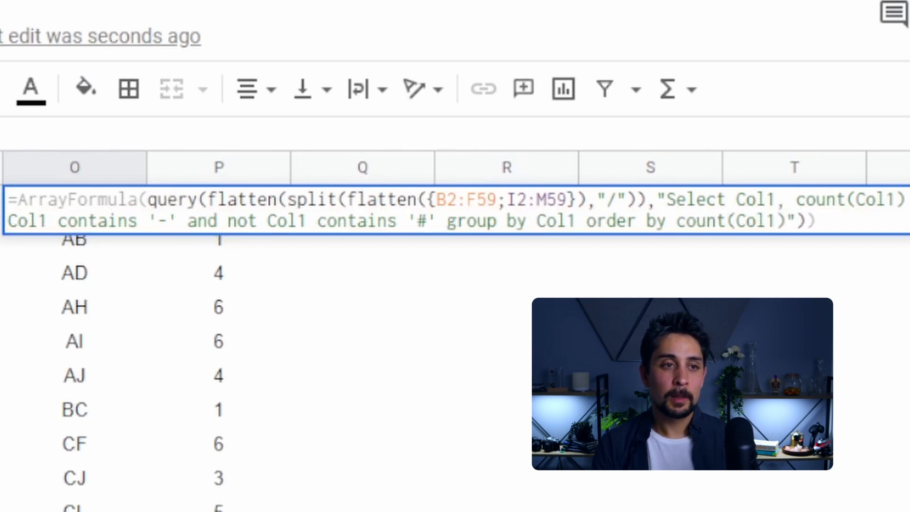
pyautogui.press('Return')
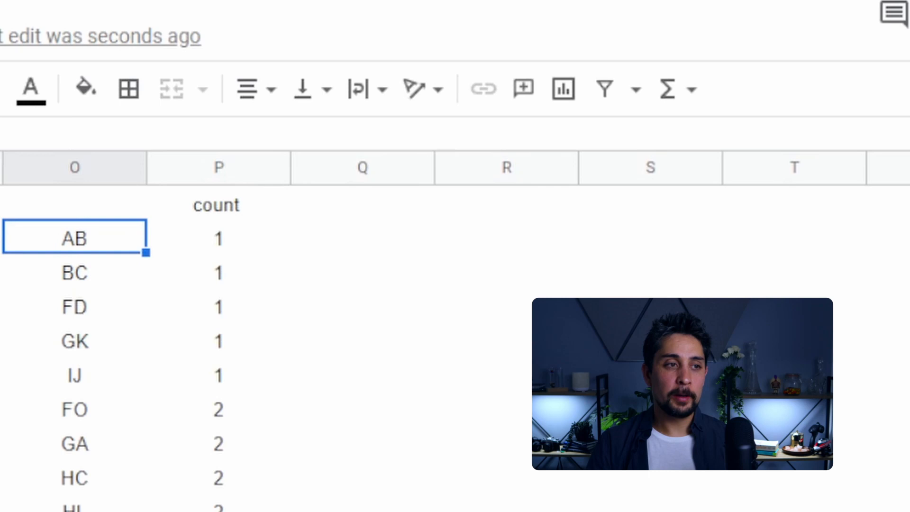
# Look over the sorted staff list and its counts down to the last entry in columns O and P
pyautogui.moveTo(237, 234); pyautogui.dragTo(229, 386)
pyautogui.scroll(-5, 243, 431)
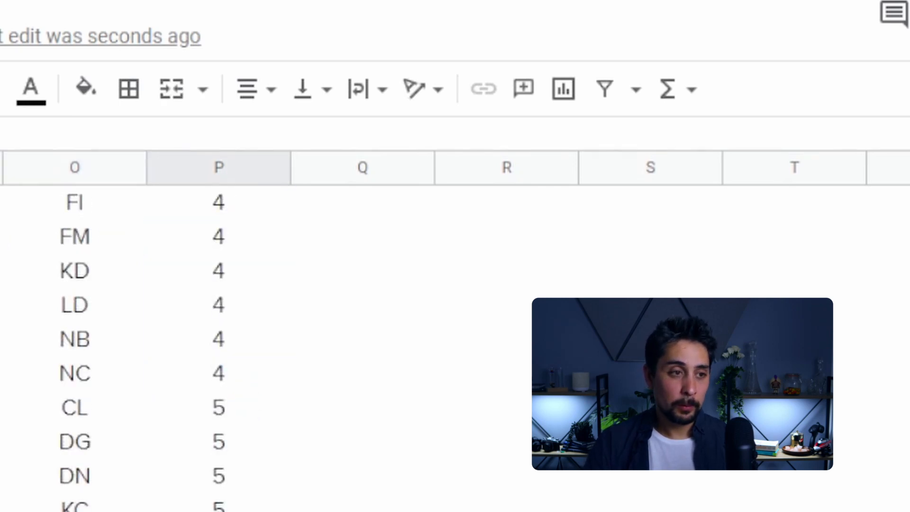
pyautogui.moveTo(478, 287); pyautogui.dragTo(477, 443)
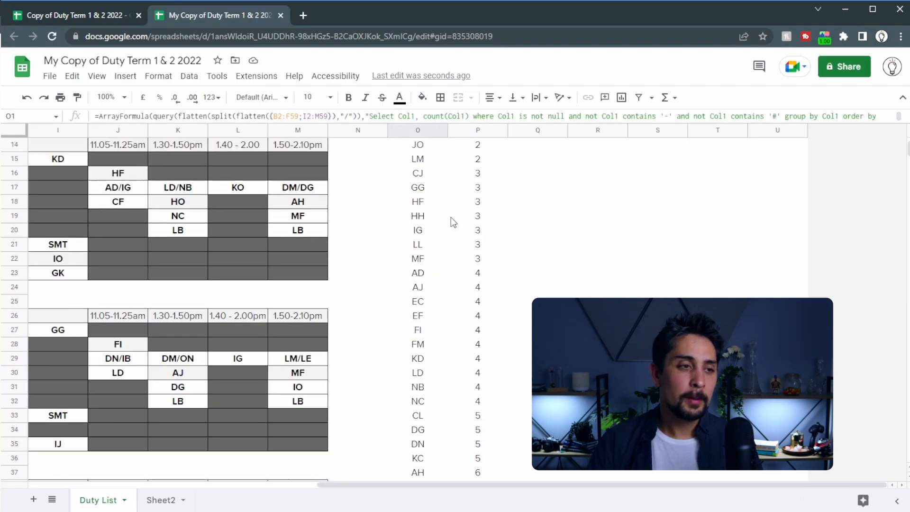
pyautogui.scroll(-5, 451, 218)
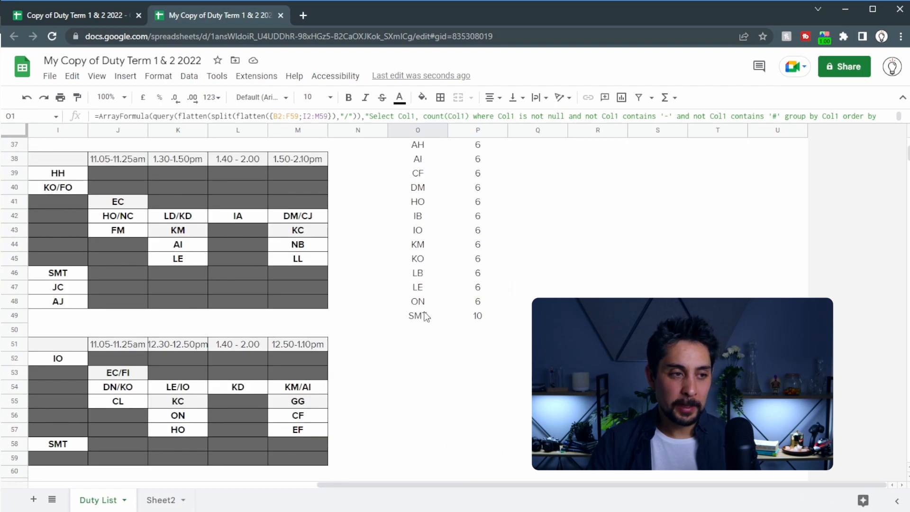
pyautogui.moveTo(425, 315); pyautogui.dragTo(478, 317)
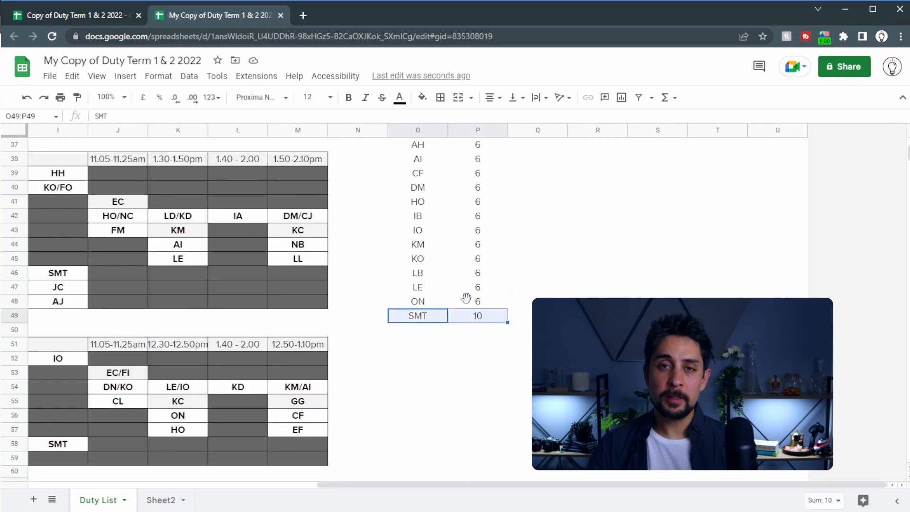
pyautogui.scroll(12, 120, 266)
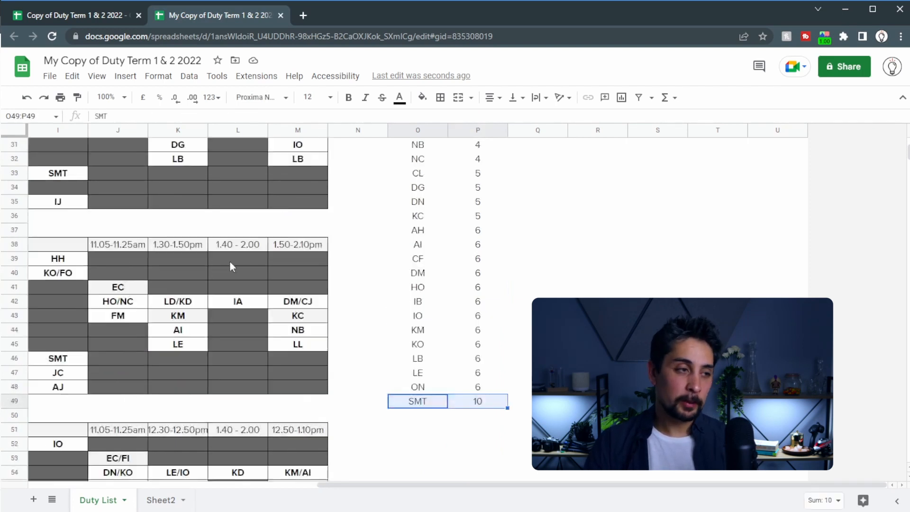
# Add desc after order by count(Col1) in O1's query string to list the highest duty counts first
pyautogui.click(424, 146)
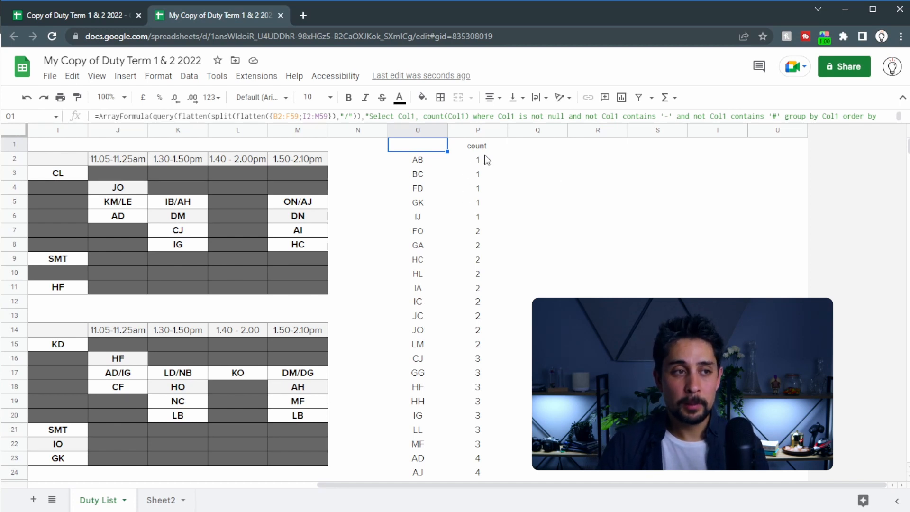
pyautogui.press('Return')
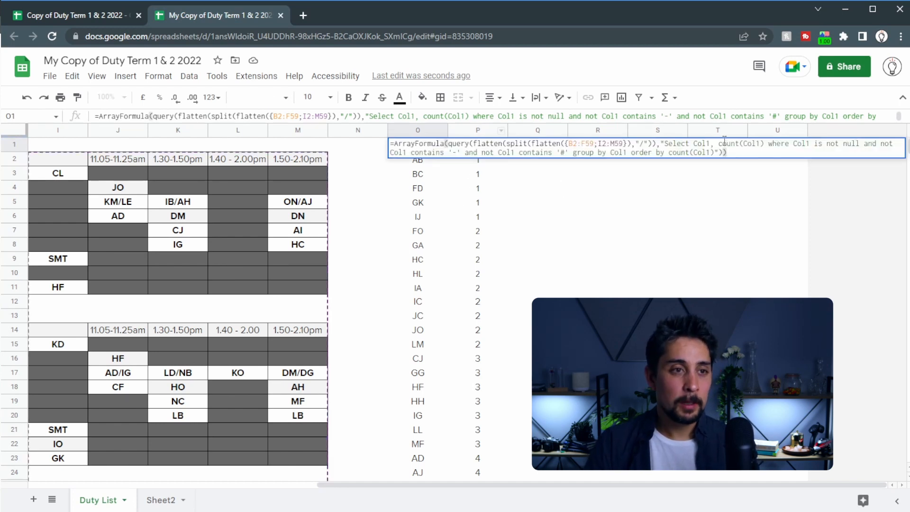
pyautogui.click(582, 215)
pyautogui.write('desc')
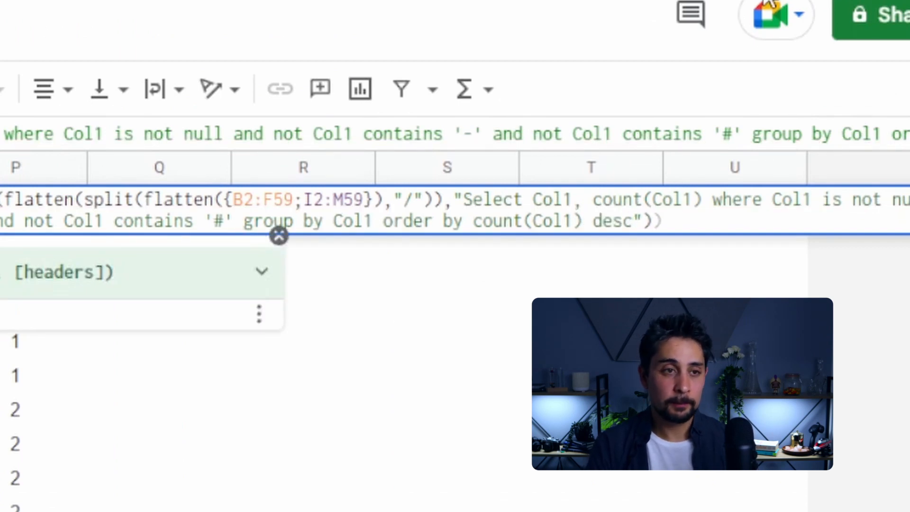
pyautogui.press('Return')
pyautogui.press('Right')
pyautogui.press('Down')
pyautogui.press('Down')
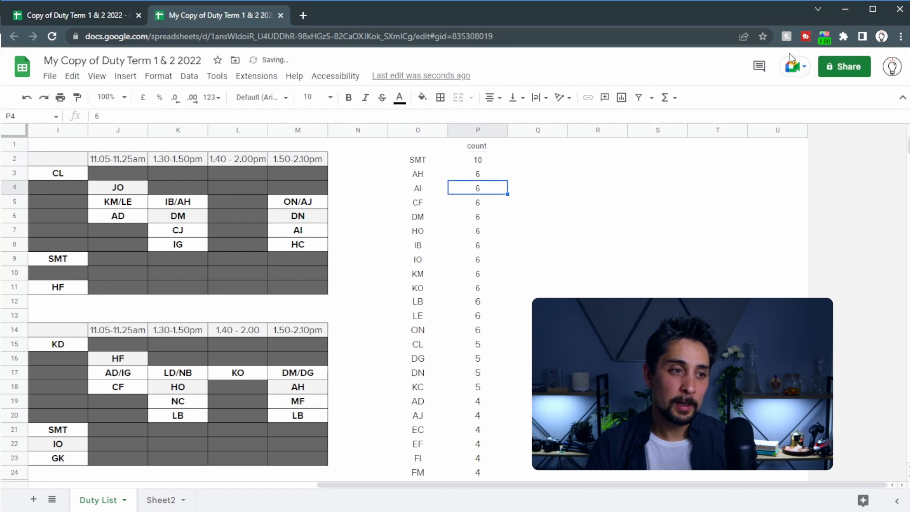
# Look over the duty counts in column P from the start to the end of the descending list
pyautogui.moveTo(489, 159); pyautogui.dragTo(481, 258)
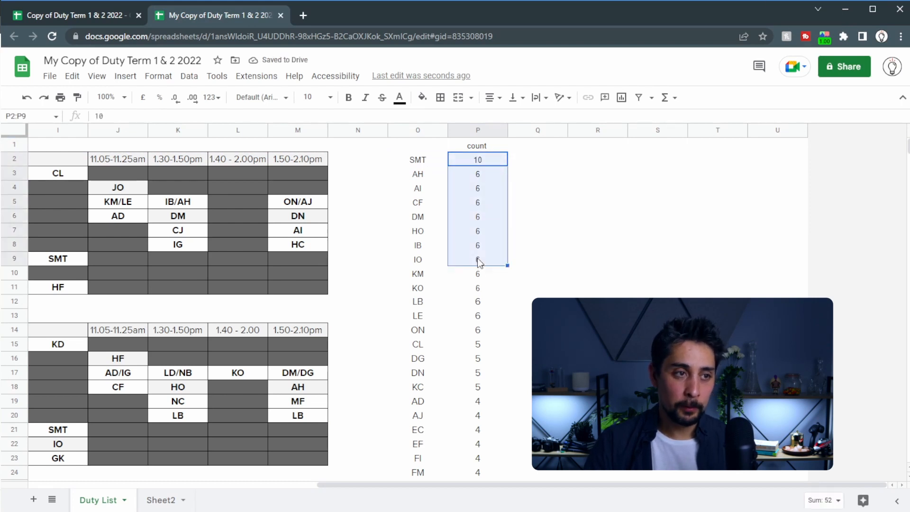
pyautogui.scroll(-10, 480, 313)
pyautogui.moveTo(475, 361); pyautogui.dragTo(472, 420)
pyautogui.scroll(10, 472, 417)
pyautogui.click(432, 159)
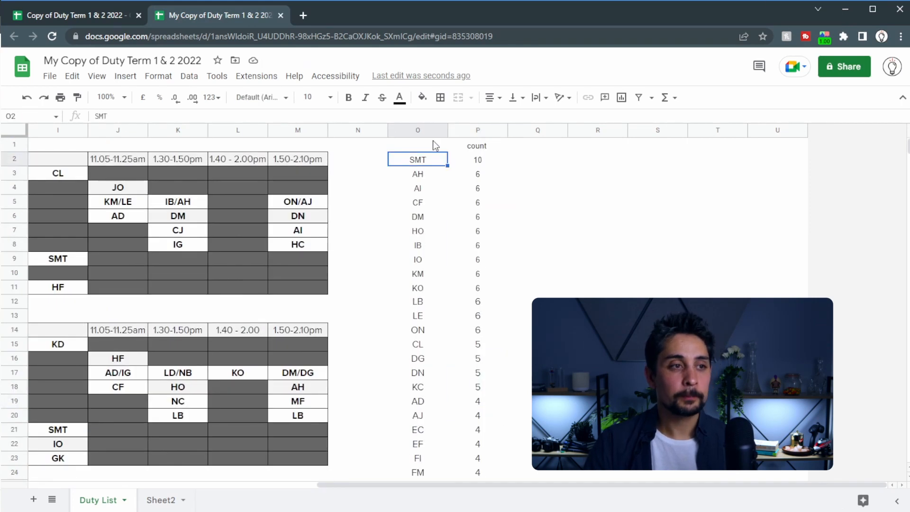
# Copy O1, then undo the descending sort added to its query
pyautogui.click(432, 144)
pyautogui.hotkey('ctrl', 'c')
pyautogui.click(431, 213)
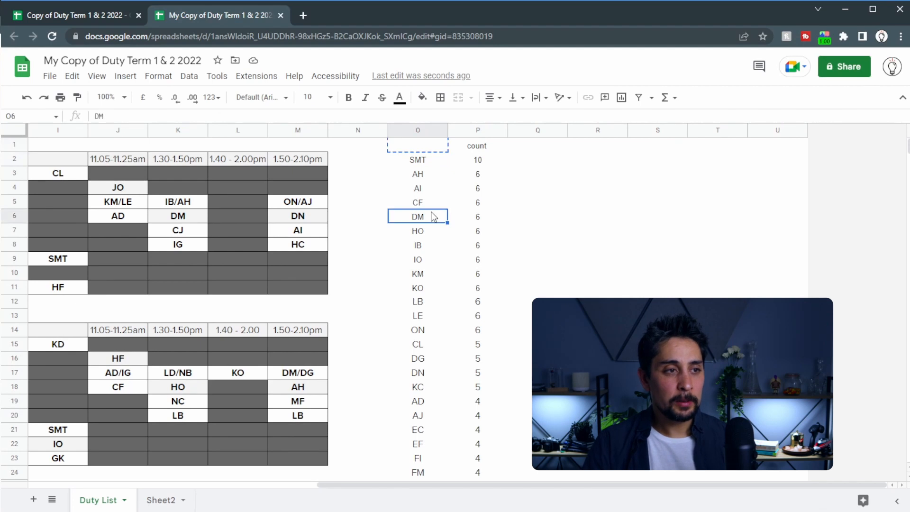
pyautogui.click(427, 150)
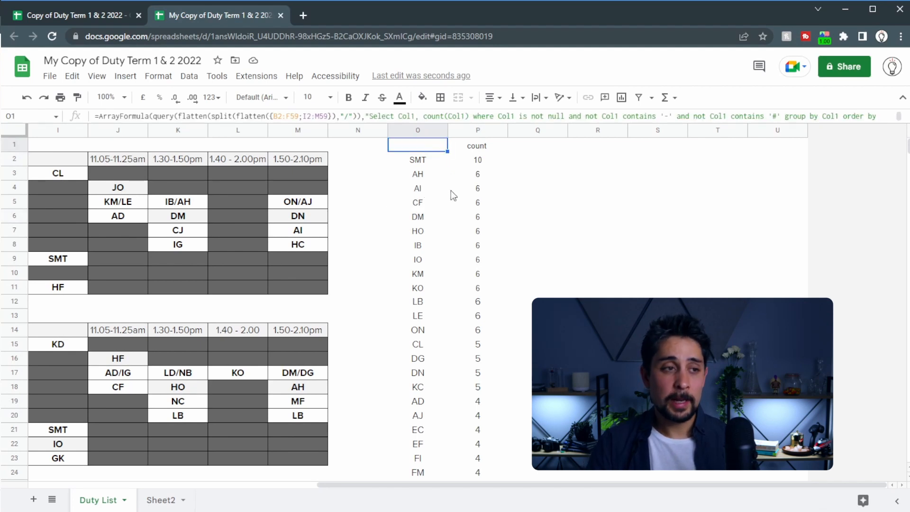
pyautogui.hotkey('ctrl', 'z')
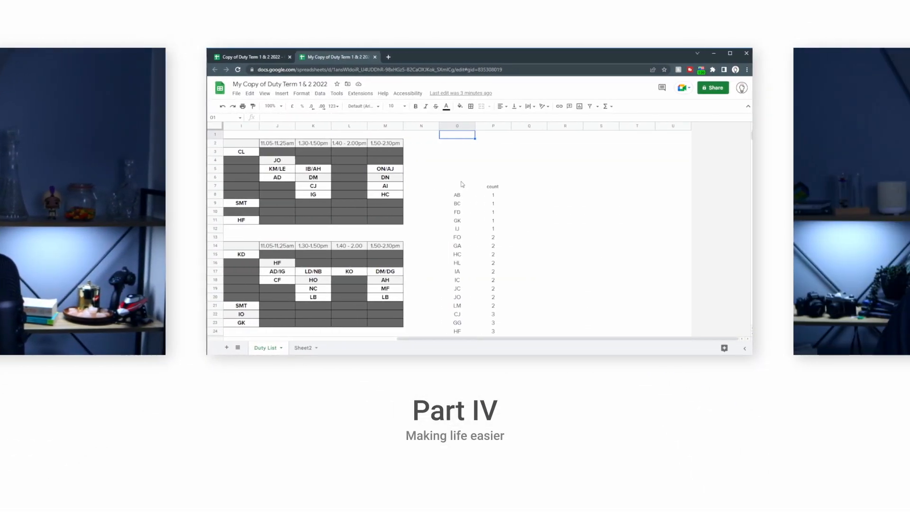
# Label cell O1 "Teacher Code:" and cell O2 "No. of Duties:" above the staff list
pyautogui.scroll(-3, 439, 304)
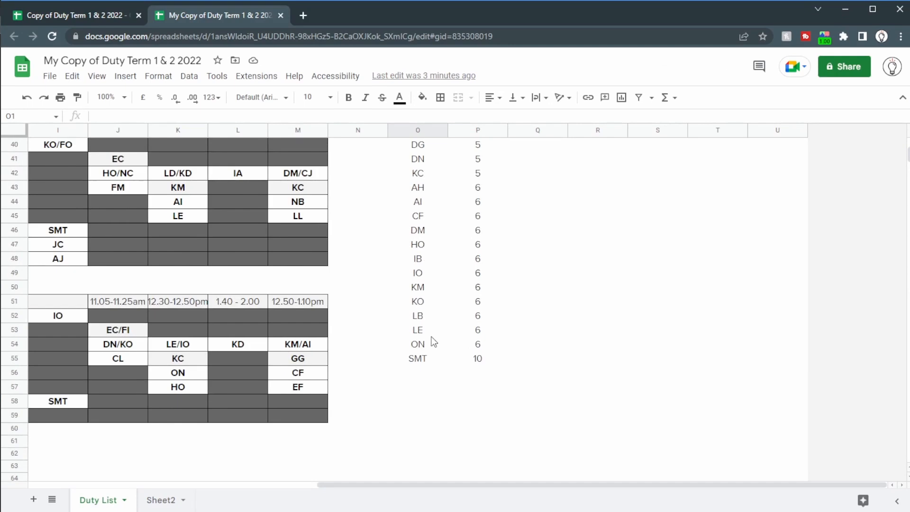
pyautogui.scroll(9, 431, 336)
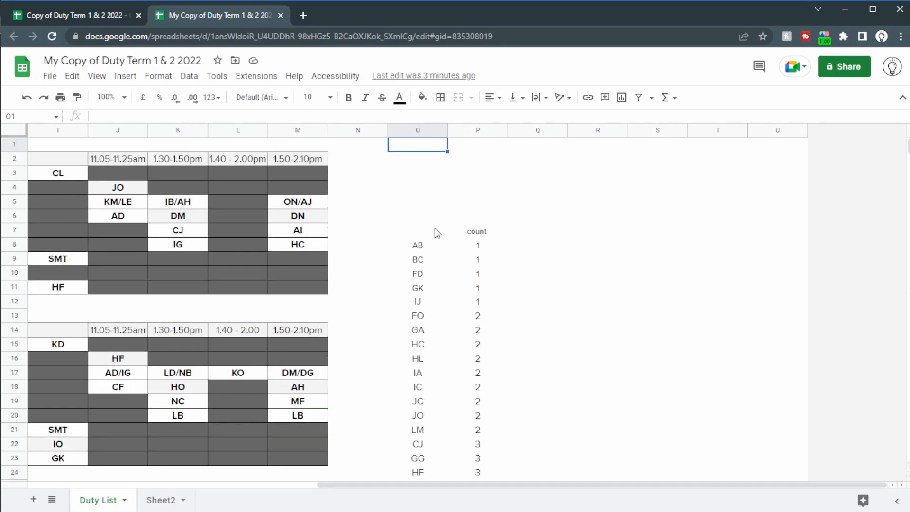
pyautogui.write('Teacher Code:')
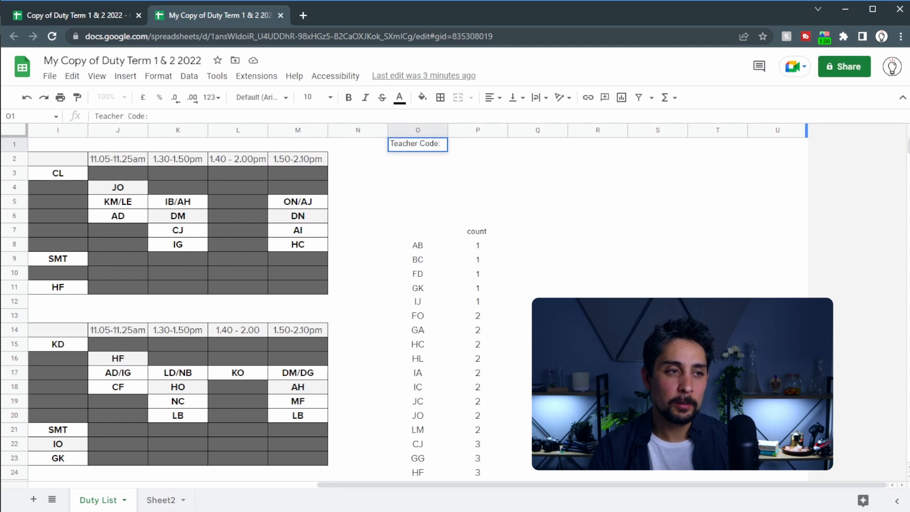
pyautogui.press('Return')
pyautogui.write('No. of Duties:')
pyautogui.press('Right')
pyautogui.press('Up')
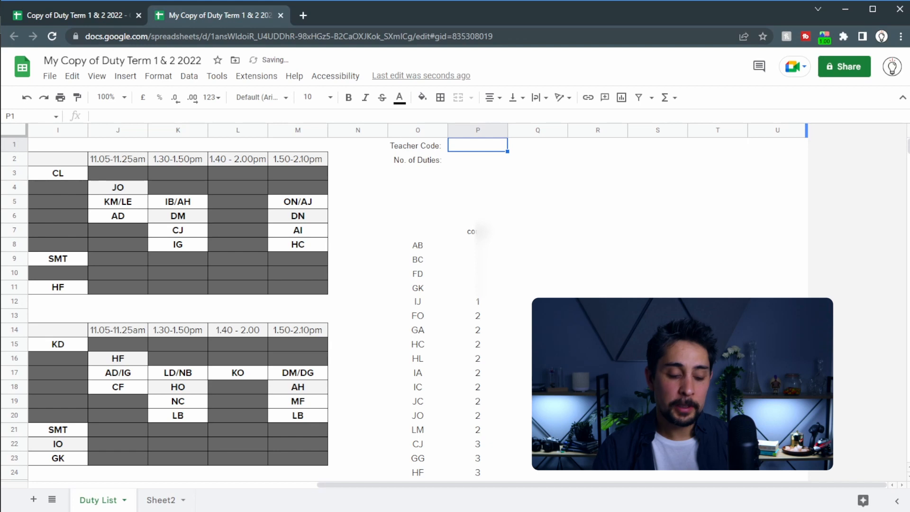
# Insert a dropdown in P1 that takes its options from the staff initials in range O8:O55
pyautogui.write('@drop')
pyautogui.press('Return')
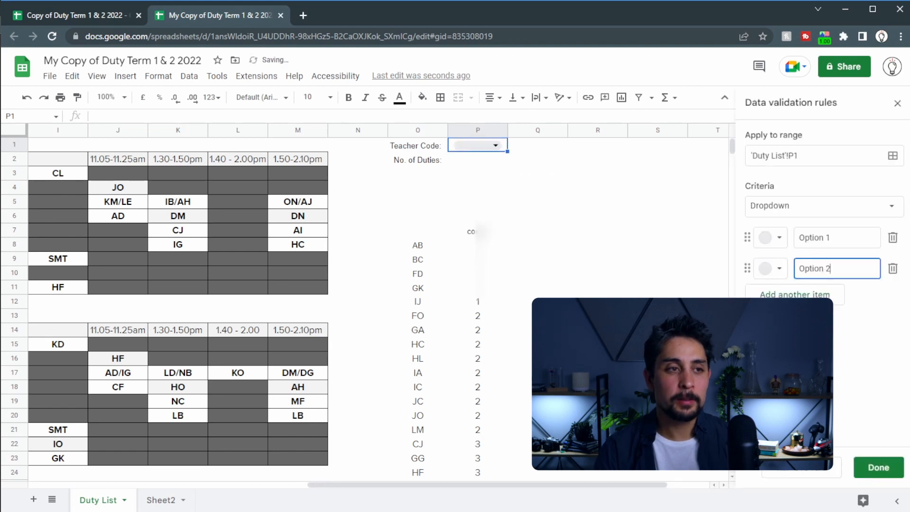
pyautogui.click(787, 207)
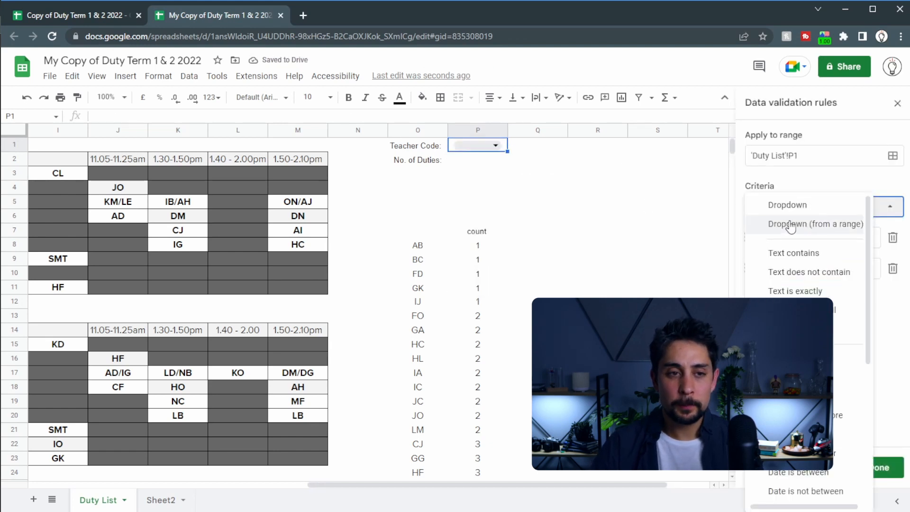
pyautogui.click(798, 223)
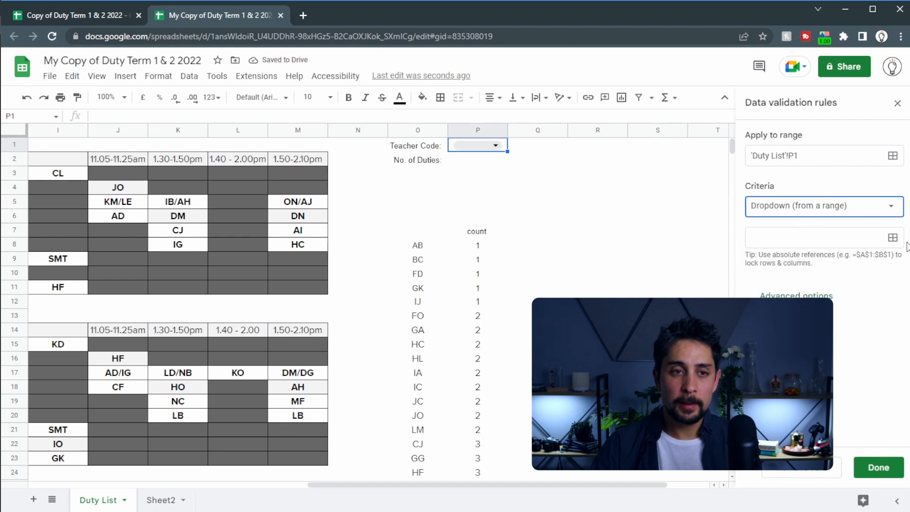
pyautogui.click(892, 238)
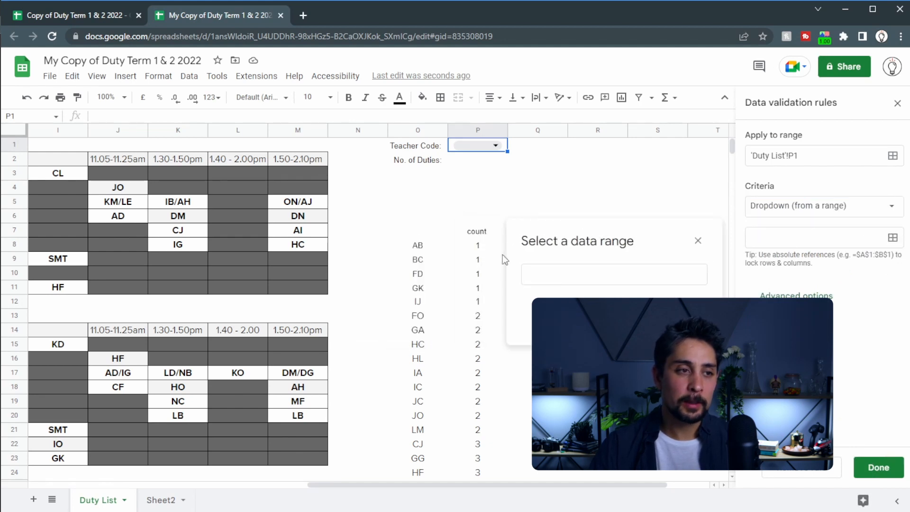
pyautogui.moveTo(420, 251); pyautogui.dragTo(417, 469)
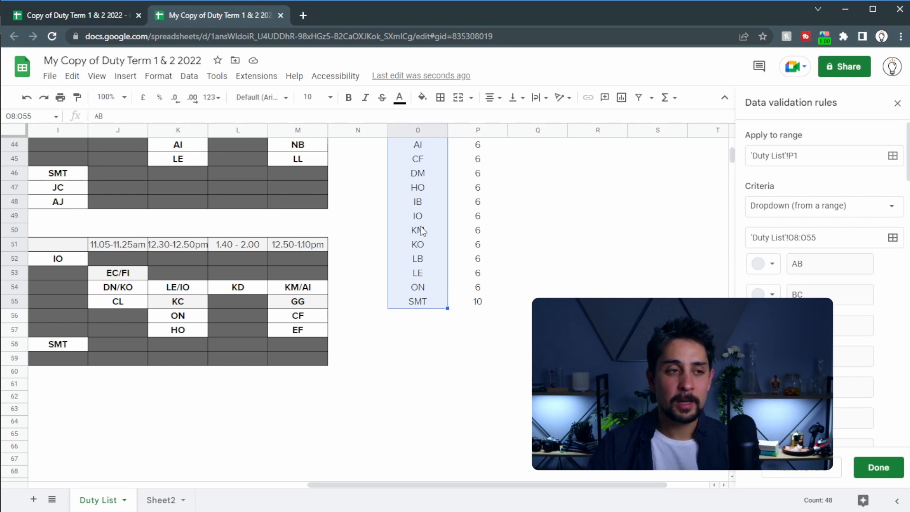
# Check the teacher codes offered by the P1 dropdown against the count table that starts at O7
pyautogui.scroll(15, 459, 204)
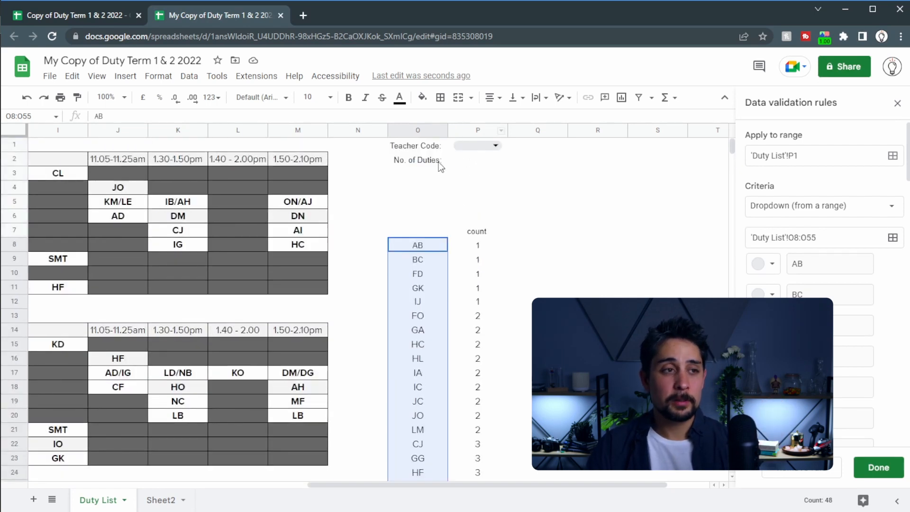
pyautogui.click(411, 160)
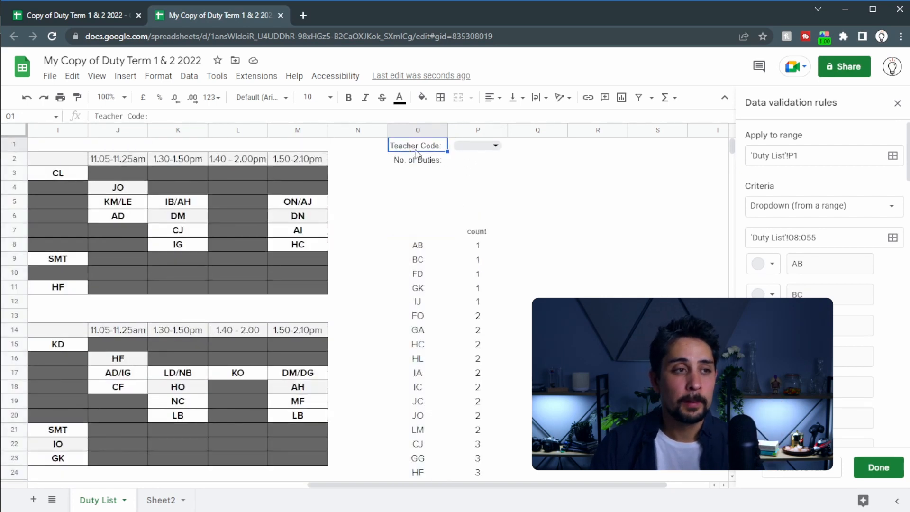
pyautogui.click(487, 148)
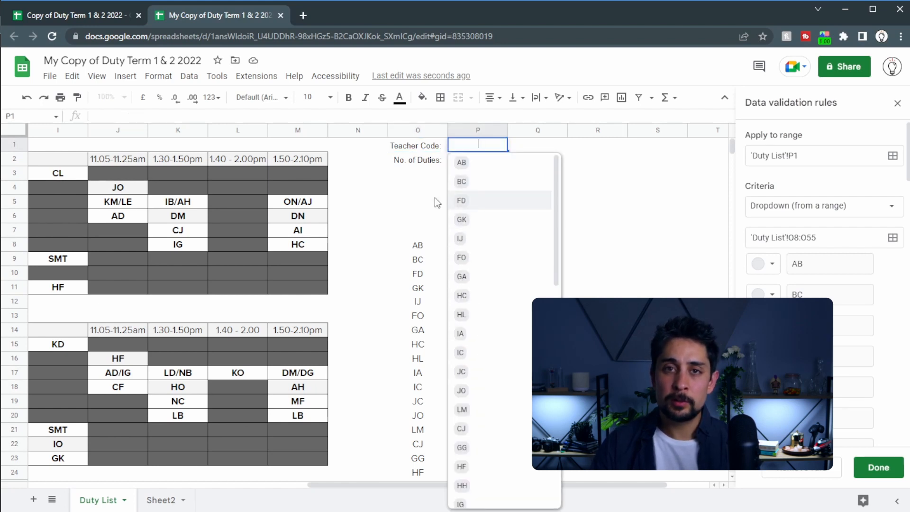
pyautogui.click(412, 186)
pyautogui.moveTo(411, 235); pyautogui.dragTo(476, 352)
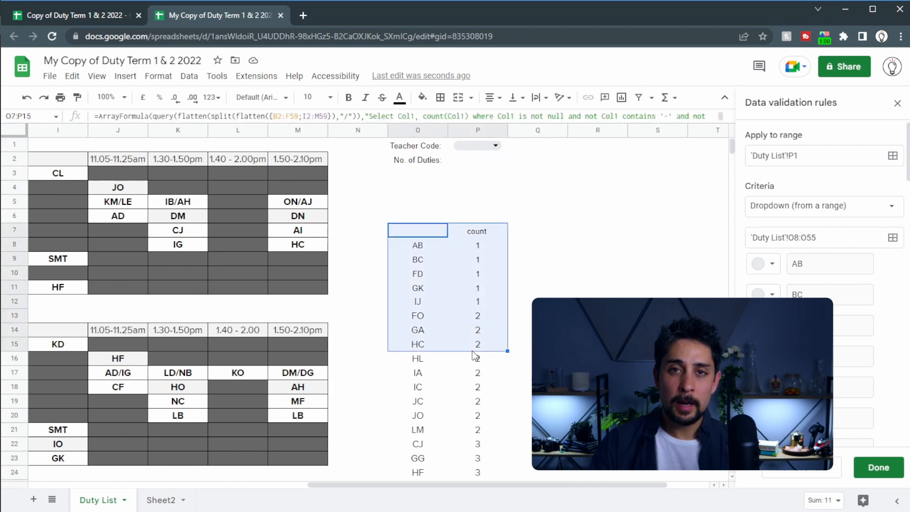
# In P2, begin a VLOOKUP formula that searches for P1 in the absolute range $O$8:$P$55 and returns column 2
pyautogui.click(465, 163)
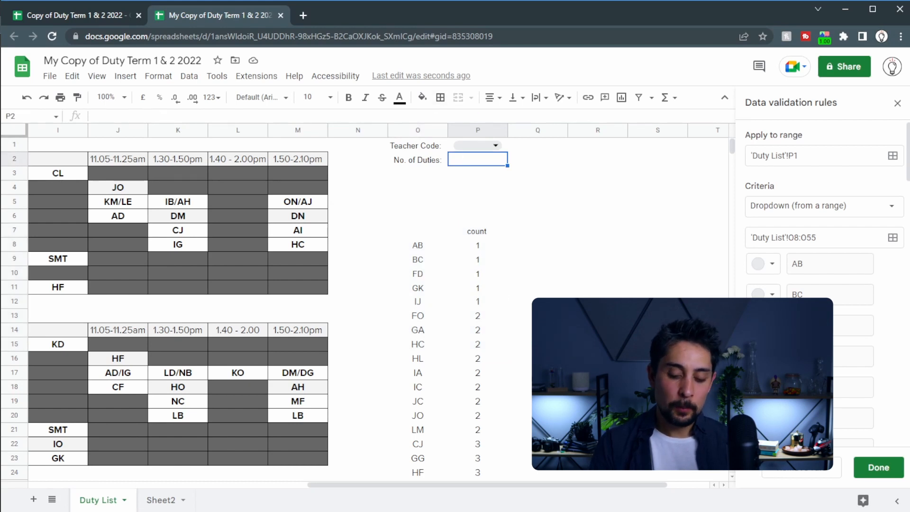
pyautogui.write('=vlookup(')
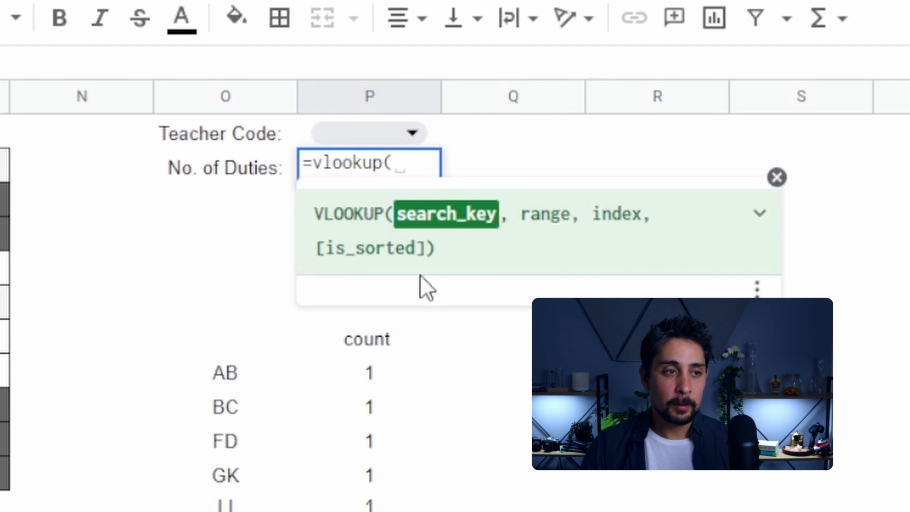
pyautogui.click(428, 129)
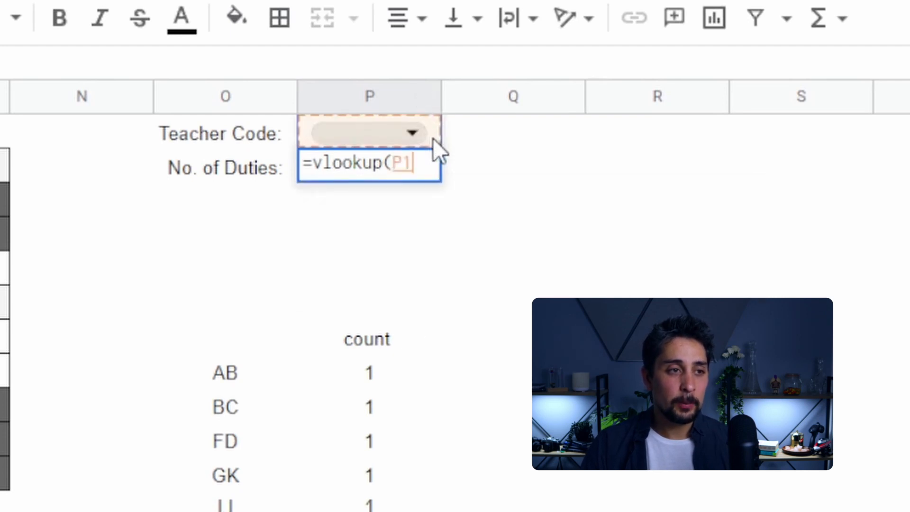
pyautogui.write(',')
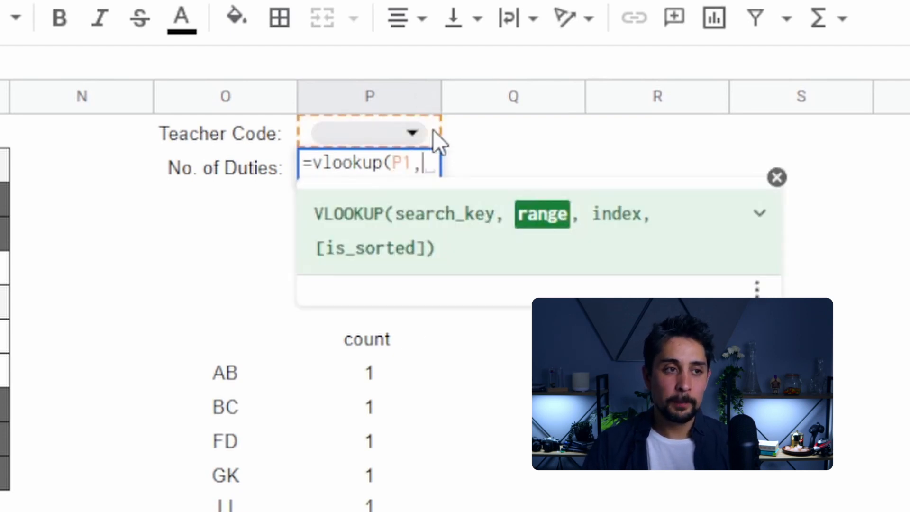
pyautogui.moveTo(248, 377); pyautogui.dragTo(365, 507)
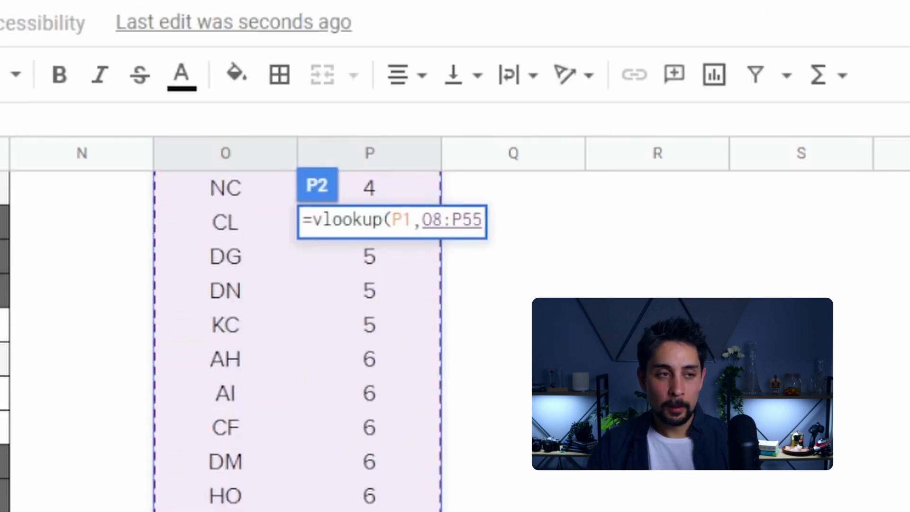
pyautogui.press('F4')
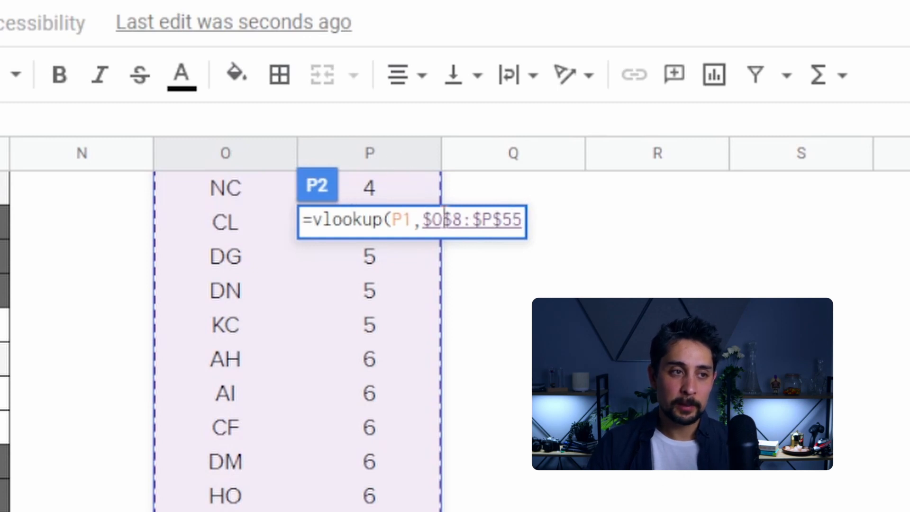
pyautogui.write(',')
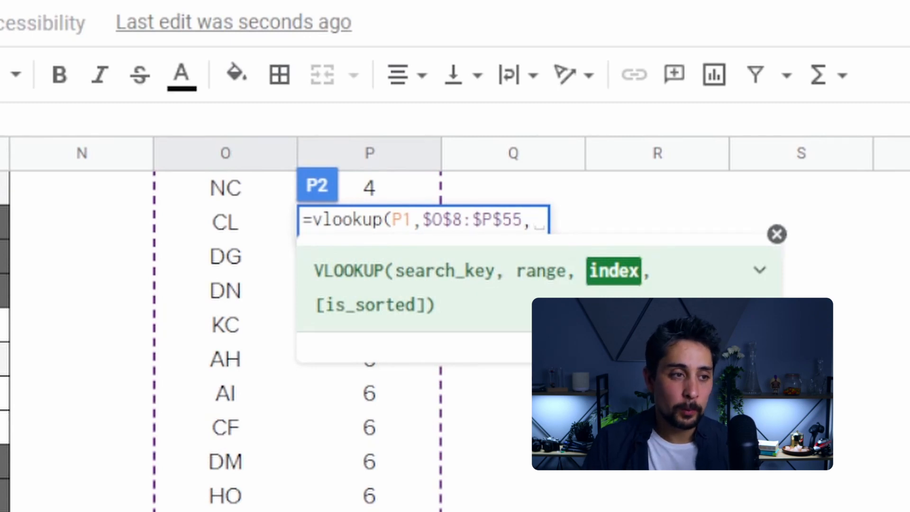
pyautogui.write('2')
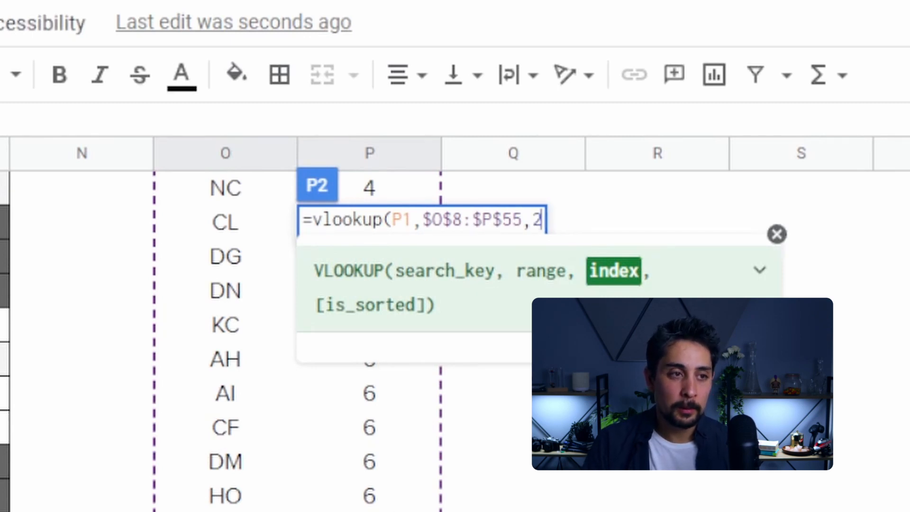
pyautogui.write(',')
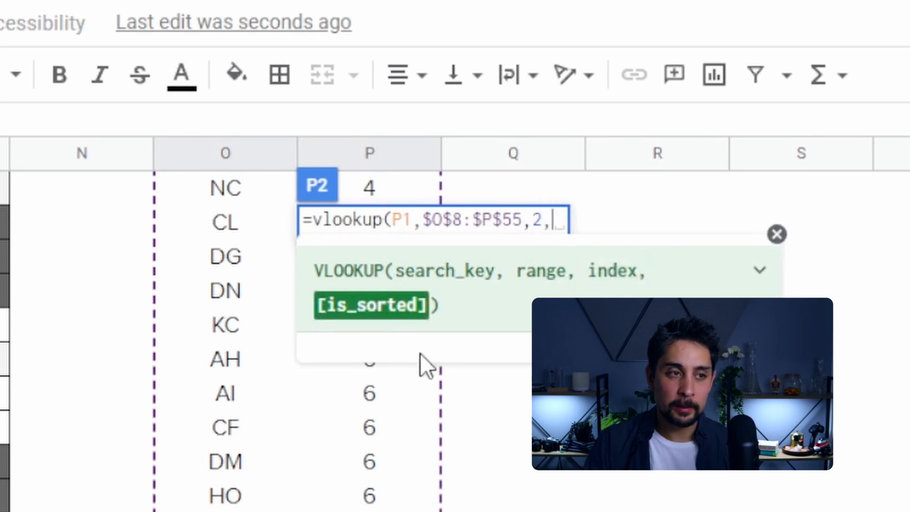
# Finish the lookup formula in P2 with 0 as the is_sorted argument, giving =vlookup(P1,$O$8:$P$55,2,0)
pyautogui.write('0)')
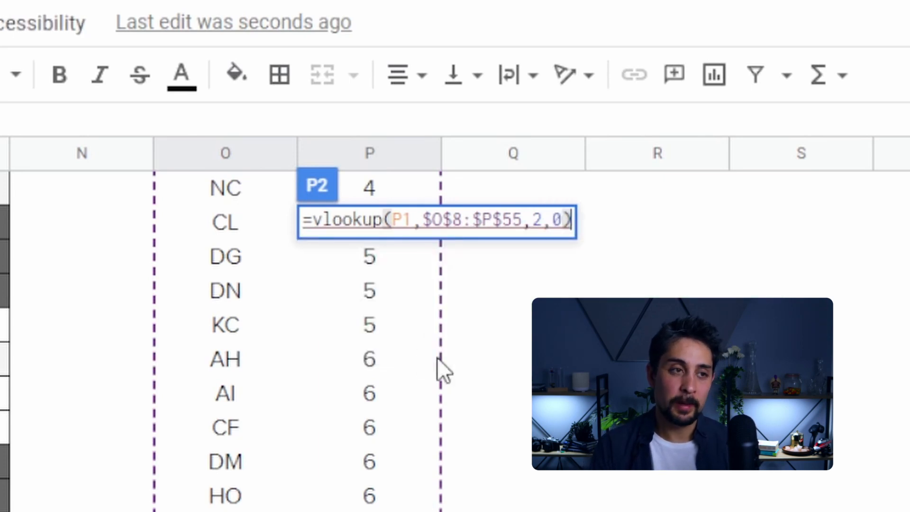
pyautogui.press('Return')
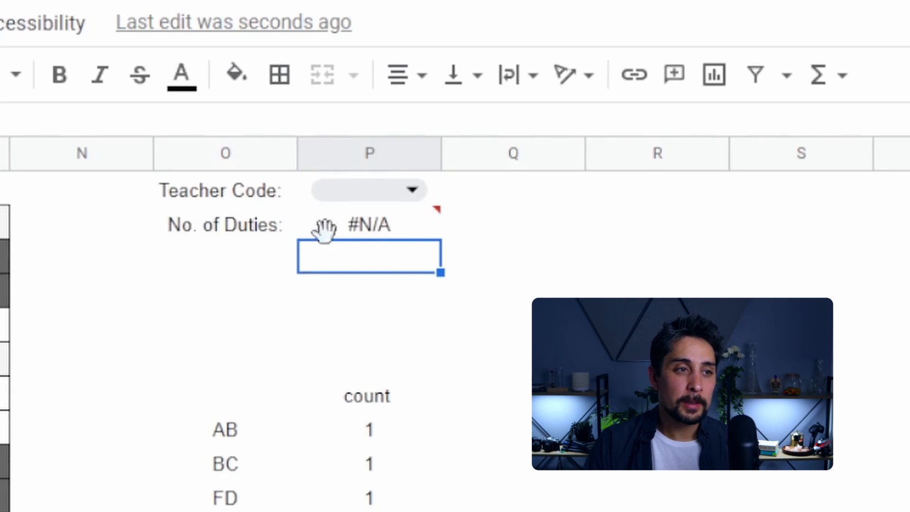
pyautogui.moveTo(389, 239)
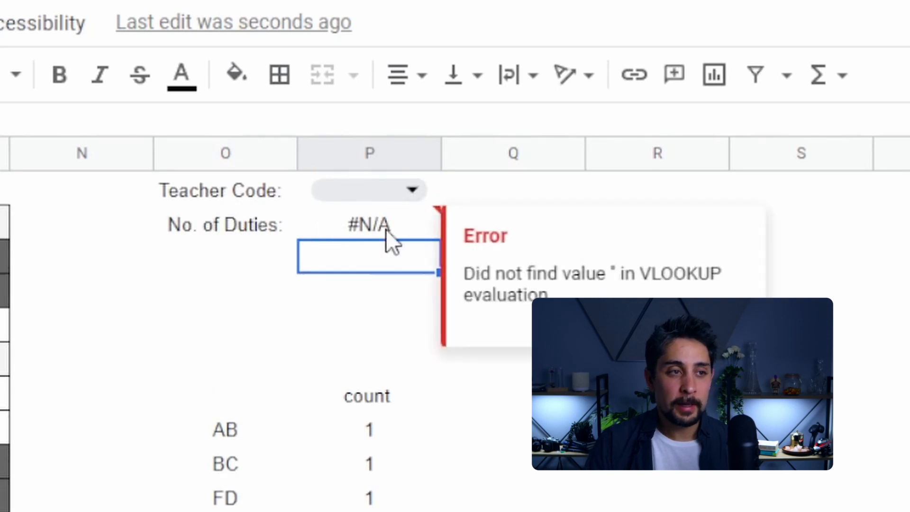
# Choose GA as the teacher code in P1 and compare the looked-up duties with GA's row in the count table
pyautogui.click(366, 189)
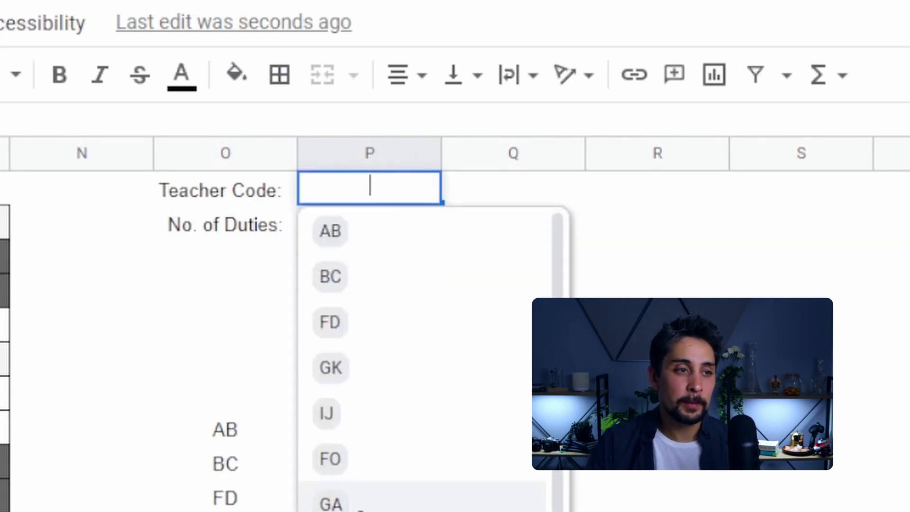
pyautogui.click(365, 502)
pyautogui.moveTo(362, 223)
pyautogui.mouseDown()
pyautogui.moveTo(291, 228)
pyautogui.moveTo(314, 239)
pyautogui.moveTo(290, 230)
pyautogui.mouseUp()
pyautogui.moveTo(284, 165); pyautogui.dragTo(358, 182)
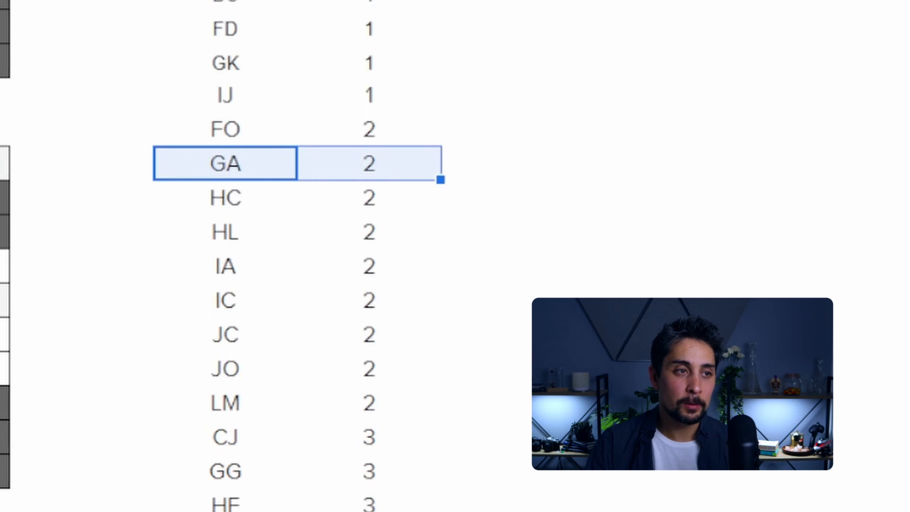
# Change the teacher code in P1 to HF and check the number of duties against HF's row in the count table
pyautogui.click(337, 39)
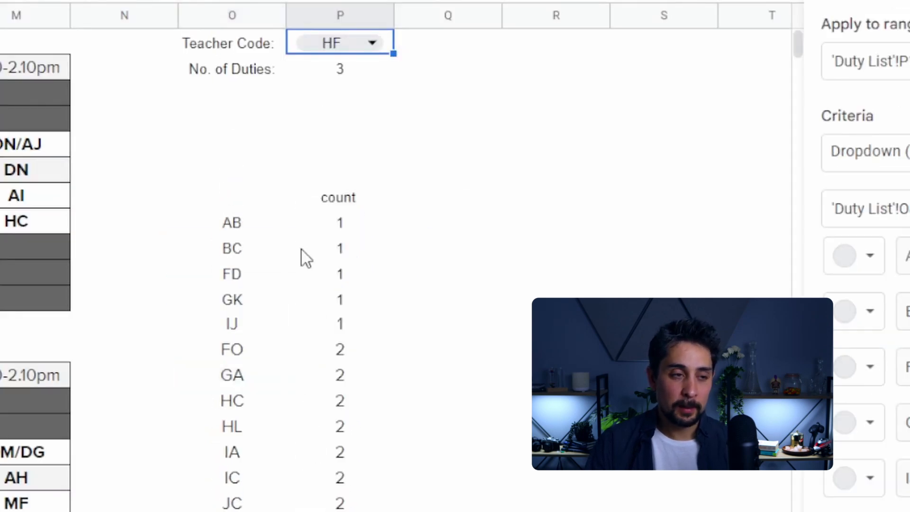
pyautogui.scroll(-5, 301, 257)
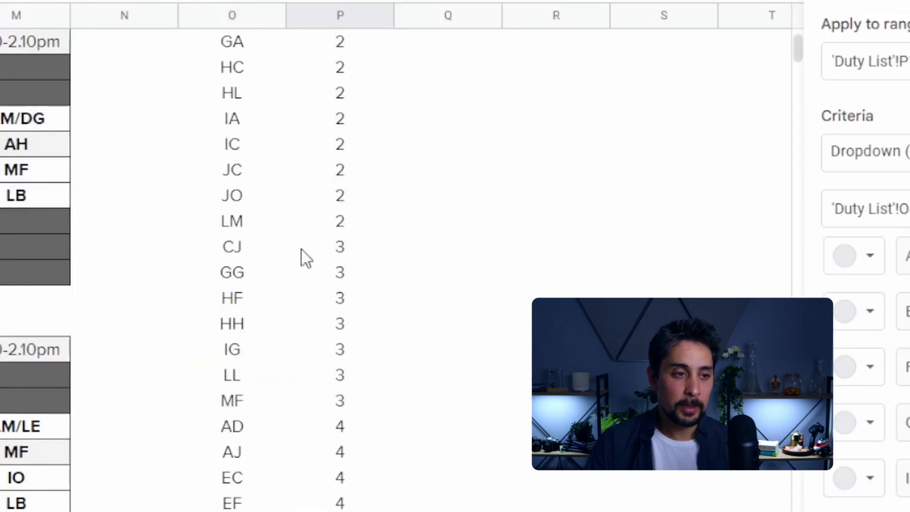
pyautogui.moveTo(266, 299); pyautogui.dragTo(346, 304)
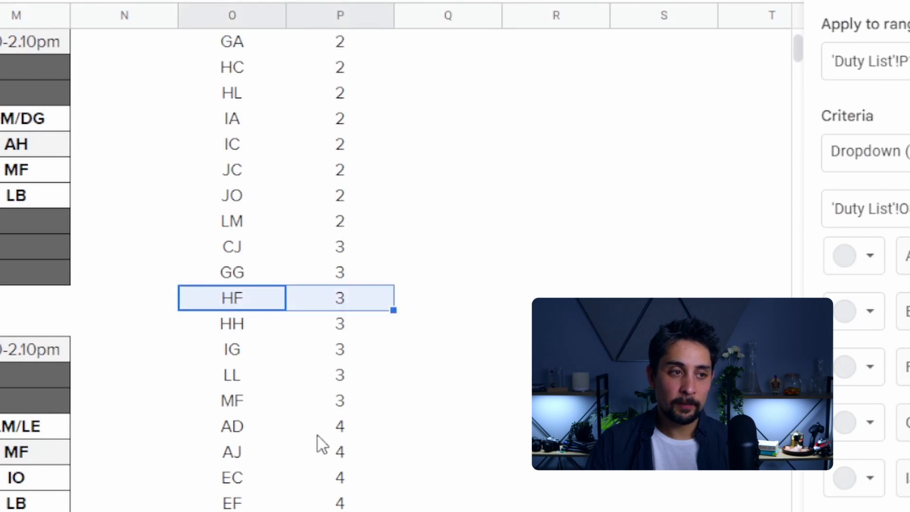
pyautogui.scroll(5, 332, 502)
pyautogui.click(477, 160)
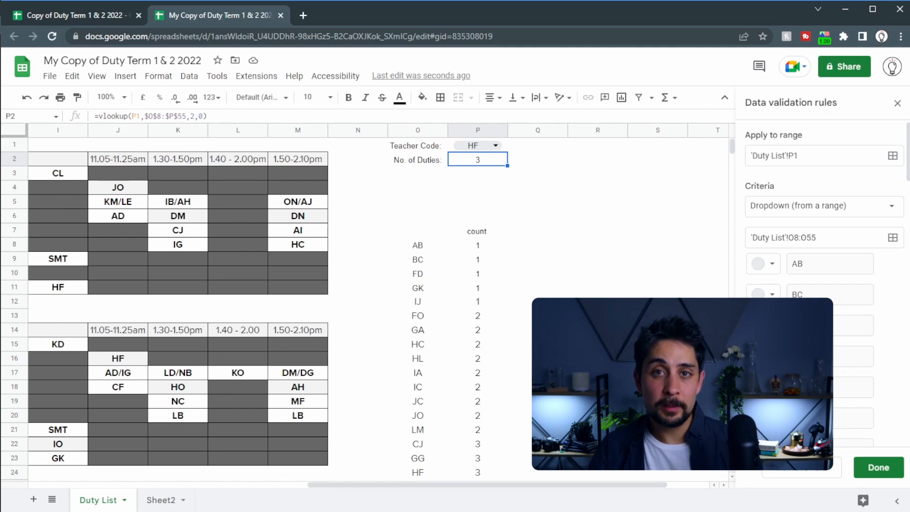
# Close the data validation rules and create a conditional formatting rule that applies to range O8:O55
pyautogui.click(897, 102)
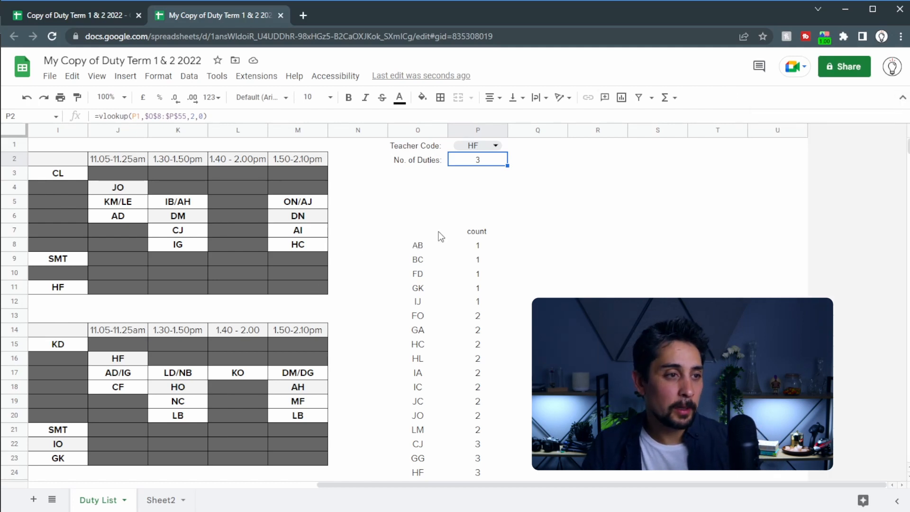
pyautogui.click(423, 249)
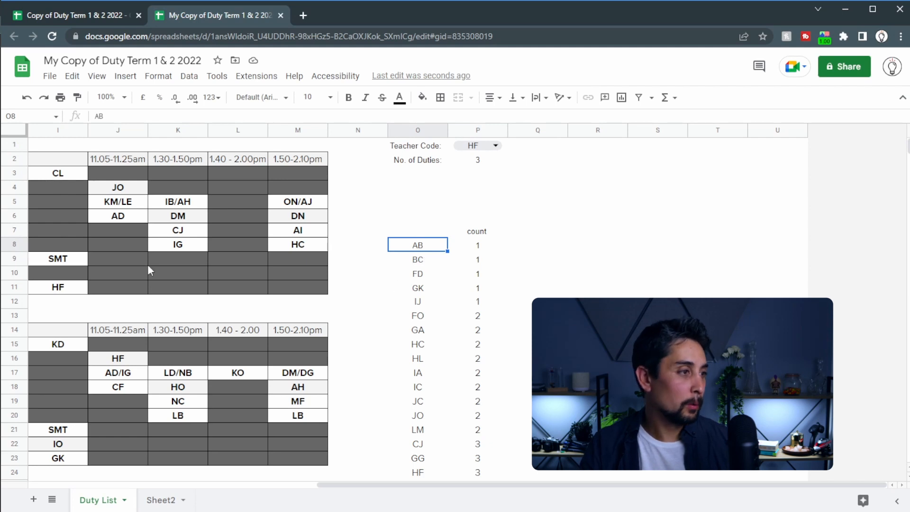
pyautogui.click(158, 77)
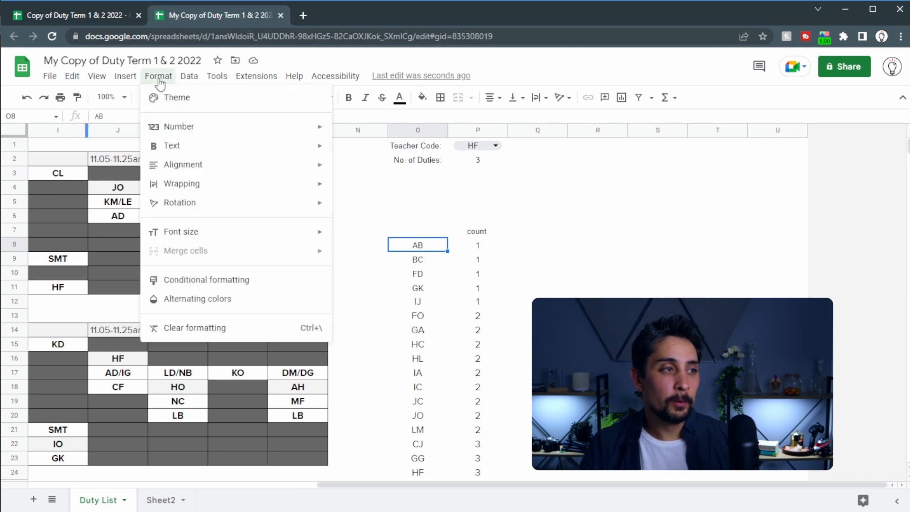
pyautogui.click(184, 281)
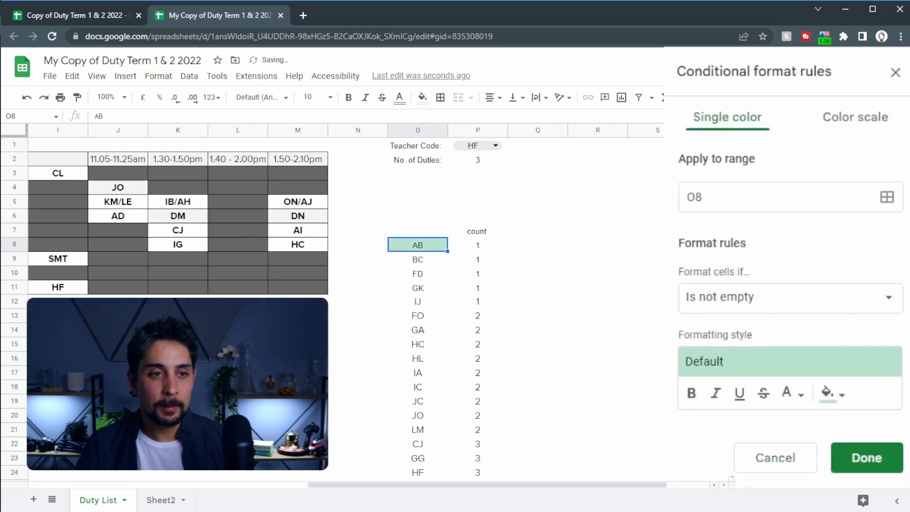
pyautogui.click(731, 192)
pyautogui.write(':O')
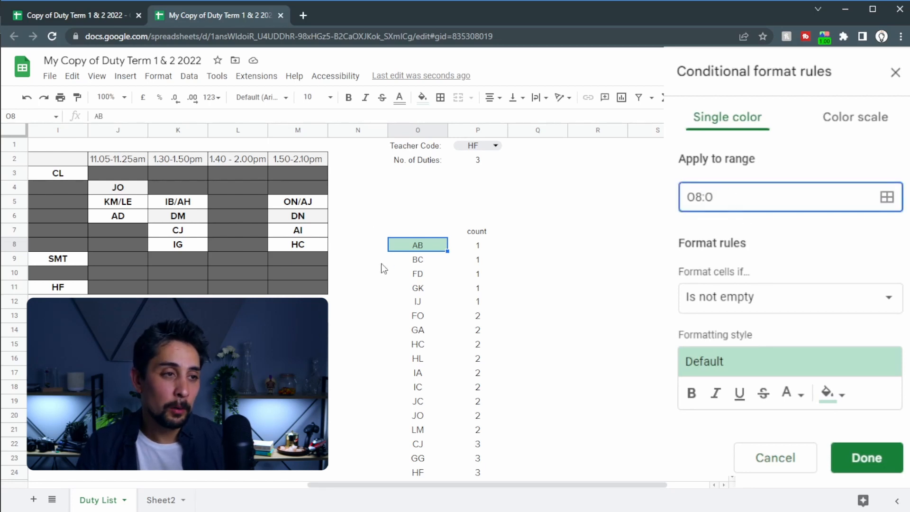
pyautogui.scroll(-10, 426, 283)
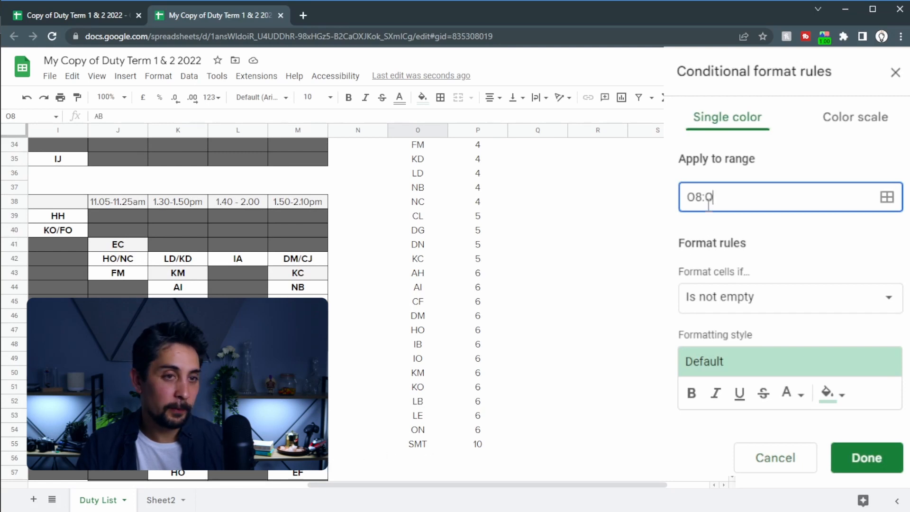
pyautogui.write('O55')
pyautogui.scroll(10, 484, 244)
# Make the rule format cells whose text contains =$P$1, using an absolute reference, and save it
pyautogui.click(732, 301)
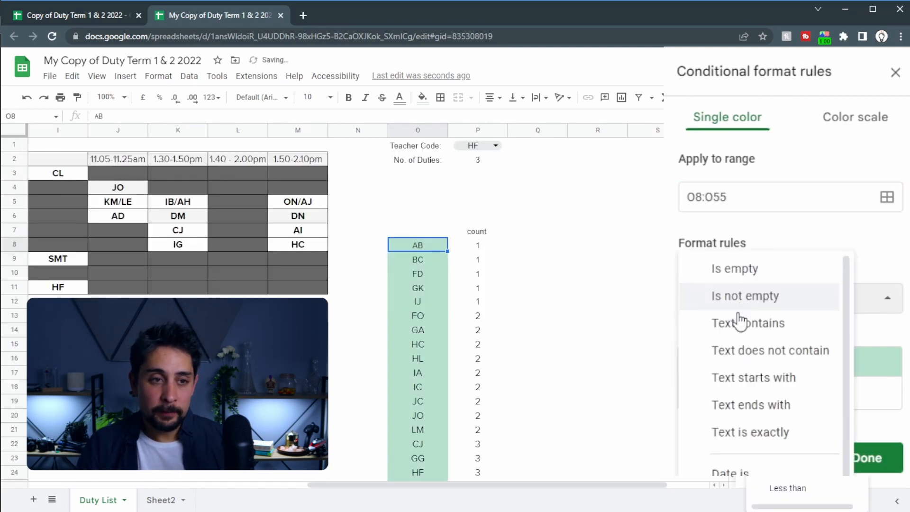
pyautogui.click(741, 322)
pyautogui.click(736, 335)
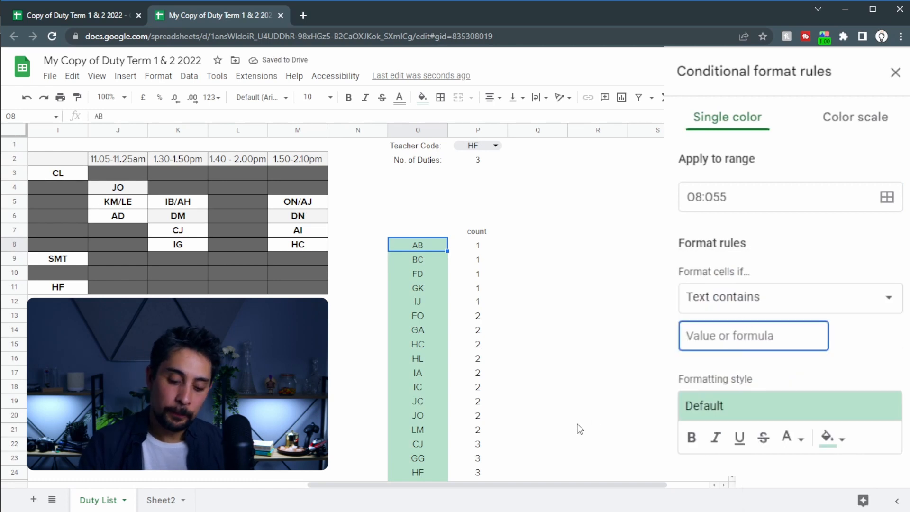
pyautogui.write('=P1')
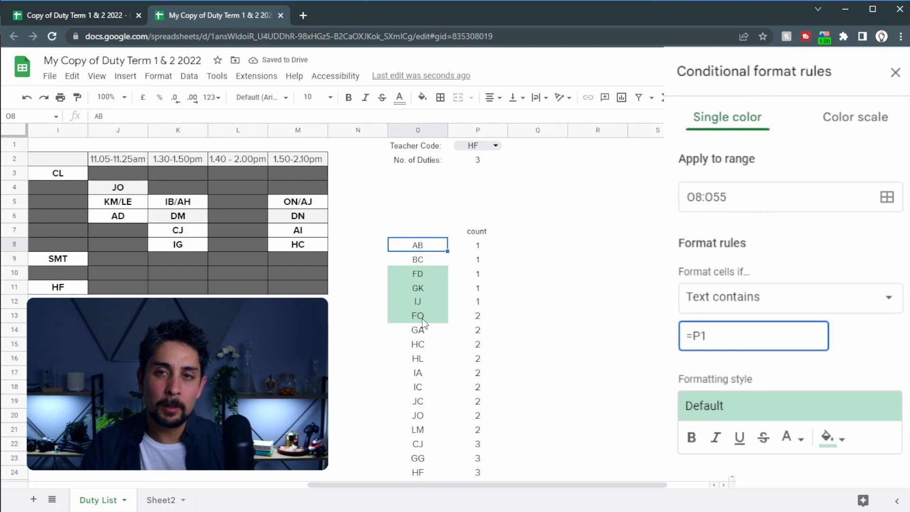
pyautogui.click(696, 335)
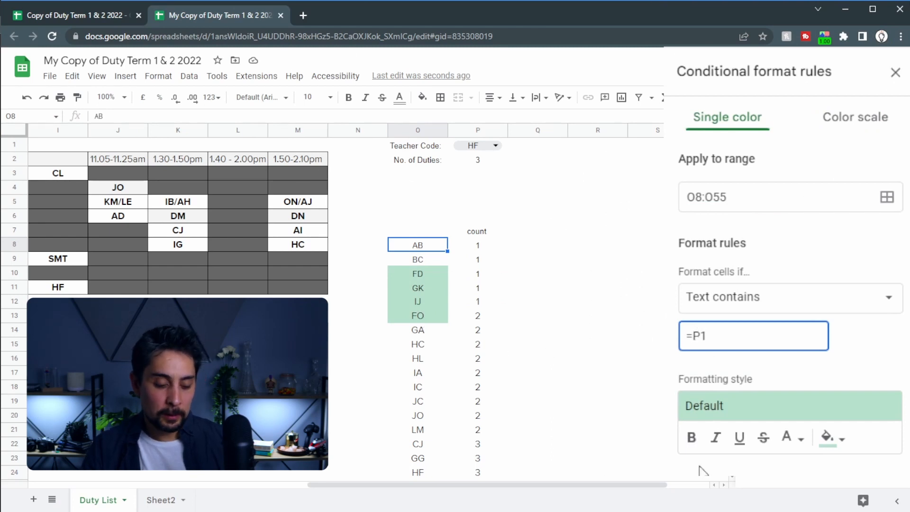
pyautogui.write('$P$')
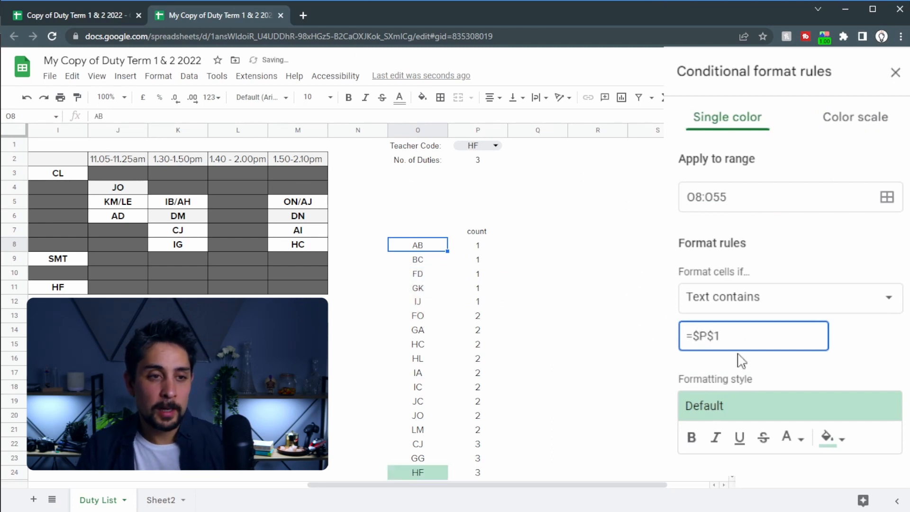
pyautogui.press('Return')
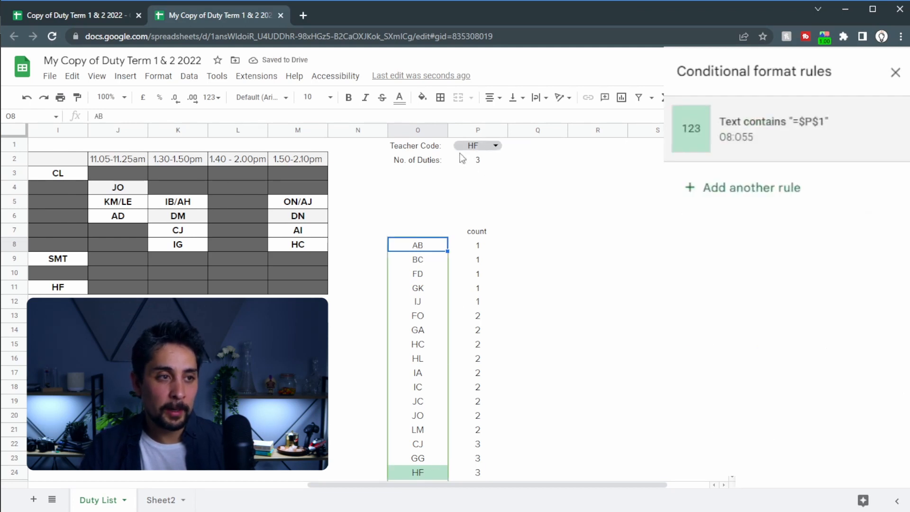
# Test the highlighting by setting the teacher code in P1 to FD, IJ and finally HC
pyautogui.click(493, 147)
pyautogui.click(478, 218)
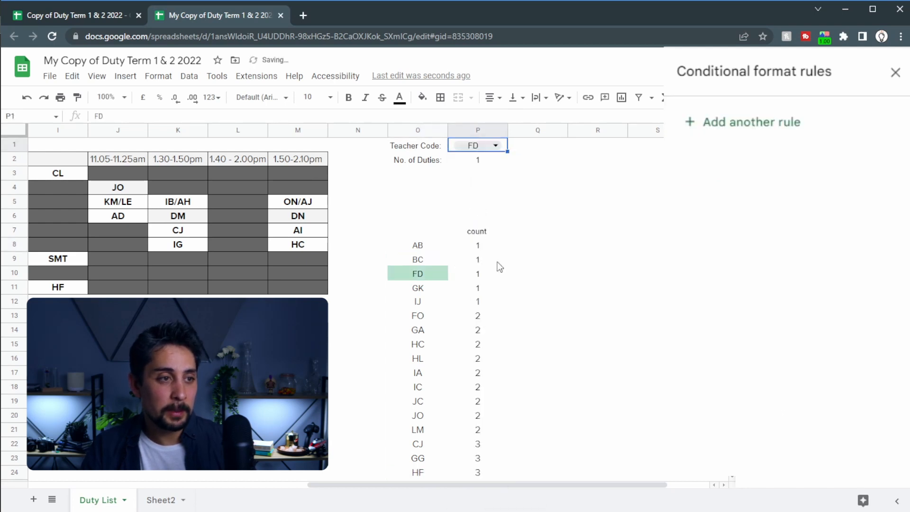
pyautogui.click(493, 145)
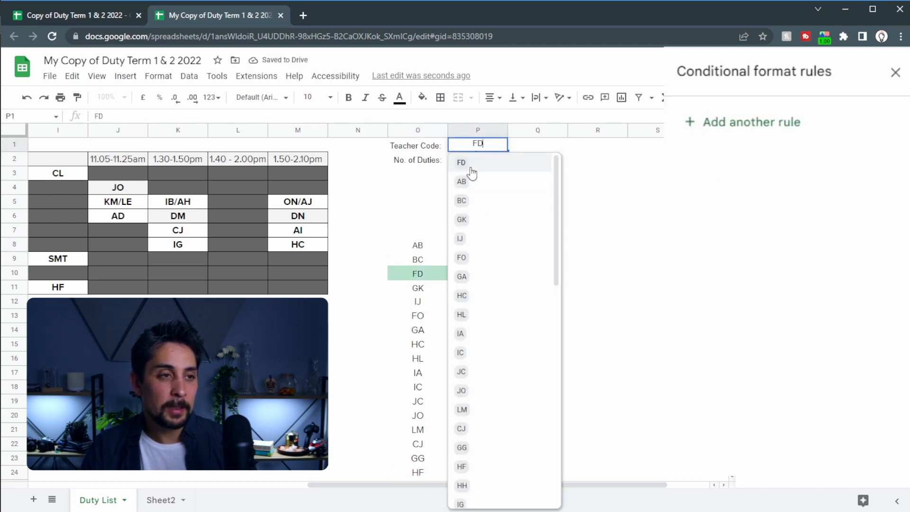
pyautogui.click(475, 246)
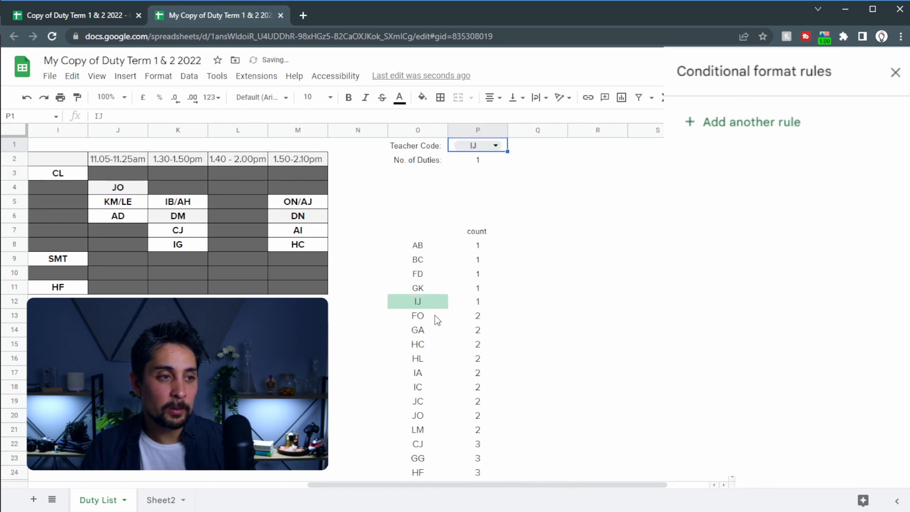
pyautogui.click(493, 146)
pyautogui.click(474, 299)
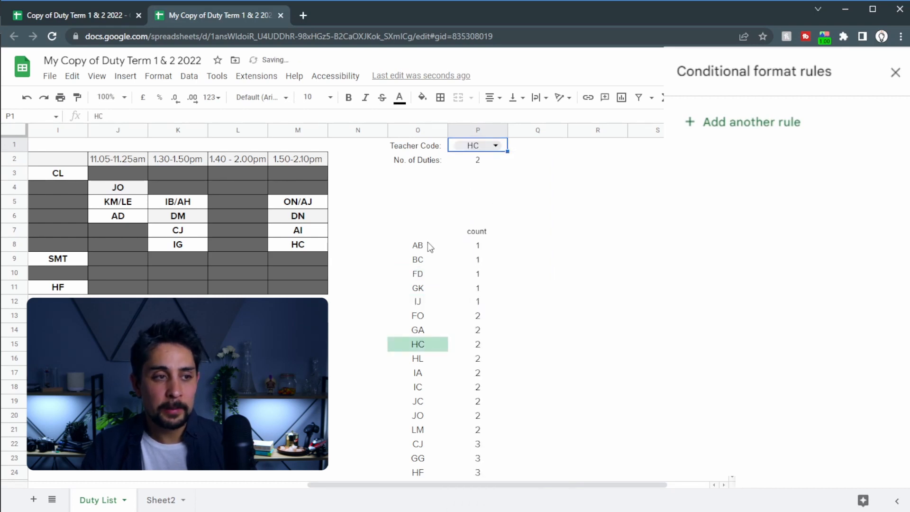
# Change the fill colour of the O8:O55 conditional formatting rule to orange and save the rule
pyautogui.click(427, 243)
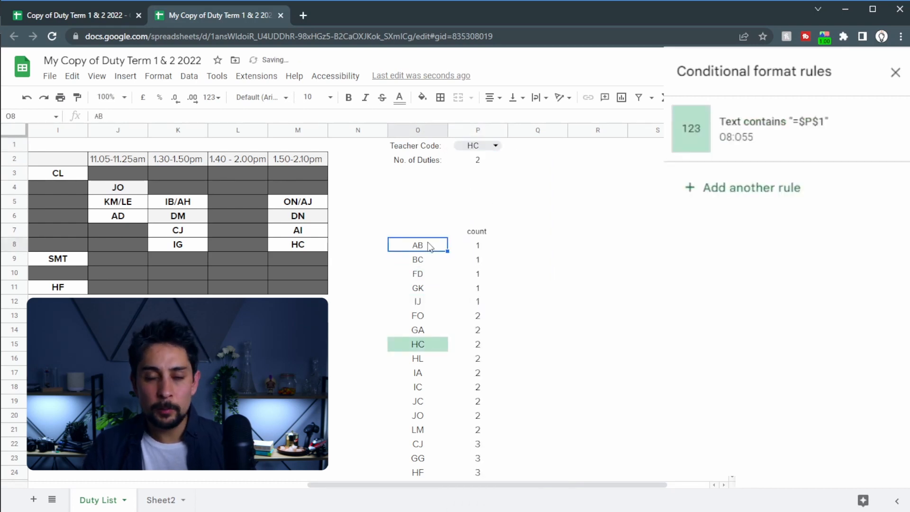
pyautogui.click(744, 163)
pyautogui.click(842, 435)
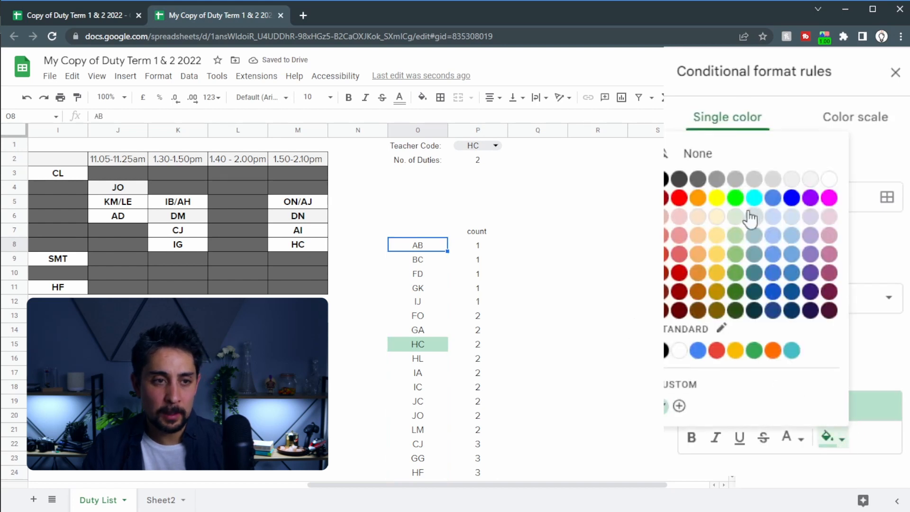
pyautogui.click(699, 199)
pyautogui.click(876, 481)
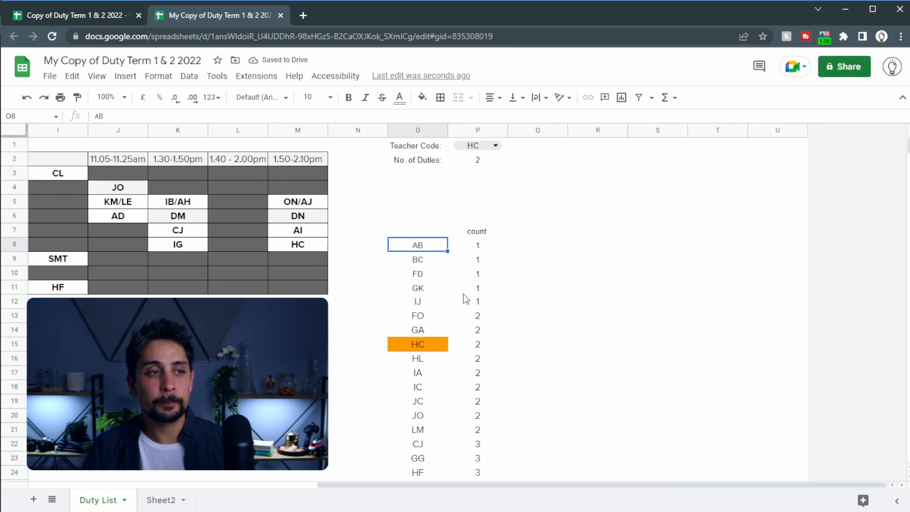
pyautogui.click(542, 284)
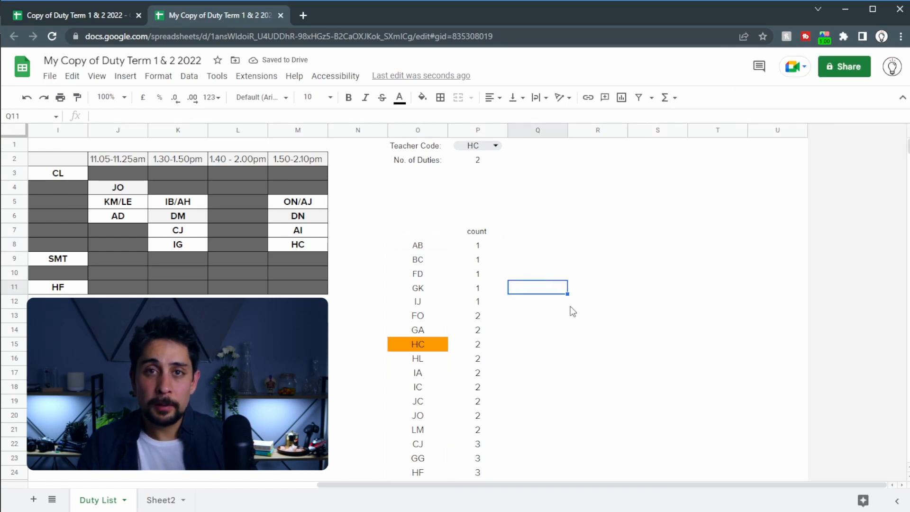
pyautogui.click(408, 345)
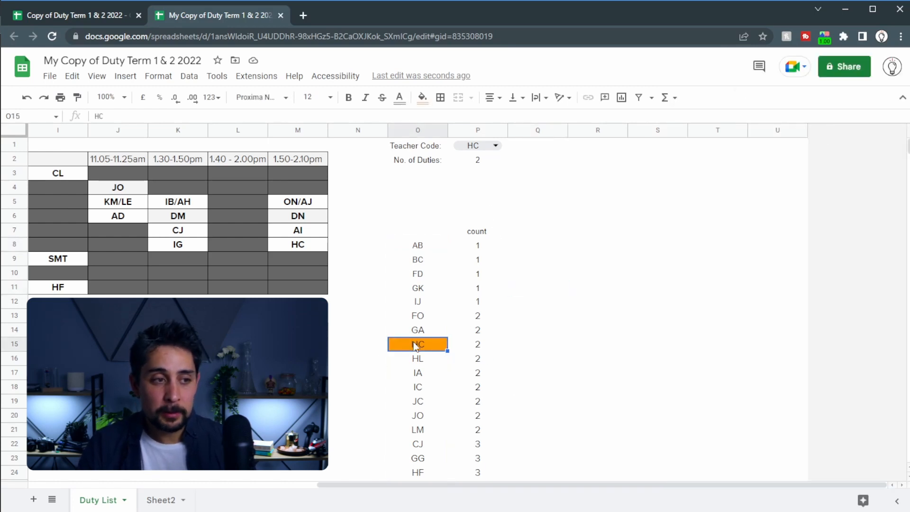
pyautogui.click(467, 349)
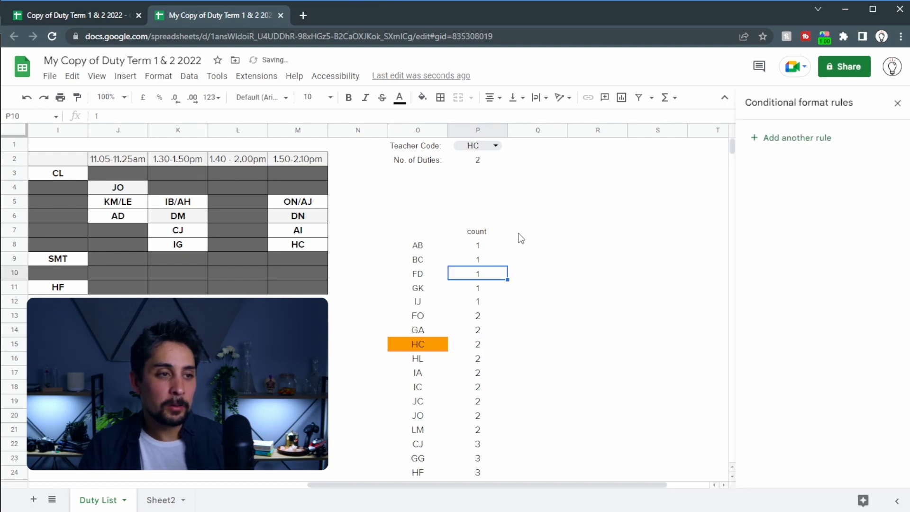
# Check cells outside the teacher code list for conditional formatting rules, and open the "Text contains" rule from cell O8
pyautogui.click(520, 232)
pyautogui.click(528, 330)
pyautogui.click(439, 199)
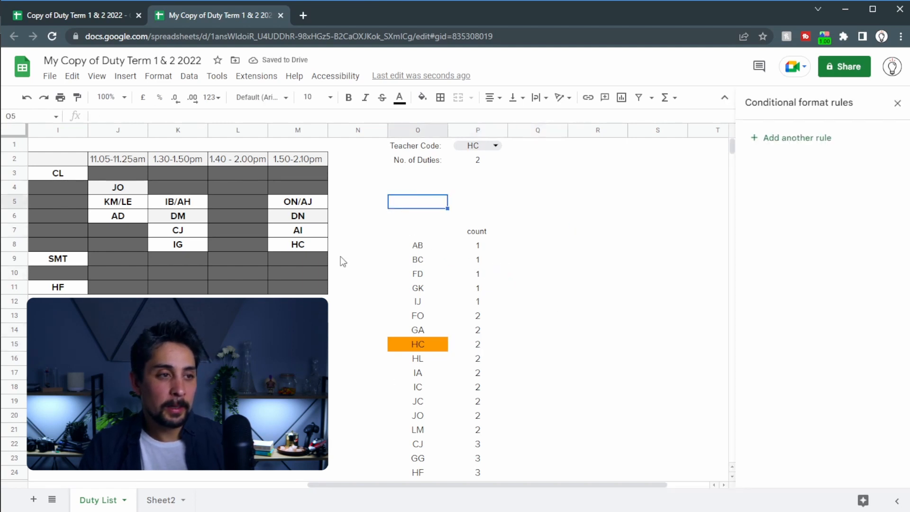
pyautogui.click(342, 261)
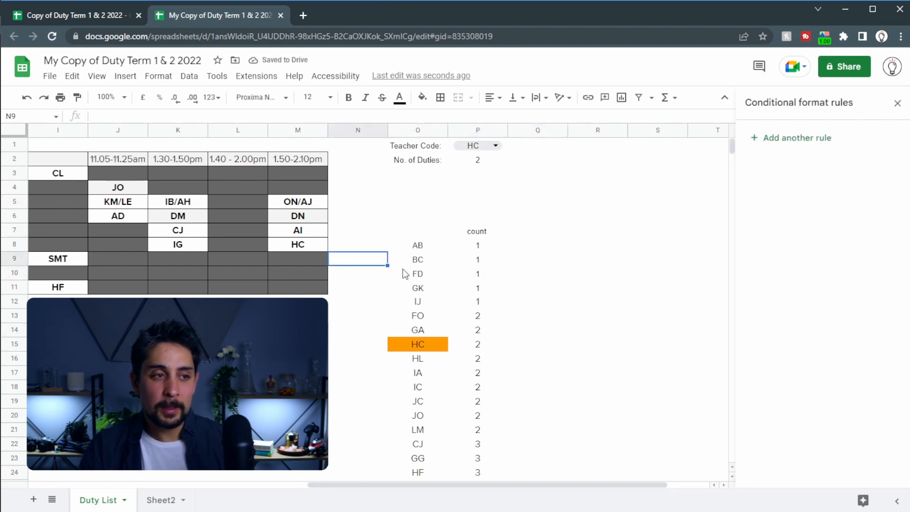
pyautogui.click(418, 246)
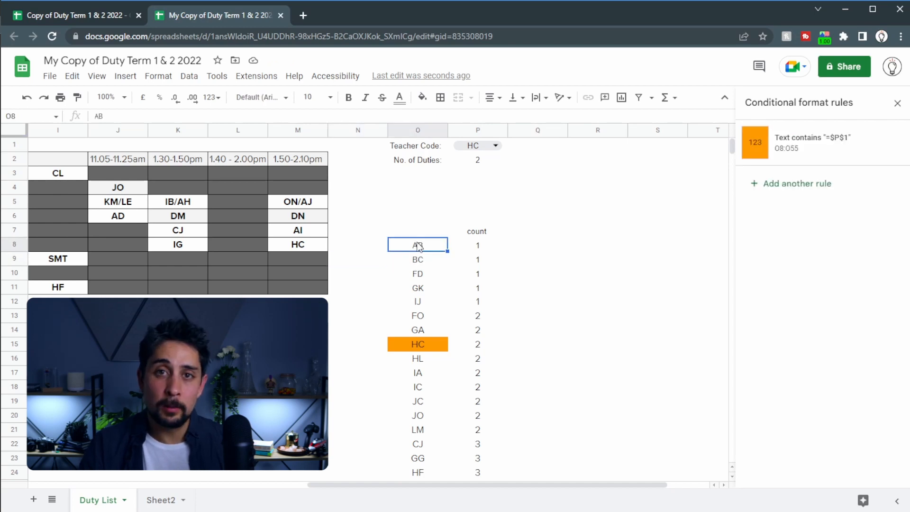
pyautogui.click(820, 148)
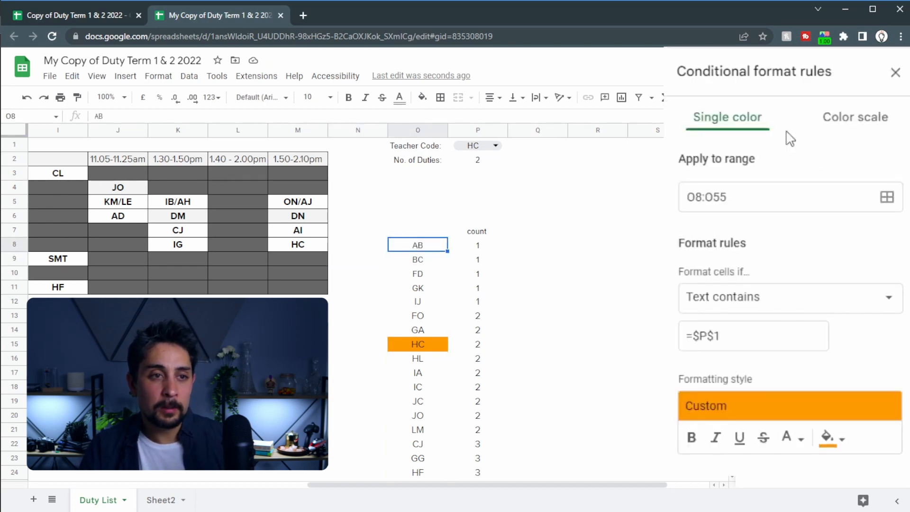
# Extend the O8:O55 highlighting rule to O8:P55 and change its condition to "Custom formula is"
pyautogui.click(716, 197)
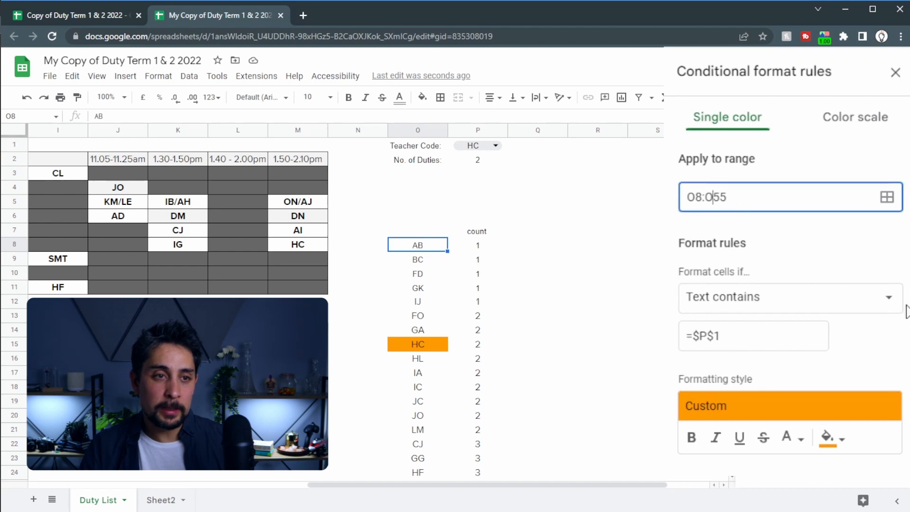
pyautogui.press('BackSpace')
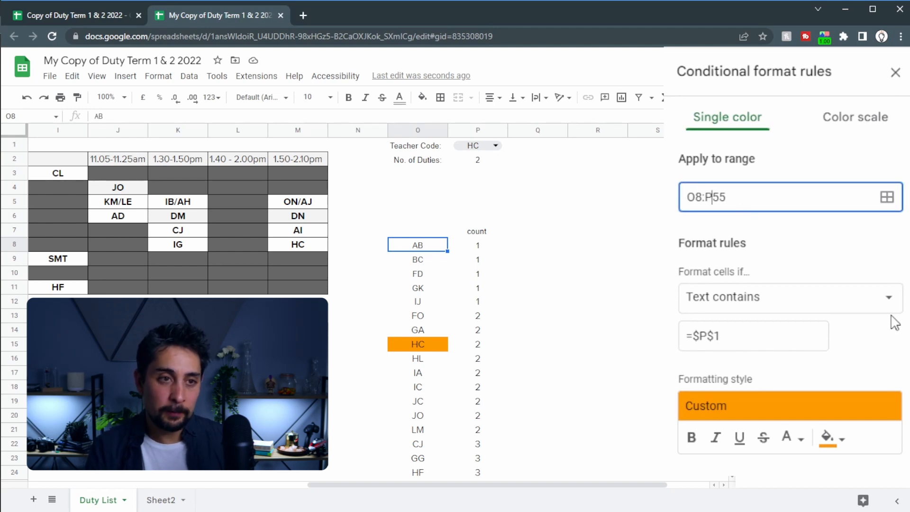
pyautogui.click(818, 242)
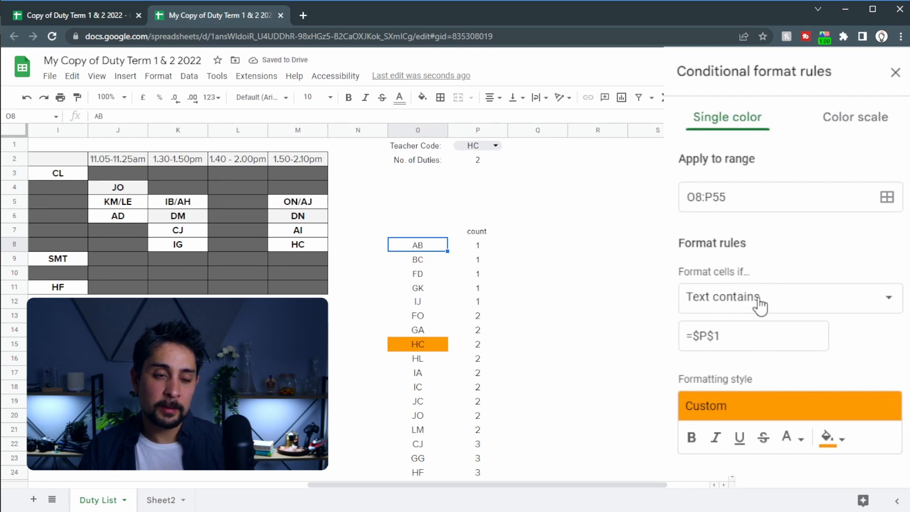
pyautogui.click(759, 303)
pyautogui.scroll(-3, 711, 323)
pyautogui.click(809, 488)
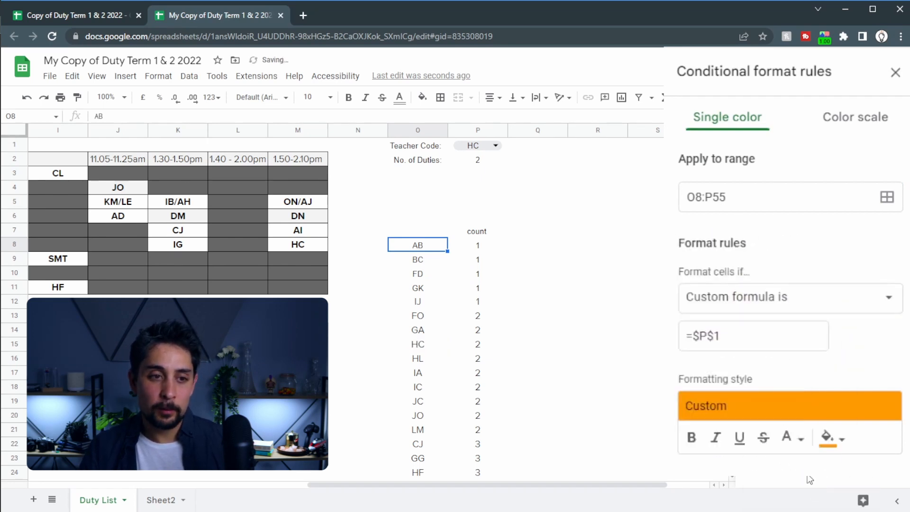
# Set the rule's custom formula to =$O8=$P$1, locking only the column of O8, and save the rule
pyautogui.click(692, 337)
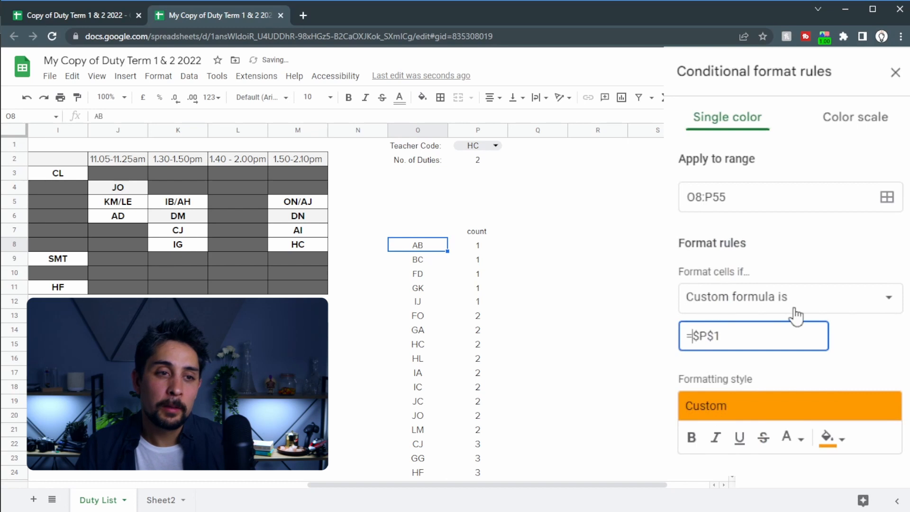
pyautogui.write('O8=')
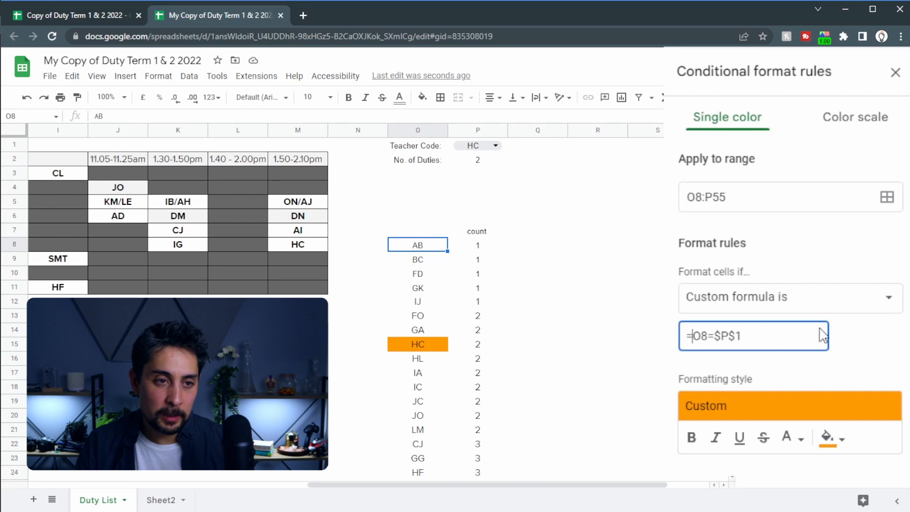
pyautogui.write('$')
pyautogui.click(844, 360)
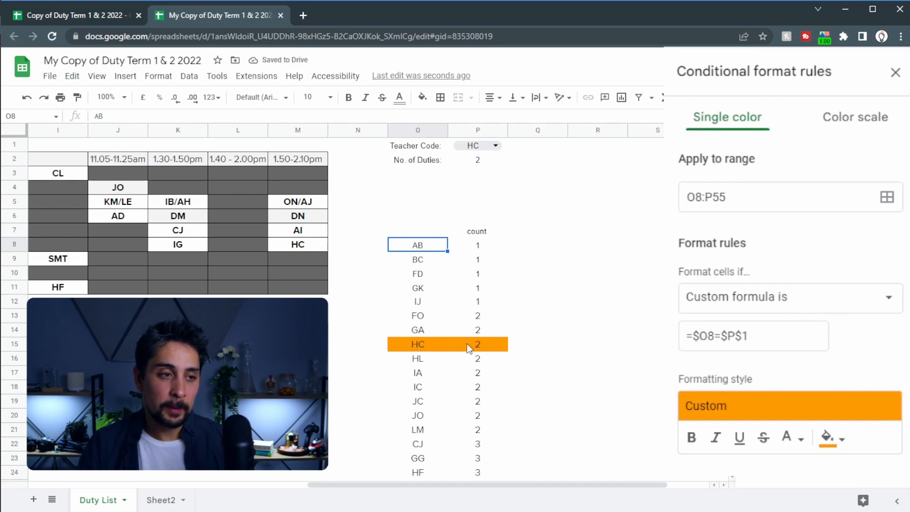
pyautogui.click(691, 469)
# Test the row highlighting by setting the teacher code in P1 to GK, LM and finally GG
pyautogui.click(480, 144)
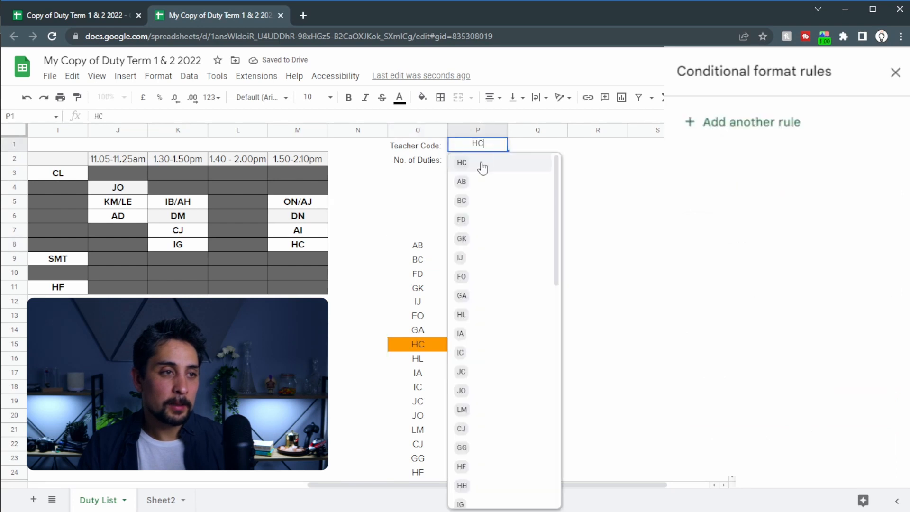
pyautogui.click(464, 238)
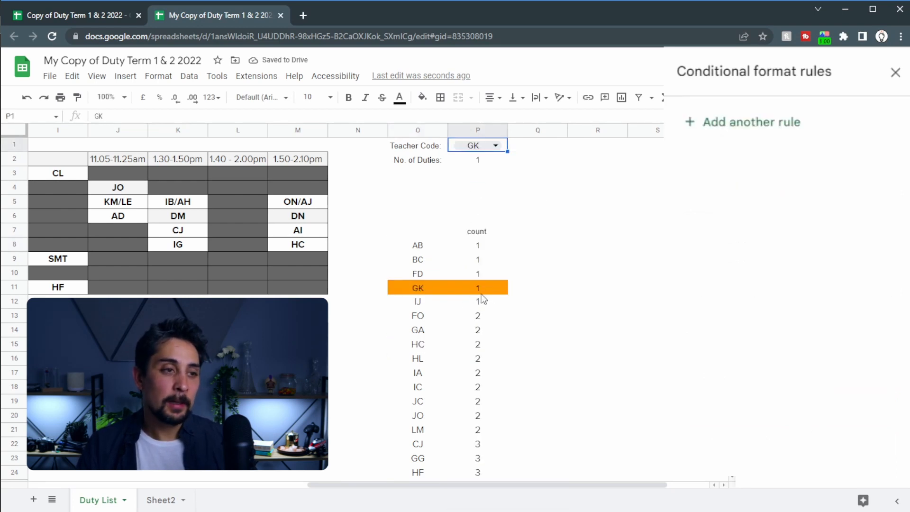
pyautogui.click(488, 144)
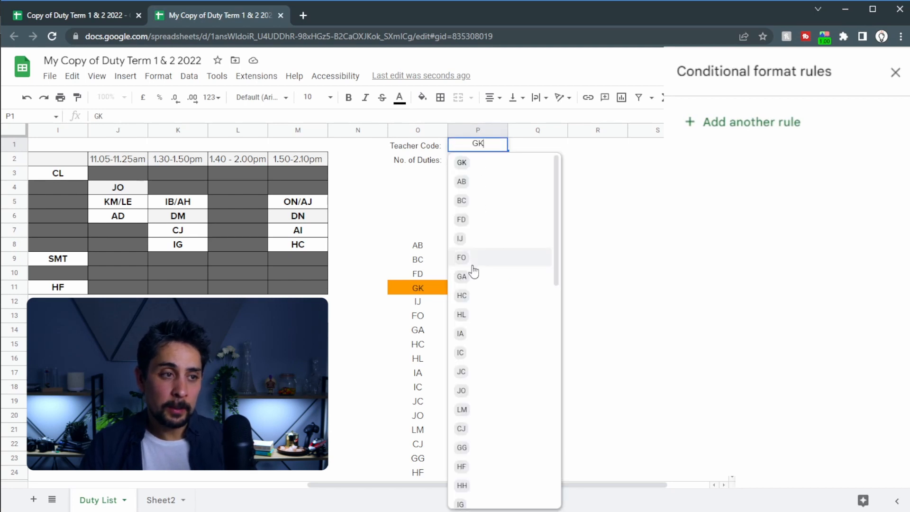
pyautogui.click(475, 414)
pyautogui.scroll(-1, 514, 242)
pyautogui.scroll(1, 451, 327)
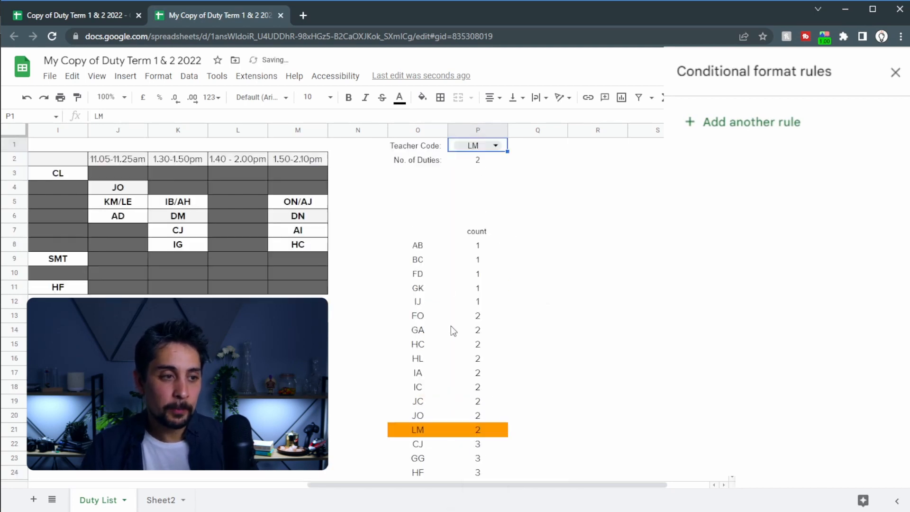
pyautogui.click(492, 140)
pyautogui.click(492, 447)
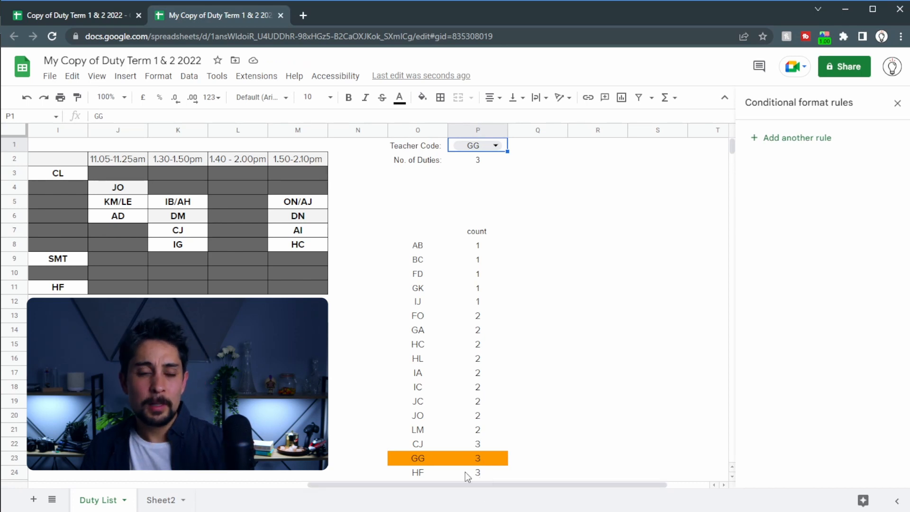
# Start a new conditional formatting rule from cell B3 of the Monday 1 timetable and apply it to B3:M60
pyautogui.moveTo(477, 482); pyautogui.dragTo(427, 355)
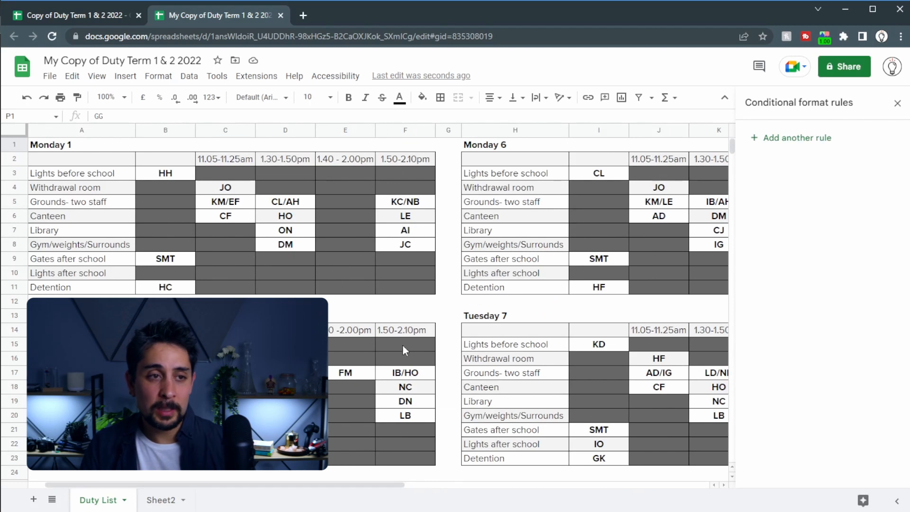
pyautogui.click(897, 103)
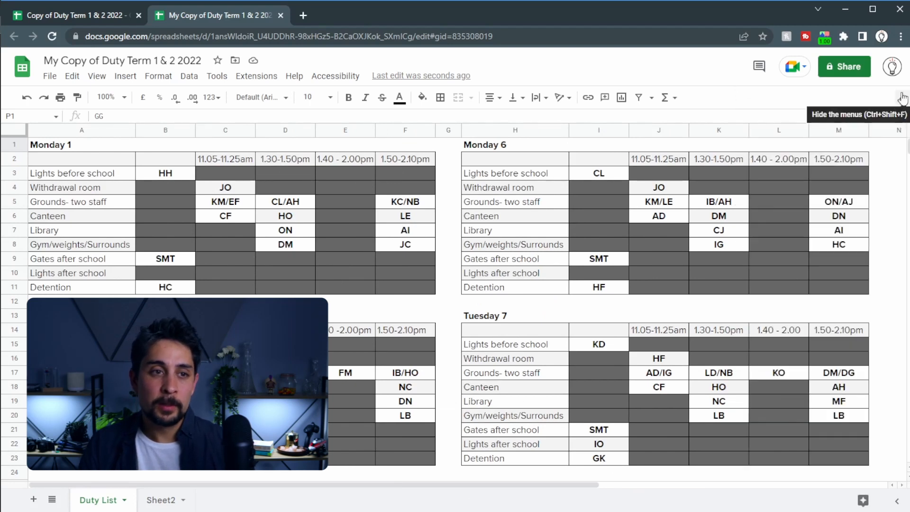
pyautogui.click(163, 172)
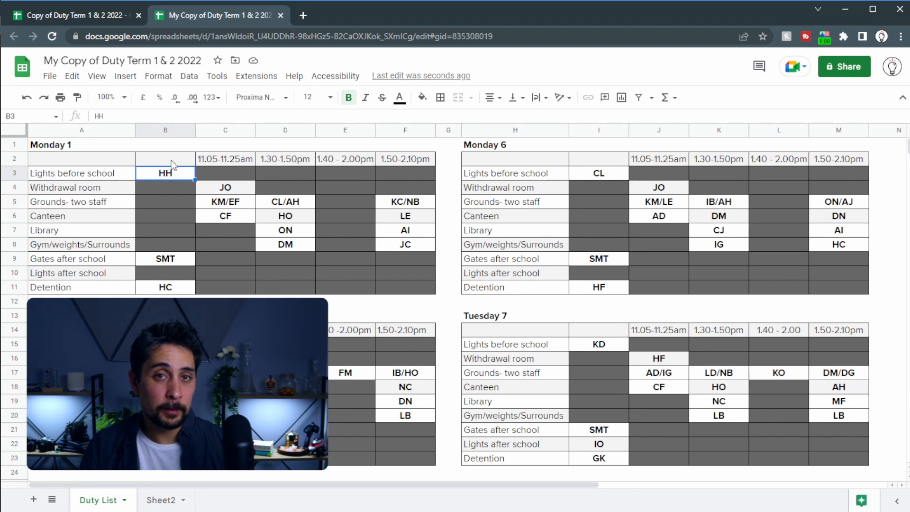
pyautogui.click(157, 83)
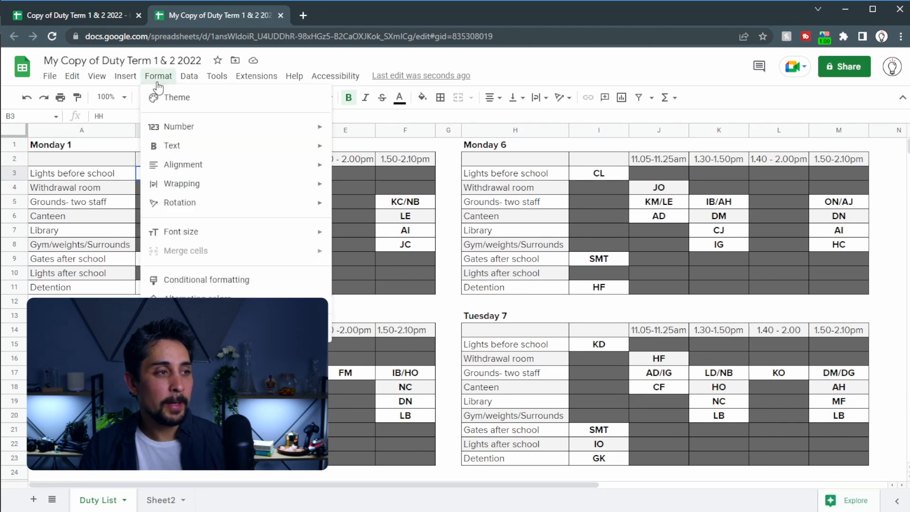
pyautogui.click(168, 275)
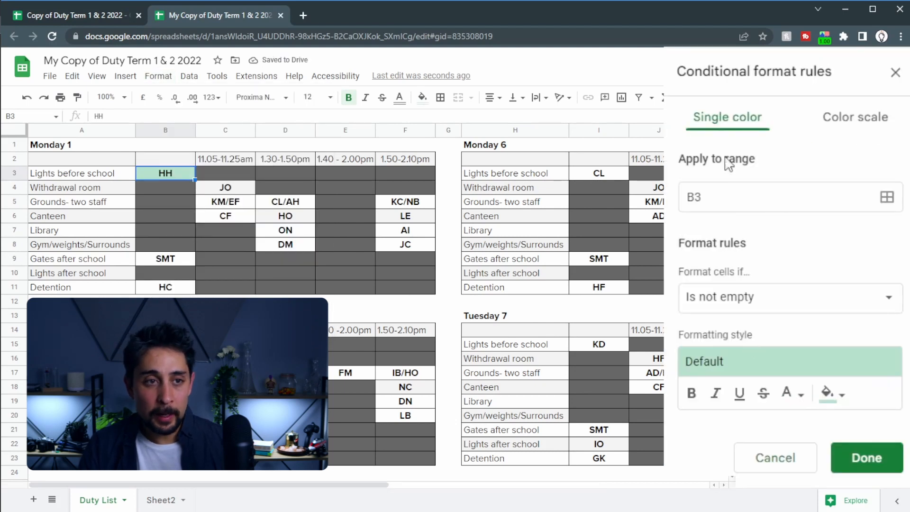
pyautogui.click(732, 193)
pyautogui.write(':')
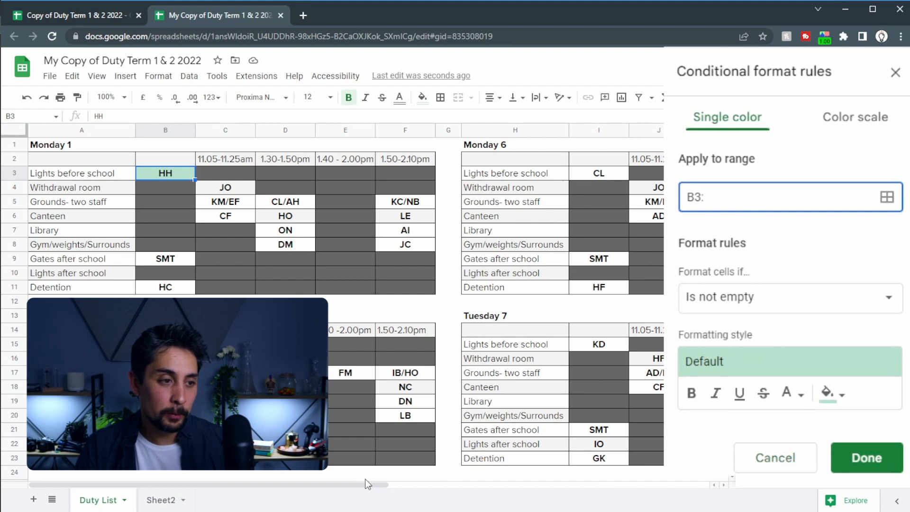
pyautogui.moveTo(360, 484); pyautogui.dragTo(545, 231)
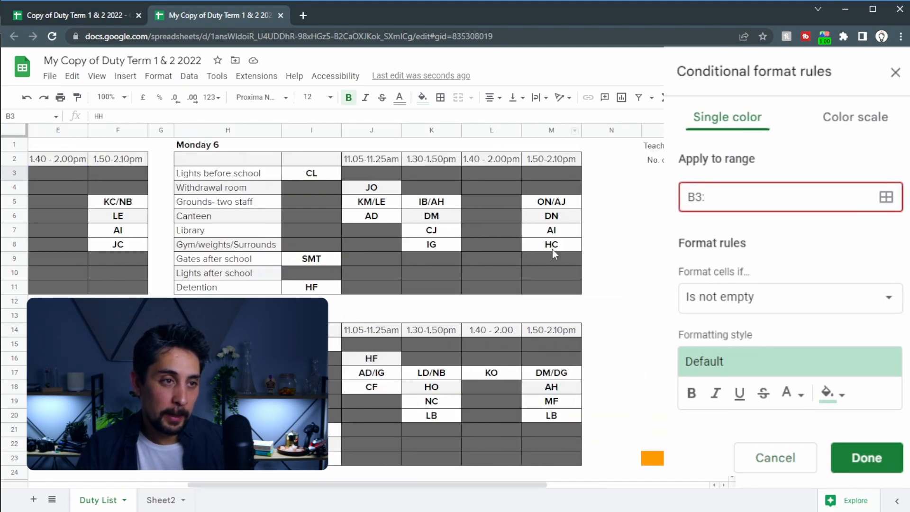
pyautogui.scroll(-10, 554, 255)
pyautogui.click(754, 198)
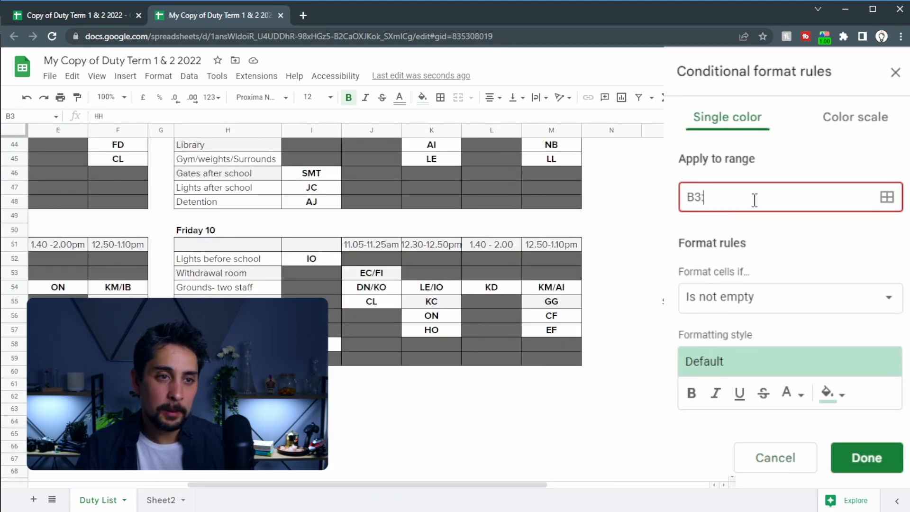
pyautogui.write('M60')
# Make the B3:M60 rule format cells whose text contains =$P$1 with an orange fill, and save it
pyautogui.click(820, 298)
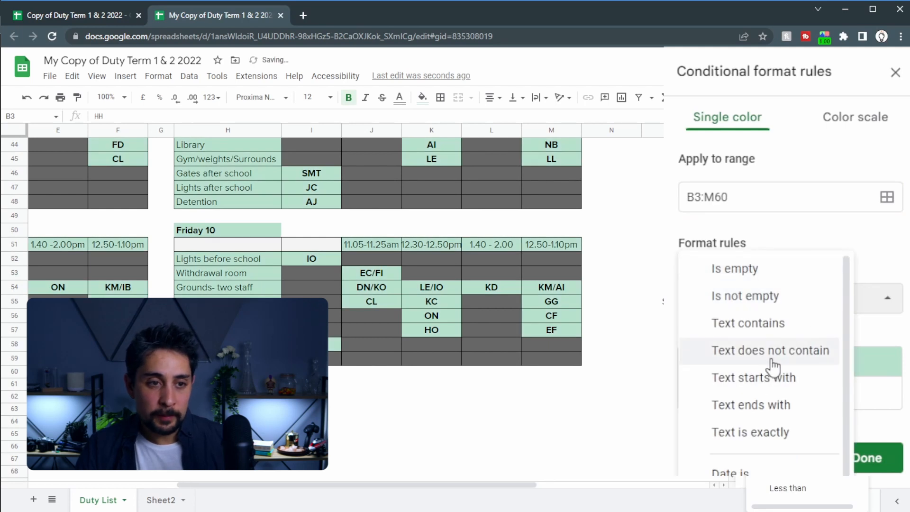
pyautogui.click(773, 326)
pyautogui.write('=')
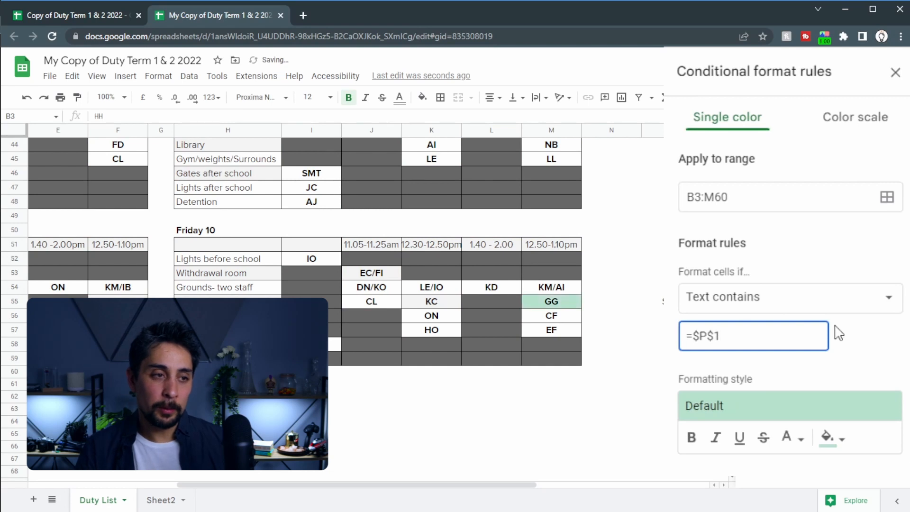
pyautogui.click(834, 438)
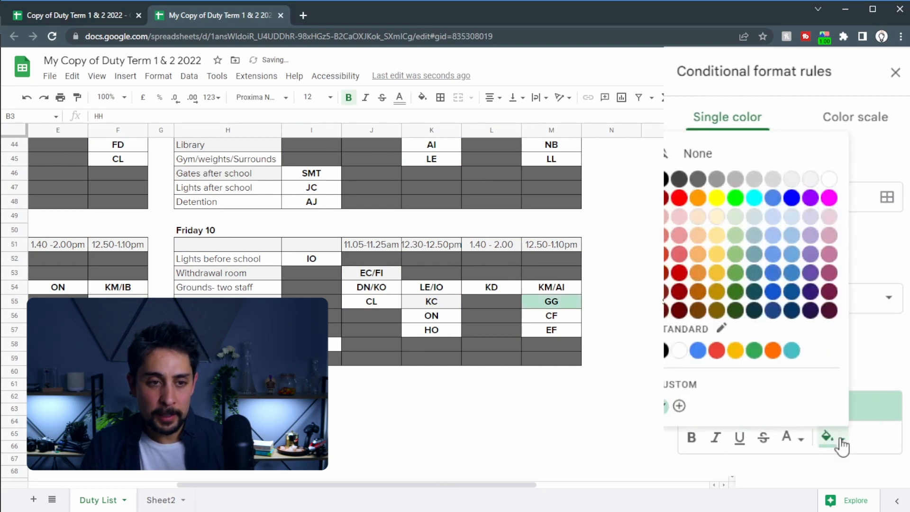
pyautogui.click(706, 199)
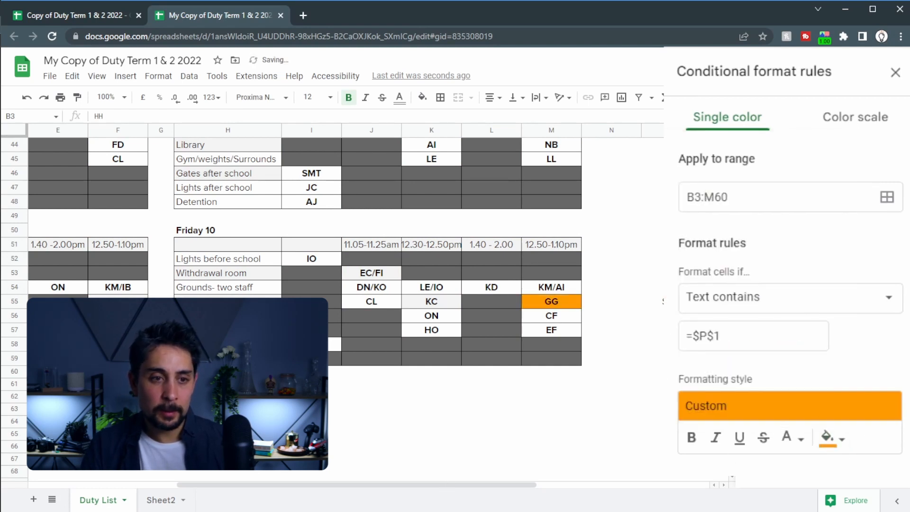
pyautogui.click(631, 343)
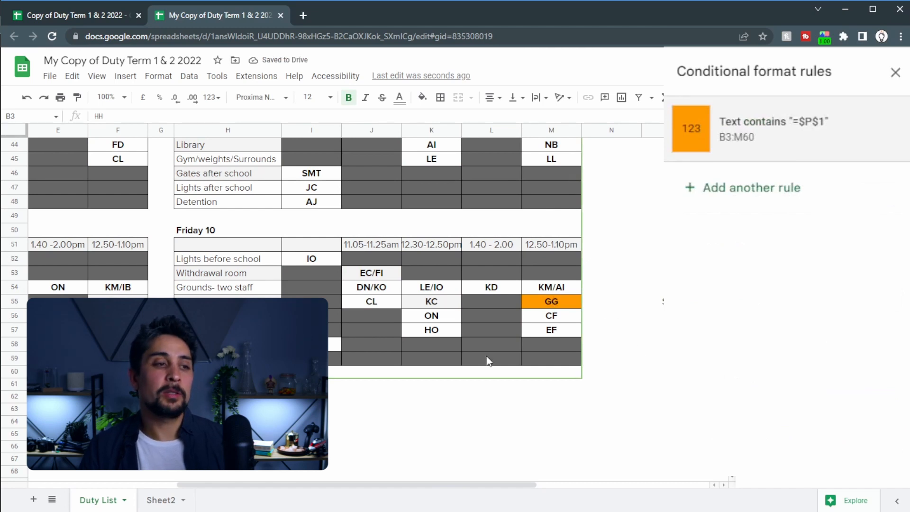
# Look over the GG highlights in the timetables, and set the teacher code in P1 to AI
pyautogui.scroll(15, 488, 361)
pyautogui.scroll(-6, 498, 375)
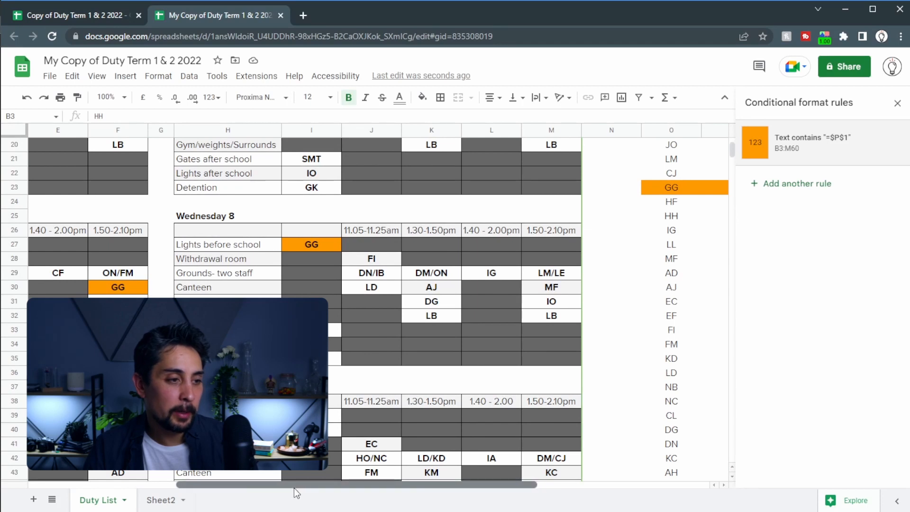
pyautogui.moveTo(294, 486); pyautogui.dragTo(333, 483)
pyautogui.scroll(6, 417, 351)
pyautogui.click(673, 145)
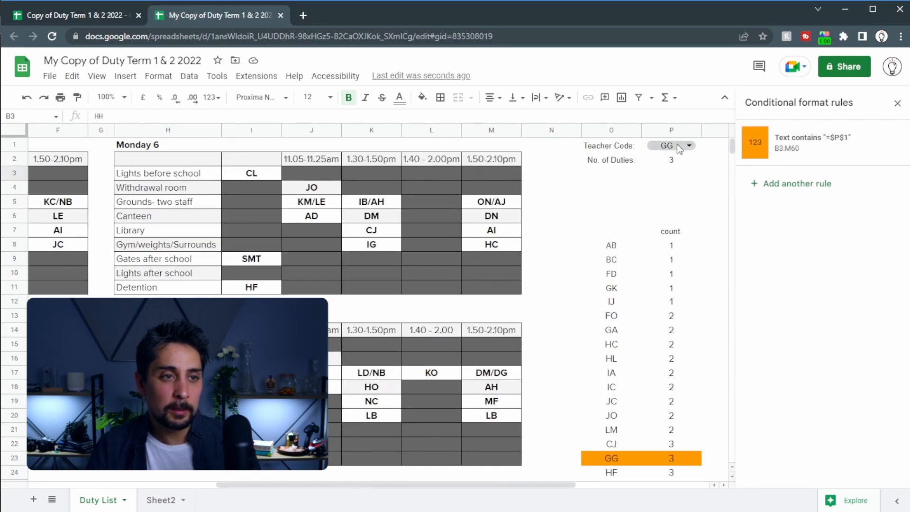
pyautogui.click(688, 146)
pyautogui.scroll(-5, 673, 350)
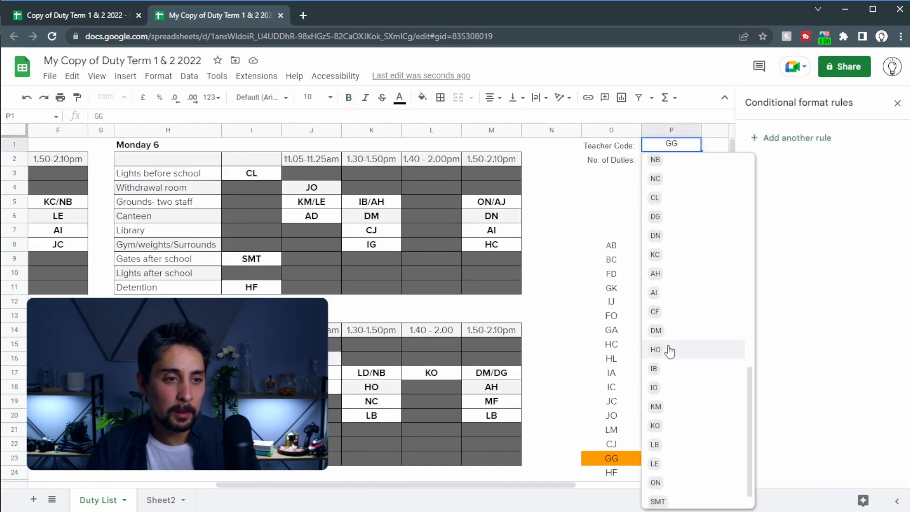
pyautogui.click(654, 295)
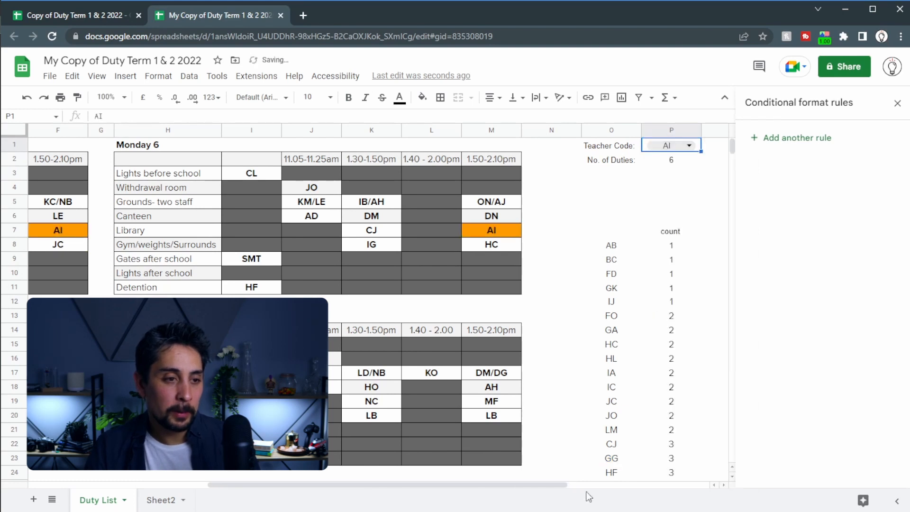
# Compare the number of duties in O2:P2 with the AI row in the teacher code list
pyautogui.moveTo(682, 159); pyautogui.dragTo(611, 159)
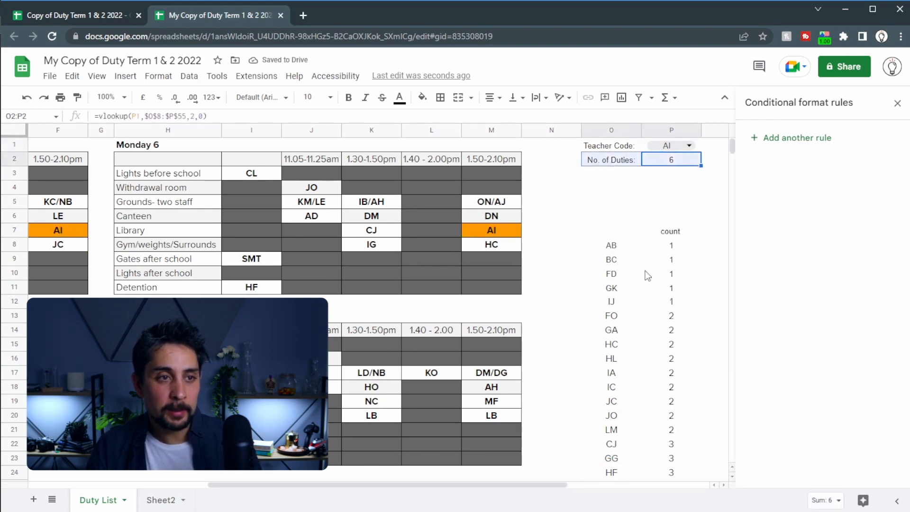
pyautogui.scroll(-9, 644, 303)
pyautogui.moveTo(610, 391); pyautogui.dragTo(684, 396)
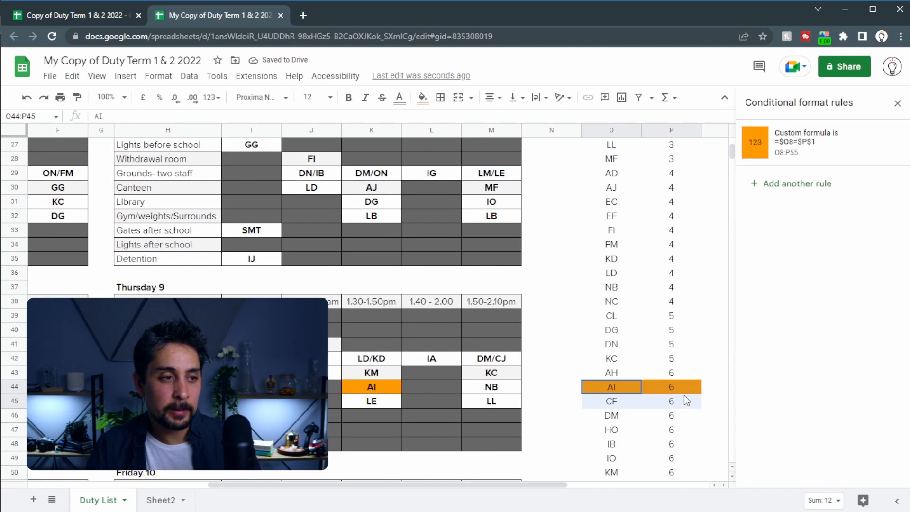
pyautogui.scroll(-2, 387, 472)
# Close the conditional formatting rules and check the highlighted AI duties across the timetables from Monday 1 to Friday 10
pyautogui.moveTo(376, 484); pyautogui.dragTo(195, 490)
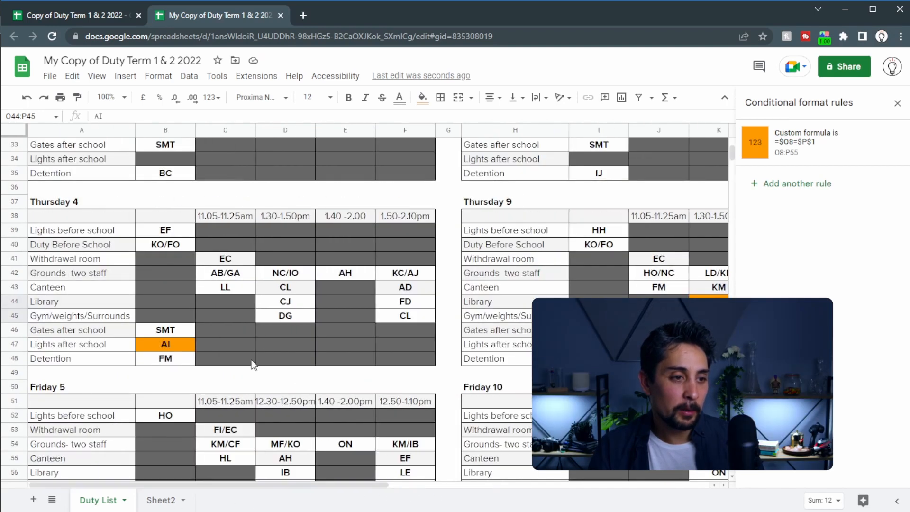
pyautogui.scroll(8, 252, 365)
pyautogui.click(897, 103)
pyautogui.scroll(3, 704, 159)
pyautogui.click(405, 230)
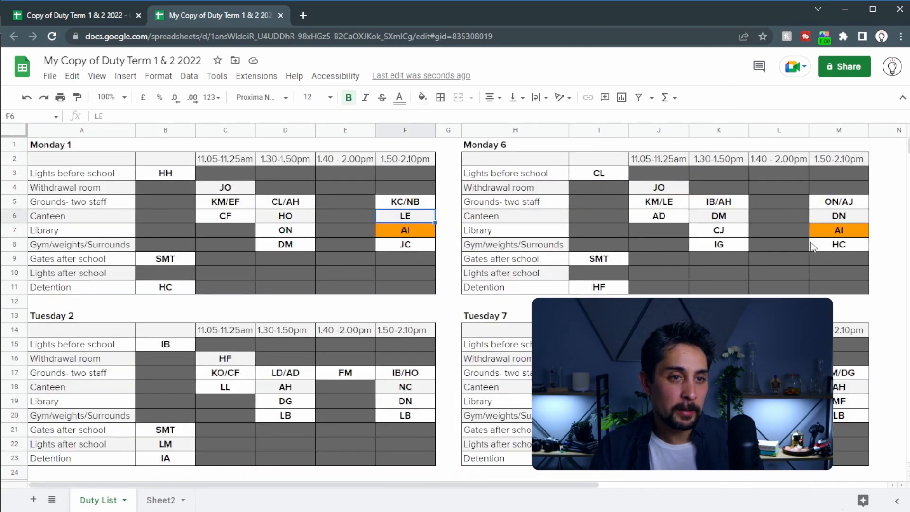
pyautogui.keyDown('ctrl'); pyautogui.click(839, 230); pyautogui.keyUp('ctrl')
pyautogui.scroll(-6, 460, 287)
pyautogui.click(265, 291)
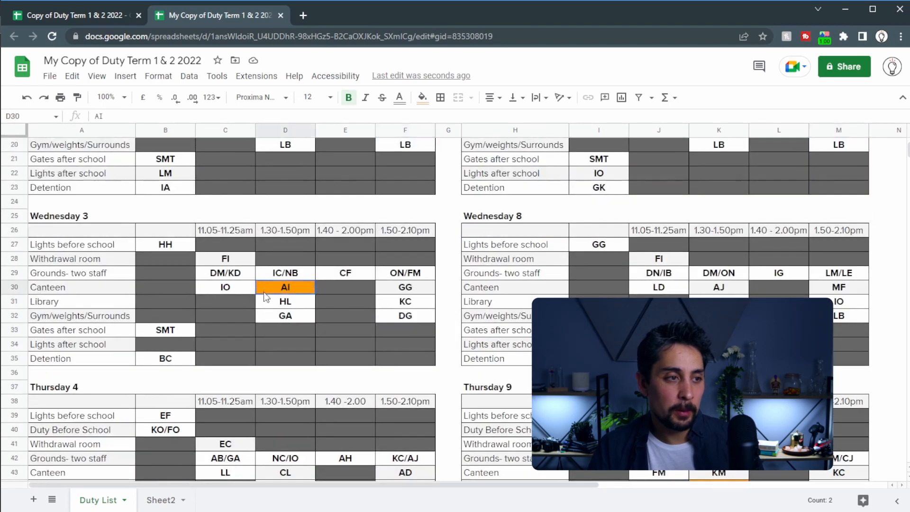
pyautogui.scroll(-5, 266, 293)
pyautogui.click(734, 258)
pyautogui.click(849, 401)
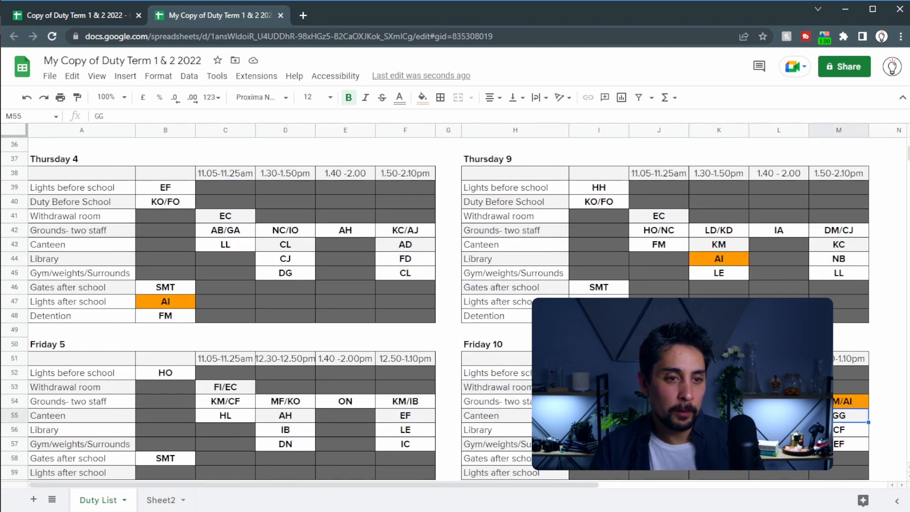
# Check the highlighted AI duties in B47 of Thursday 4 and M54 of Friday 10
pyautogui.click(176, 301)
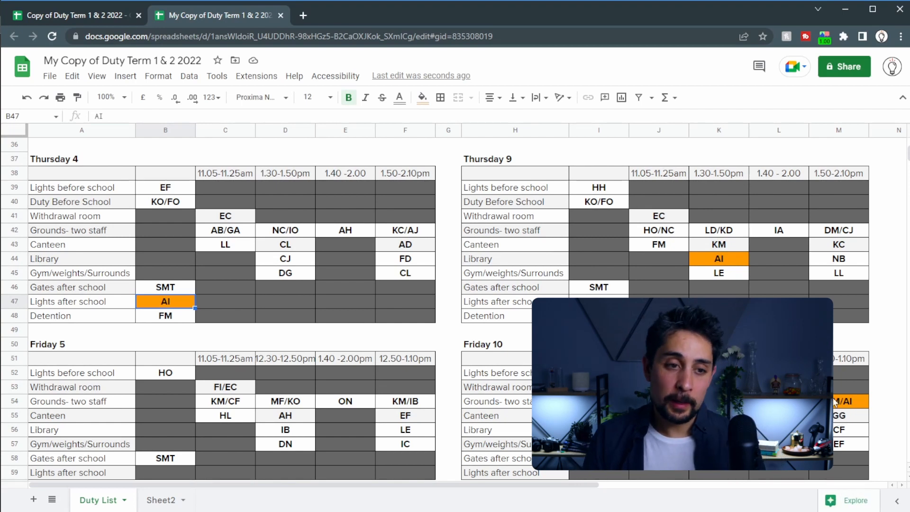
pyautogui.click(841, 402)
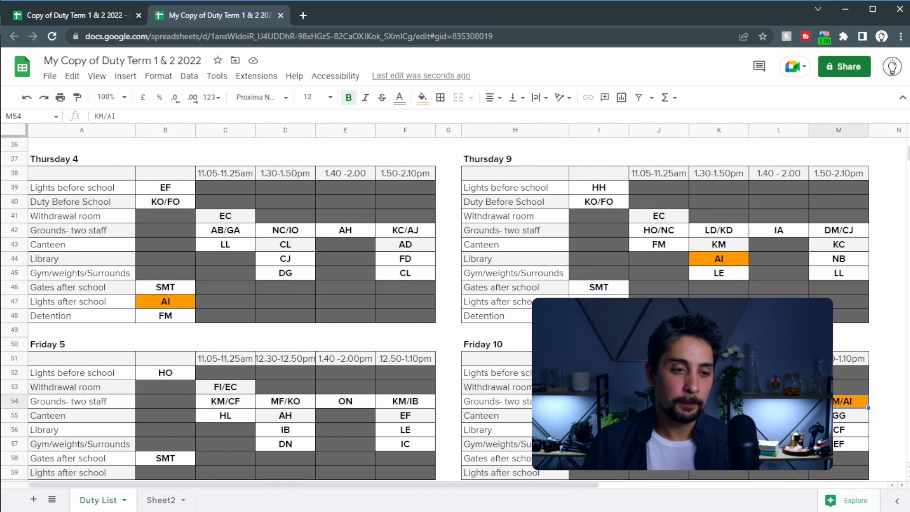
pyautogui.hotkey('ctrl', 'Home')
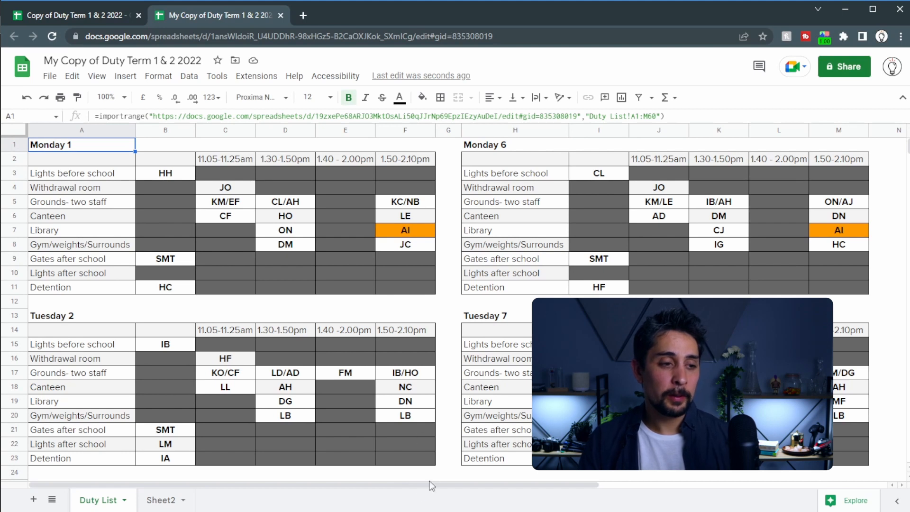
# Review the teacher codes and duty counts listed from O8 beside the timetables
pyautogui.moveTo(431, 485); pyautogui.dragTo(720, 485)
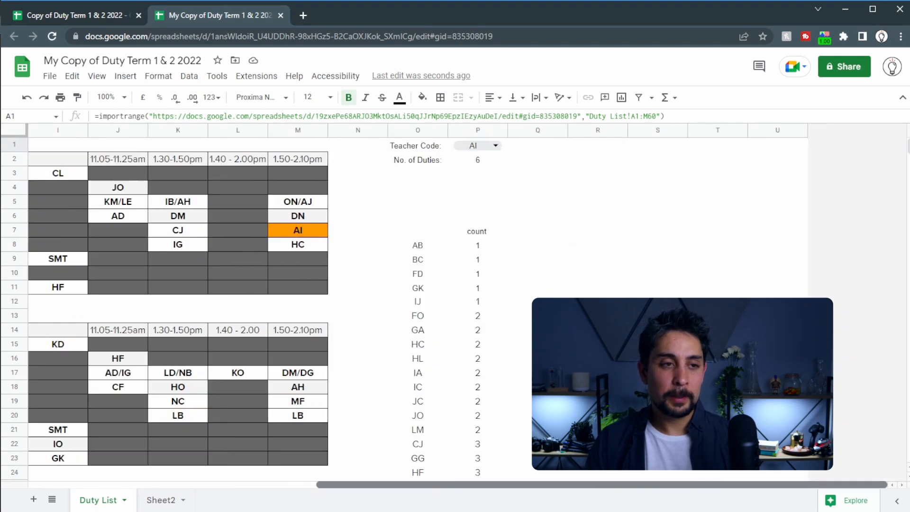
pyautogui.moveTo(404, 241); pyautogui.dragTo(494, 411)
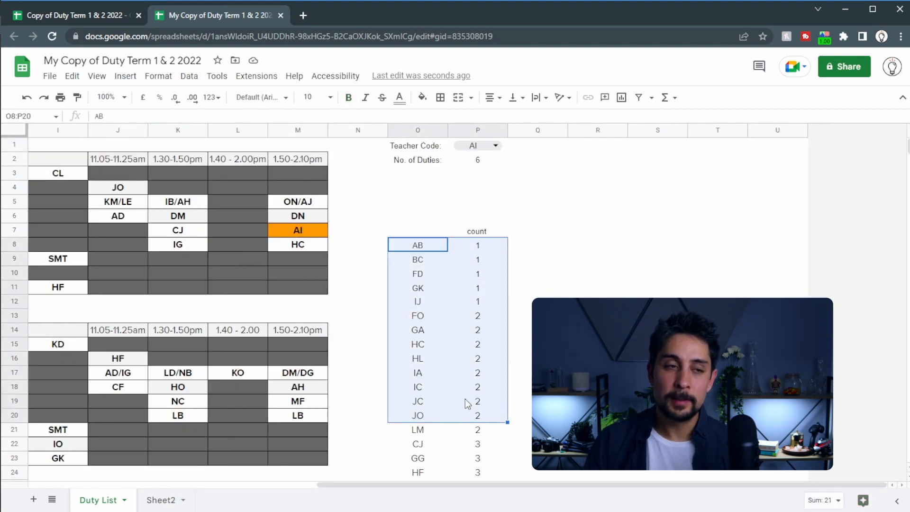
pyautogui.click(455, 330)
pyautogui.moveTo(425, 244); pyautogui.dragTo(473, 371)
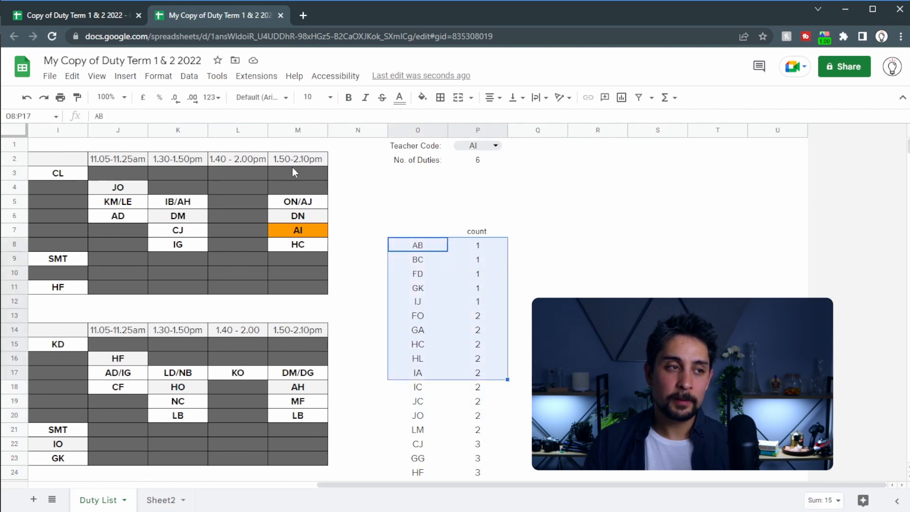
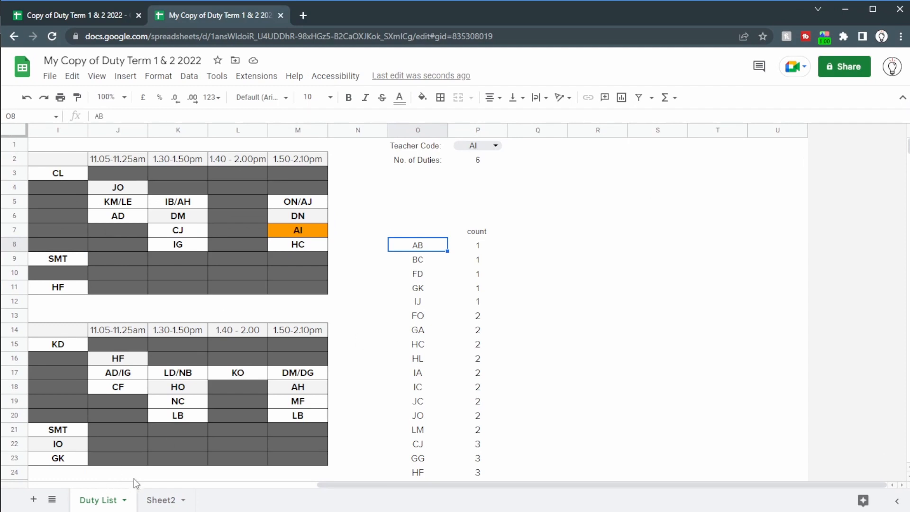
# Look over the staff codes in column A of Sheet2
pyautogui.click(165, 496)
pyautogui.scroll(-12, 59, 228)
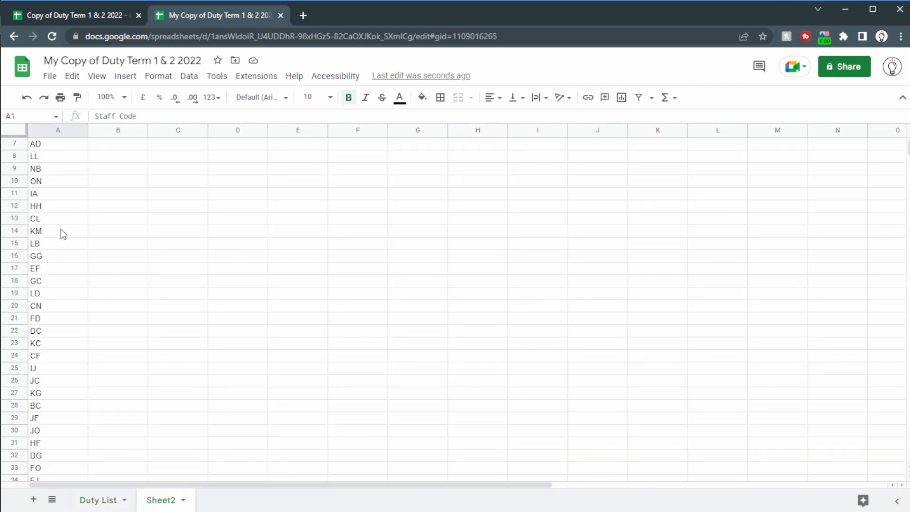
pyautogui.scroll(12, 65, 351)
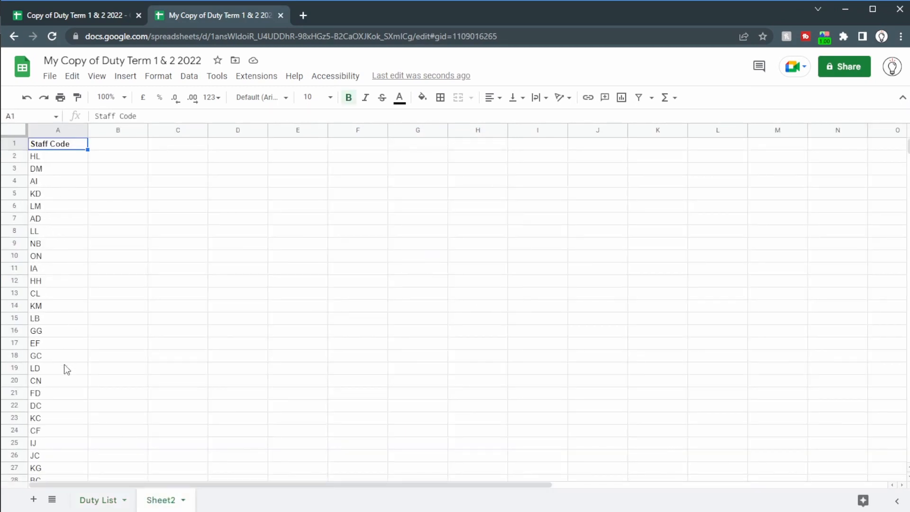
pyautogui.click(50, 153)
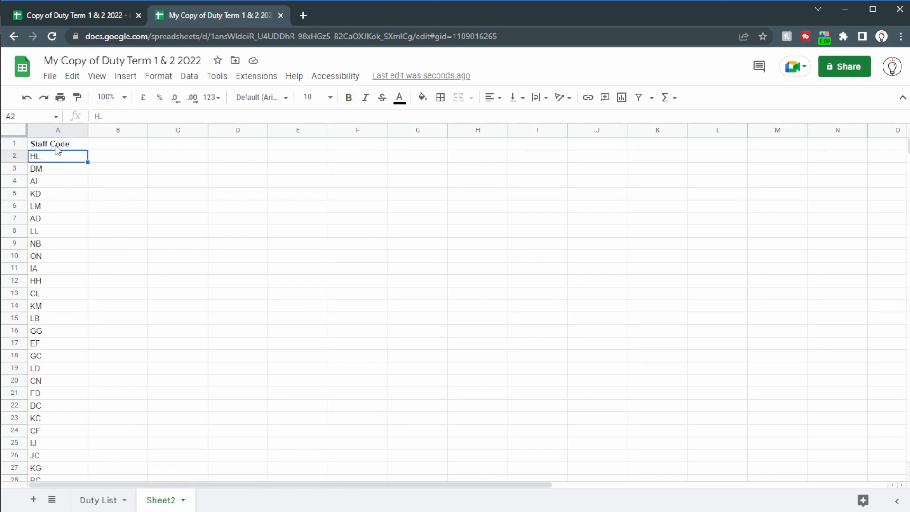
# Move the duty-count query formula from O7 on Duty List to C1 on Sheet2
pyautogui.click(191, 147)
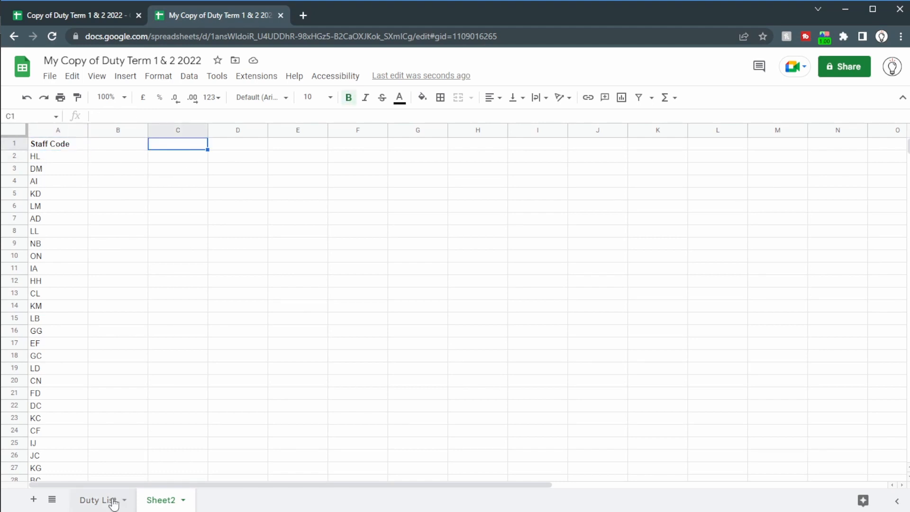
pyautogui.click(98, 500)
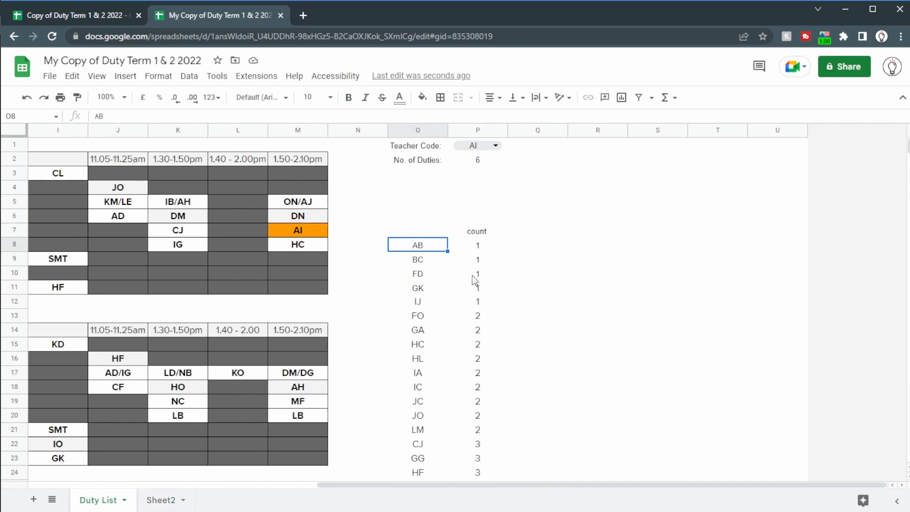
pyautogui.click(427, 231)
pyautogui.hotkey('ctrl', 'x')
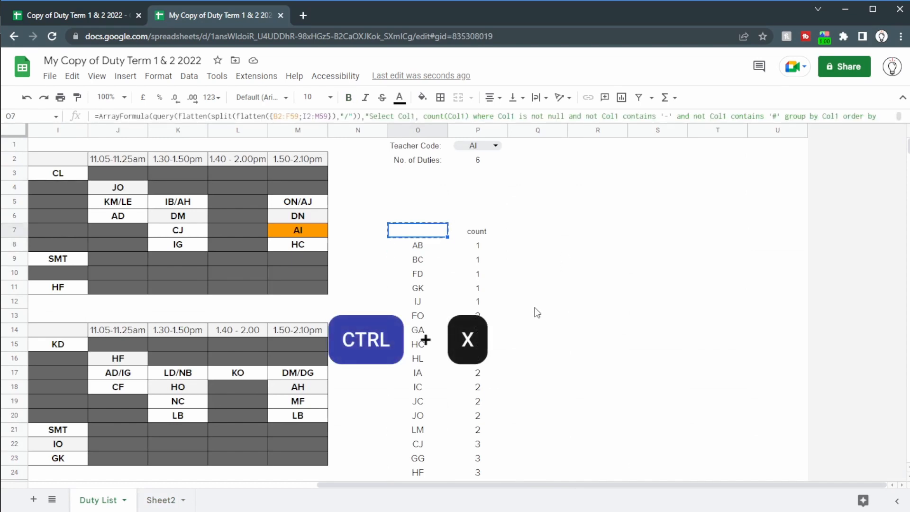
pyautogui.click(163, 499)
pyautogui.hotkey('ctrl', 'v')
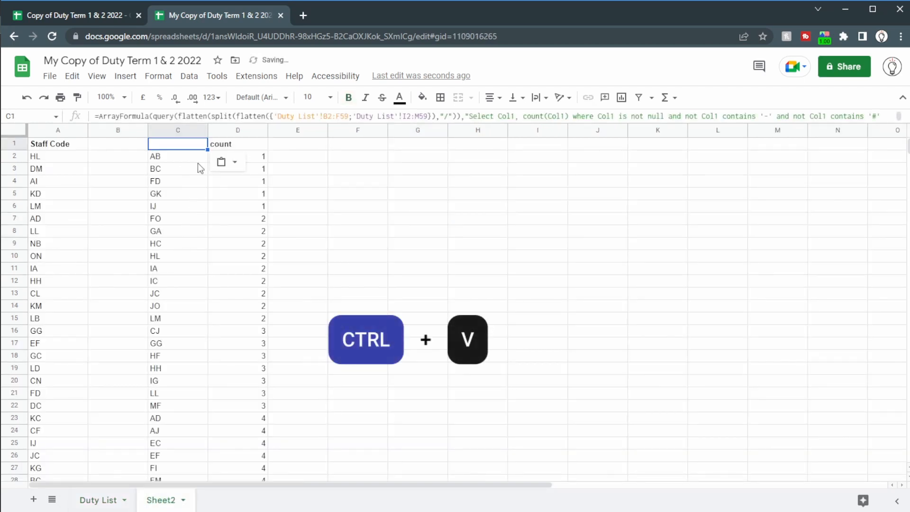
# Compare the staff codes in column A with the moved query list on Sheet2, and check the teacher code lookup on Duty List
pyautogui.moveTo(52, 144); pyautogui.dragTo(52, 269)
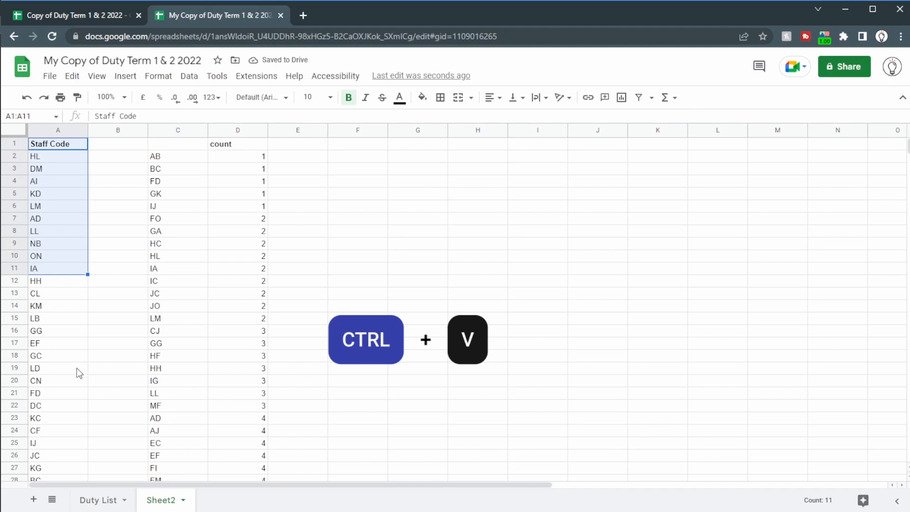
pyautogui.moveTo(166, 160); pyautogui.dragTo(294, 306)
pyautogui.click(98, 498)
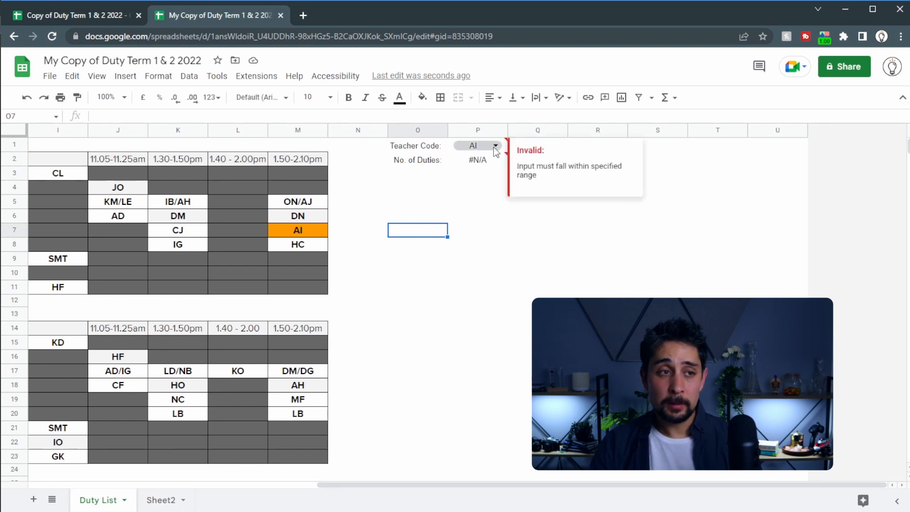
pyautogui.click(165, 498)
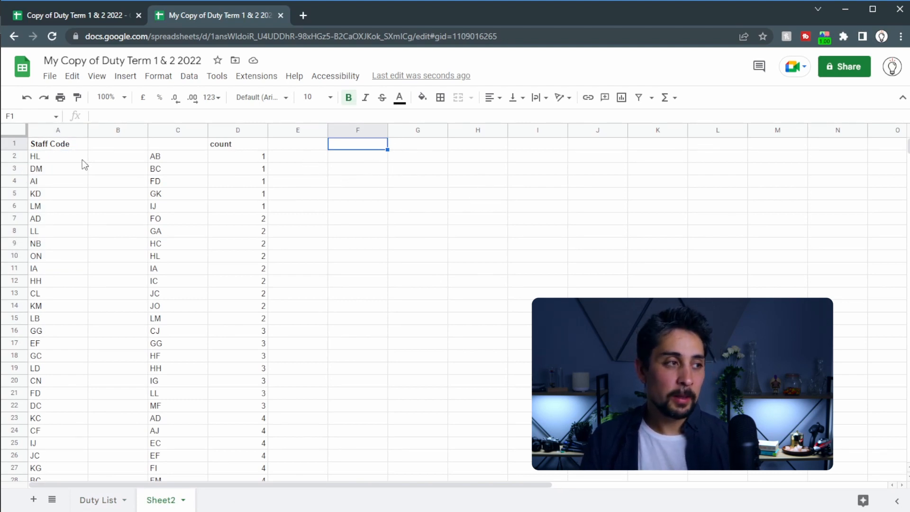
pyautogui.moveTo(65, 157); pyautogui.dragTo(67, 318)
pyautogui.moveTo(157, 156); pyautogui.dragTo(176, 296)
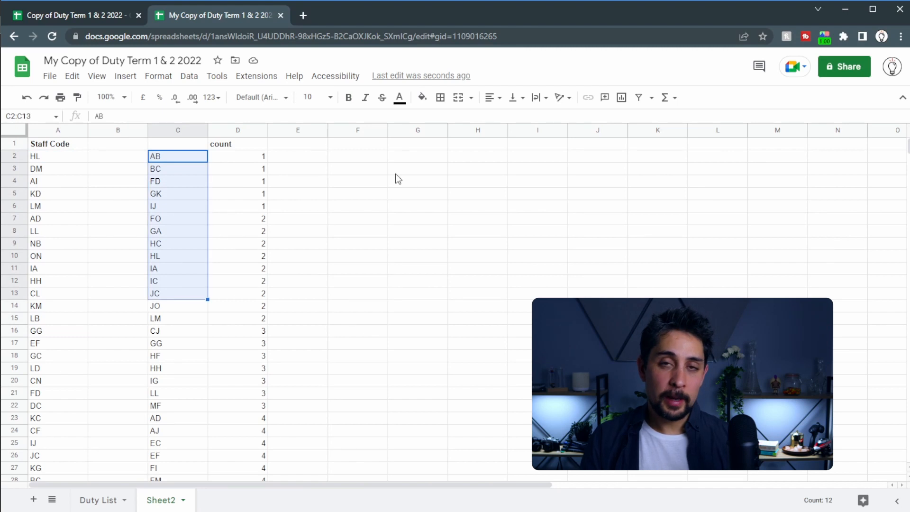
# Enter the headers Teacher Code in F1 and No. of Duties in G1 of Sheet2
pyautogui.click(367, 148)
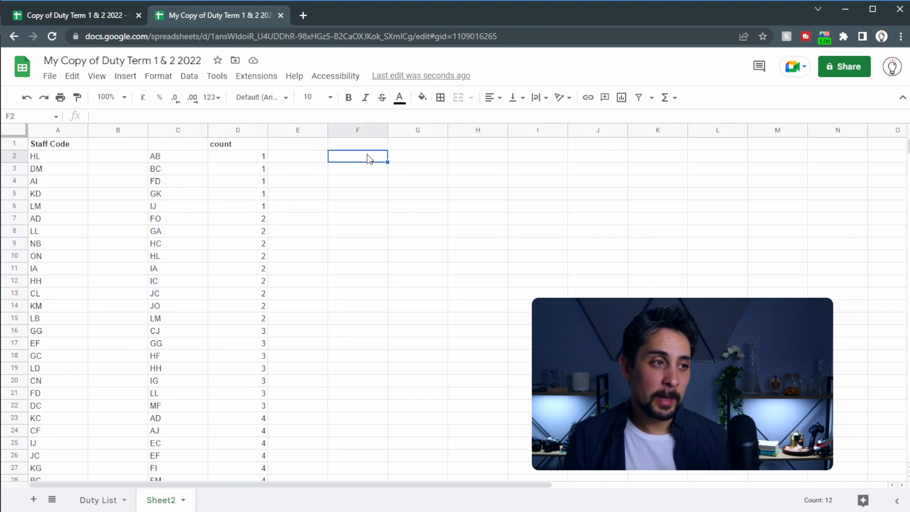
pyautogui.write('Teacher Code')
pyautogui.press('Tab')
pyautogui.write('No. of Duties')
pyautogui.press('Return')
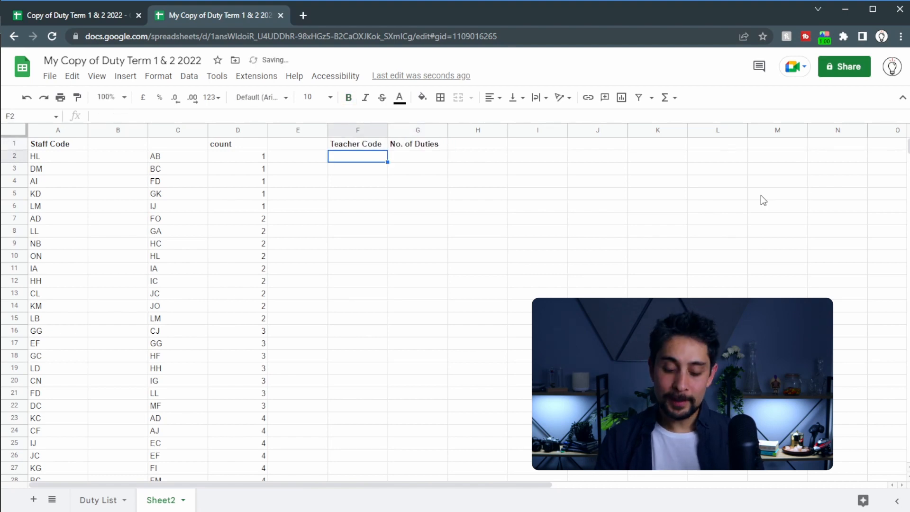
# Stack the staff codes and the query's codes in one column with ={A2:A88;C2:C60} in F2
pyautogui.write('={')
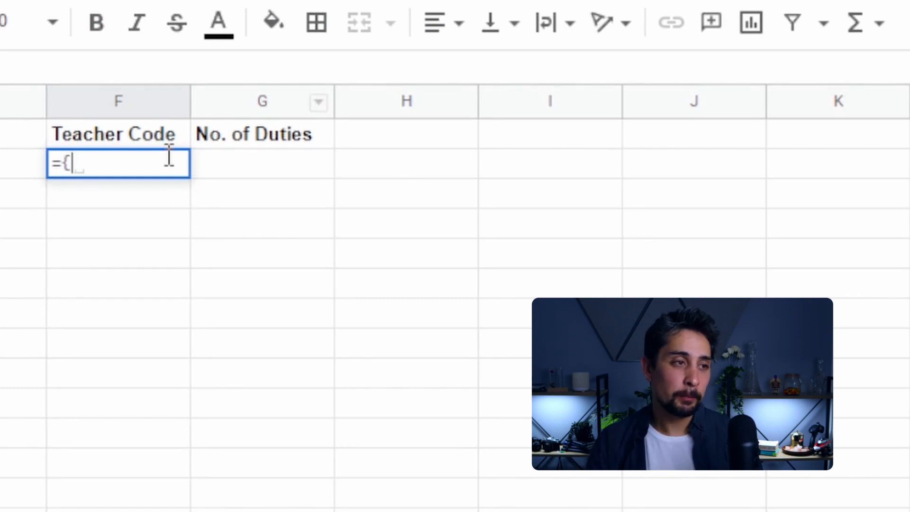
pyautogui.moveTo(57, 156); pyautogui.dragTo(53, 386)
pyautogui.scroll(-3, 54, 389)
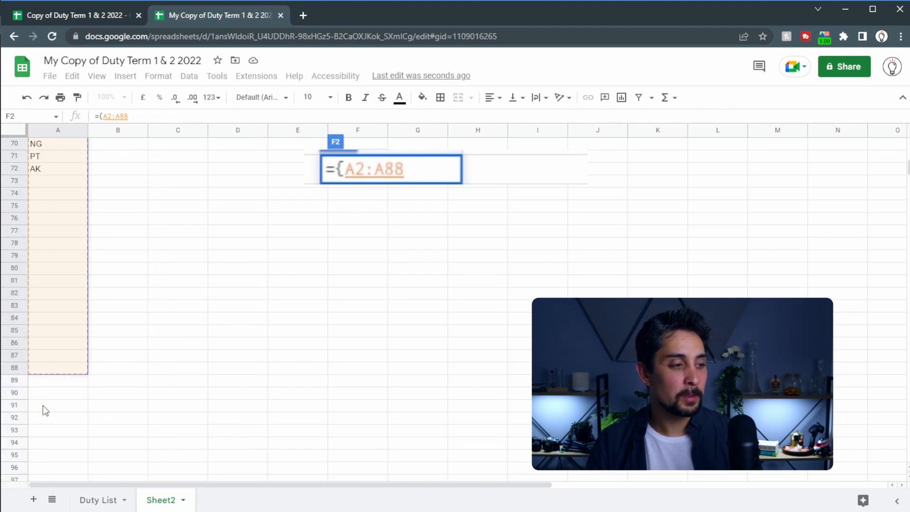
pyautogui.scroll(15, 33, 359)
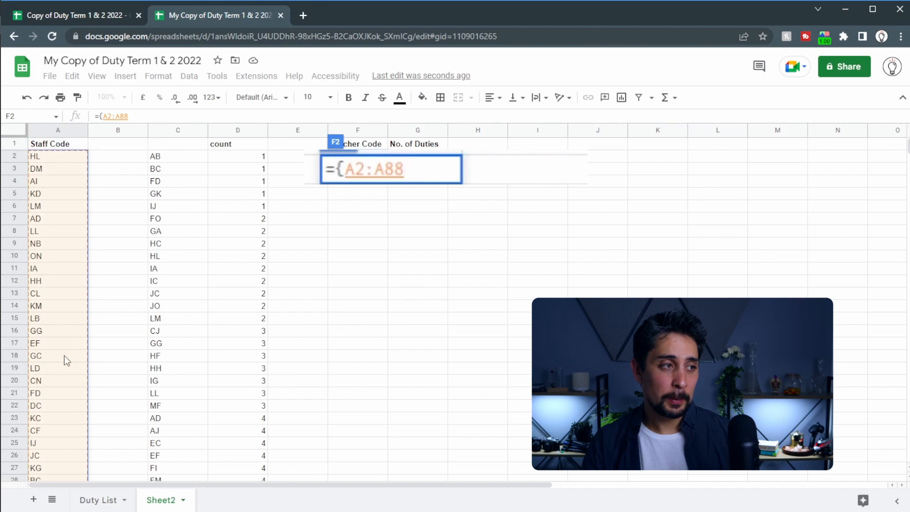
pyautogui.write(';')
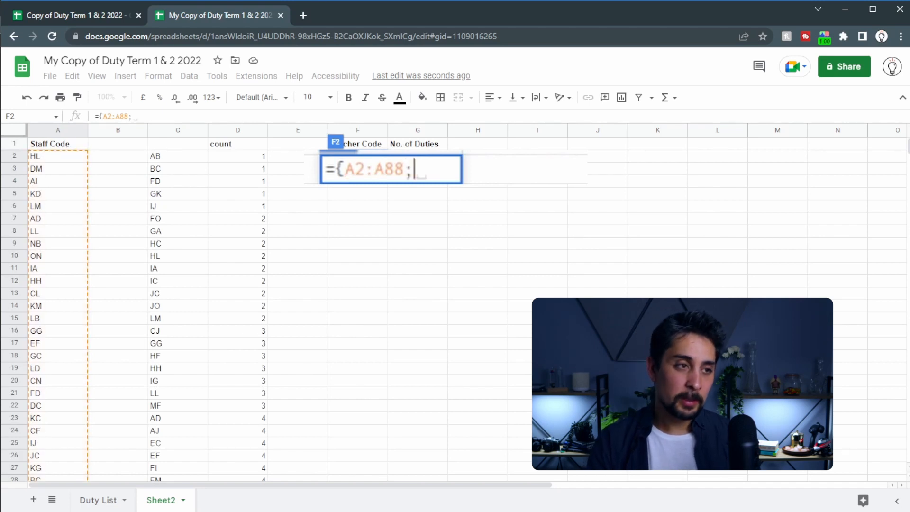
pyautogui.moveTo(177, 156); pyautogui.dragTo(179, 412)
pyautogui.write('}')
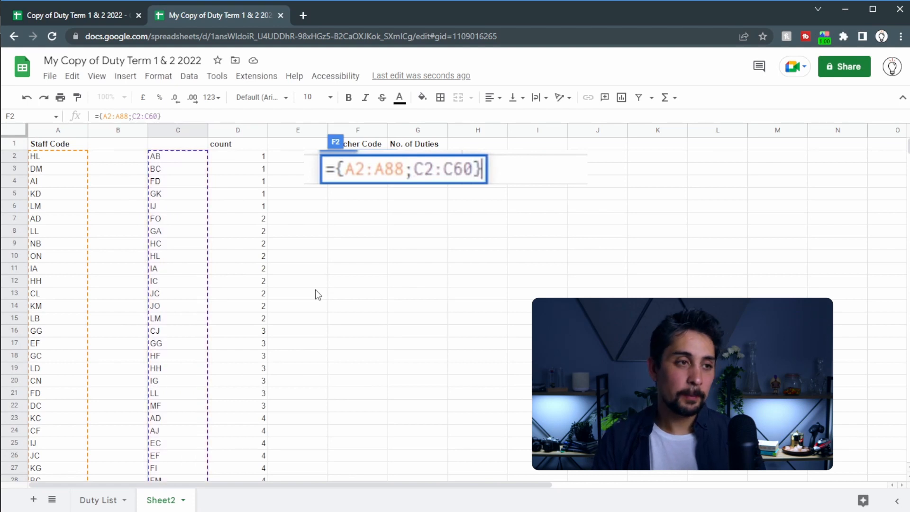
pyautogui.press('Return')
pyautogui.press('Up')
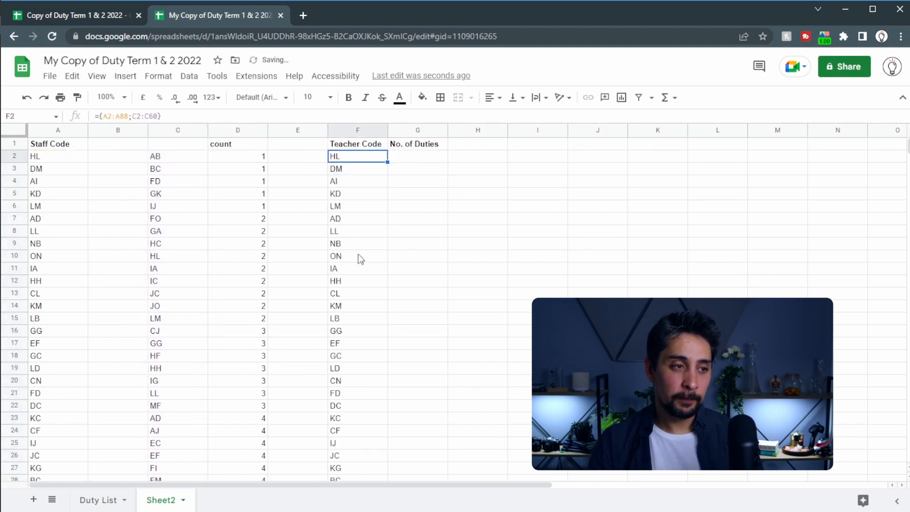
# Examine the end of the stacked list in column F and compare the codes in columns A and C for duplicates
pyautogui.scroll(-15, 357, 255)
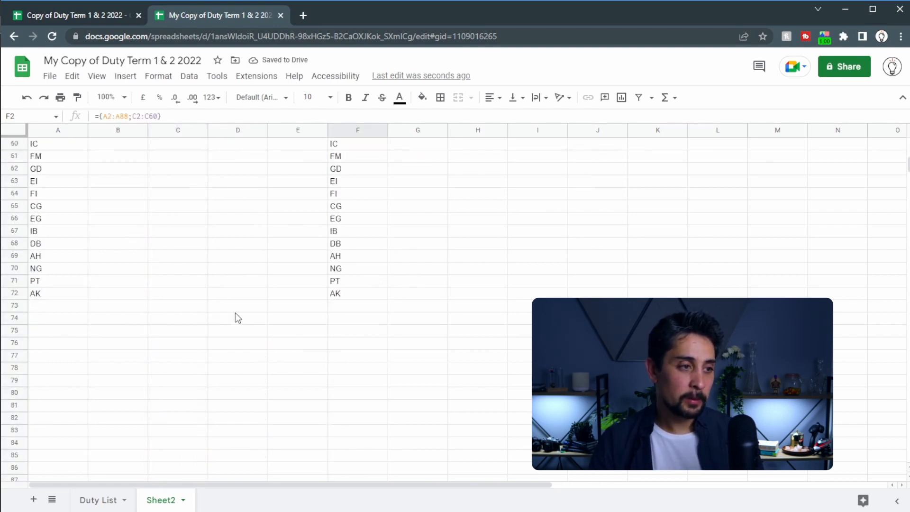
pyautogui.moveTo(67, 295); pyautogui.dragTo(64, 217)
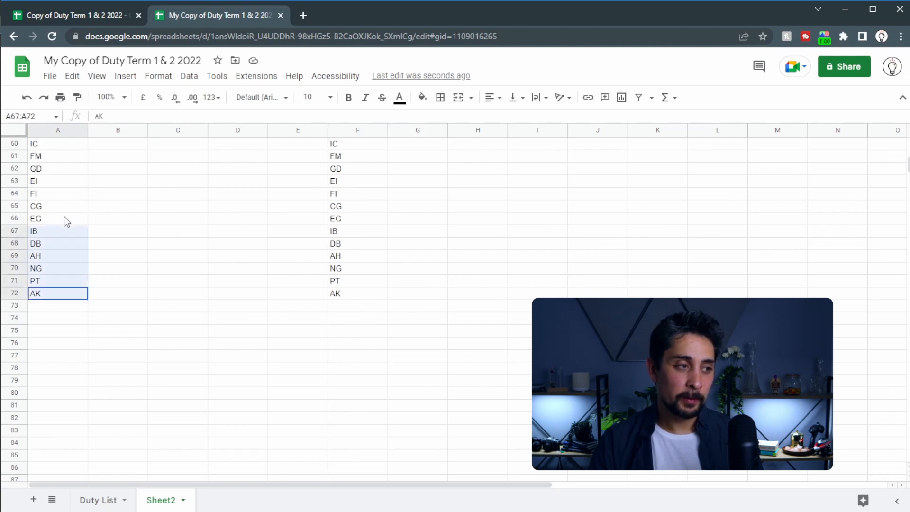
pyautogui.scroll(15, 94, 254)
pyautogui.moveTo(183, 166); pyautogui.dragTo(180, 282)
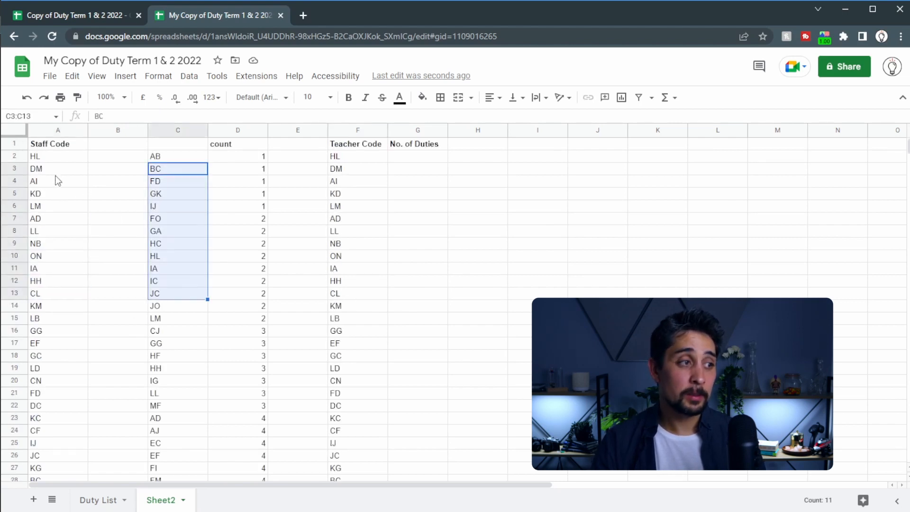
pyautogui.moveTo(55, 171); pyautogui.dragTo(70, 283)
# Wrap the F2 array in UNIQUE to remove duplicate teacher codes, giving =unique({A2:A88;C2:C60})
pyautogui.click(353, 147)
pyautogui.click(354, 154)
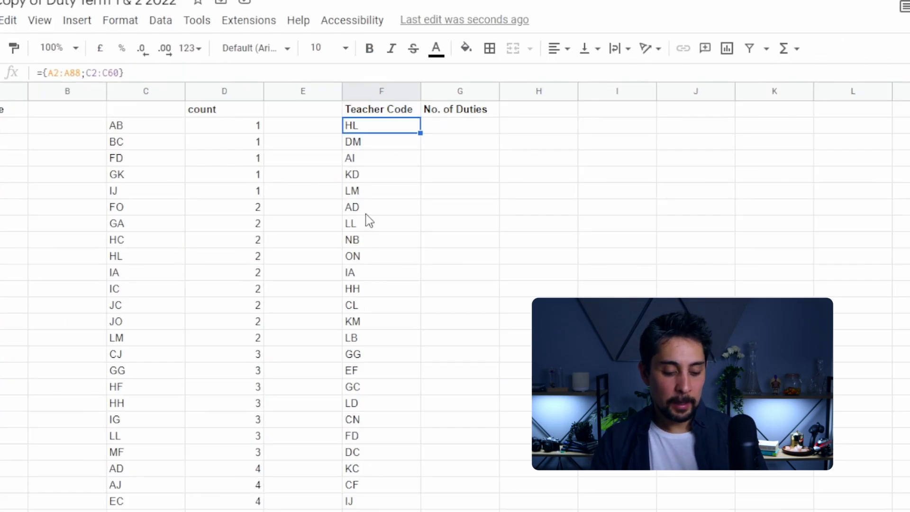
pyautogui.press('F2')
pyautogui.press('Home')
pyautogui.press('Right')
pyautogui.write('unique(')
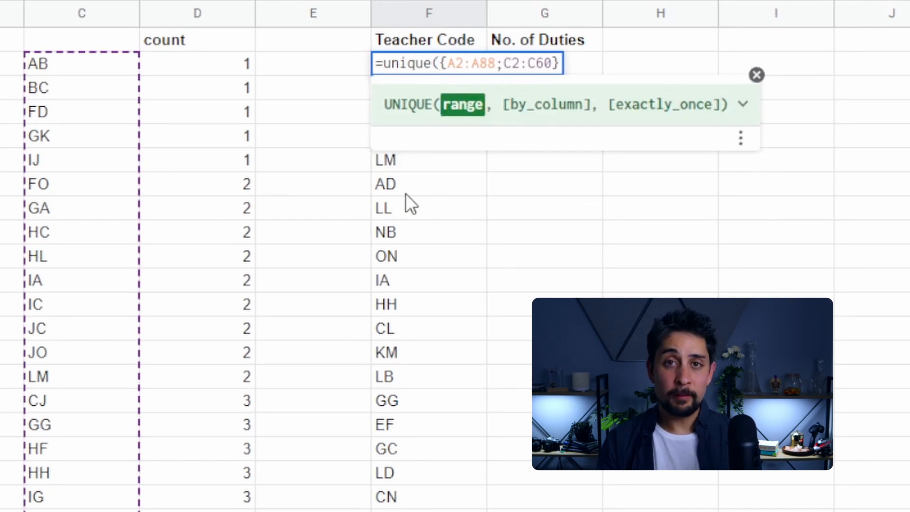
pyautogui.press('Return')
pyautogui.press('Up')
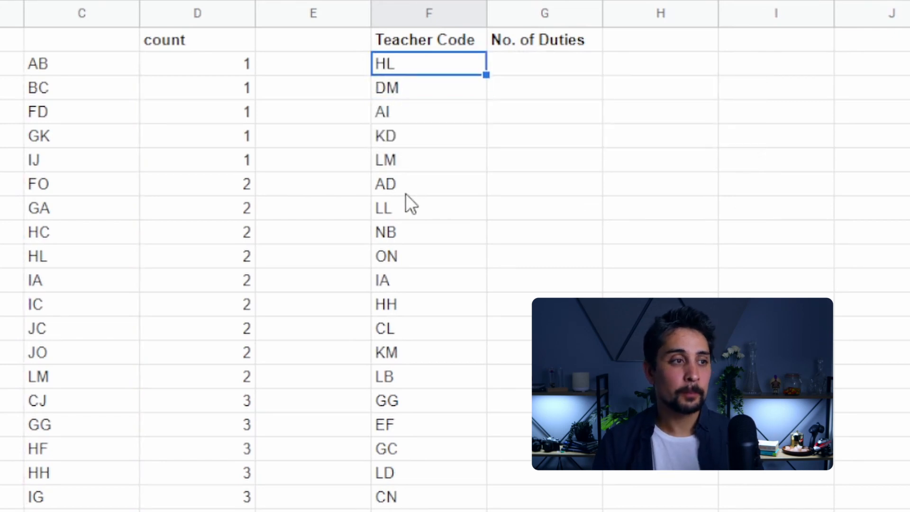
# Wrap the F2 formula in SORT on column 1 with is_ascending 0, giving =sort(unique({A2:A88;C2:C60}),1,0)
pyautogui.press('Return')
pyautogui.press('Home')
pyautogui.press('Right')
pyautogui.write('sort(')
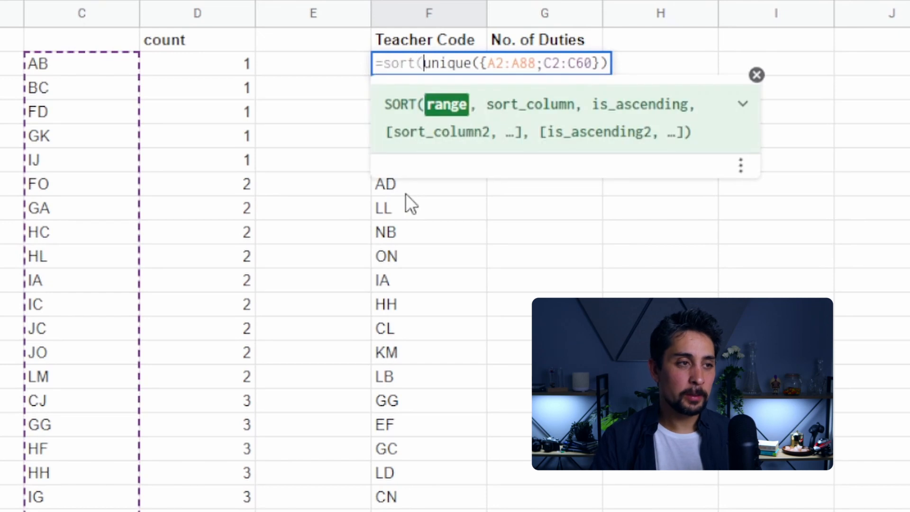
pyautogui.hotkey('shift', 'End')
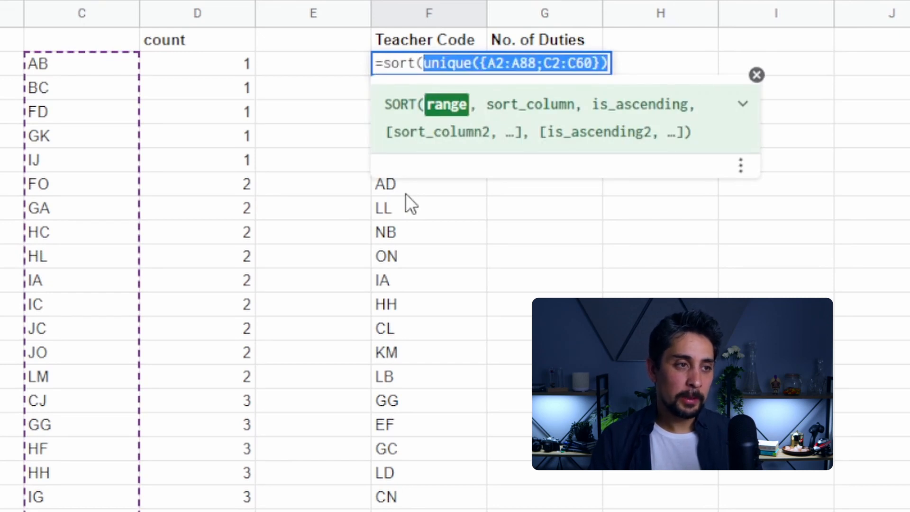
pyautogui.press('Right')
pyautogui.write(', ')
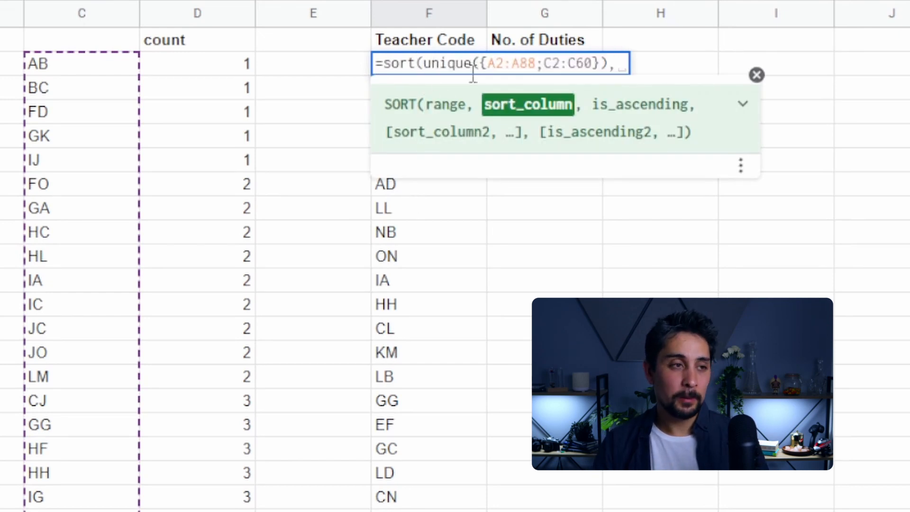
pyautogui.write('1')
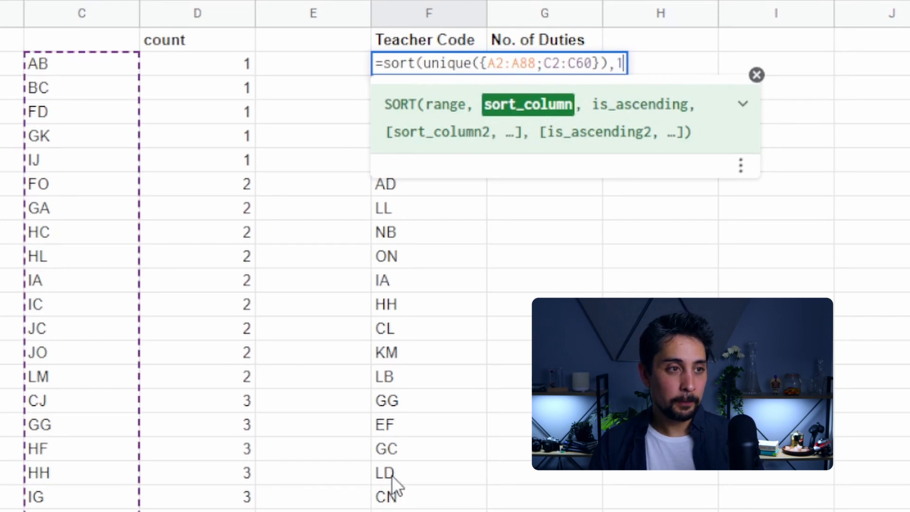
pyautogui.write(', ')
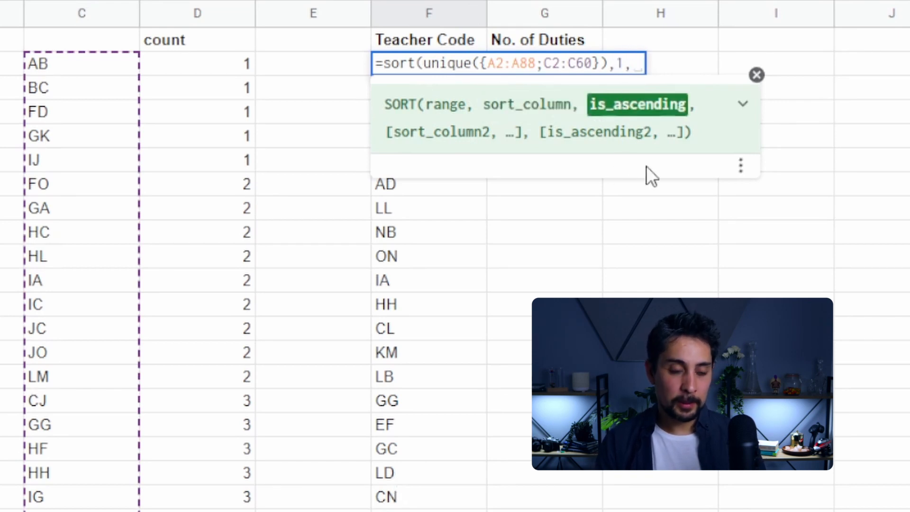
pyautogui.write('0)')
pyautogui.press('Return')
pyautogui.press('Up')
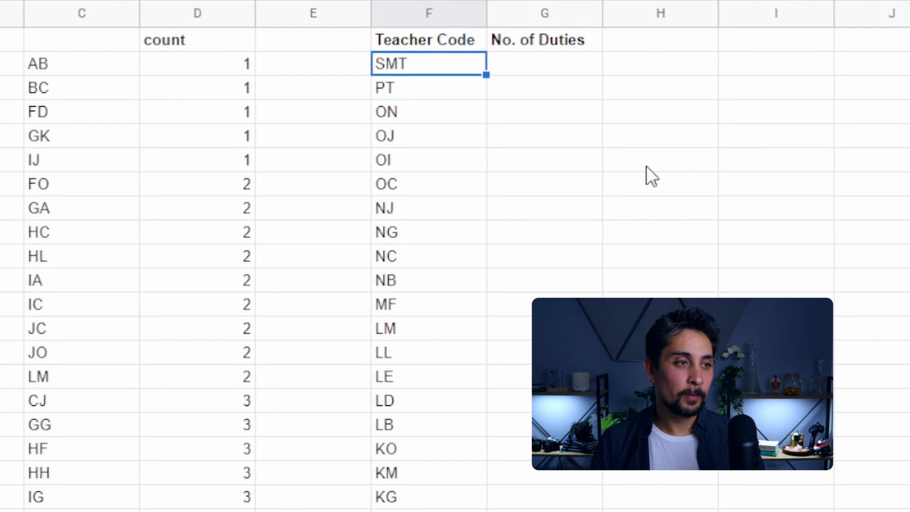
# Set the SORT formula's is_ascending argument in F2 to 1 so the teacher codes sort in ascending order
pyautogui.press('F2')
pyautogui.press('Left')
pyautogui.press('BackSpace')
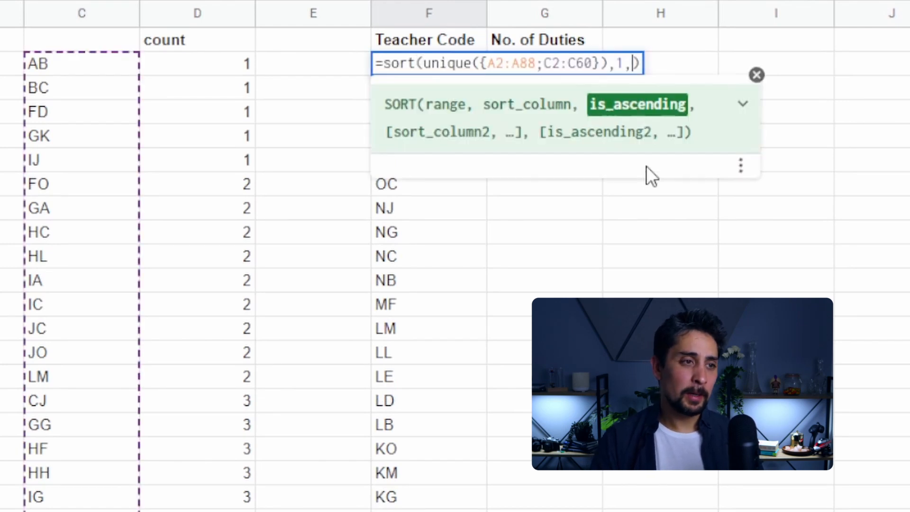
pyautogui.write('1')
pyautogui.press('Return')
pyautogui.press('Up')
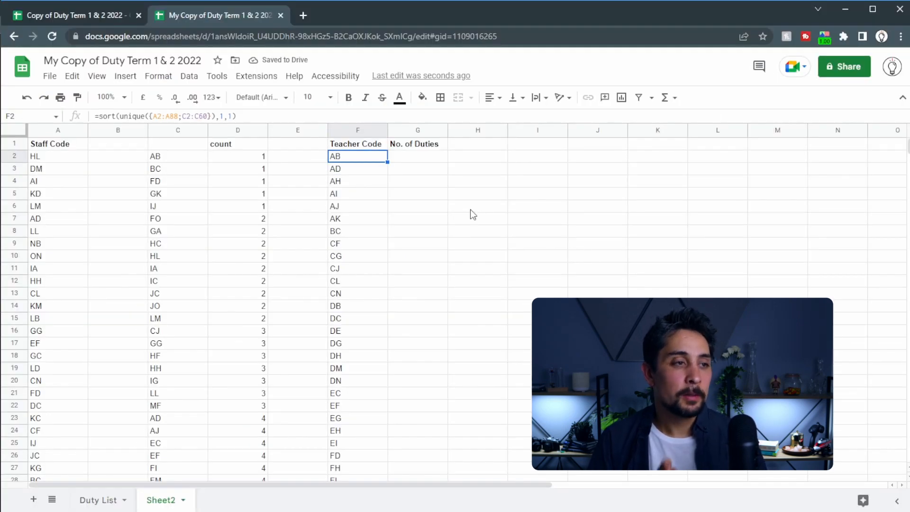
# Centre-align the Teacher Code header and all the codes beneath it in column F
pyautogui.press('Up')
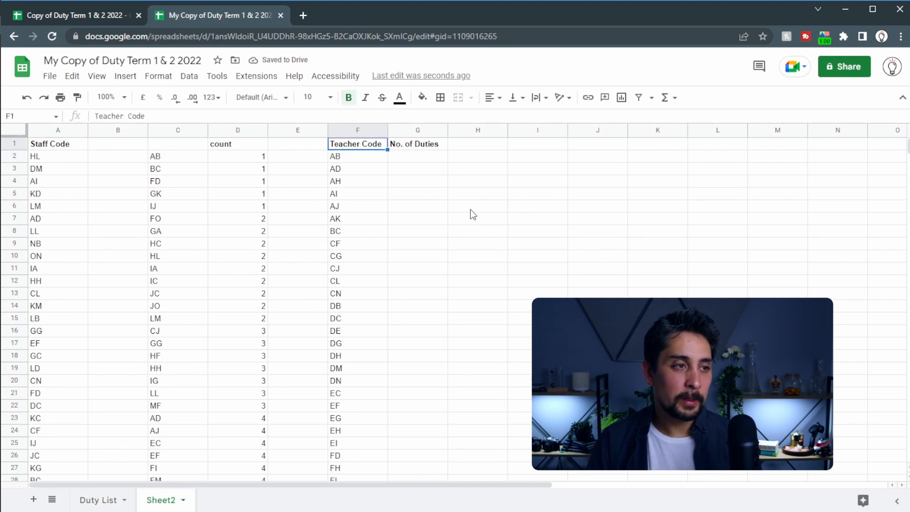
pyautogui.hotkey('ctrl', 'shift', 'Down')
pyautogui.hotkey('ctrl', 'shift', 'e')
# Enter =vlookup(F2,$C$2:$D,2,0) in G2 to look up the teacher code's number of duties
pyautogui.press('Up')
pyautogui.press('Down')
pyautogui.press('Right')
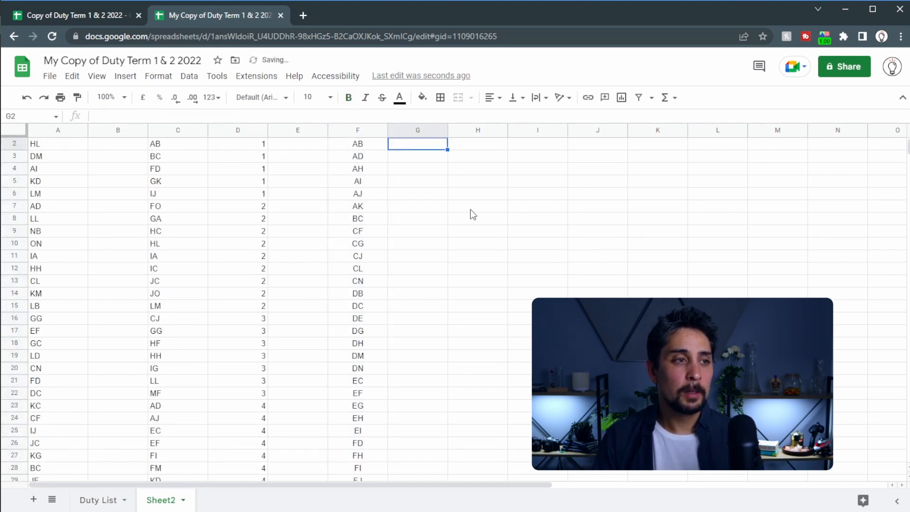
pyautogui.scroll(1, 470, 209)
pyautogui.press('Up')
pyautogui.press('Left')
pyautogui.press('Down')
pyautogui.press('Right')
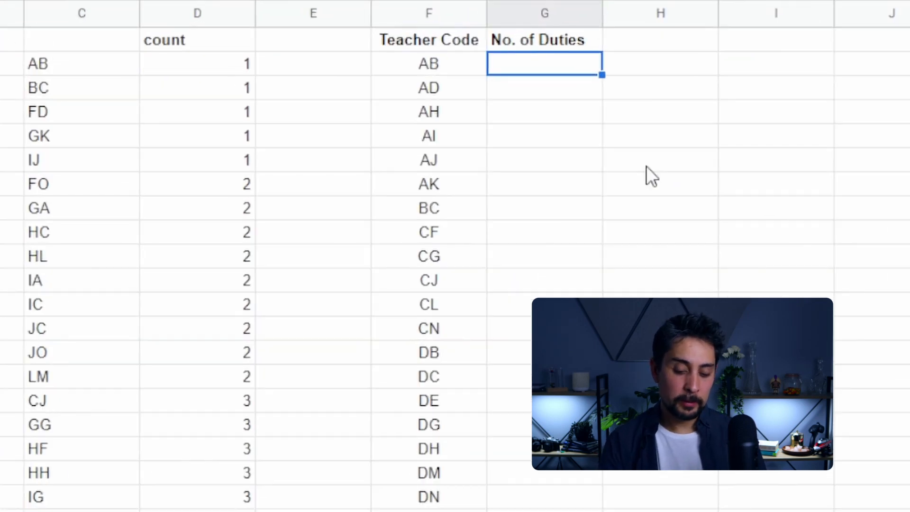
pyautogui.write('=vlookup(')
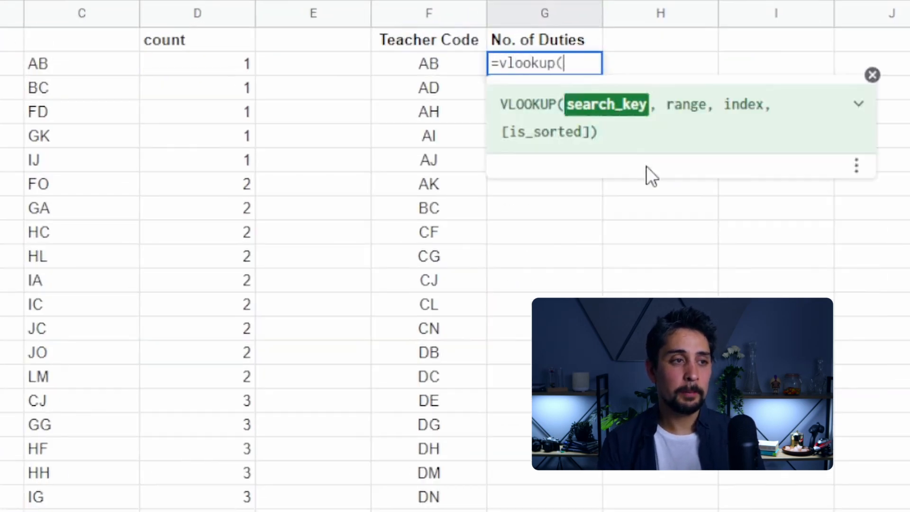
pyautogui.click(450, 66)
pyautogui.write(',')
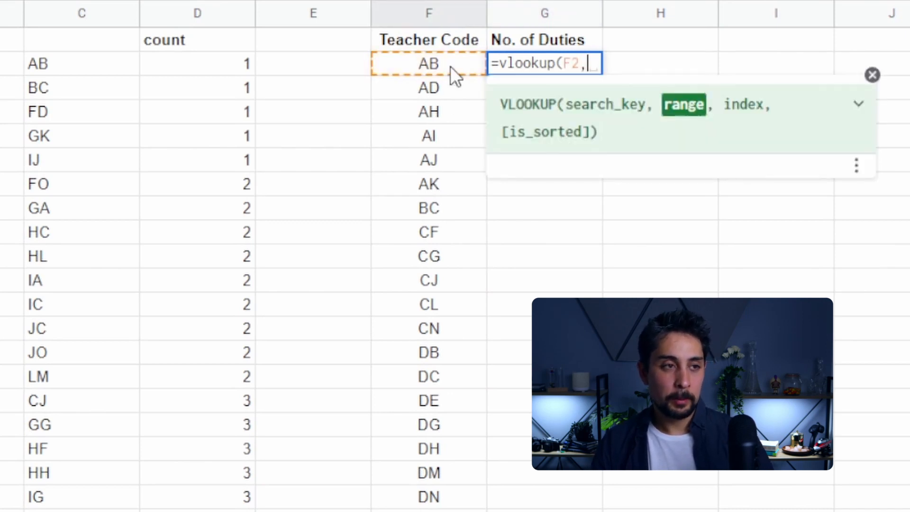
pyautogui.moveTo(86, 60); pyautogui.dragTo(195, 119)
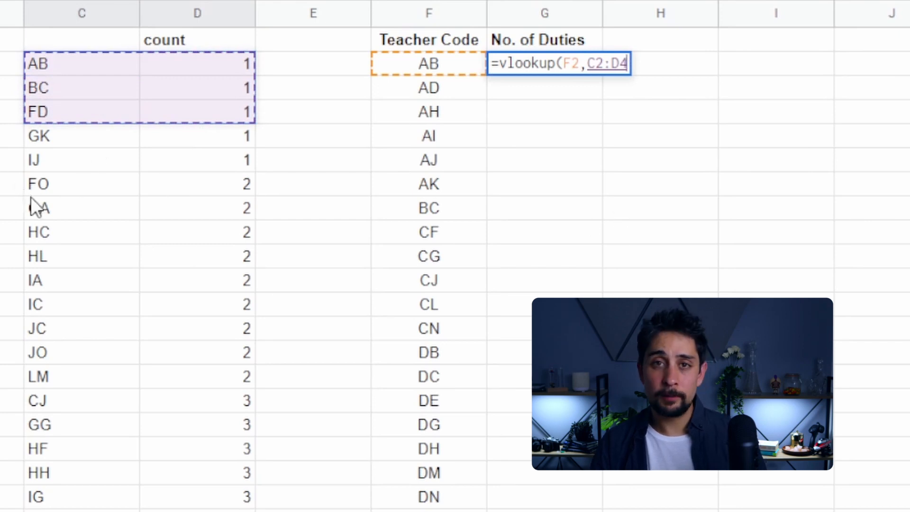
pyautogui.press('BackSpace')
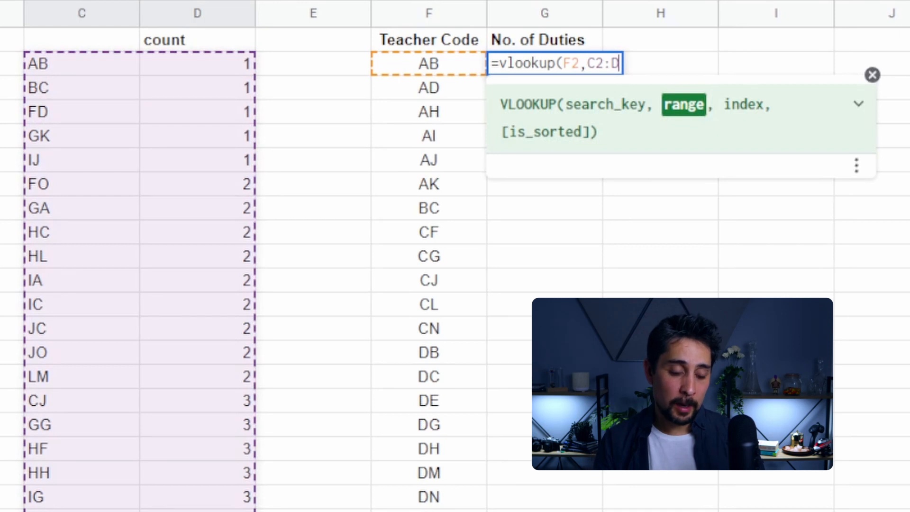
pyautogui.press('F4')
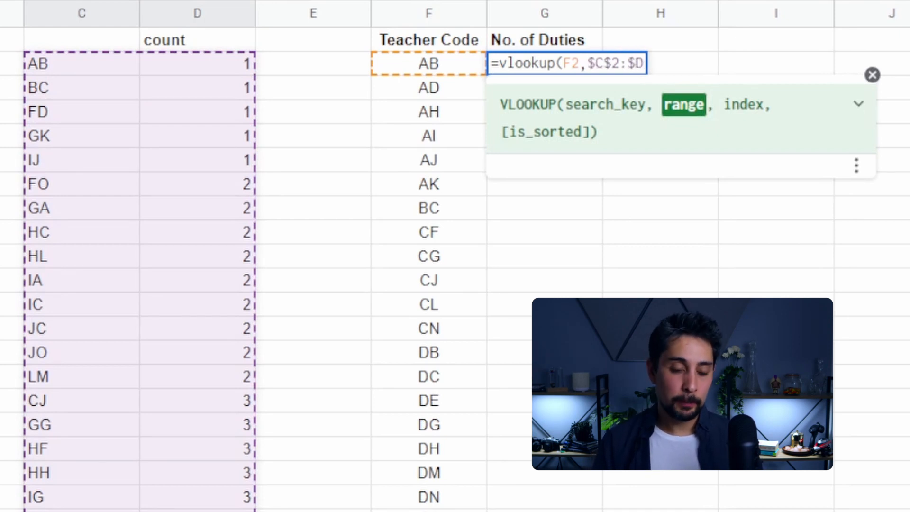
pyautogui.write(', ')
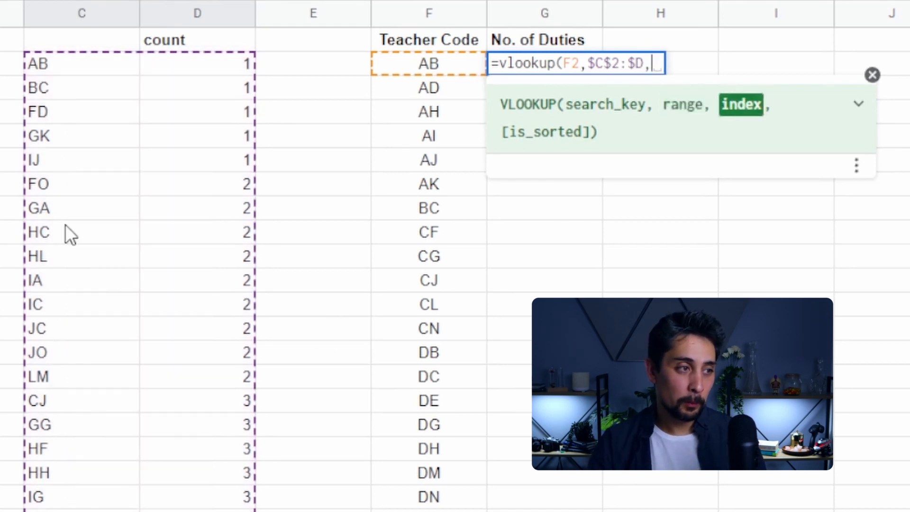
pyautogui.write('2')
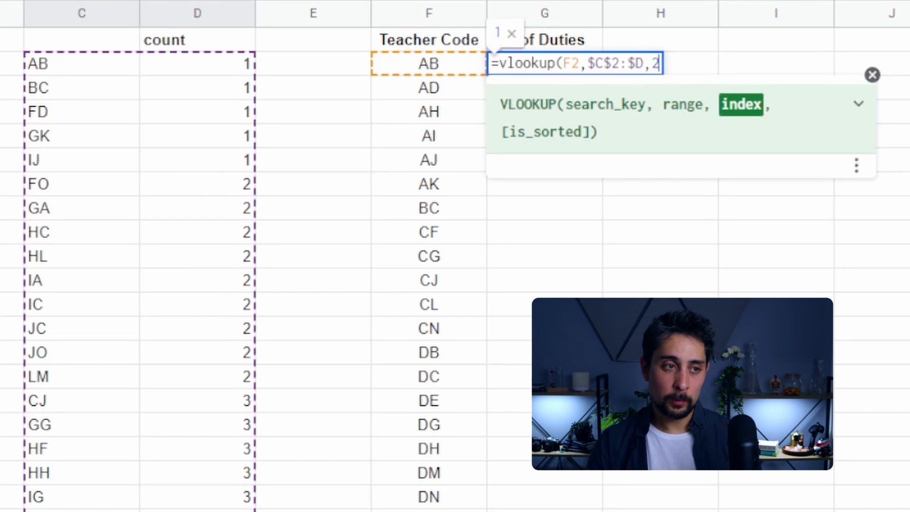
pyautogui.write(',0)')
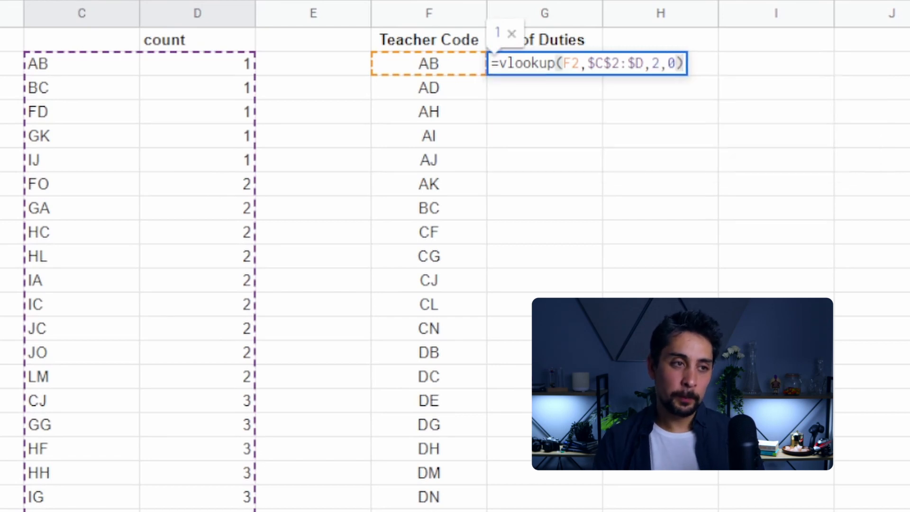
pyautogui.press('Return')
pyautogui.press('Escape')
pyautogui.press('Up')
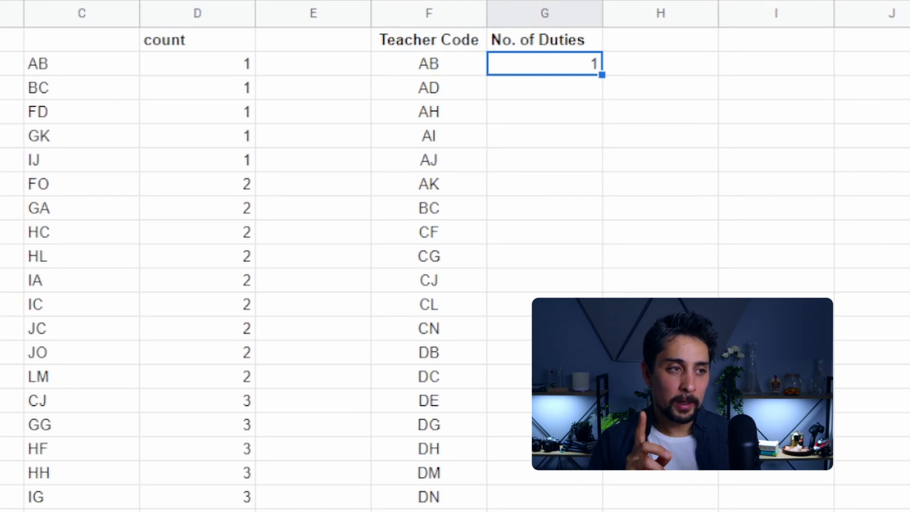
# Copy the G2 lookup formula down the No. of Duties column through G11
pyautogui.hotkey('ctrl', 'c')
pyautogui.hotkey('shift', 'Down')
pyautogui.hotkey('shift', 'Down')
pyautogui.hotkey('shift', 'Down')
pyautogui.hotkey('shift', 'Down')
pyautogui.hotkey('shift', 'Down')
pyautogui.hotkey('shift', 'Down')
pyautogui.hotkey('shift', 'Down')
pyautogui.hotkey('shift', 'Down')
pyautogui.hotkey('shift', 'Down')
pyautogui.hotkey('shift', 'Down')
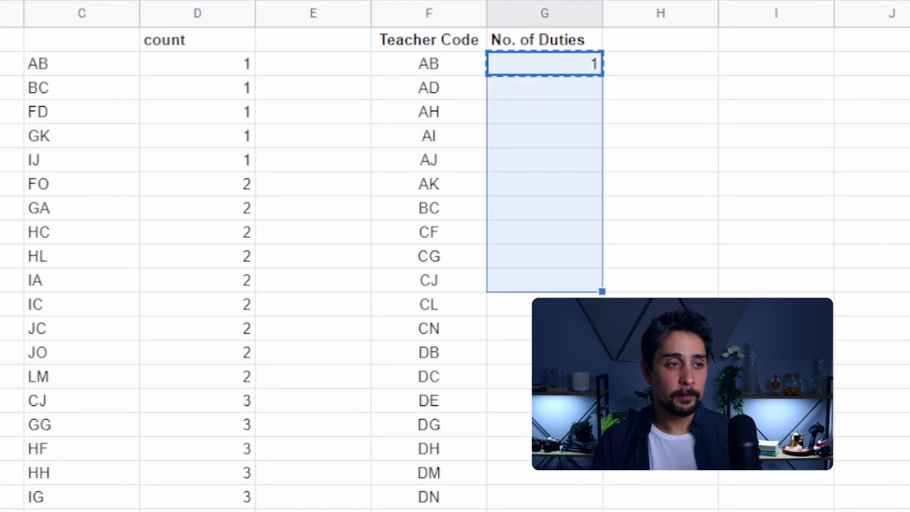
pyautogui.hotkey('ctrl', 'v')
pyautogui.press('Down')
pyautogui.press('Down')
pyautogui.press('Down')
pyautogui.press('Down')
pyautogui.press('Down')
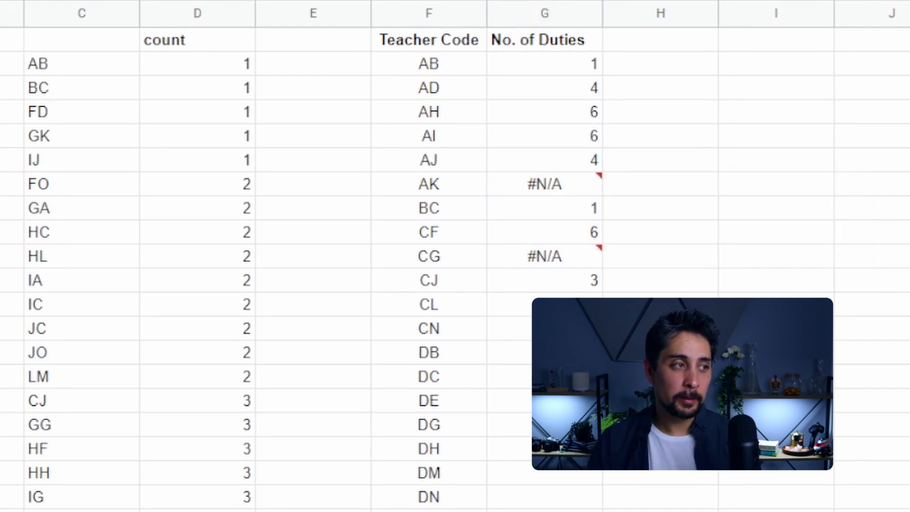
# Wrap the G2 lookup in IFERROR with 0 as the error value, giving =iferror(vlookup(F2,$C$2:$D,2,0),0)
pyautogui.moveTo(86, 73); pyautogui.dragTo(92, 376)
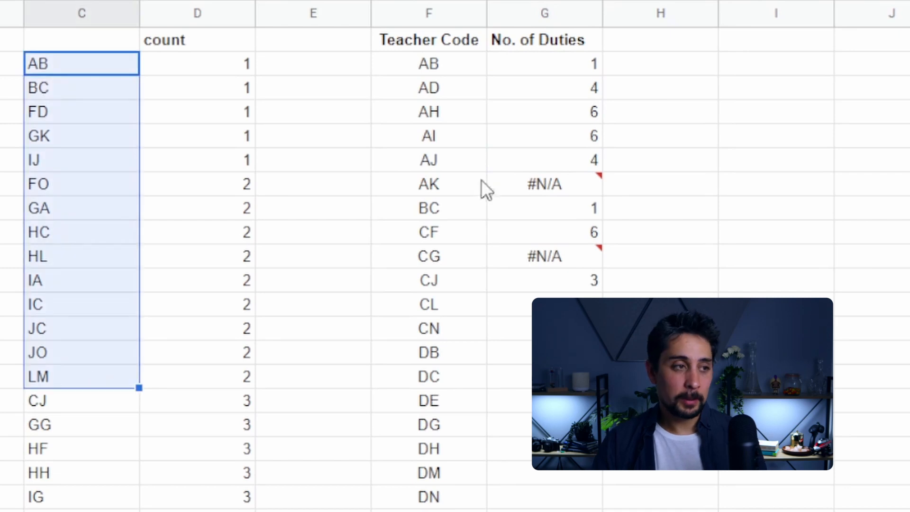
pyautogui.click(585, 66)
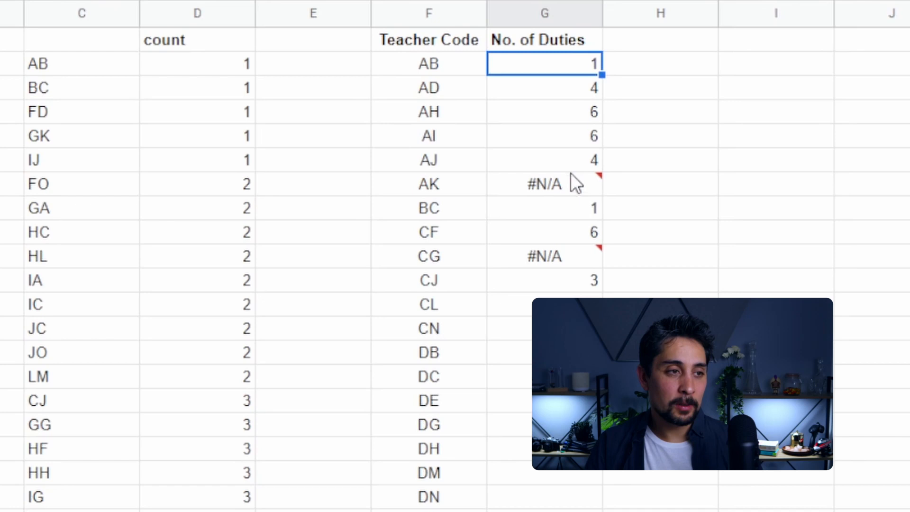
pyautogui.moveTo(571, 177)
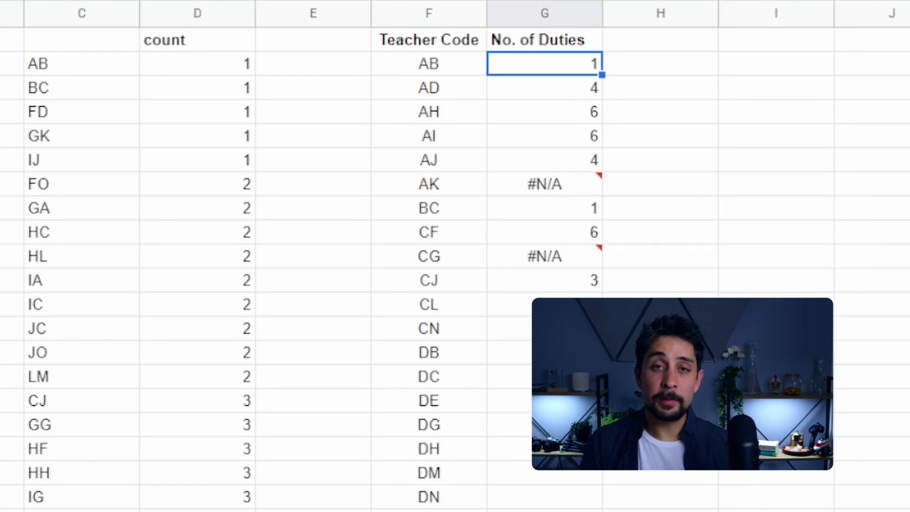
pyautogui.doubleClick(584, 62)
pyautogui.press('Home')
pyautogui.press('Right')
pyautogui.write('iferror')
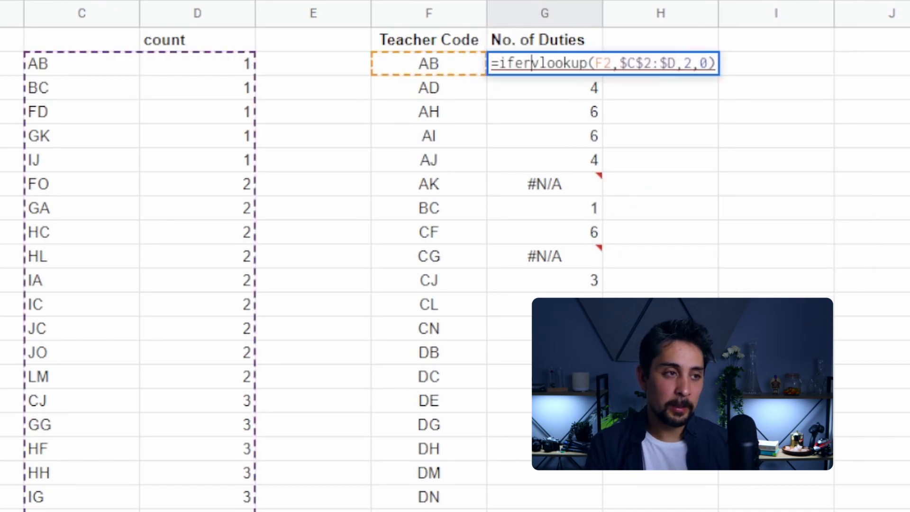
pyautogui.write('(')
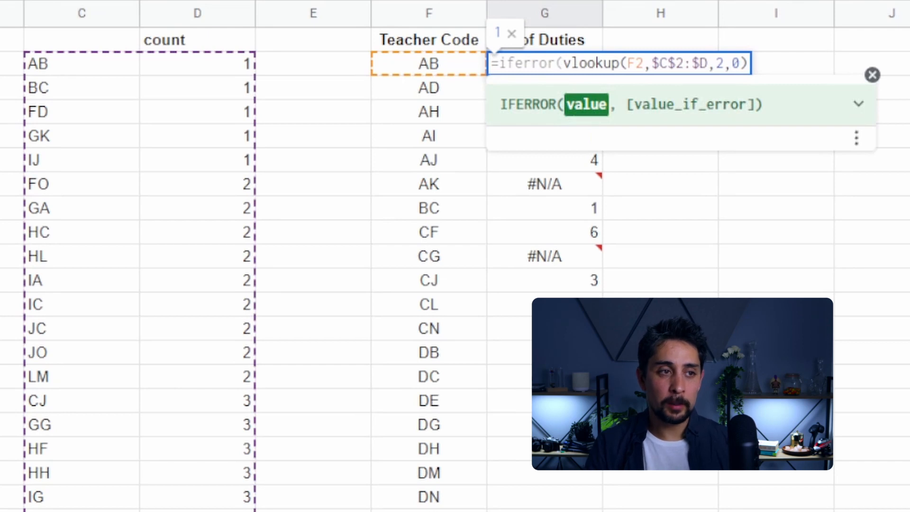
pyautogui.hotkey('shift', 'End')
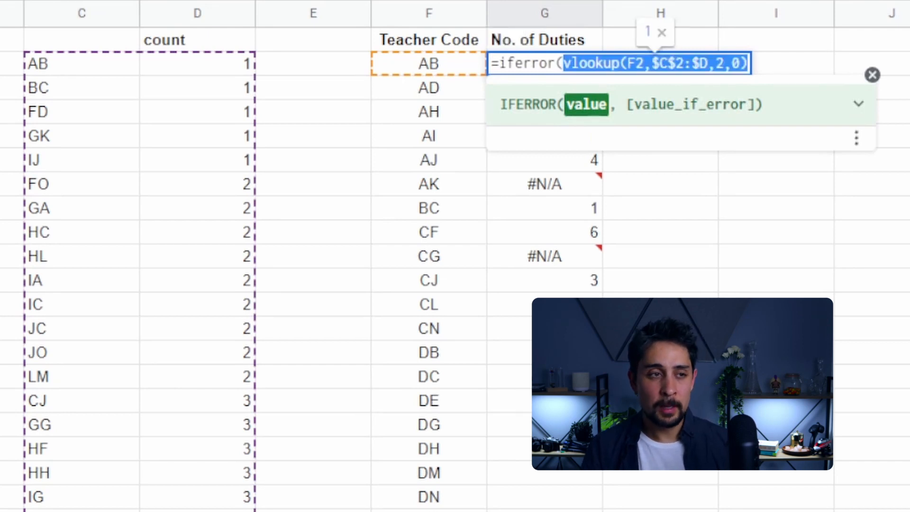
pyautogui.press('End')
pyautogui.write(',0)')
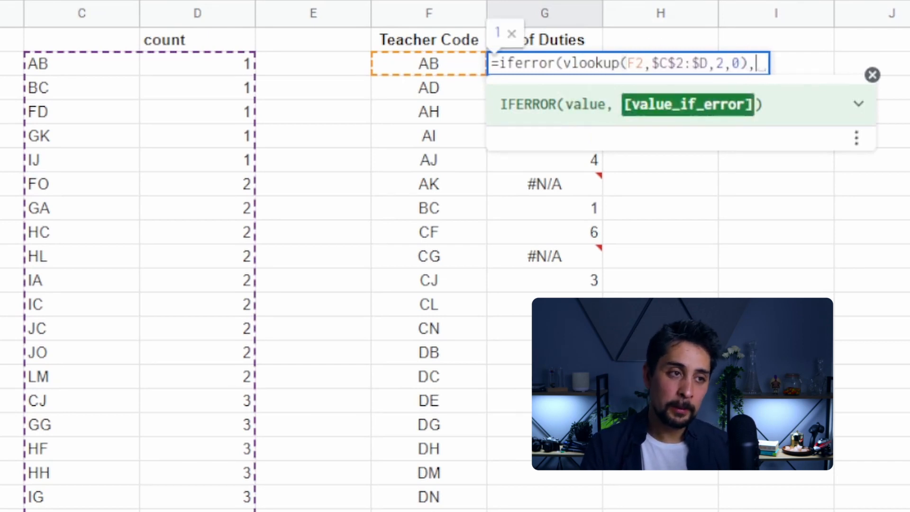
pyautogui.press('Return')
pyautogui.press('Up')
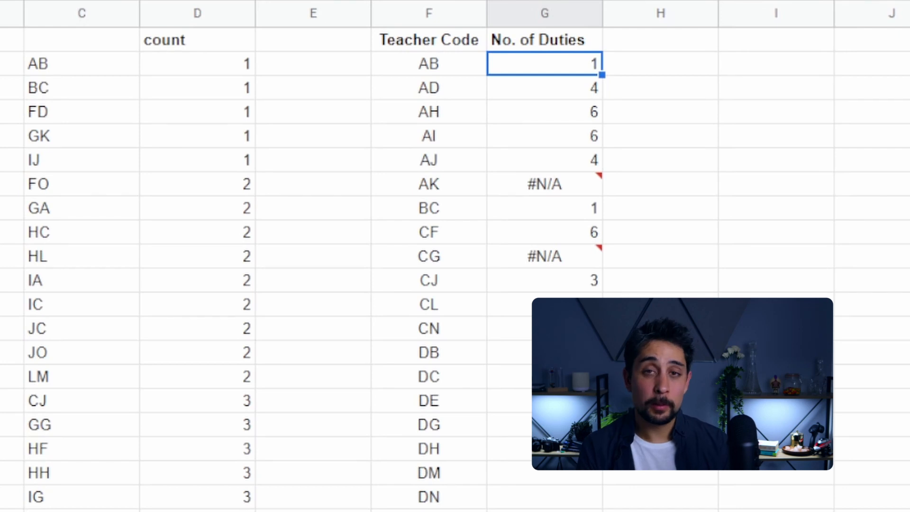
# Wrap the G2 lookup in an IF that leaves blanks where F2:F="", giving =if(F2:F="",,iferror(vlookup(F2,$C$2:$D,2,0),0)
pyautogui.doubleClick(492, 63)
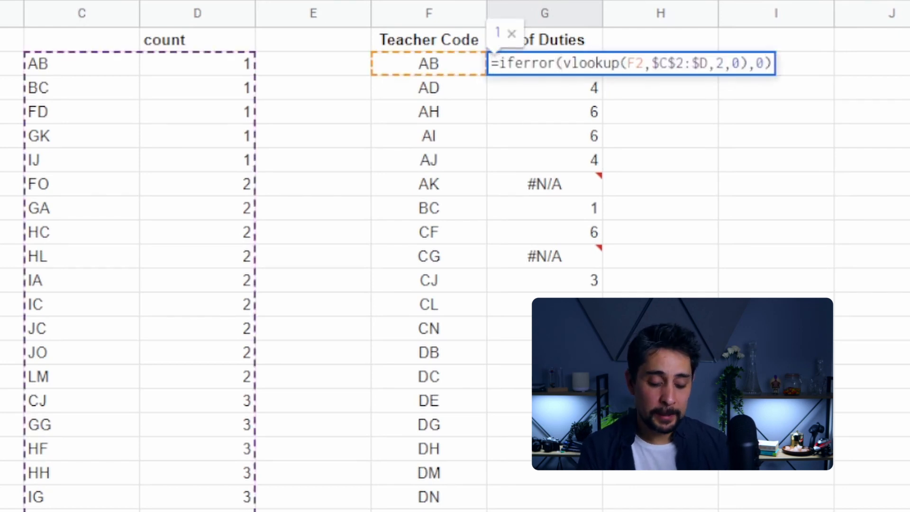
pyautogui.write('if(')
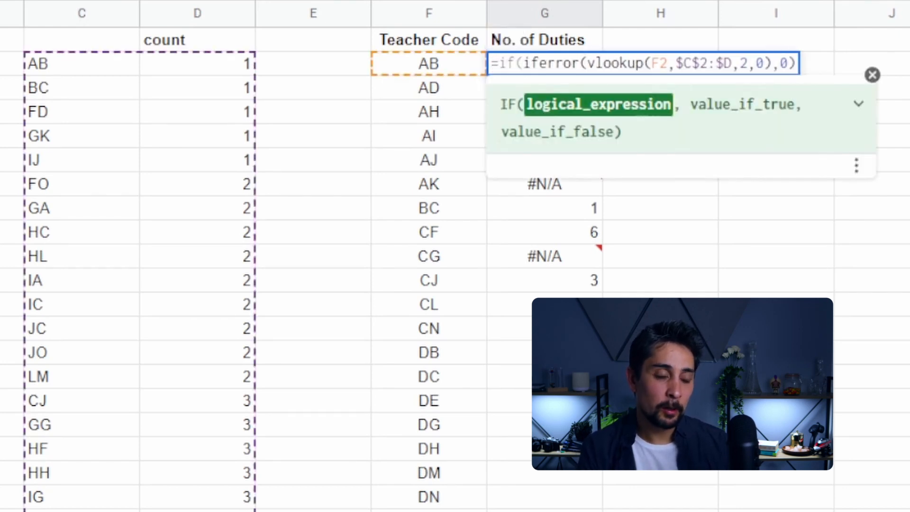
pyautogui.write('F2:F=')
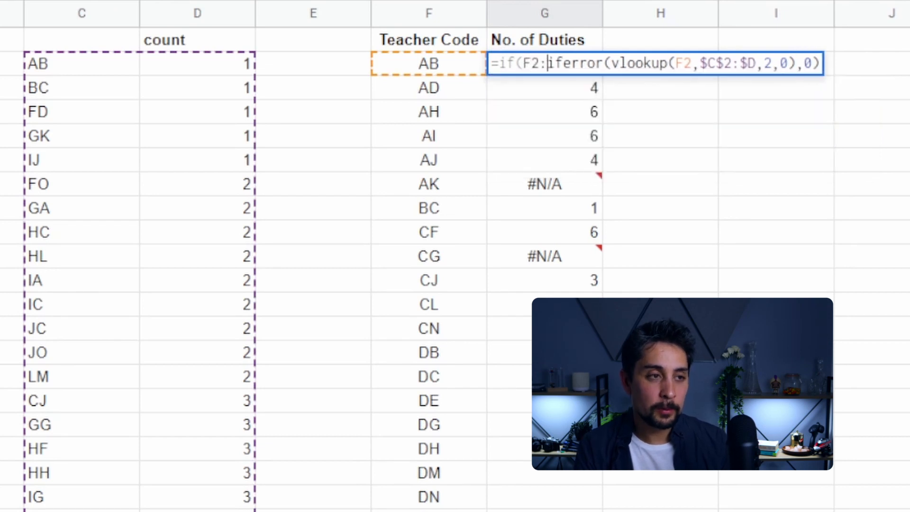
pyautogui.write('""')
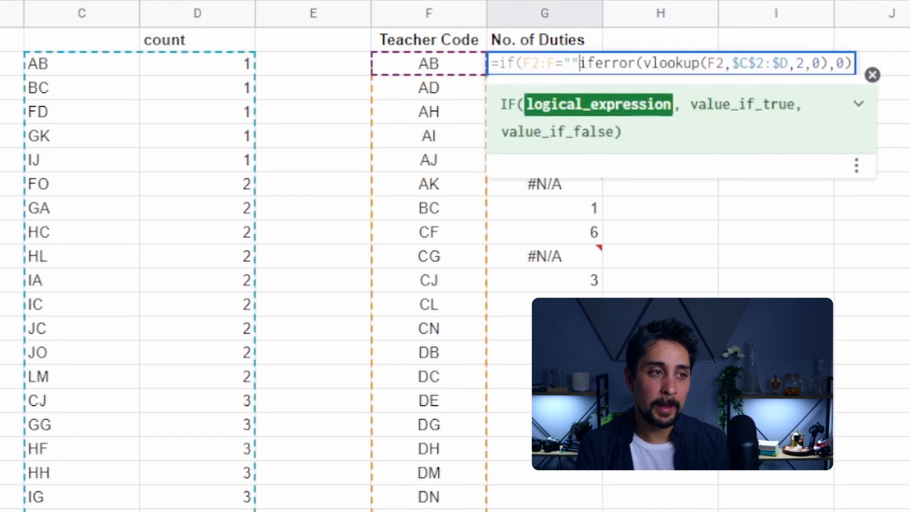
pyautogui.write(',,')
pyautogui.moveTo(596, 64); pyautogui.dragTo(525, 67)
pyautogui.click(525, 67)
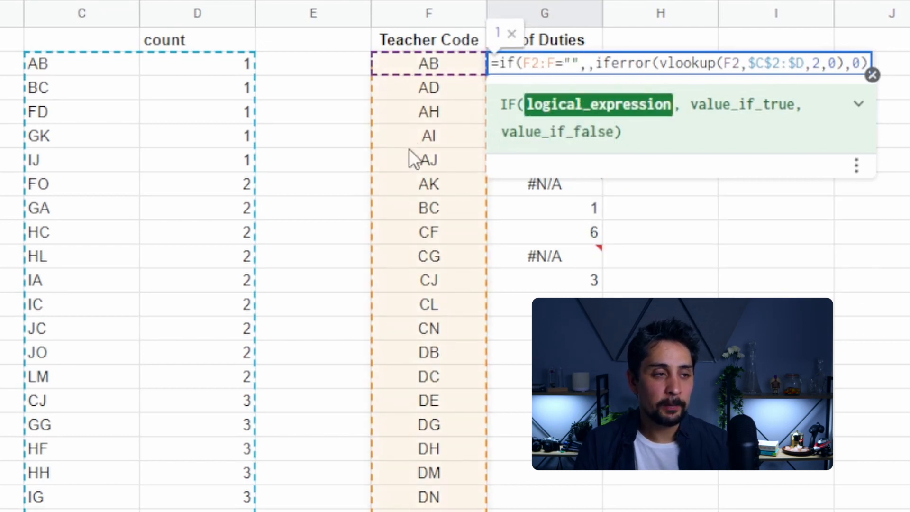
pyautogui.scroll(-12, 426, 206)
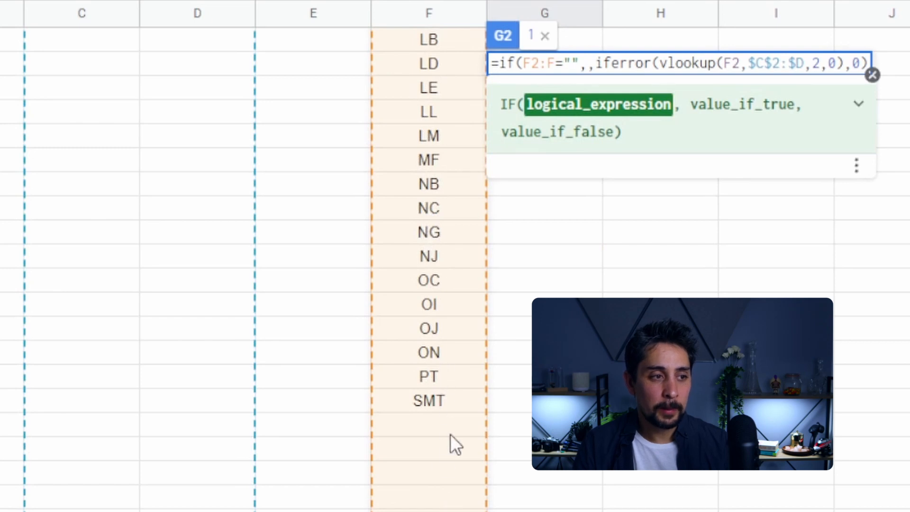
pyautogui.scroll(12, 423, 379)
pyautogui.moveTo(565, 67); pyautogui.dragTo(580, 69)
pyautogui.click(588, 67)
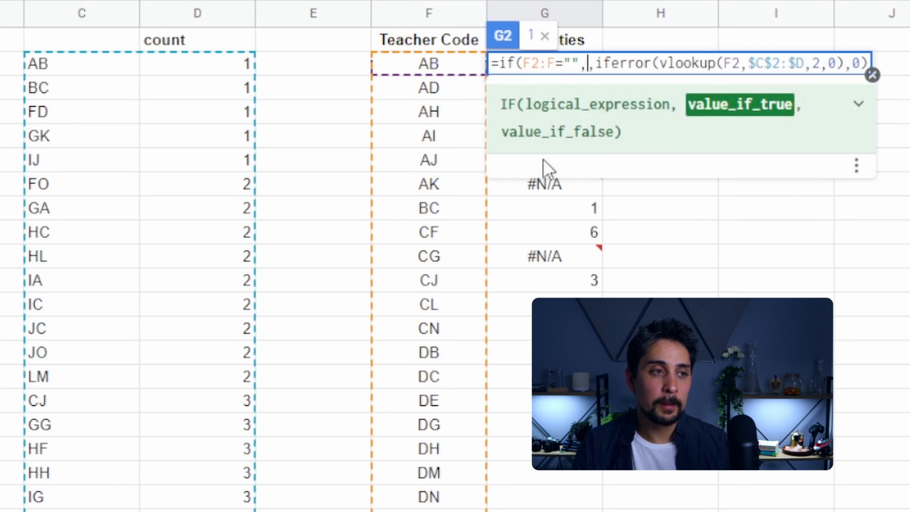
# Change the VLOOKUP search key in G2 to F2:F and turn the whole formula into an ArrayFormula
pyautogui.moveTo(598, 66); pyautogui.dragTo(707, 66)
pyautogui.click(742, 64)
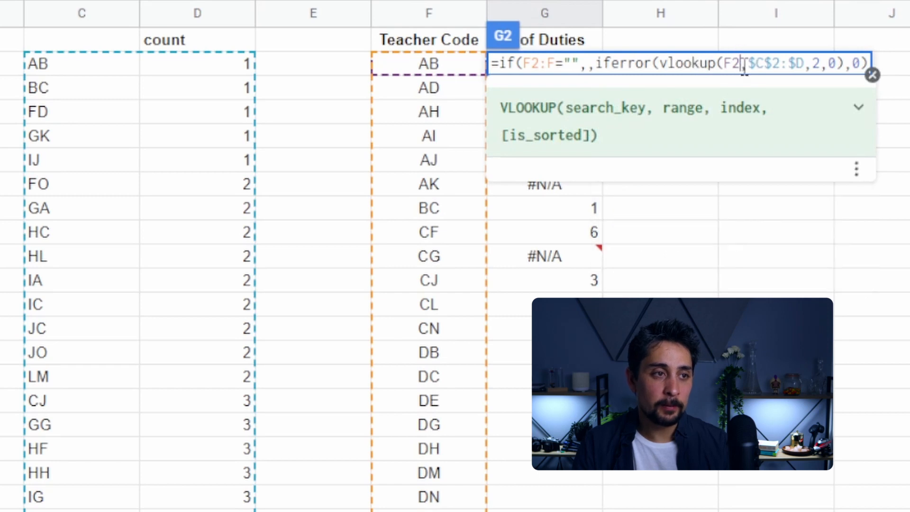
pyautogui.write(':F')
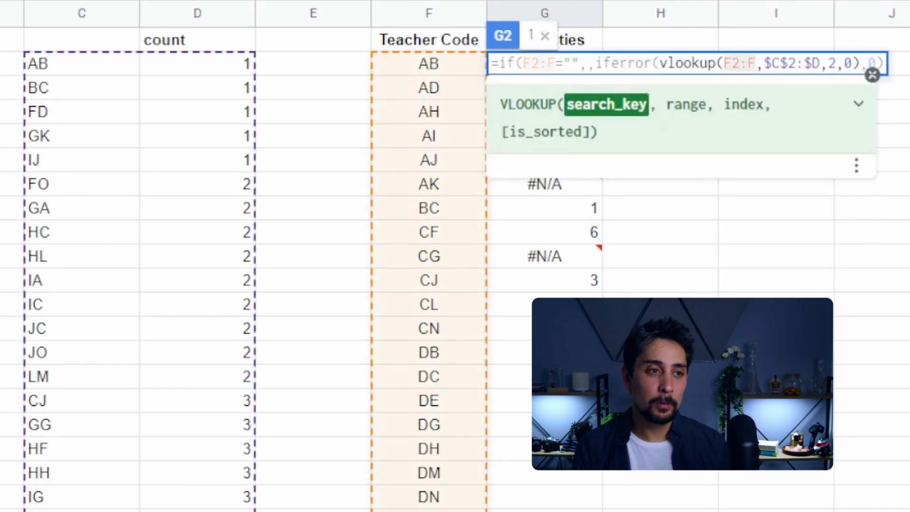
pyautogui.hotkey('ctrl', 'shift', 'Return')
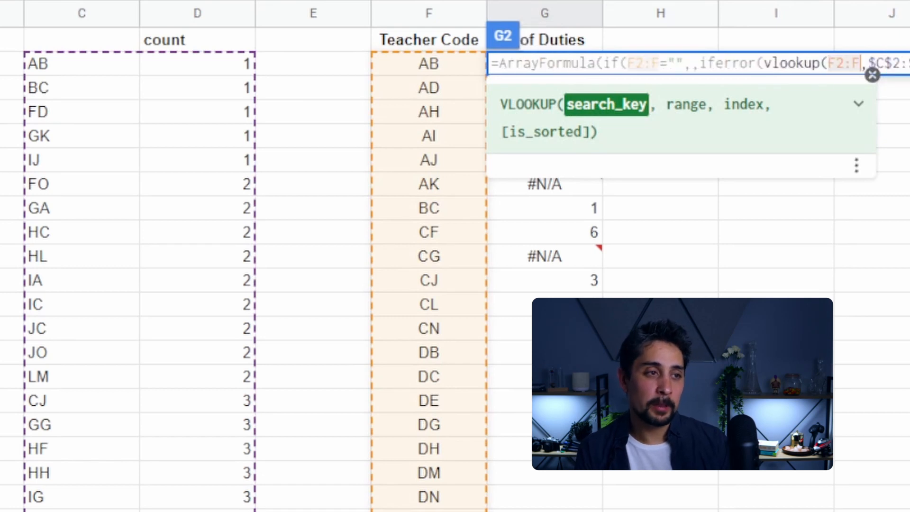
pyautogui.doubleClick(546, 64)
pyautogui.press('Return')
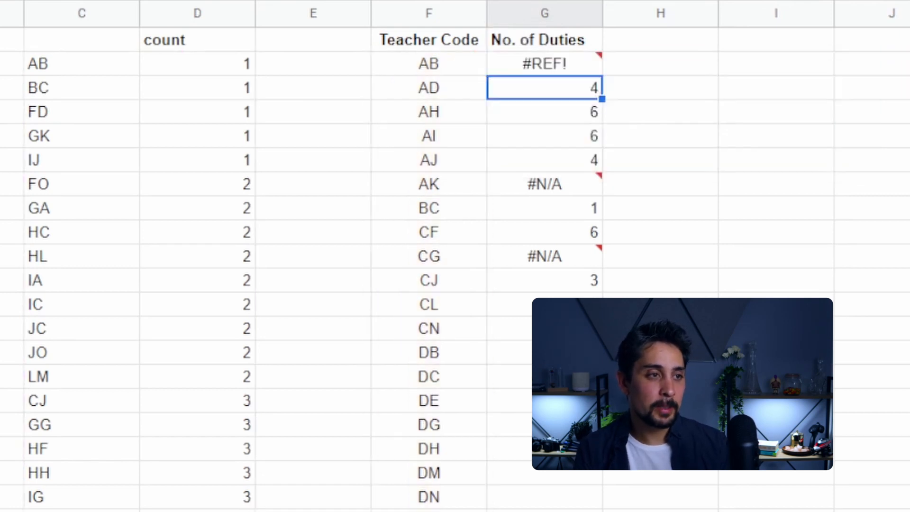
# Clear the individual lookup formulas in G3:G12 so the G2 array formula can fill the No. of Duties column
pyautogui.click(545, 64)
pyautogui.press('Down')
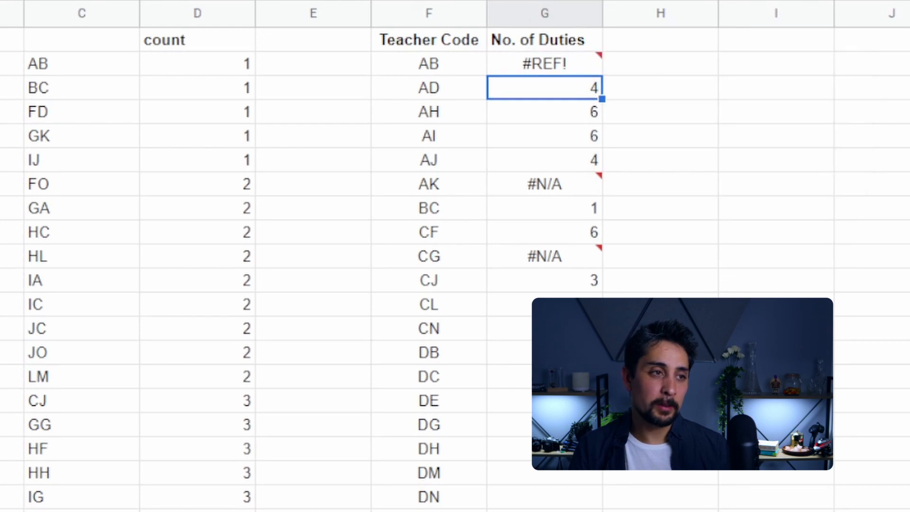
pyautogui.hotkey('ctrl', 'shift', 'Down')
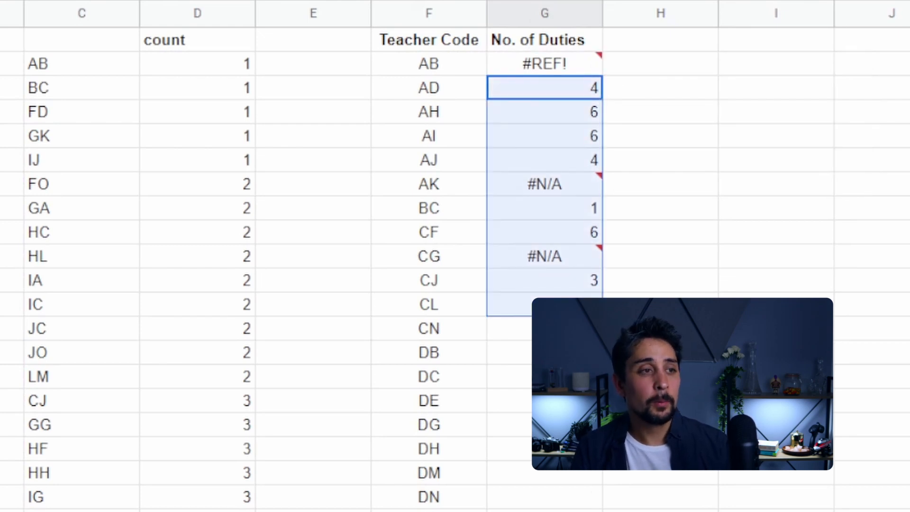
pyautogui.press('Delete')
pyautogui.press('Up')
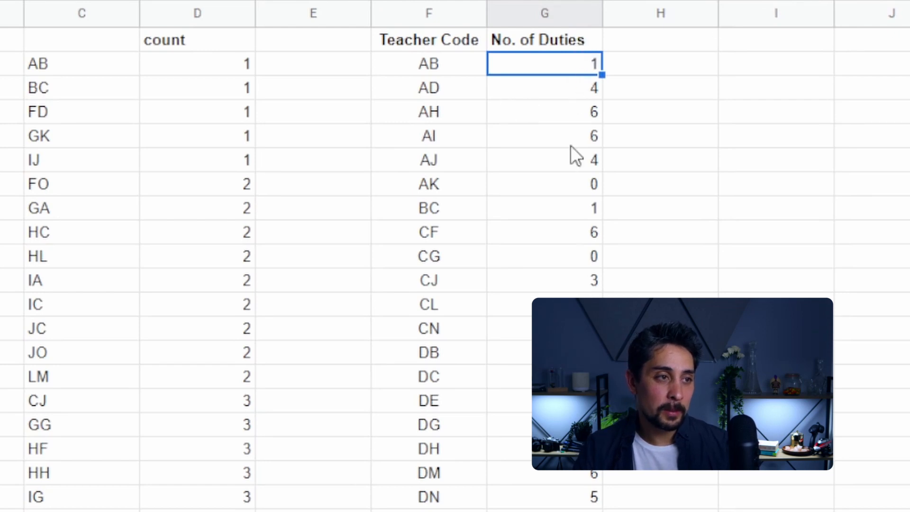
pyautogui.moveTo(588, 175); pyautogui.dragTo(443, 193)
pyautogui.moveTo(510, 328); pyautogui.dragTo(443, 401)
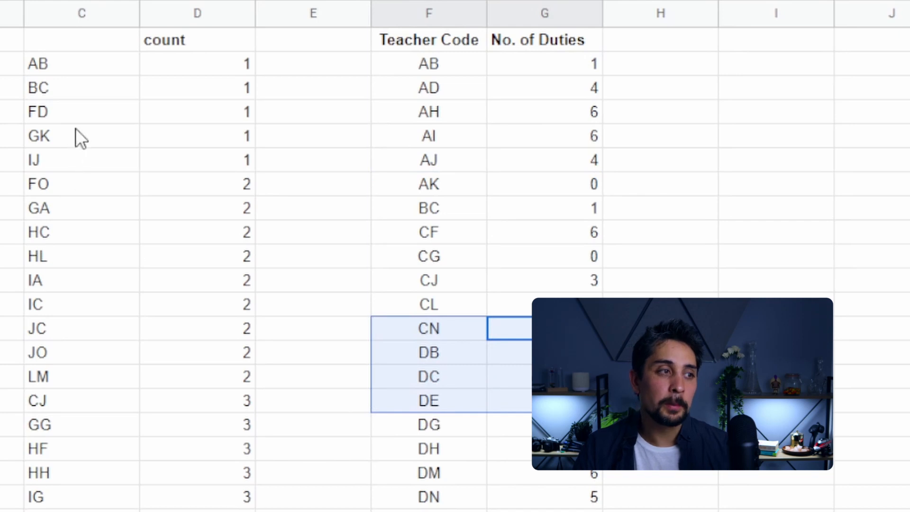
pyautogui.moveTo(103, 66); pyautogui.dragTo(241, 424)
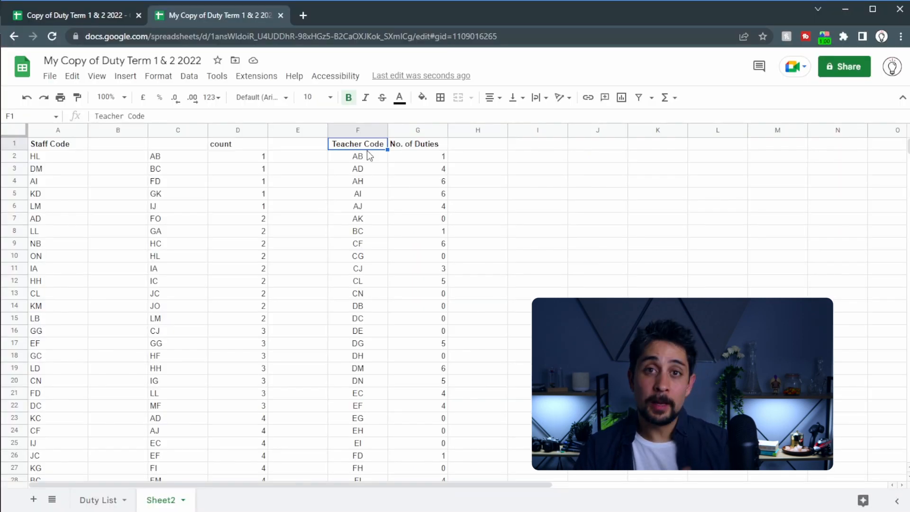
# On the Duty List sheet, enter =query(Sheet2!F1:G,"Where Col1 is not null") in O8 to pull in the teacher duty table
pyautogui.click(91, 499)
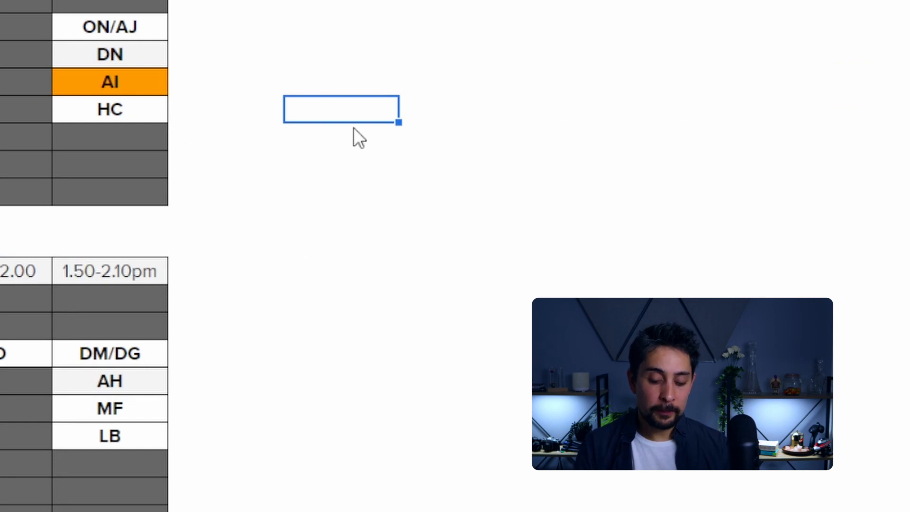
pyautogui.write('=query(')
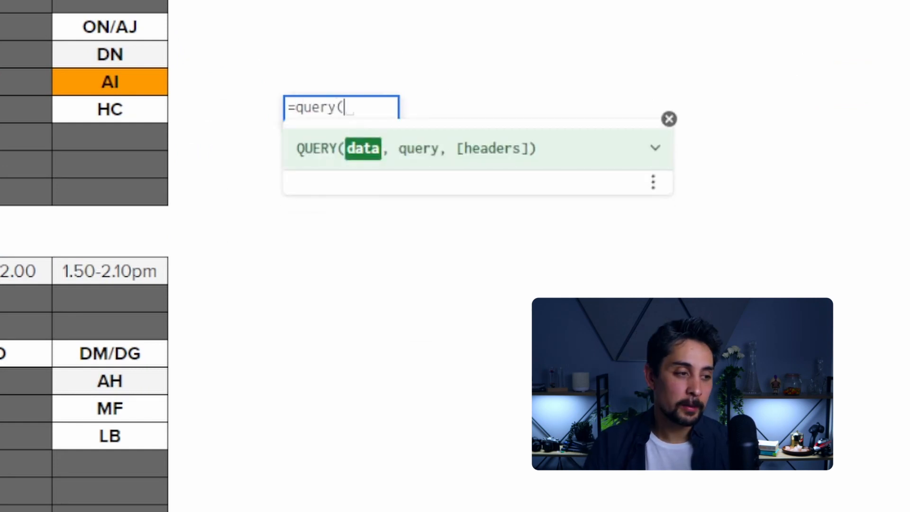
pyautogui.click(1, 510)
pyautogui.moveTo(231, 100); pyautogui.dragTo(326, 169)
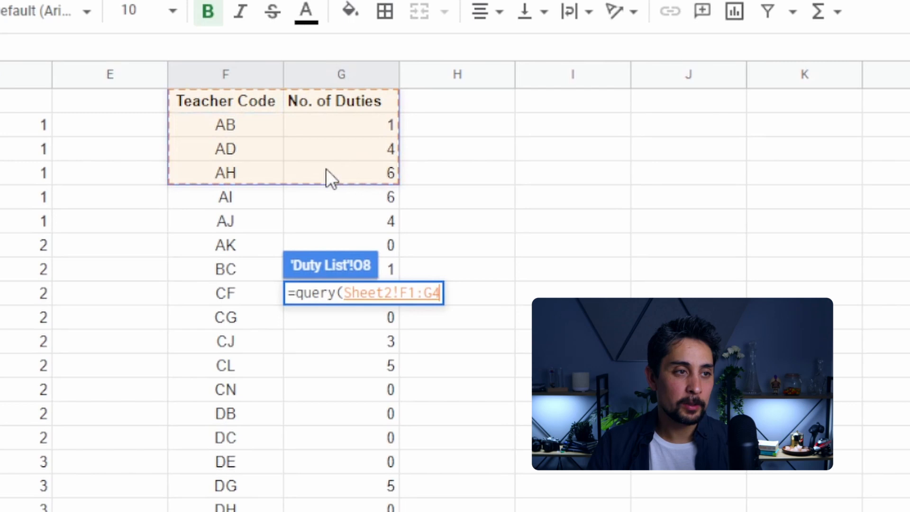
pyautogui.press('BackSpace')
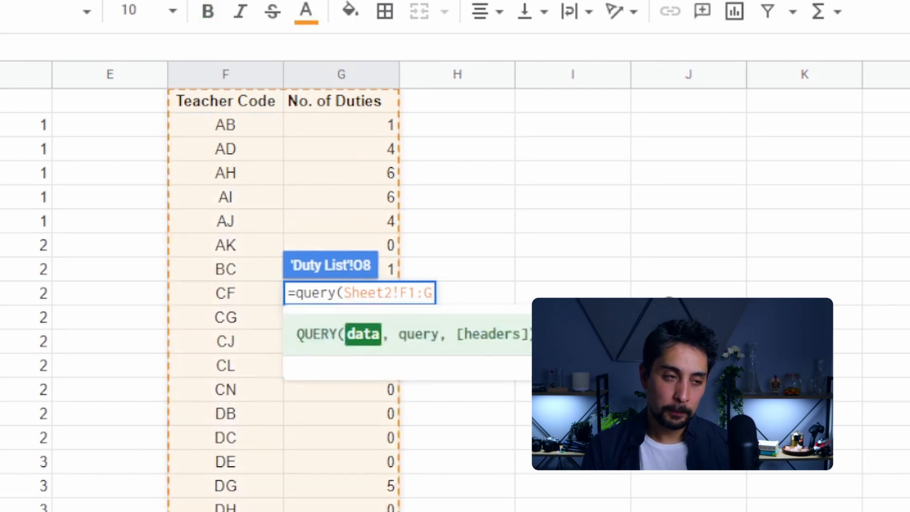
pyautogui.write(',"')
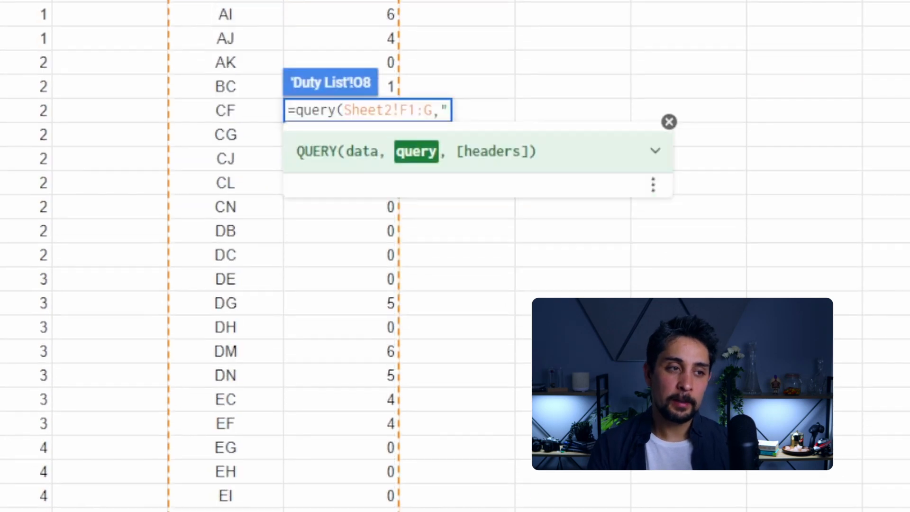
pyautogui.write('Where')
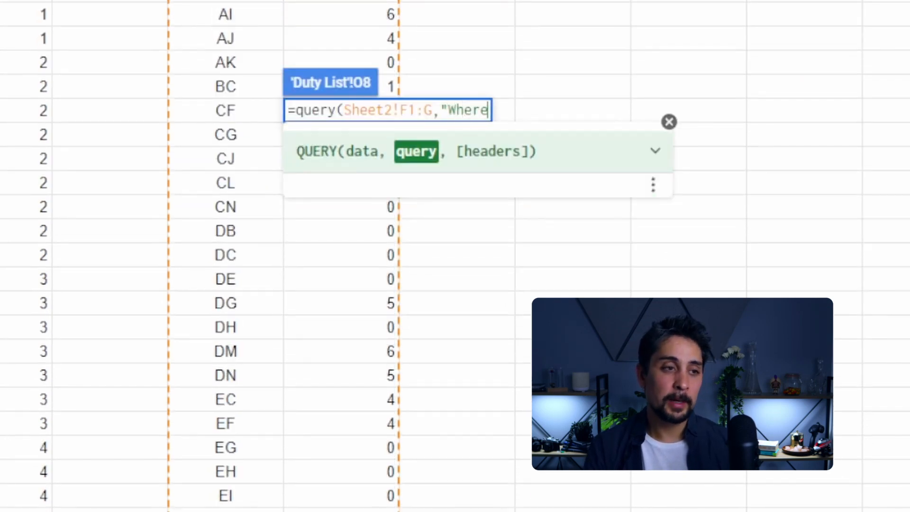
pyautogui.write(' Col1 is not nu')
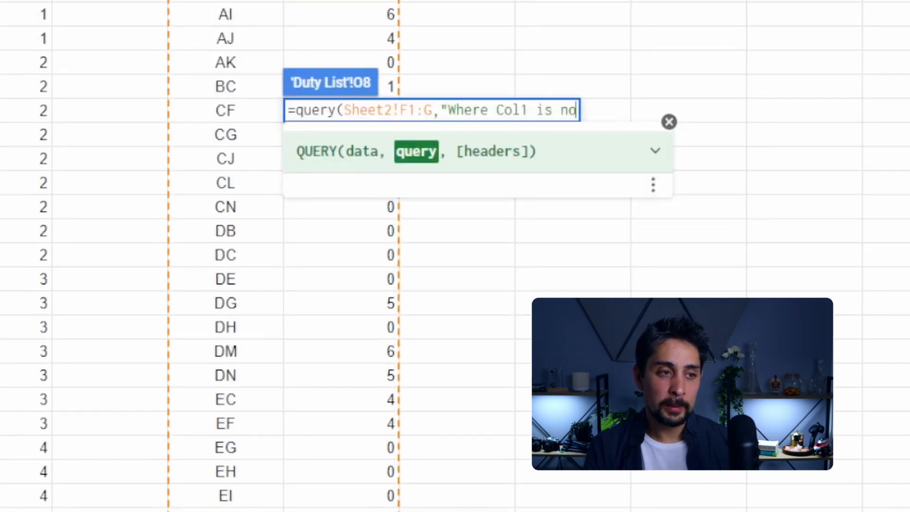
pyautogui.write('ll"')
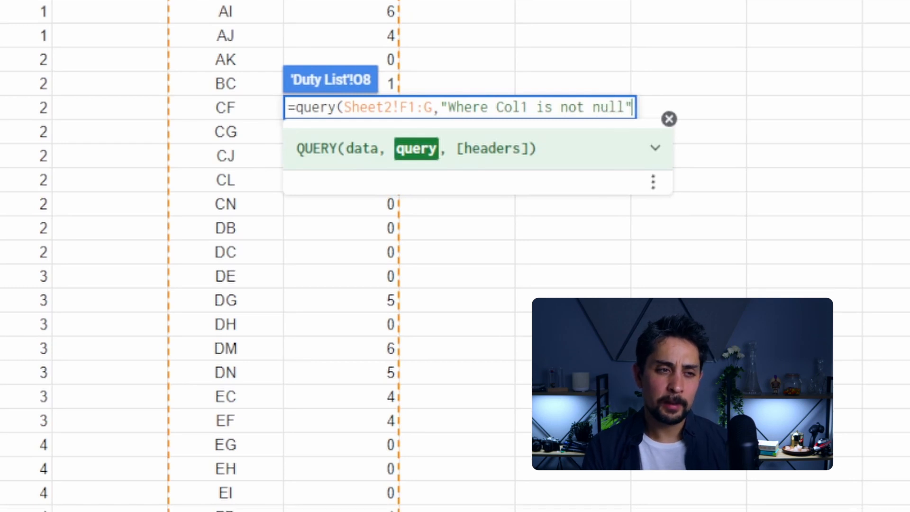
pyautogui.press('Return')
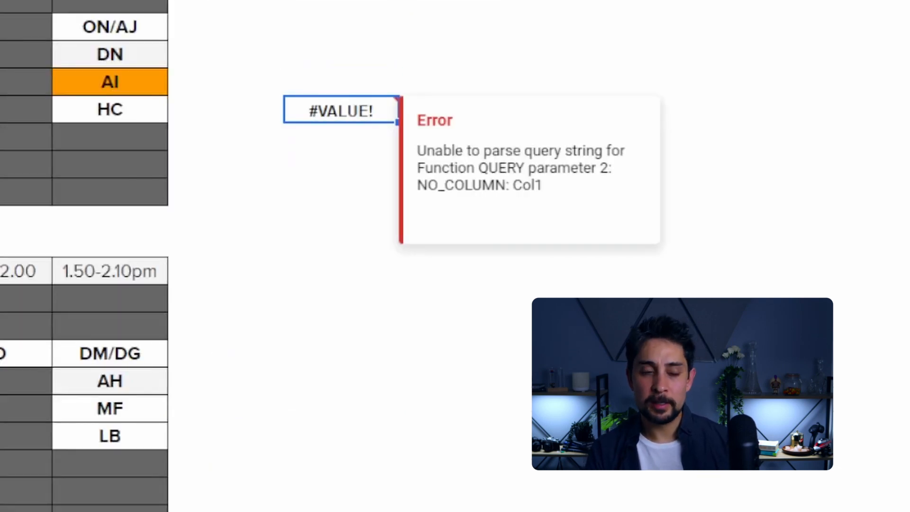
# Try the O8 query with its data range in curly braces, =query({Sheet2!F1:G},"Where Col1 is not null"), and undo that change
pyautogui.press('F2')
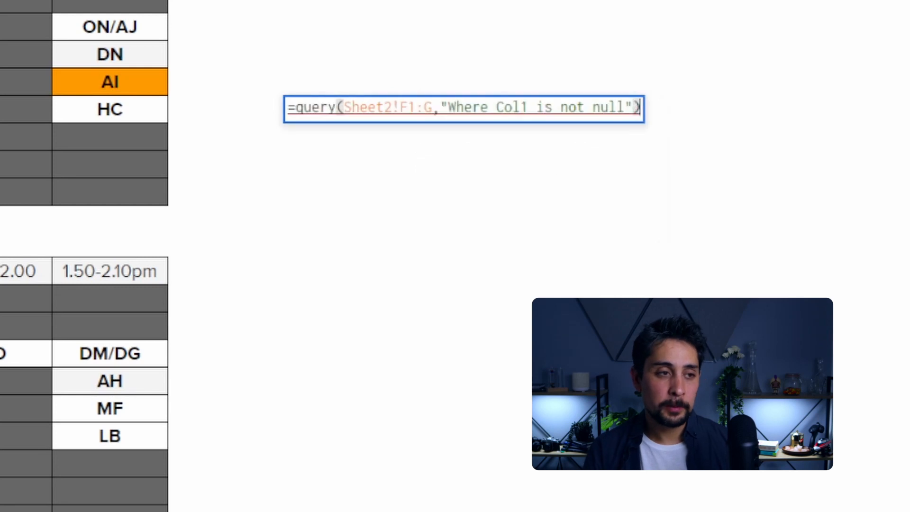
pyautogui.press('Home')
pyautogui.hotkey('ctrl', 'Right')
pyautogui.hotkey('ctrl', 'Right')
pyautogui.hotkey('ctrl', 'Right')
pyautogui.write('{')
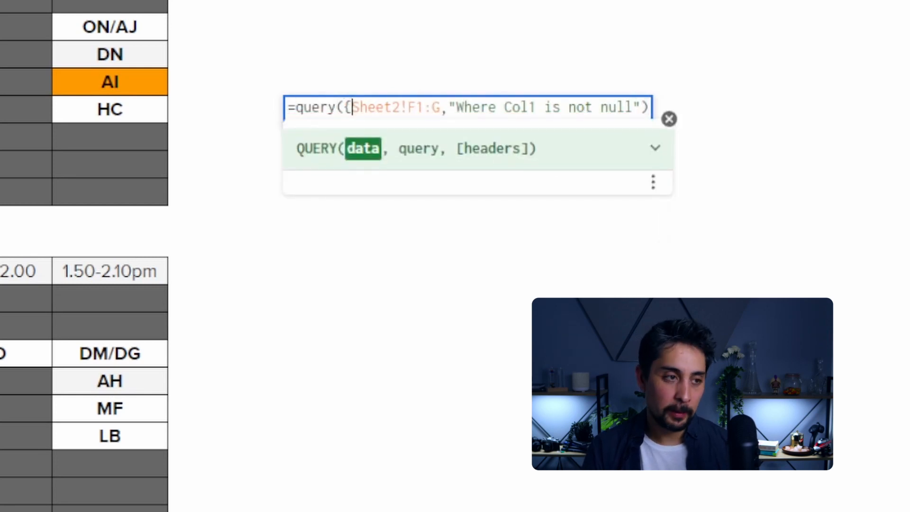
pyautogui.write('}')
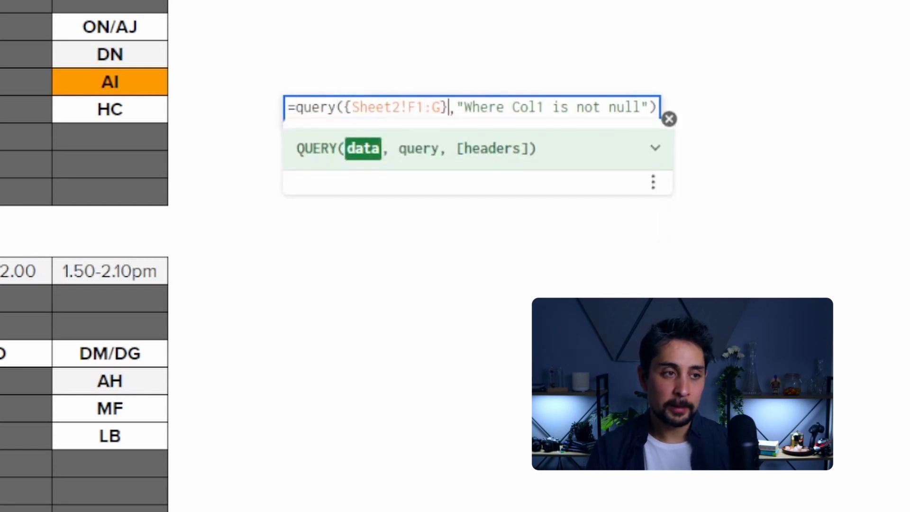
pyautogui.press('Return')
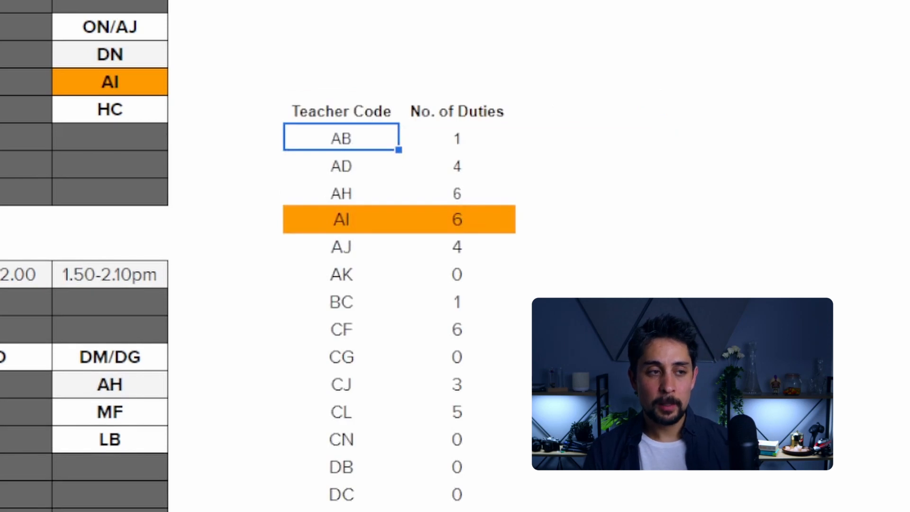
pyautogui.hotkey('ctrl', 'z')
# Replace Col1 with F in the O8 query, giving =query(Sheet2!F1:G,"Where F is not null")
pyautogui.press('Return')
pyautogui.press('Left')
pyautogui.press('Left')
pyautogui.press('Left')
pyautogui.press('Left')
pyautogui.press('Left')
pyautogui.press('Left')
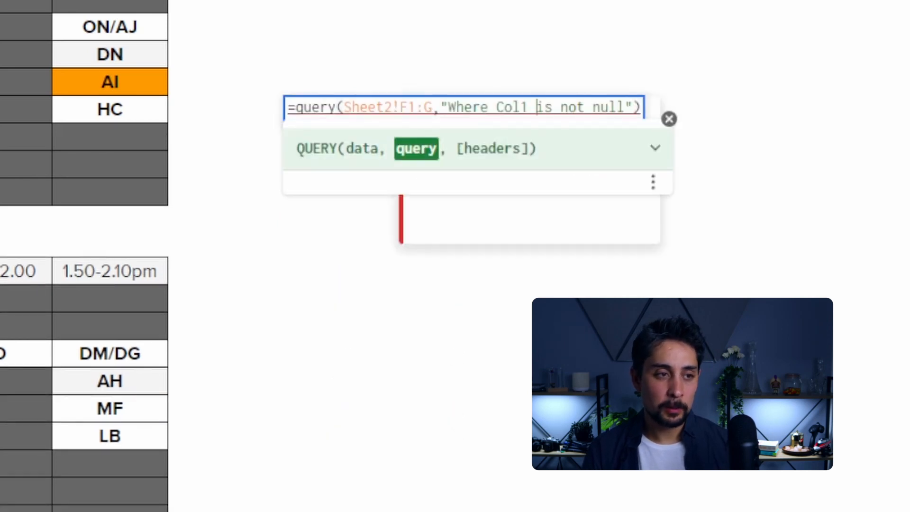
pyautogui.press('Left')
pyautogui.hotkey('shift', 'Left')
pyautogui.hotkey('shift', 'Left')
pyautogui.hotkey('shift', 'Left')
pyautogui.hotkey('shift', 'Left')
pyautogui.write('F')
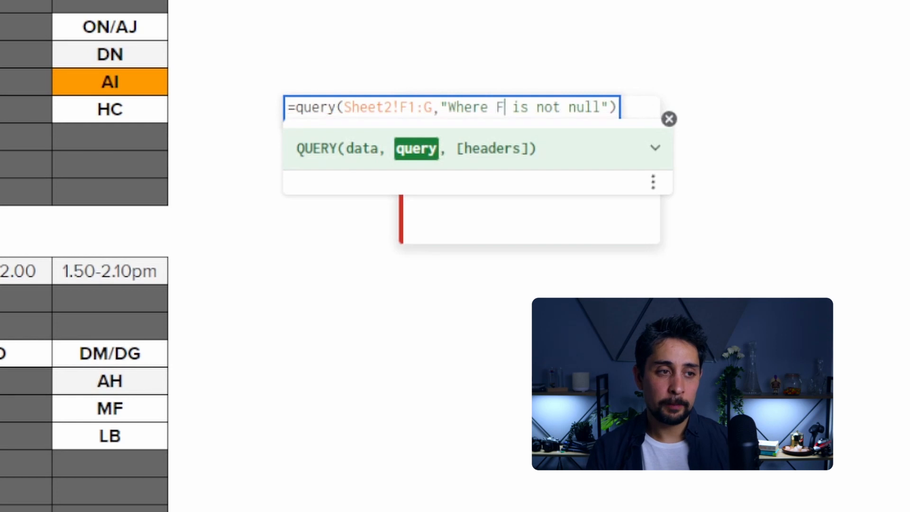
pyautogui.press('Return')
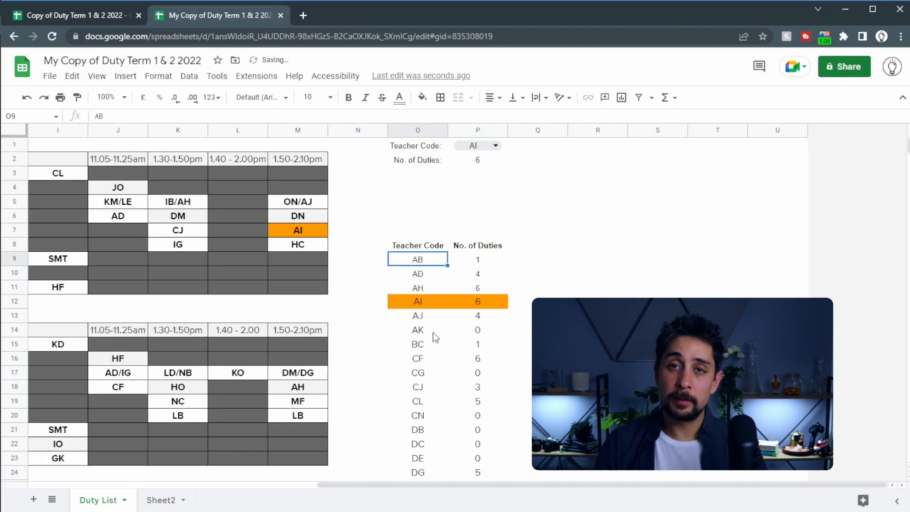
# Check the teacher code and duty list in columns O and P down to its last row, and return to query cell O8
pyautogui.scroll(-15, 433, 334)
pyautogui.scroll(-3, 438, 344)
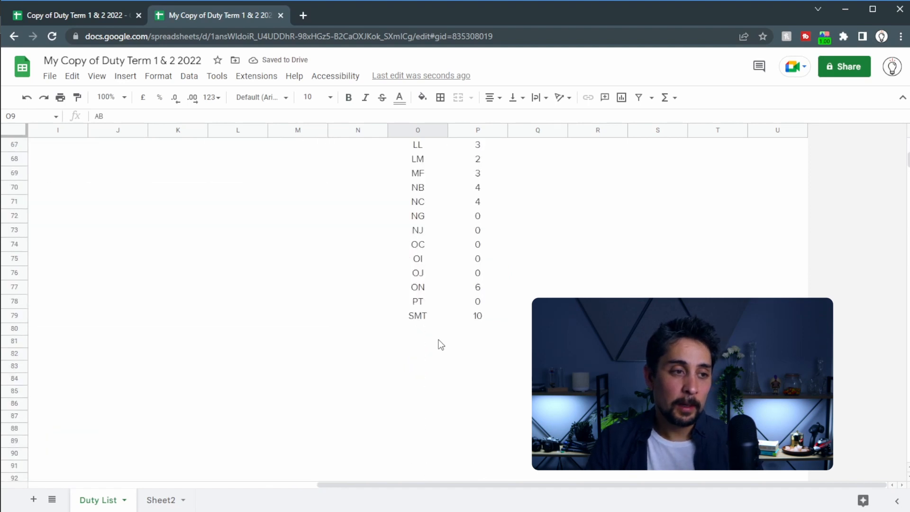
pyautogui.scroll(20, 436, 343)
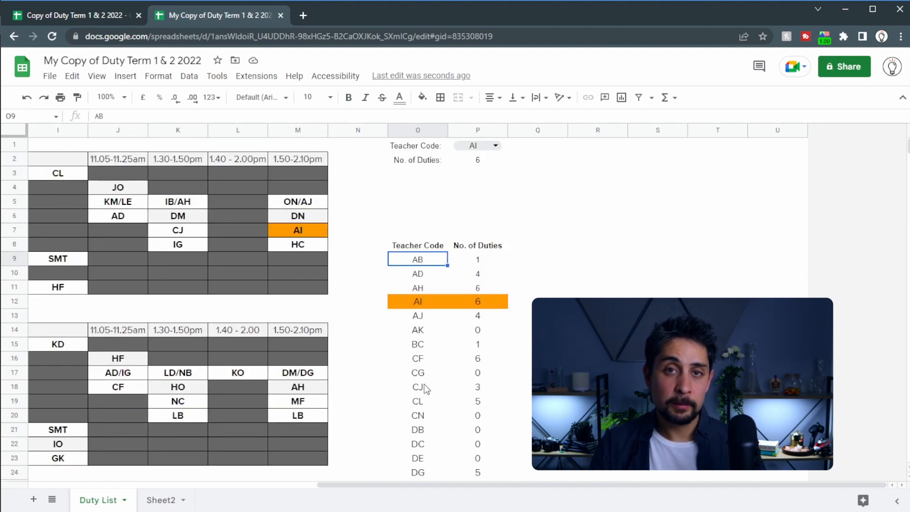
pyautogui.press('Up')
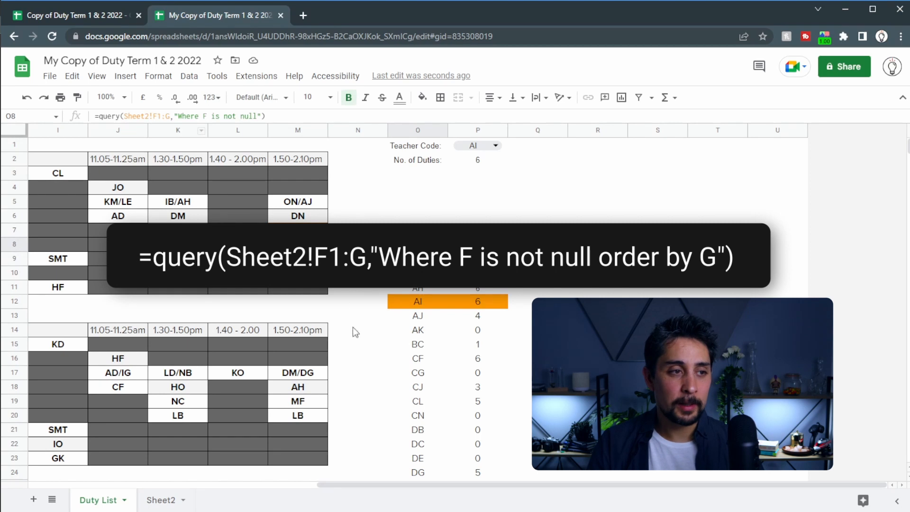
# Sort the O8 query by duty count, giving =query(Sheet2!F1:G,"Where F is not null order by G"), and check the resulting list
pyautogui.click(255, 116)
pyautogui.write('order by G')
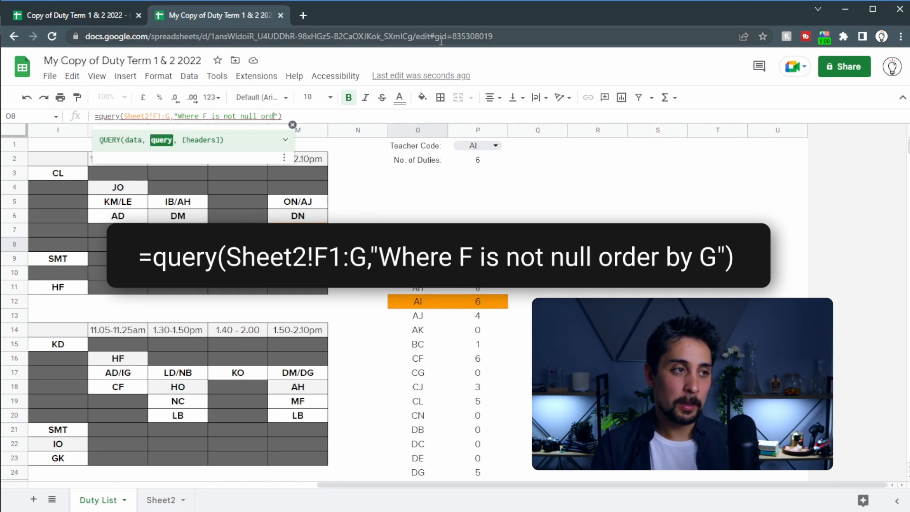
pyautogui.press('Return')
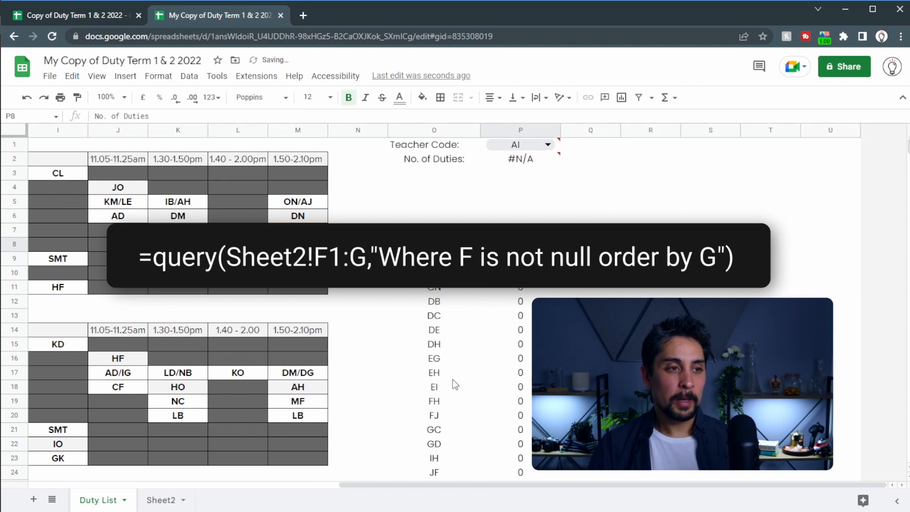
pyautogui.moveTo(521, 244); pyautogui.dragTo(443, 416)
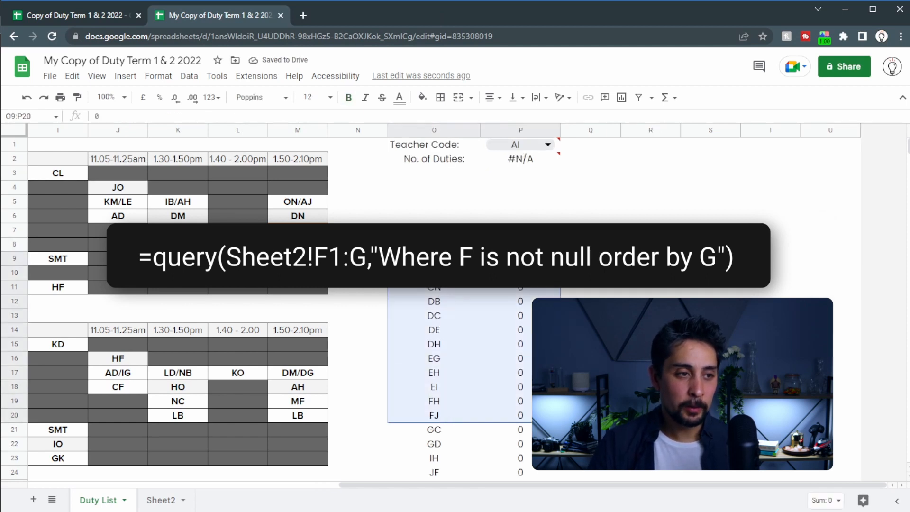
pyautogui.click(440, 244)
pyautogui.scroll(-7, 449, 336)
pyautogui.scroll(-8, 421, 365)
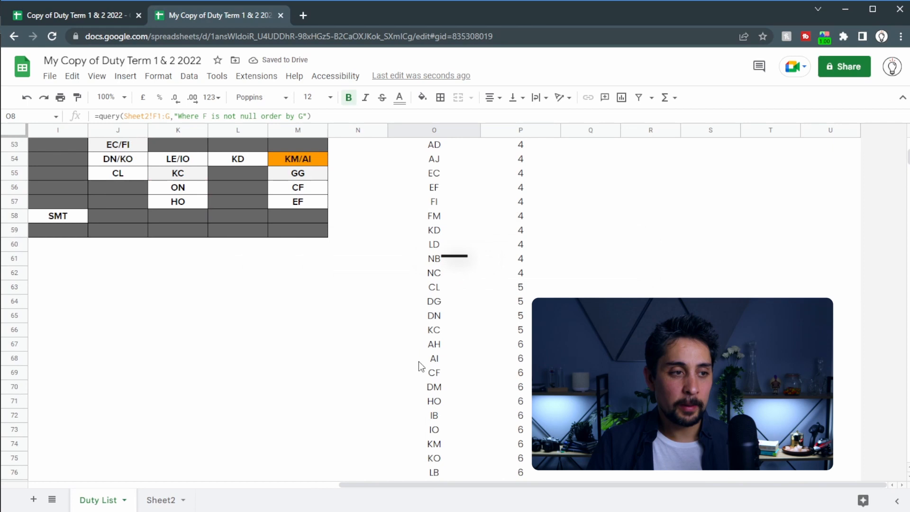
pyautogui.scroll(15, 367, 468)
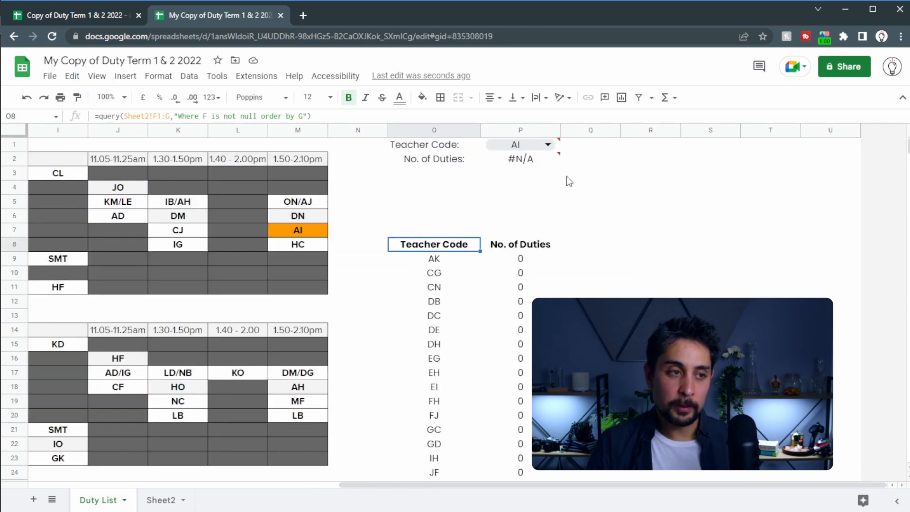
# Make the lookup range in P2 open-ended so that the formula reads =vlookup(P1,$O$8:$P,2,0)
pyautogui.click(524, 161)
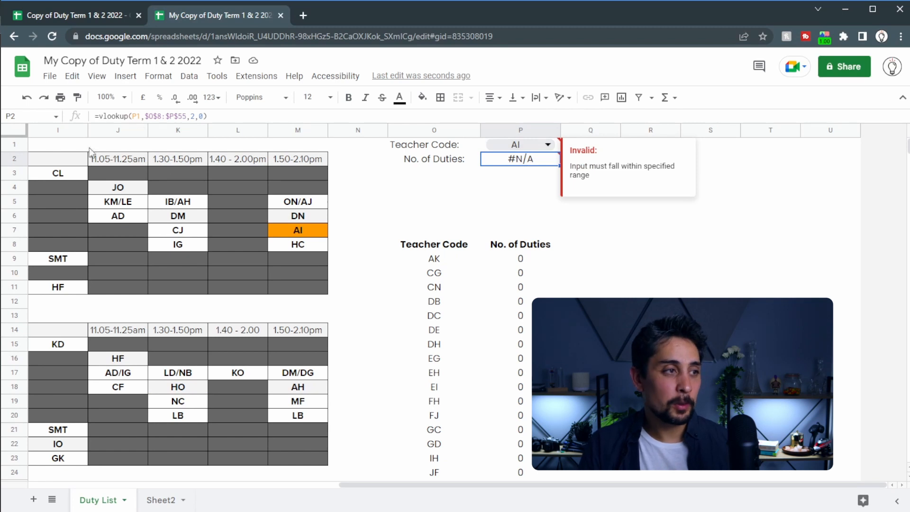
pyautogui.moveTo(170, 116); pyautogui.dragTo(190, 116)
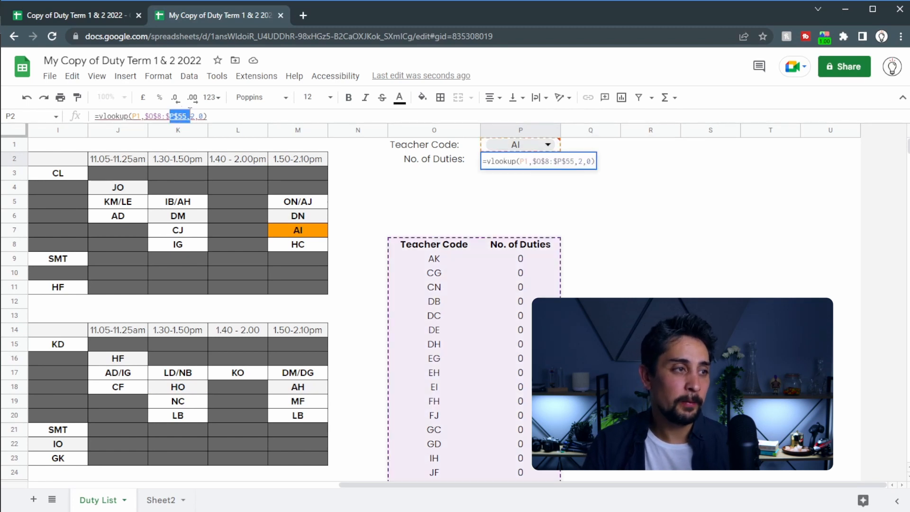
pyautogui.scroll(-15, 426, 261)
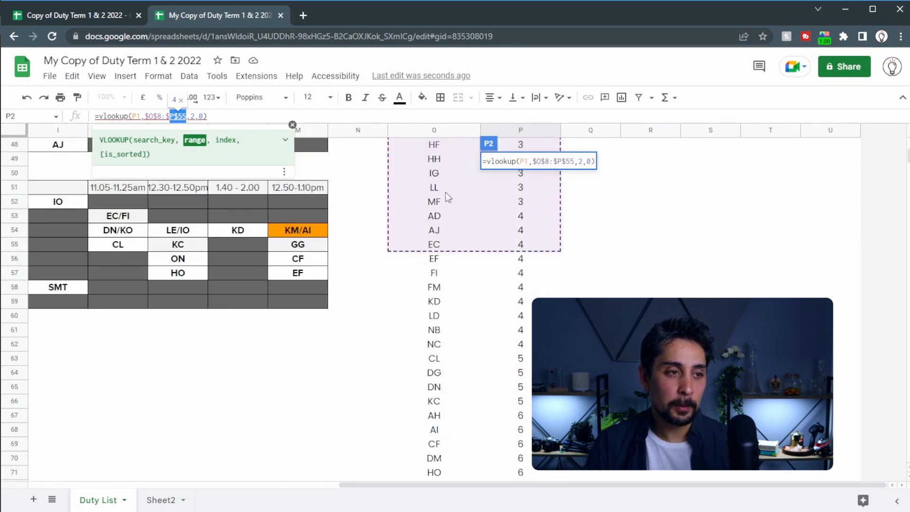
pyautogui.scroll(-6, 502, 242)
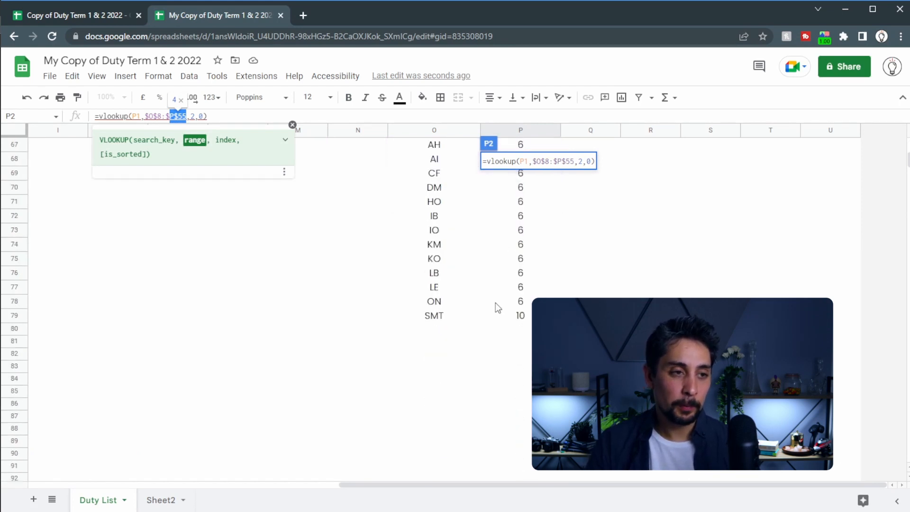
pyautogui.click(186, 117)
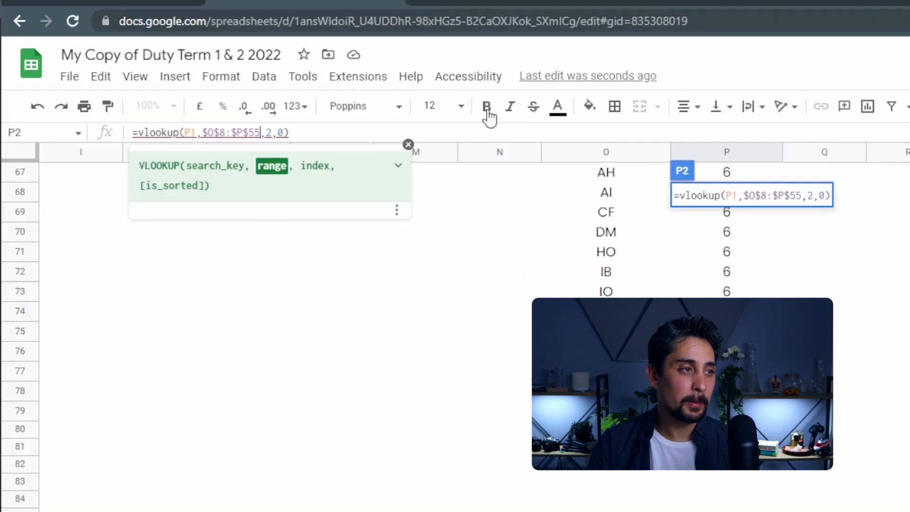
pyautogui.press('BackSpace')
pyautogui.press('BackSpace')
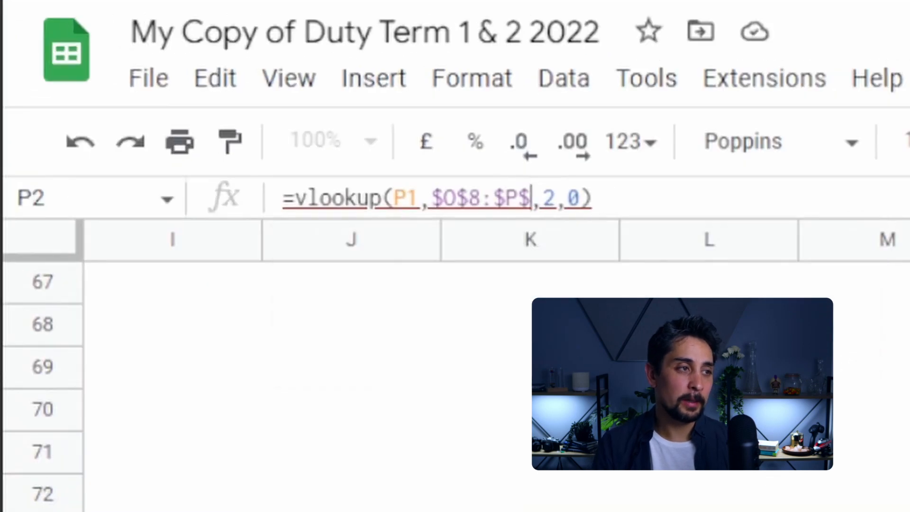
pyautogui.press('BackSpace')
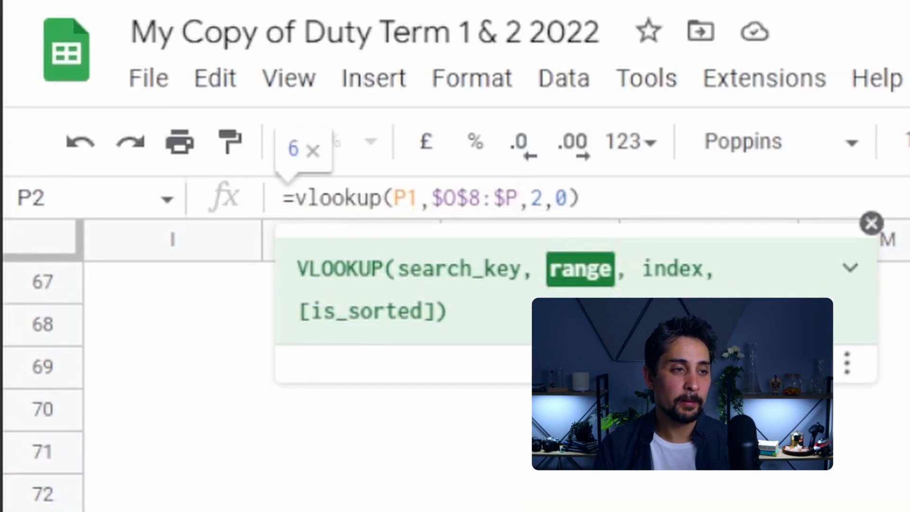
pyautogui.press('Return')
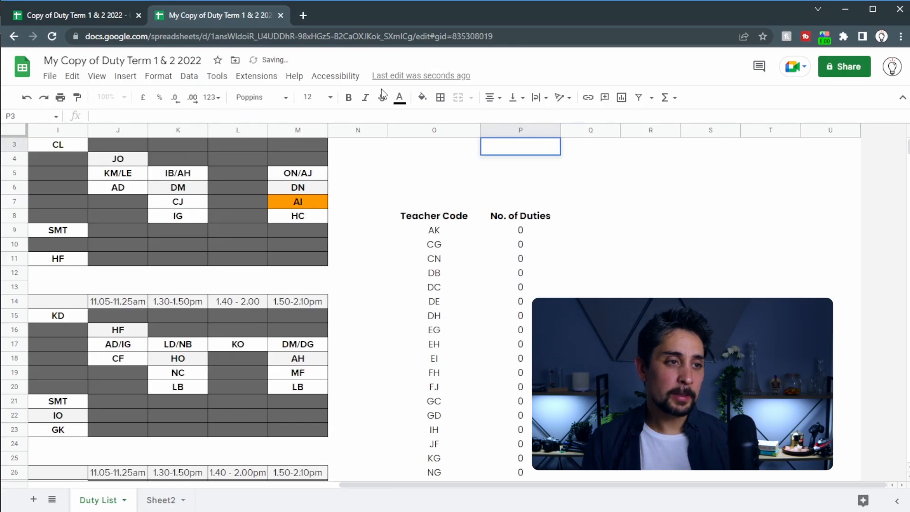
pyautogui.press('Up')
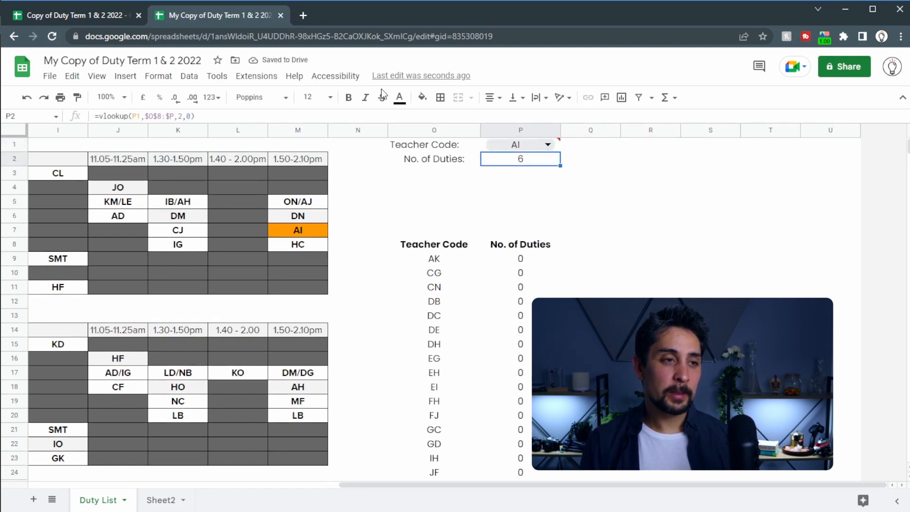
# Edit the P1 dropdown's validation rule, removing the end row from its source range ='Duty List'!$O$8:$O$55
pyautogui.press('Up')
pyautogui.click(540, 145)
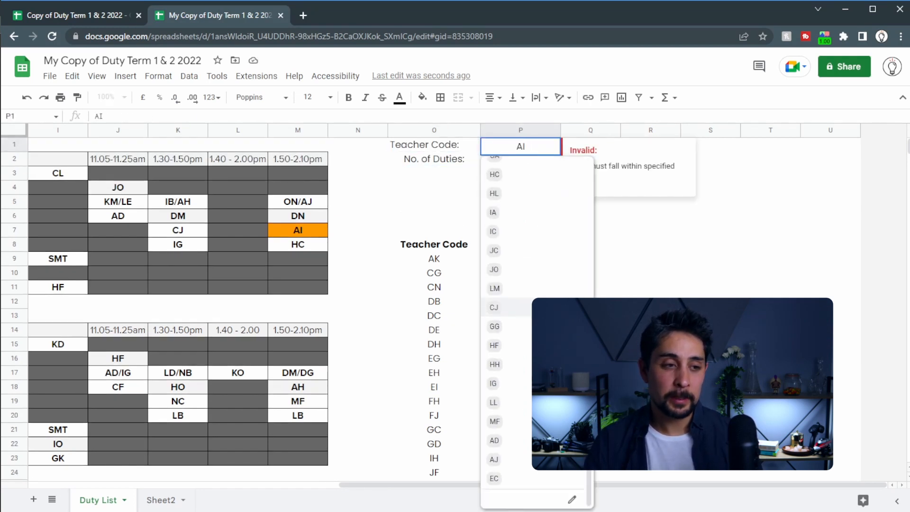
pyautogui.click(572, 500)
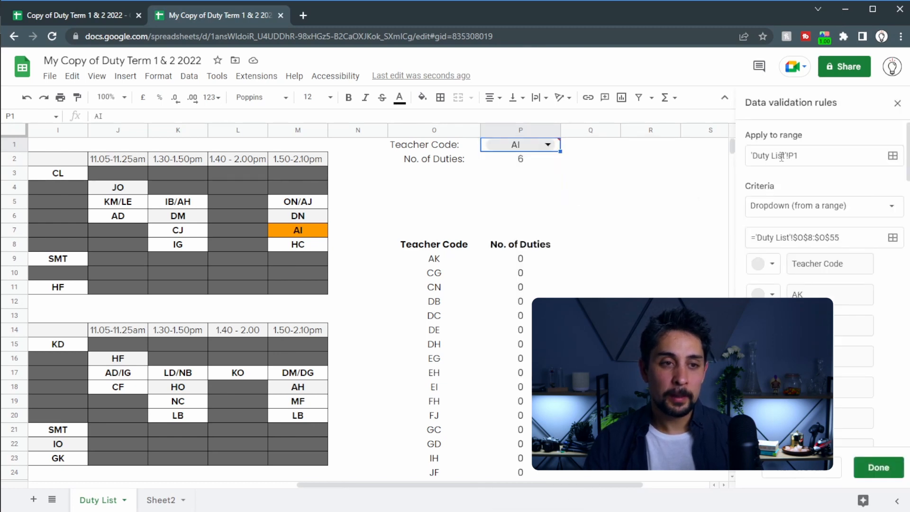
pyautogui.click(852, 243)
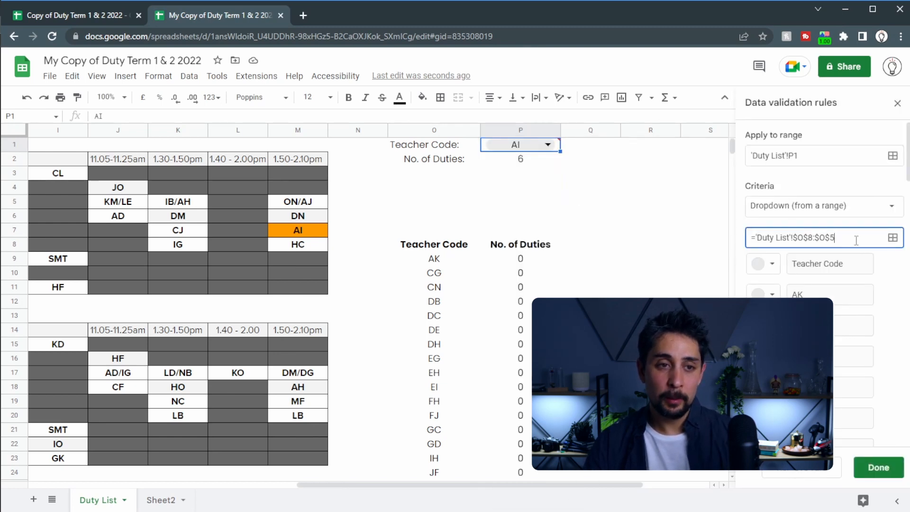
pyautogui.click(878, 467)
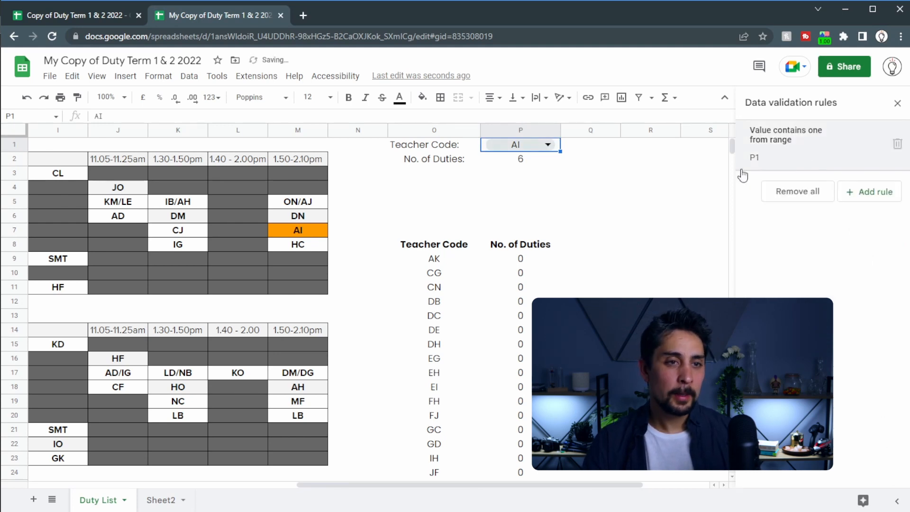
# Move the teacher duty query from O8 to O7 and restore the table's centred alignment and bold header
pyautogui.click(441, 247)
pyautogui.click(441, 225)
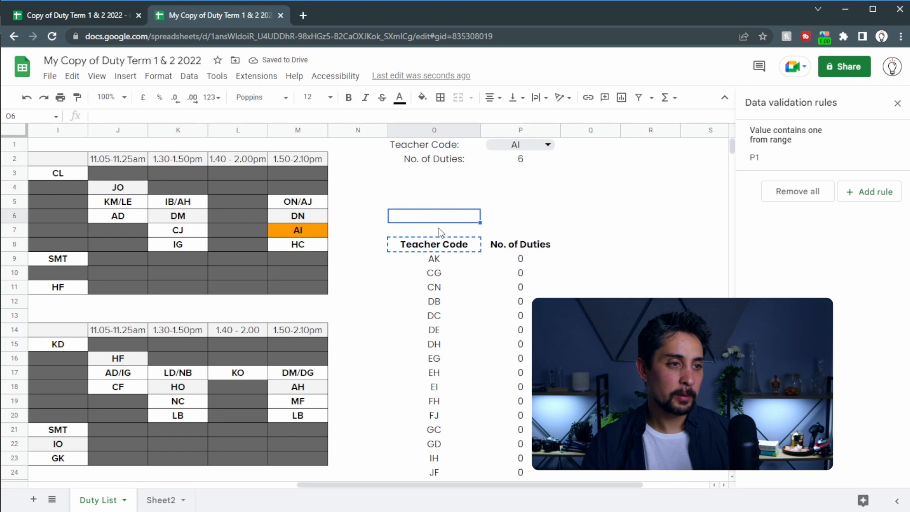
pyautogui.hotkey('ctrl', 'v')
pyautogui.click(437, 129)
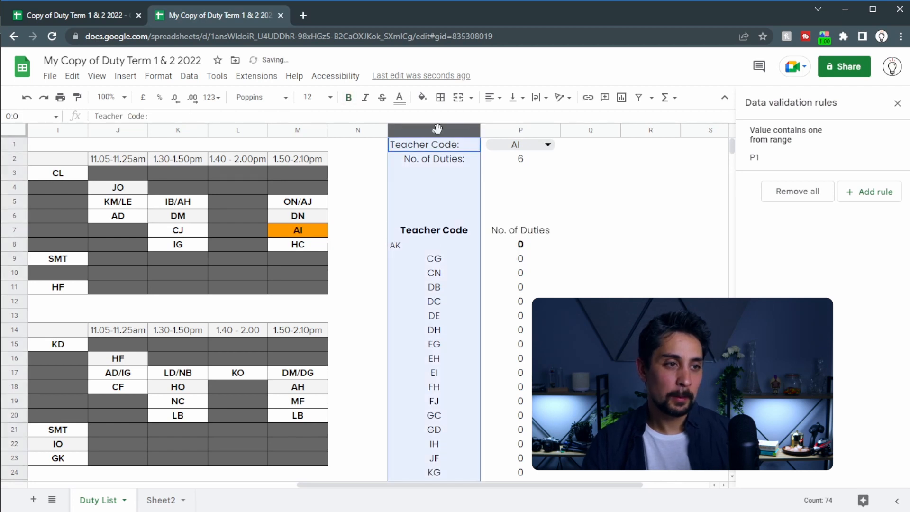
pyautogui.press('Left')
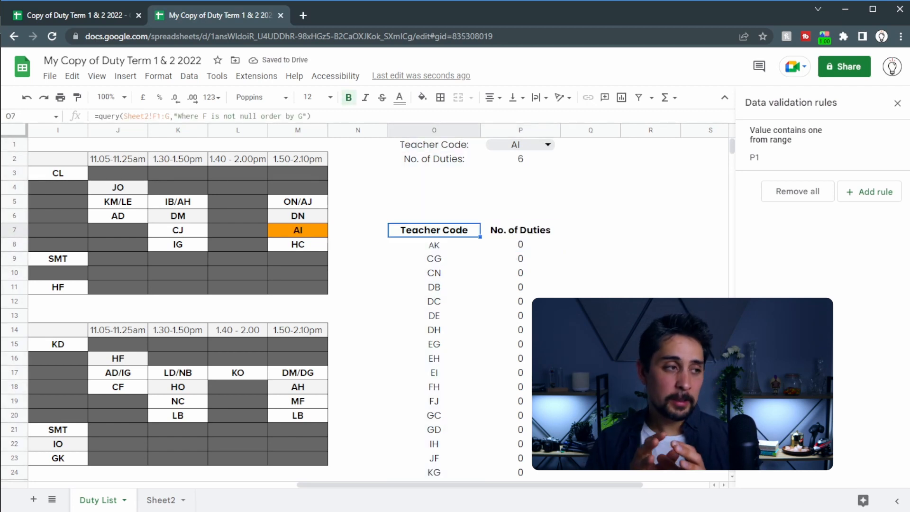
pyautogui.click(441, 243)
pyautogui.press('Down')
pyautogui.press('Up')
pyautogui.press('Up')
pyautogui.click(448, 244)
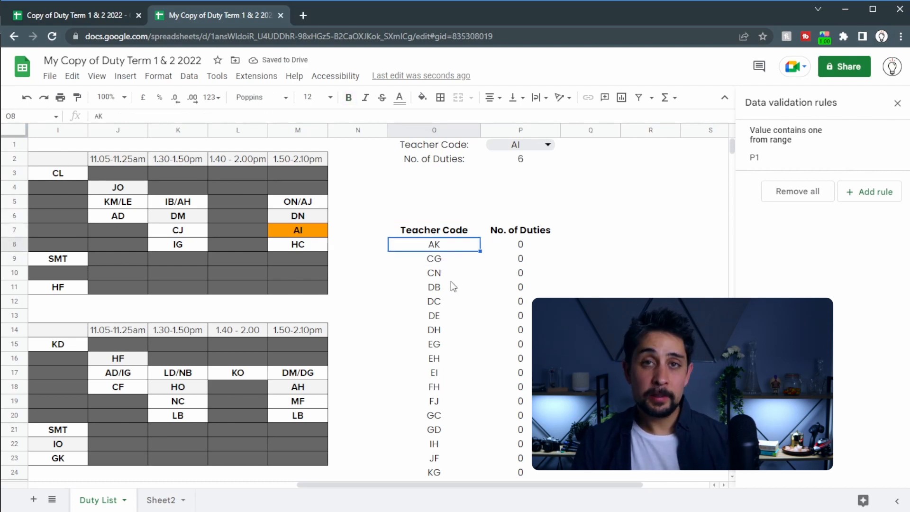
pyautogui.click(897, 103)
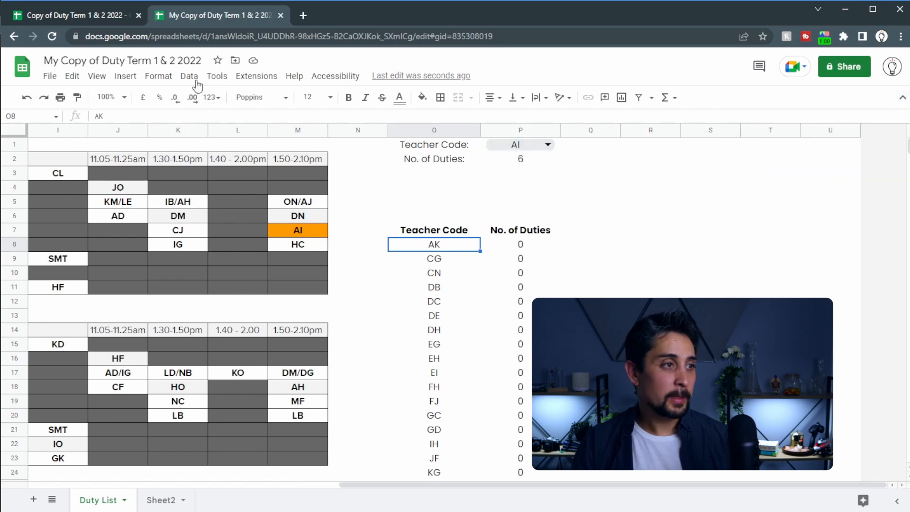
# Remove the end rows from the duty table's conditional format range so that it covers O7:O and P8:P
pyautogui.click(158, 76)
pyautogui.click(192, 279)
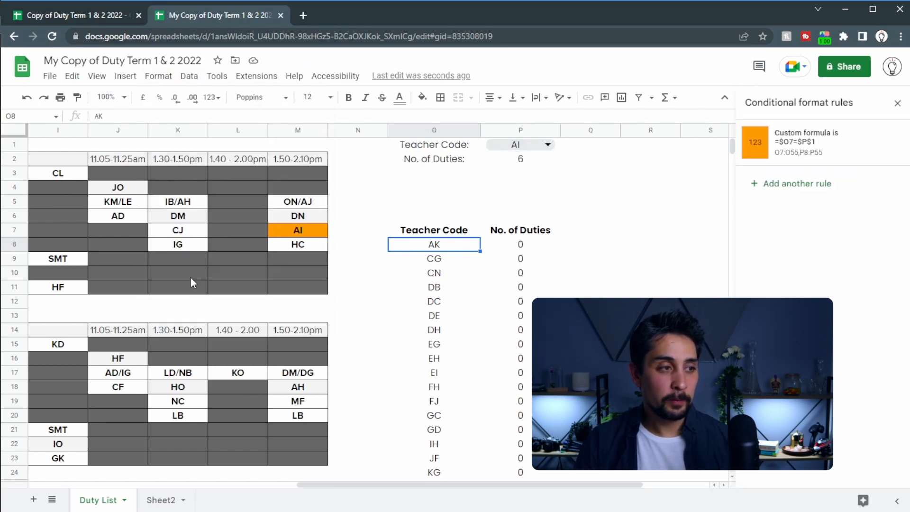
pyautogui.click(820, 145)
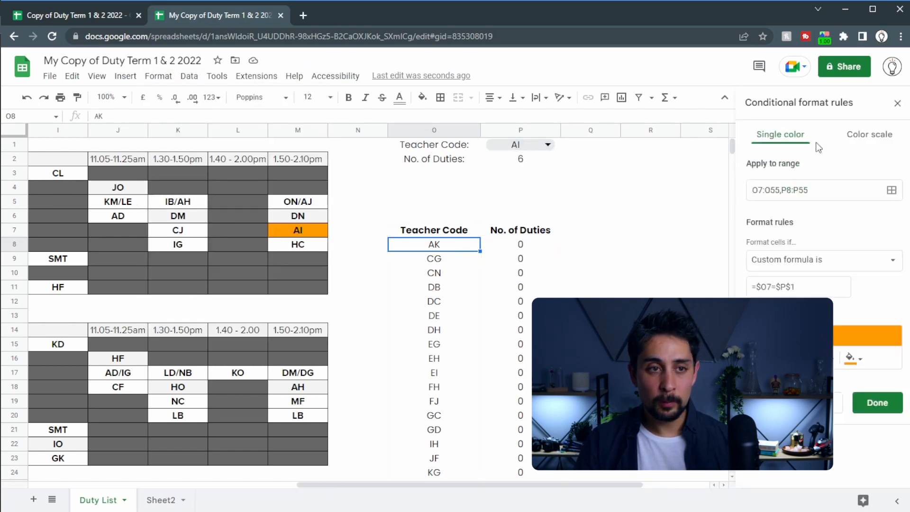
pyautogui.click(779, 191)
pyautogui.press('BackSpace')
pyautogui.press('BackSpace')
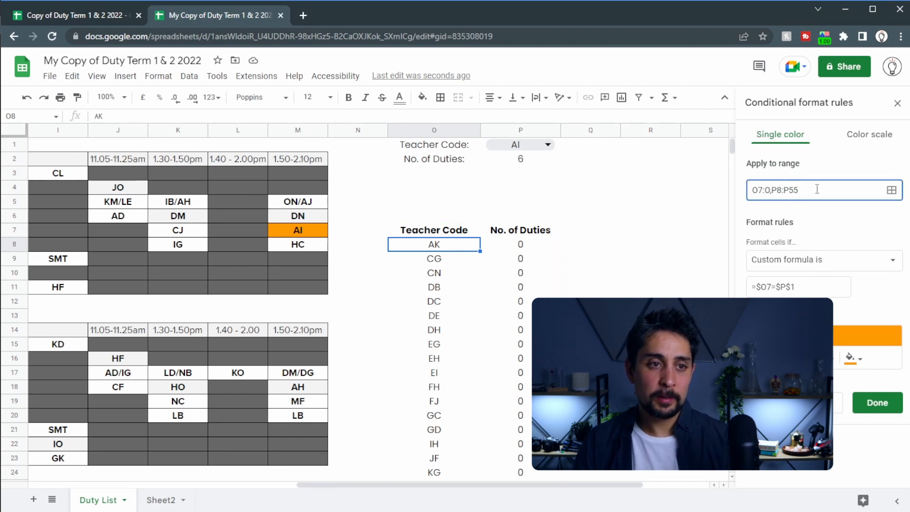
pyautogui.click(870, 404)
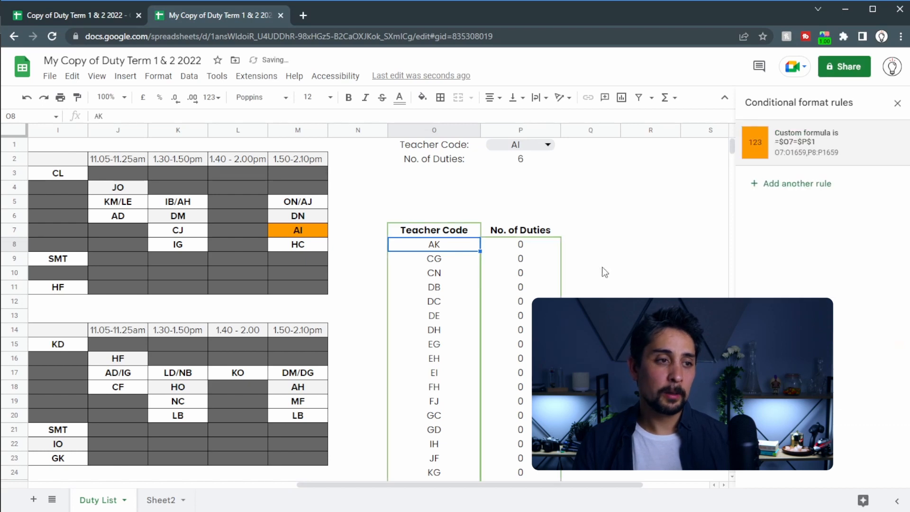
# Start the conditional format rule's column P range at P7, giving O7:O1659,P7:P1659
pyautogui.click(815, 145)
pyautogui.click(801, 190)
pyautogui.press('BackSpace')
pyautogui.write('7')
pyautogui.click(863, 406)
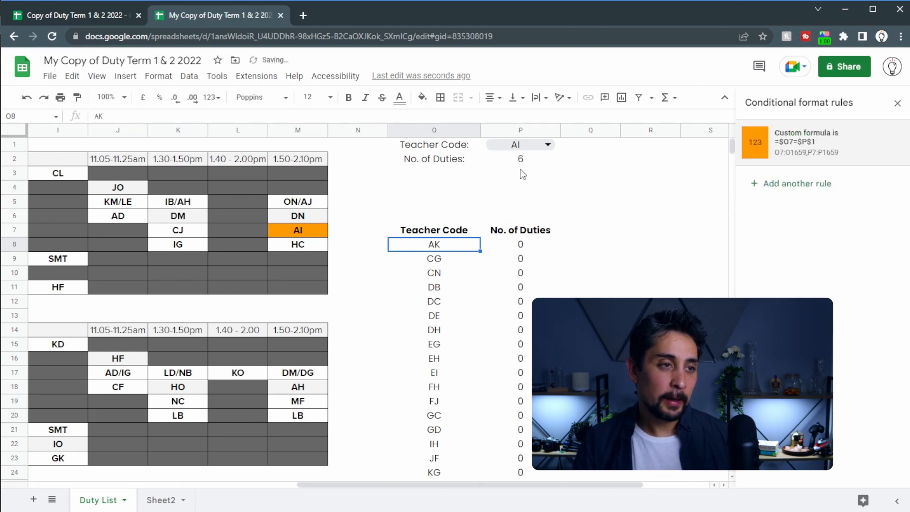
# Check the row highlighting for teacher code AI in the duty list, and test the P1 dropdown with DE
pyautogui.scroll(-9, 493, 259)
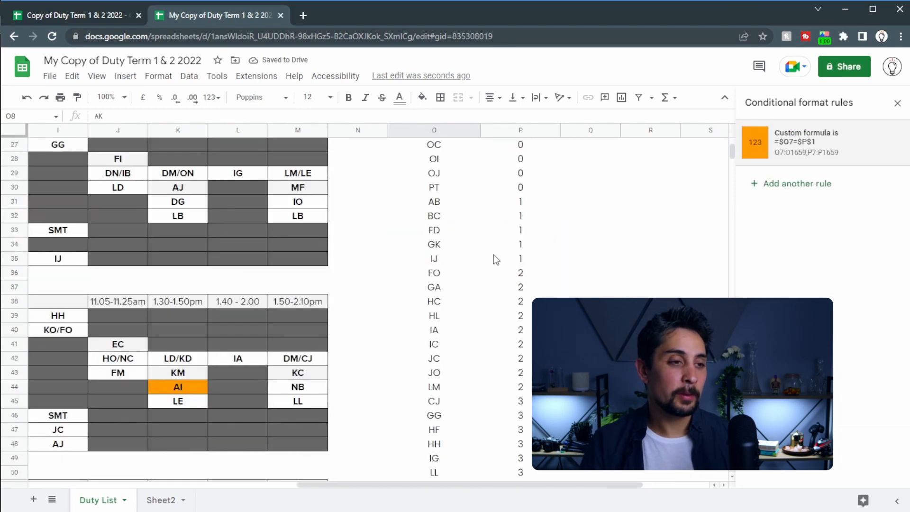
pyautogui.scroll(-10, 493, 254)
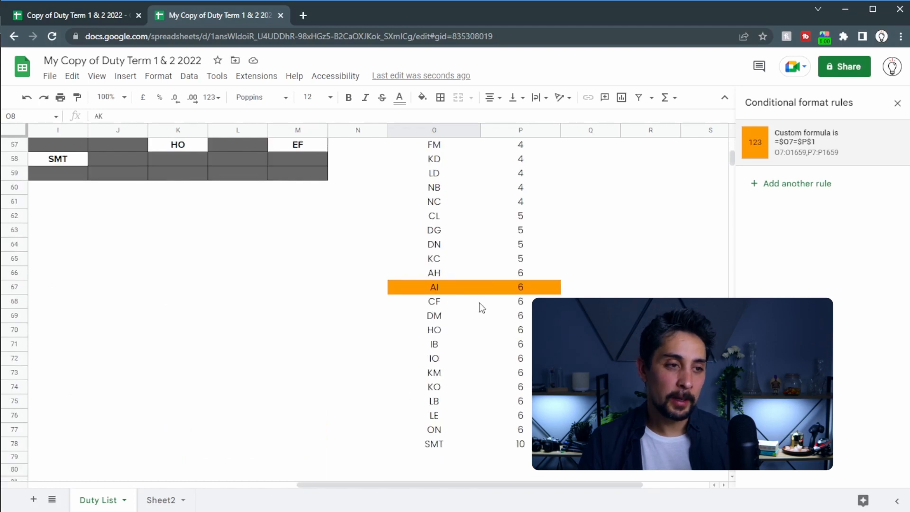
pyautogui.scroll(19, 527, 341)
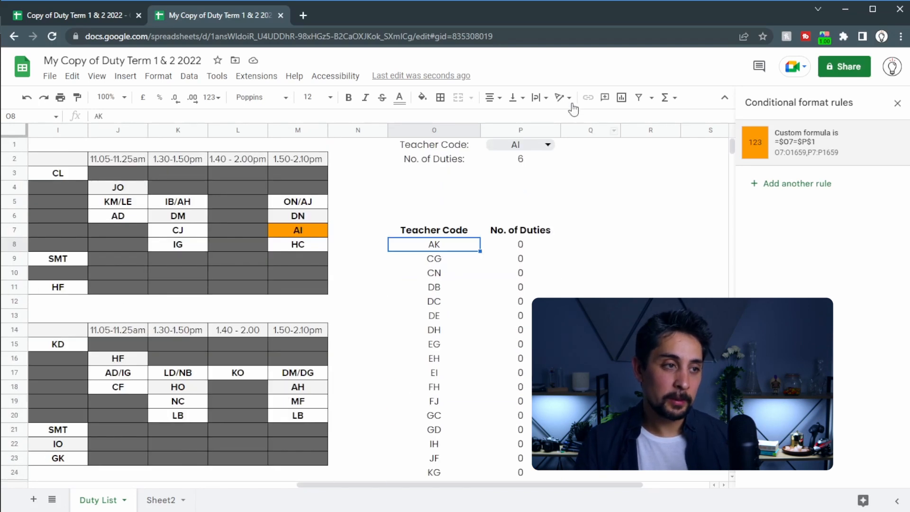
pyautogui.click(546, 145)
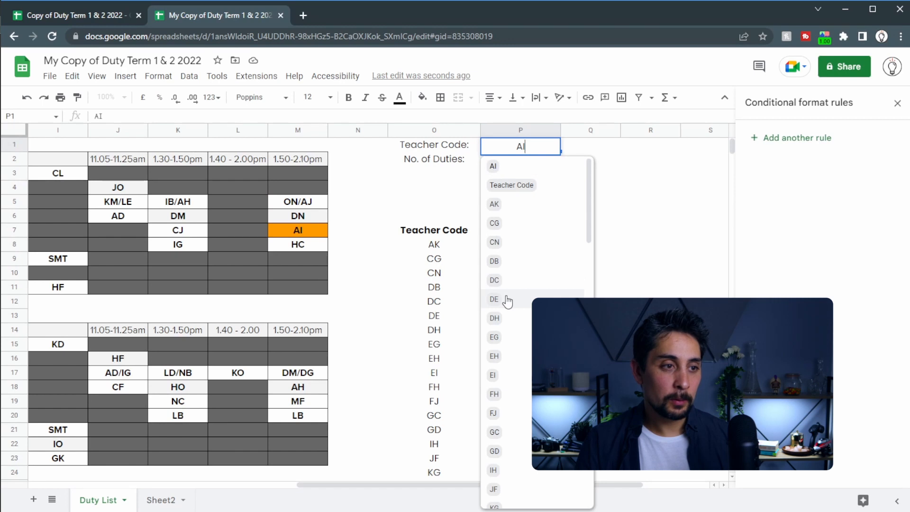
pyautogui.click(508, 299)
pyautogui.click(507, 313)
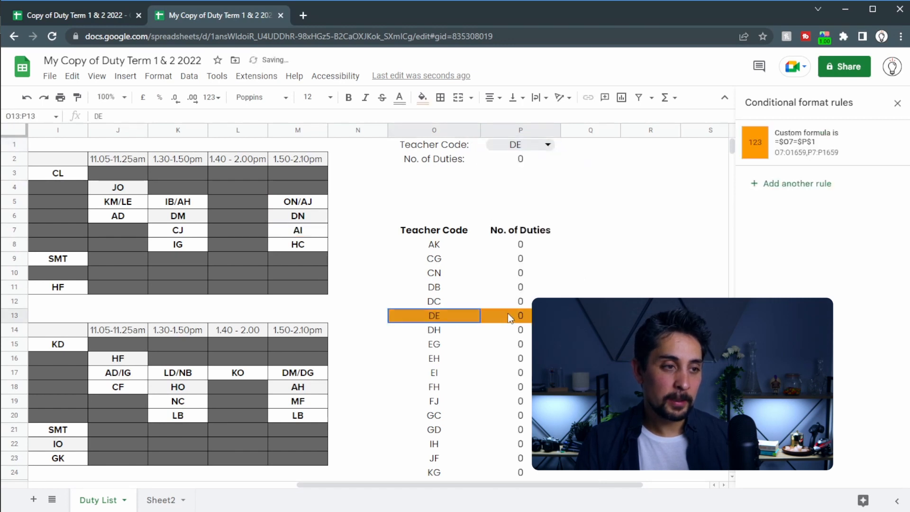
pyautogui.click(596, 263)
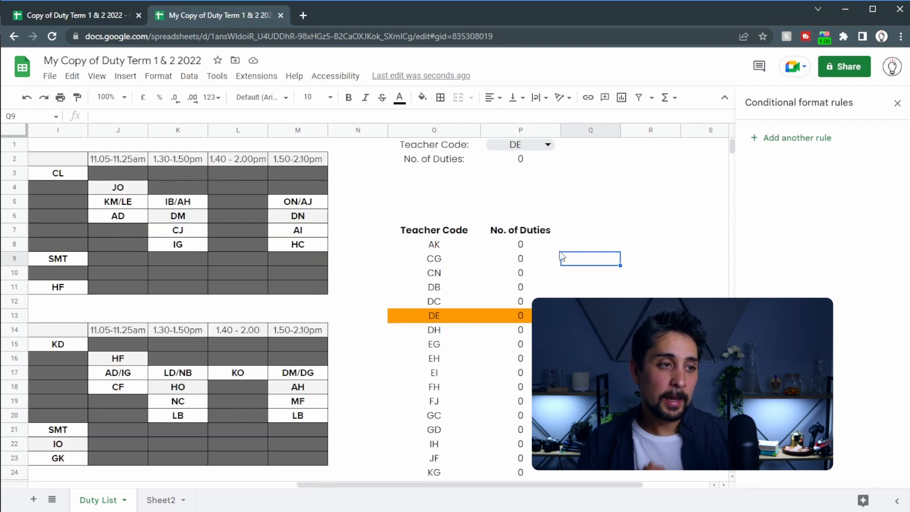
# Set the teacher code in P1 to FJ and close the conditional format rules
pyautogui.click(548, 146)
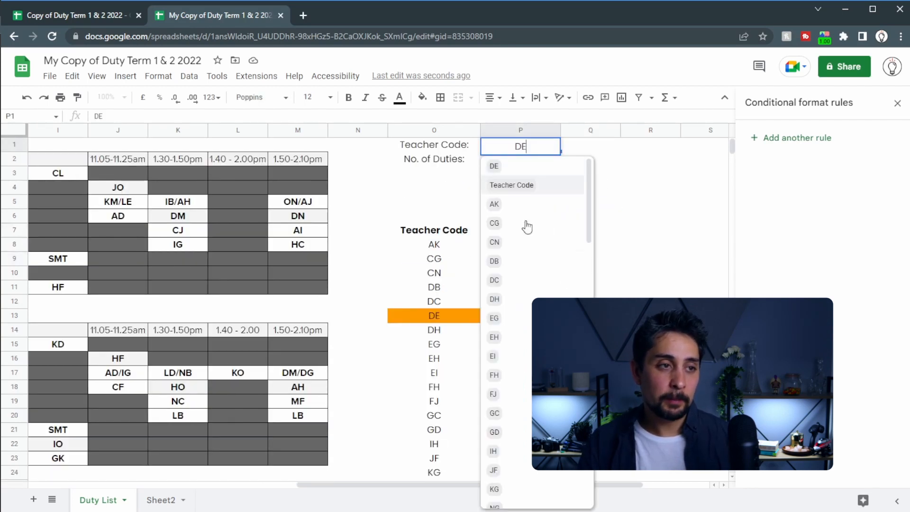
pyautogui.click(516, 398)
pyautogui.moveTo(486, 485); pyautogui.dragTo(219, 484)
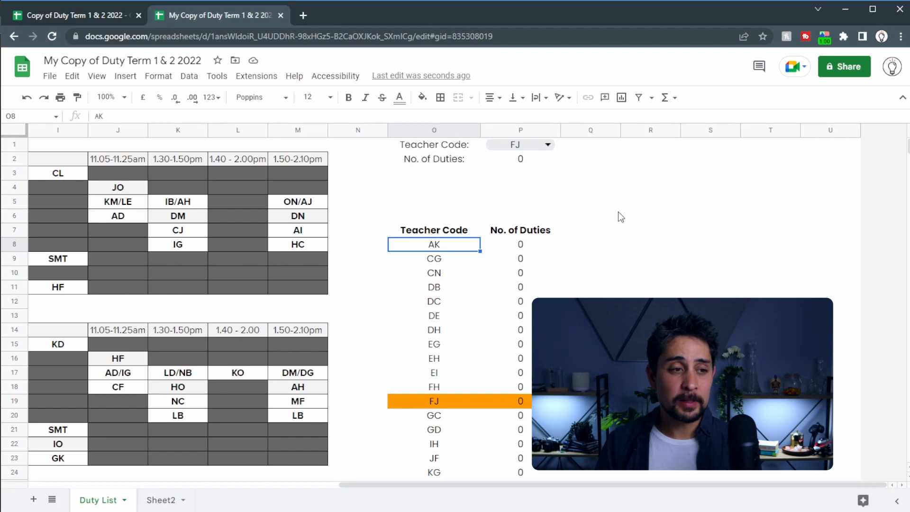
# Examine the end of the sorted duty list in O64:P77 and its start in O8:P24
pyautogui.scroll(-20, 616, 189)
pyautogui.scroll(10, 502, 285)
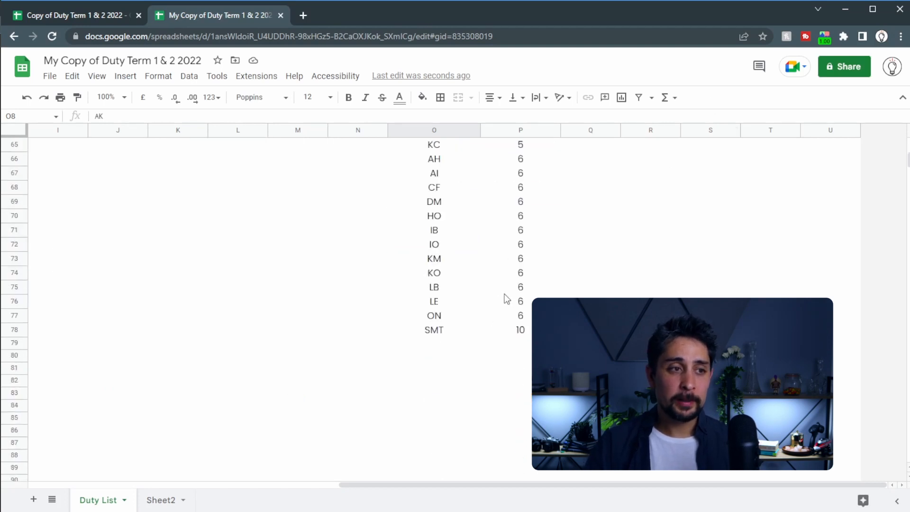
pyautogui.scroll(2, 506, 299)
pyautogui.click(431, 416)
pyautogui.keyDown('shift'); pyautogui.click(499, 228); pyautogui.keyUp('shift')
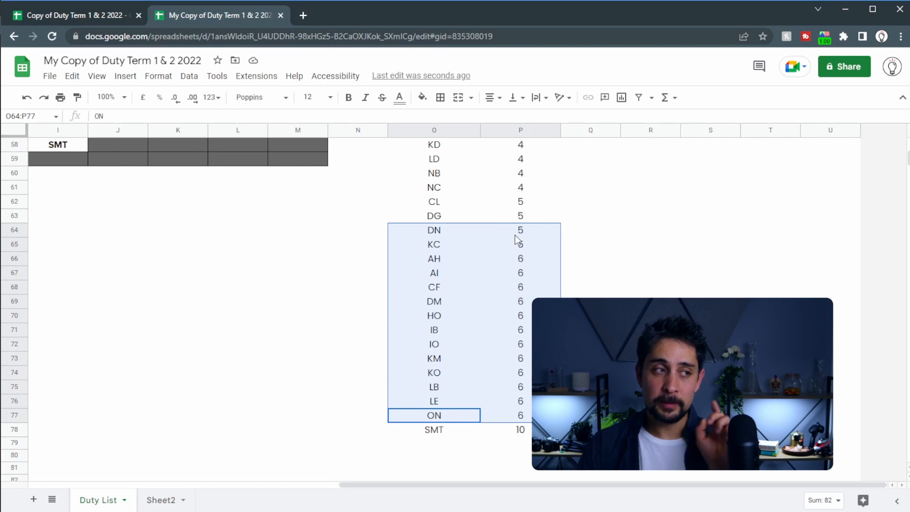
pyautogui.scroll(19, 495, 336)
pyautogui.scroll(-1, 496, 336)
pyautogui.scroll(1, 496, 336)
pyautogui.moveTo(434, 244); pyautogui.dragTo(513, 476)
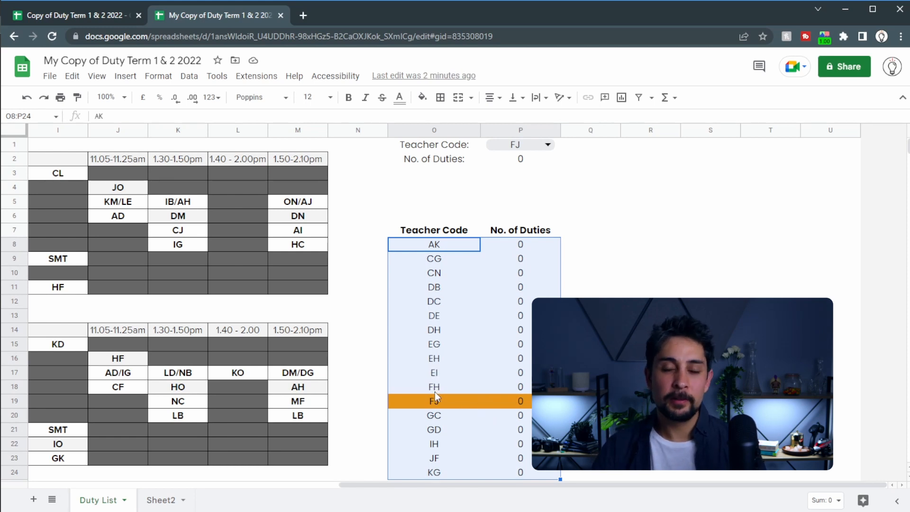
pyautogui.click(436, 301)
pyautogui.click(436, 243)
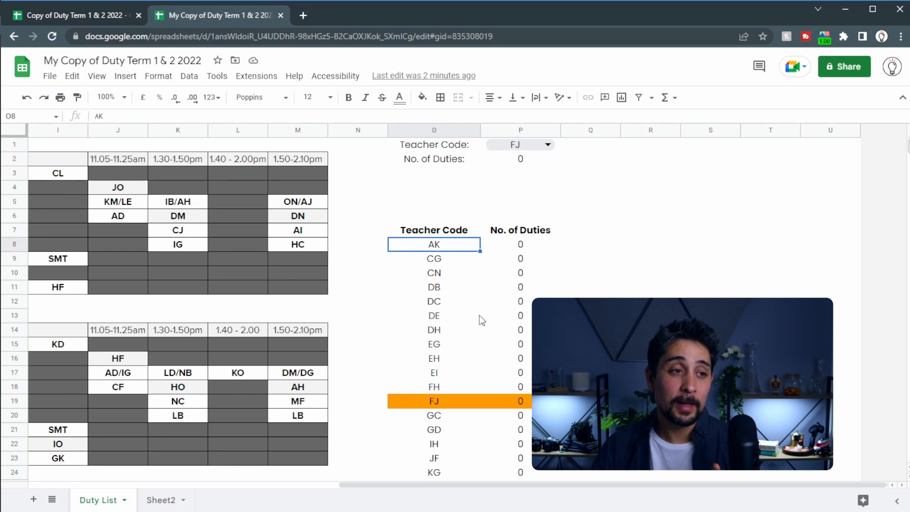